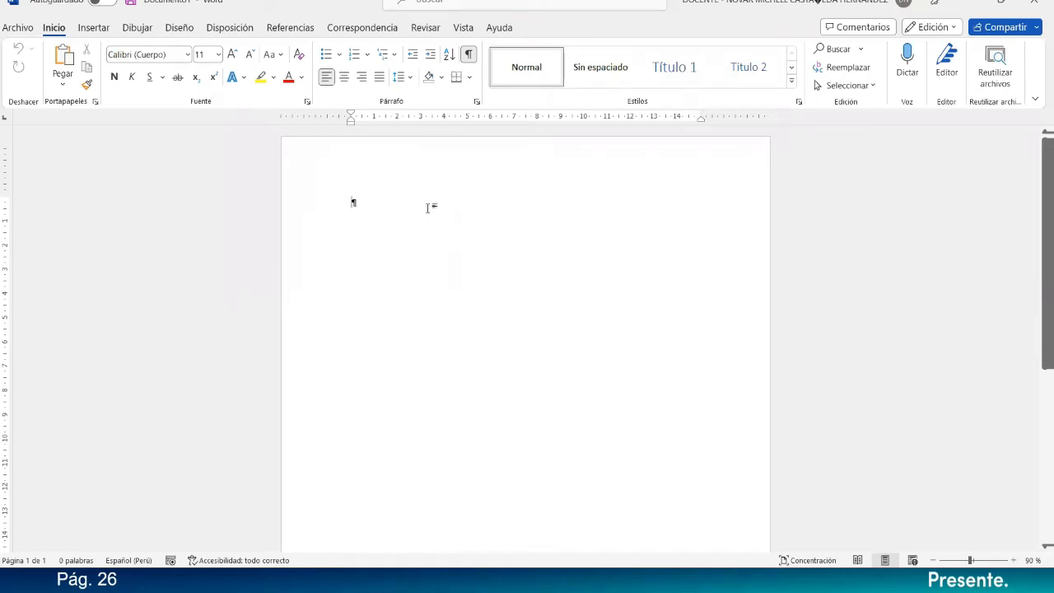
Write the date line "Lima, 07 de Enero del 2023" and start a new paragraph below it.
text(Lima)
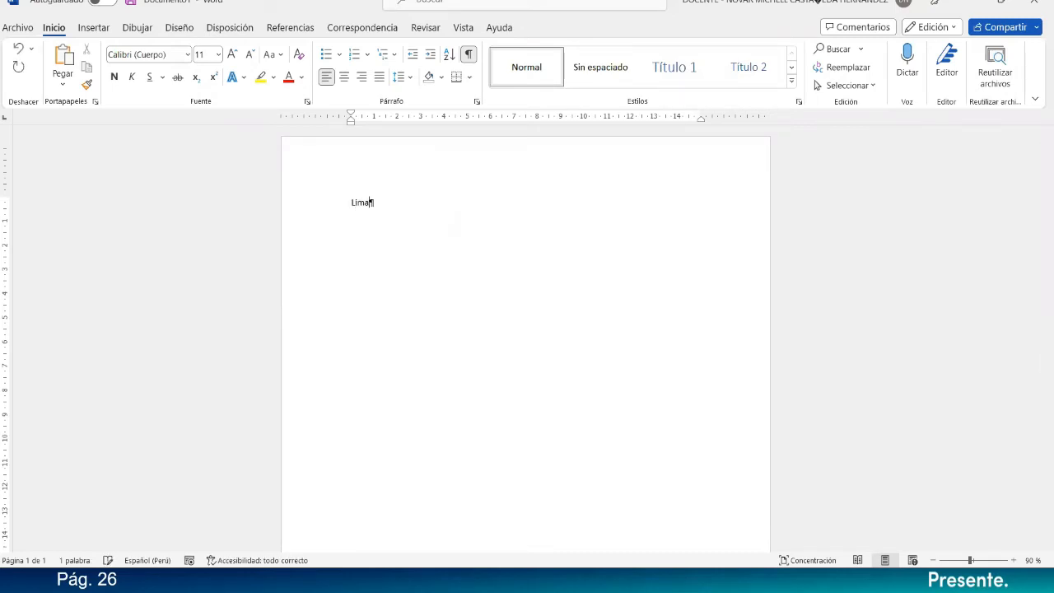
text(, 07 de En)
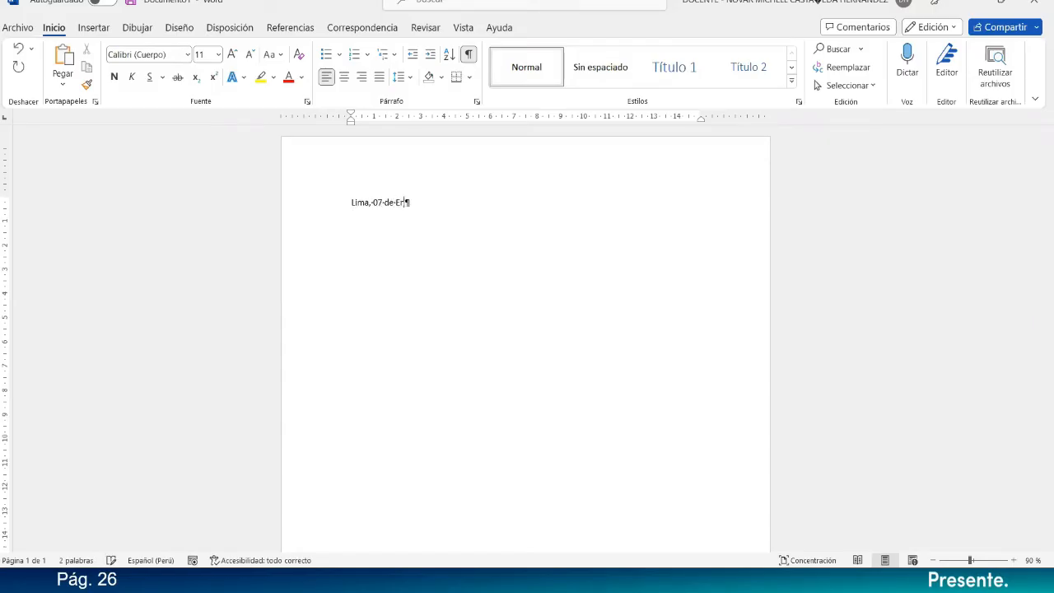
text(ero del 2023)
key(Return)
Set the date line and the empty paragraph below it to Arial, size 12.
click(336, 205)
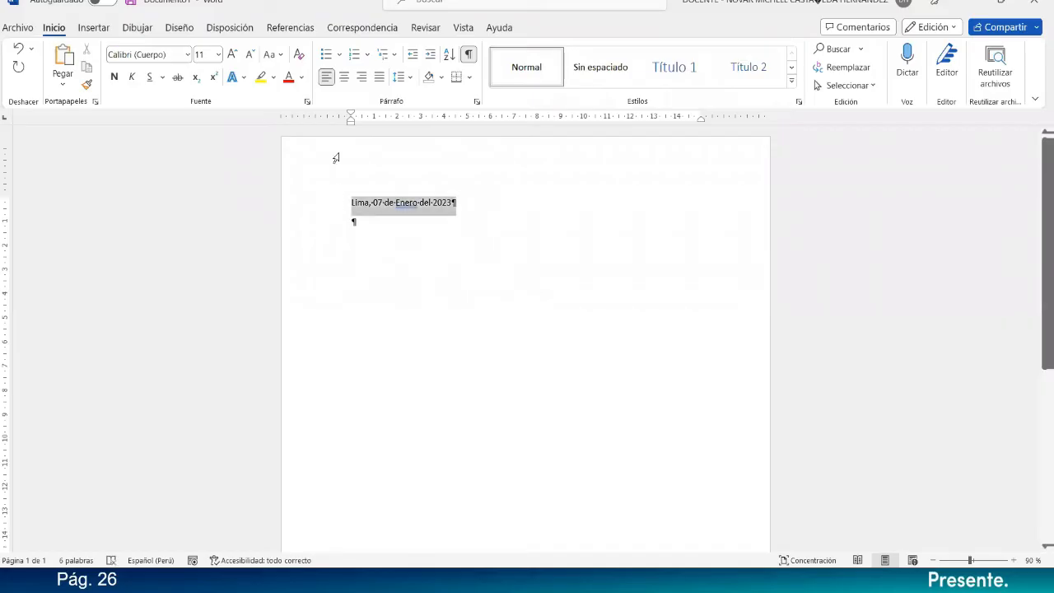
drag(352, 198, 418, 270)
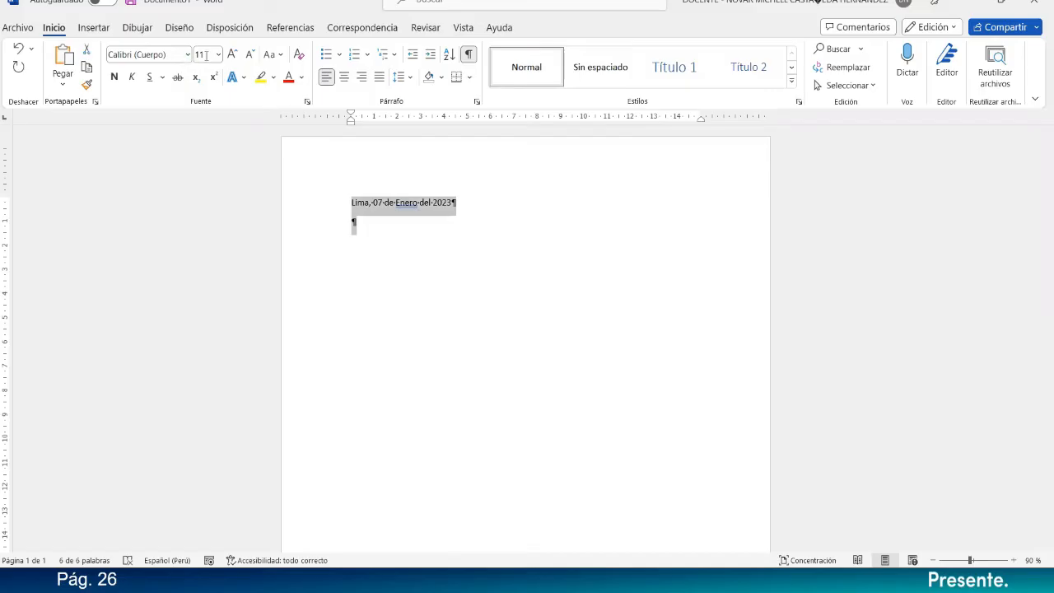
click(232, 54)
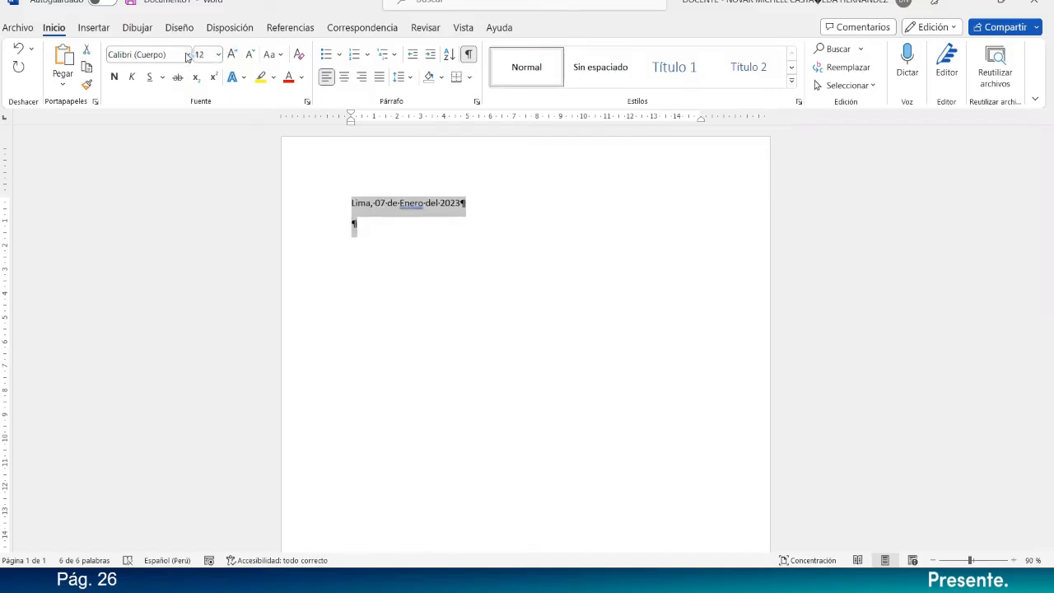
click(188, 55)
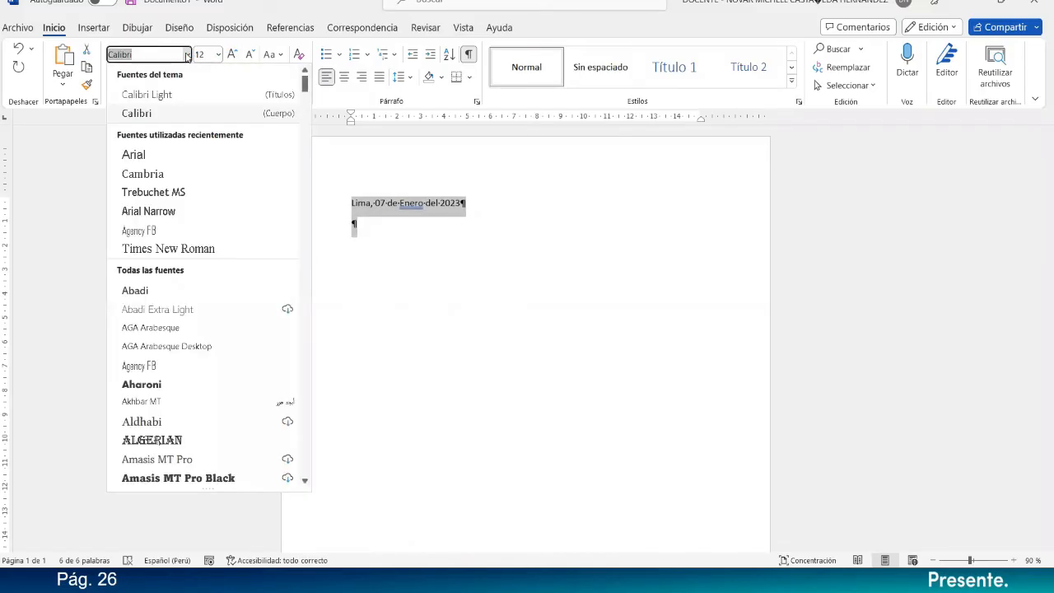
click(144, 154)
Correct "Enero" to the suggested lowercase "enero" and right-align the date line.
click(406, 211)
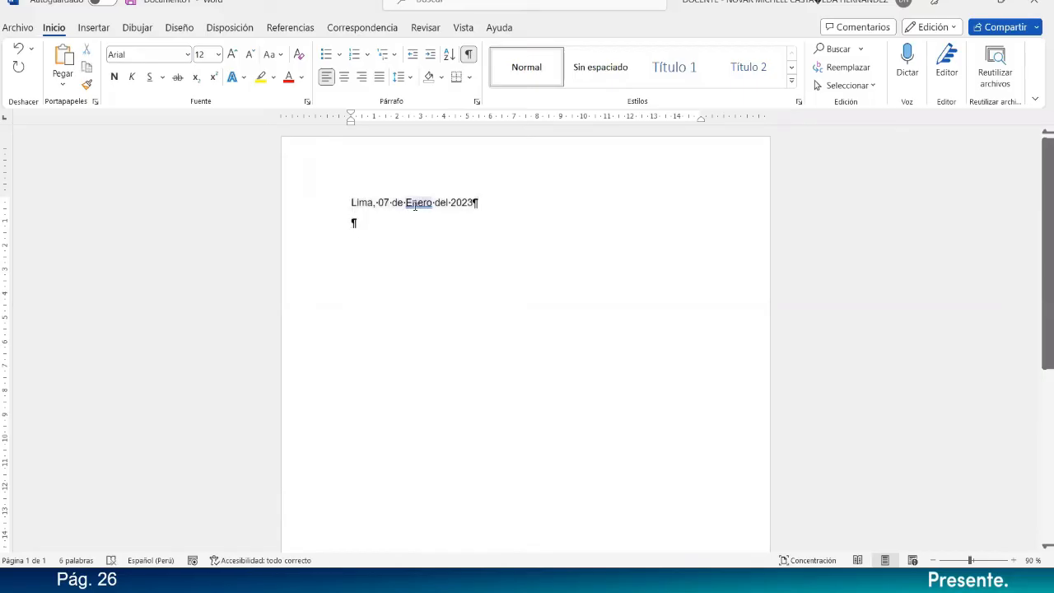
right_click(414, 206)
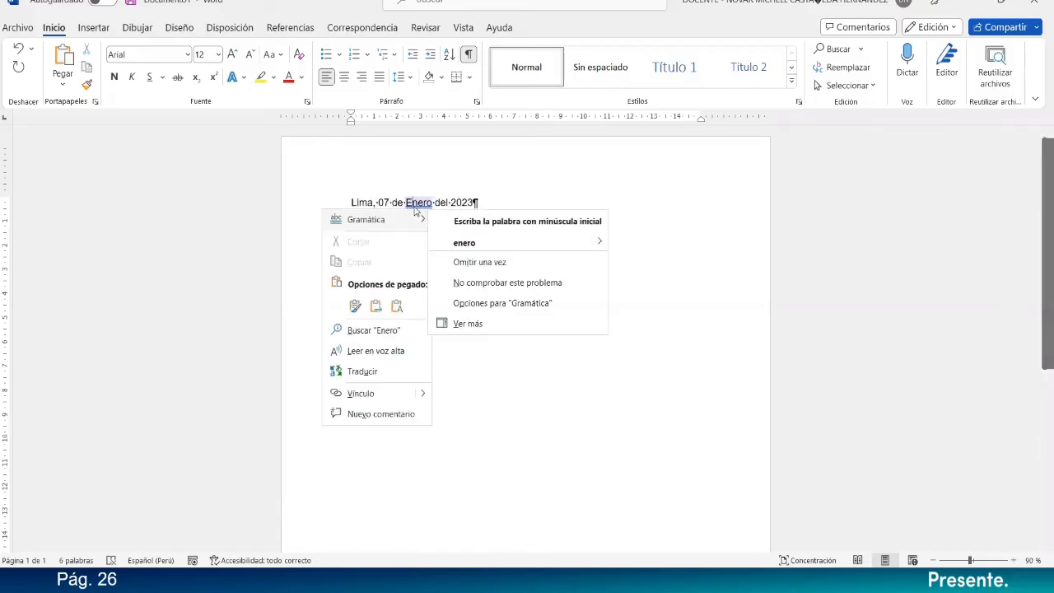
click(465, 241)
click(337, 202)
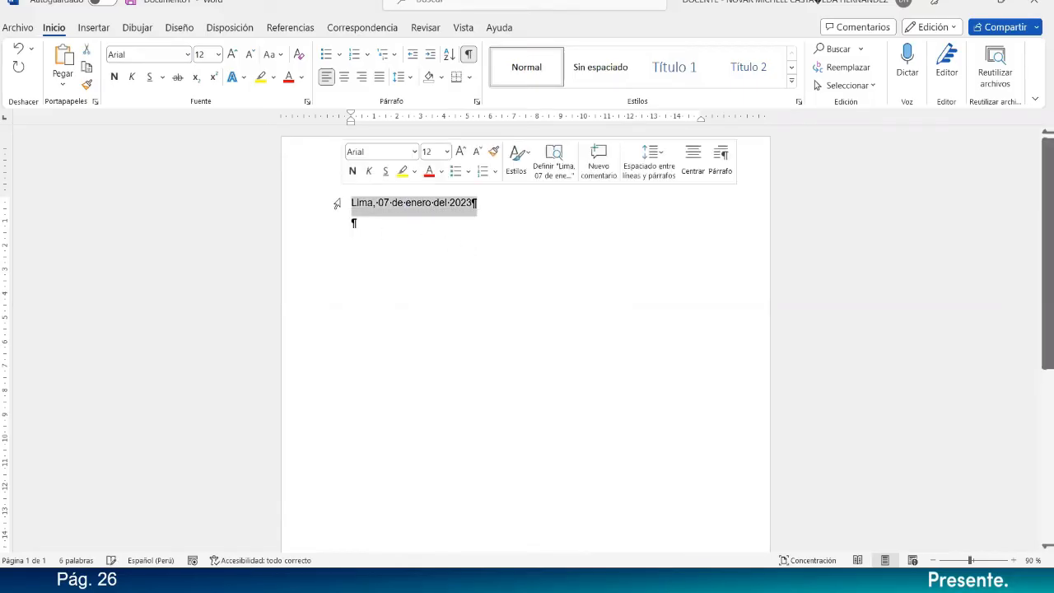
click(361, 80)
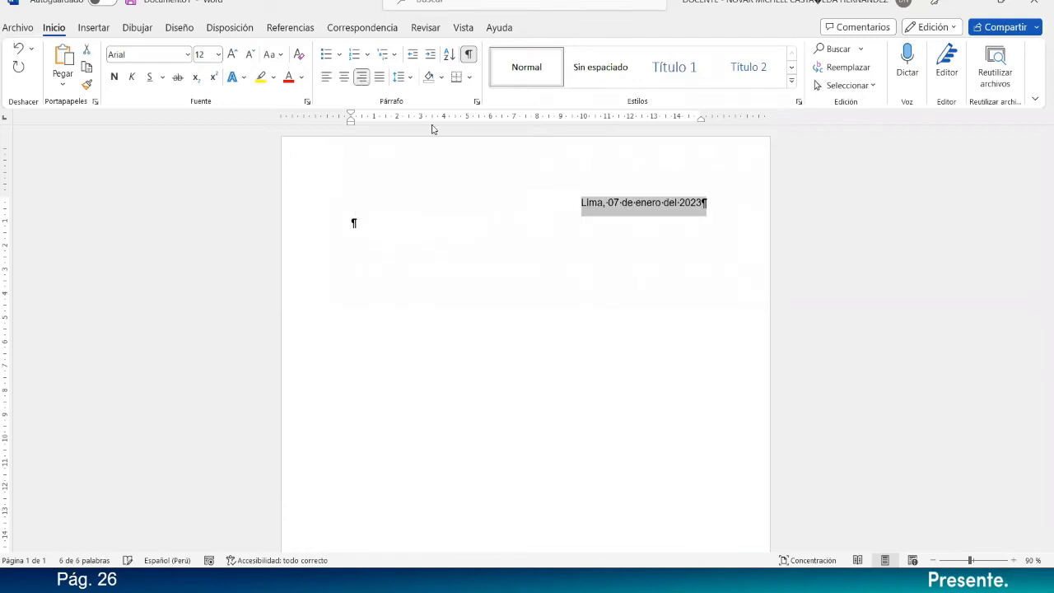
click(381, 228)
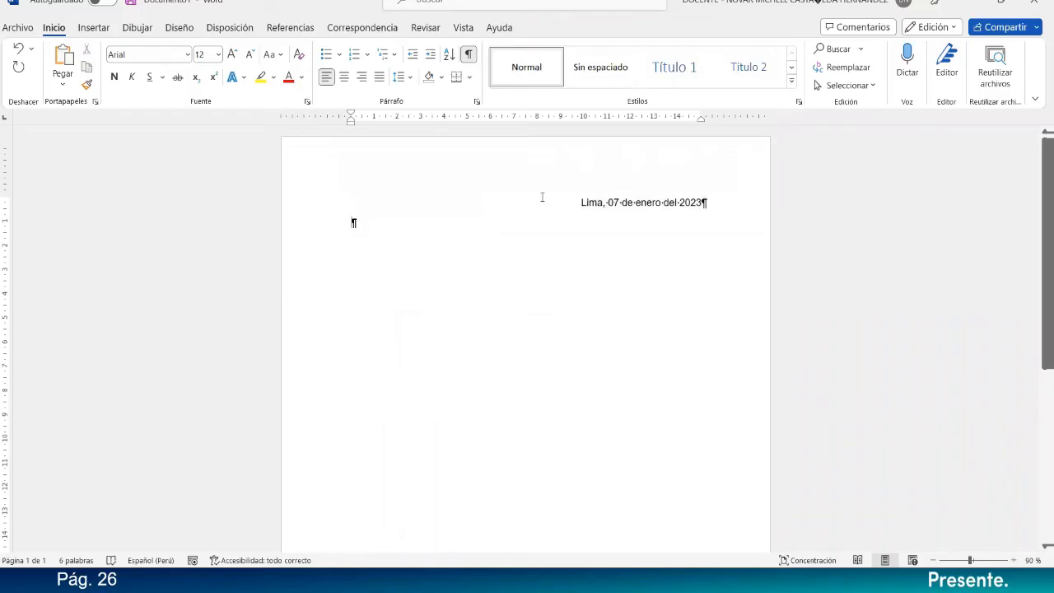
Insert a centered line above the date with the title "INFORME N° 001".
click(566, 206)
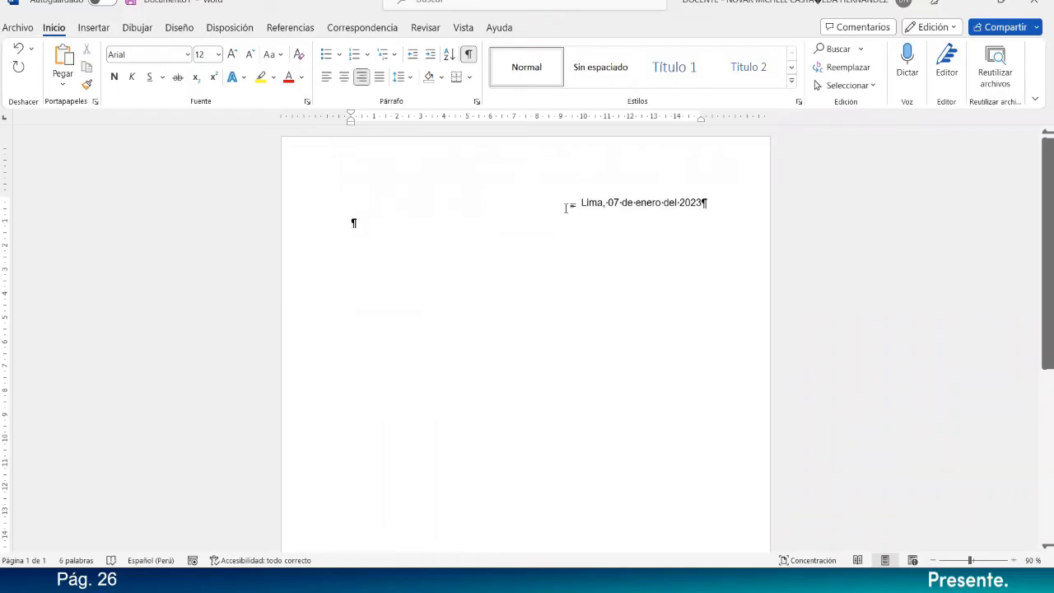
key(Return)
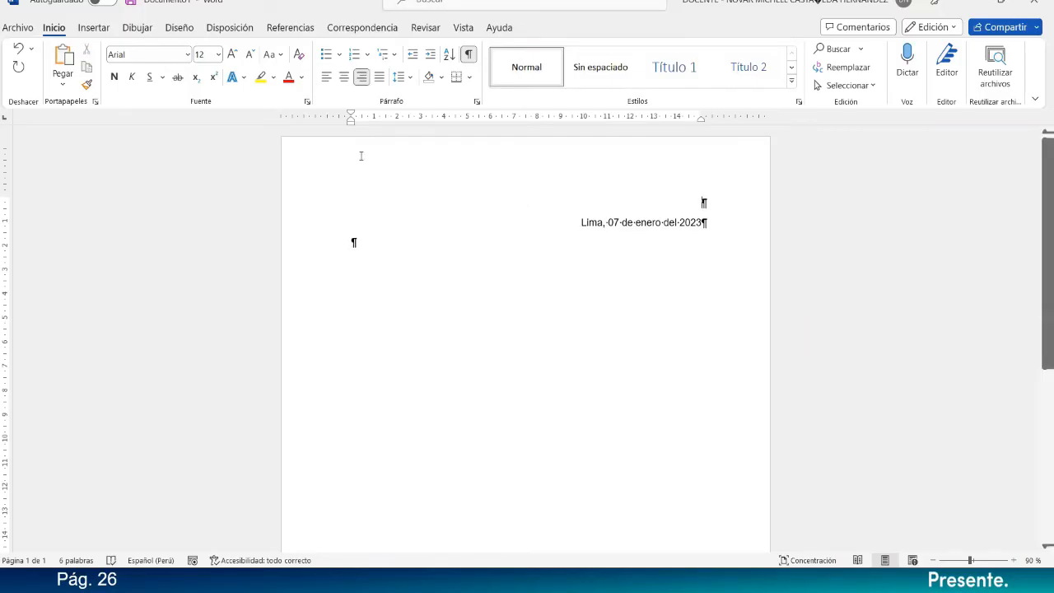
click(346, 78)
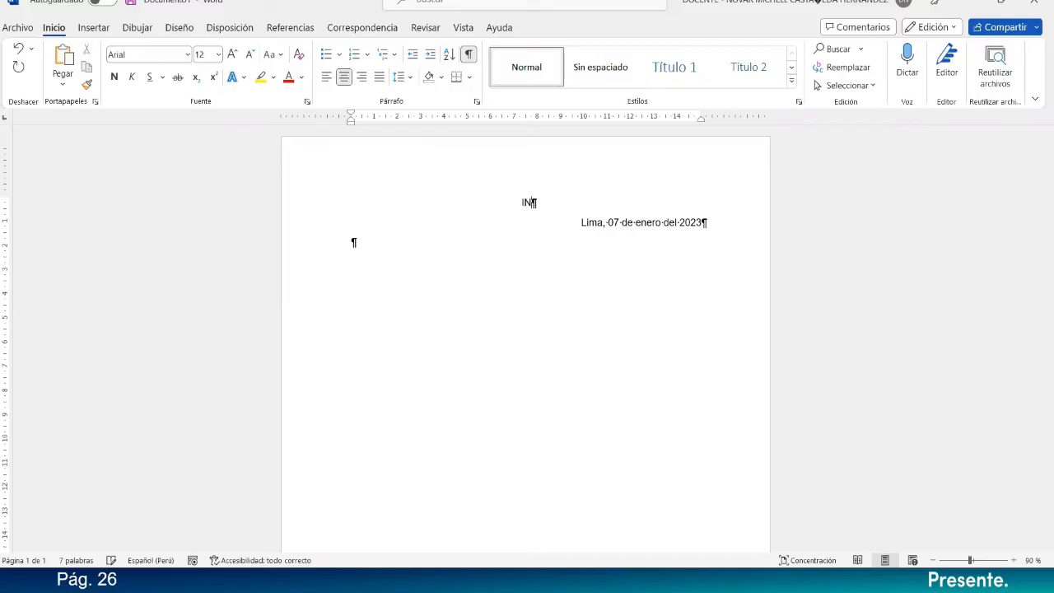
text(INFORME N° 001)
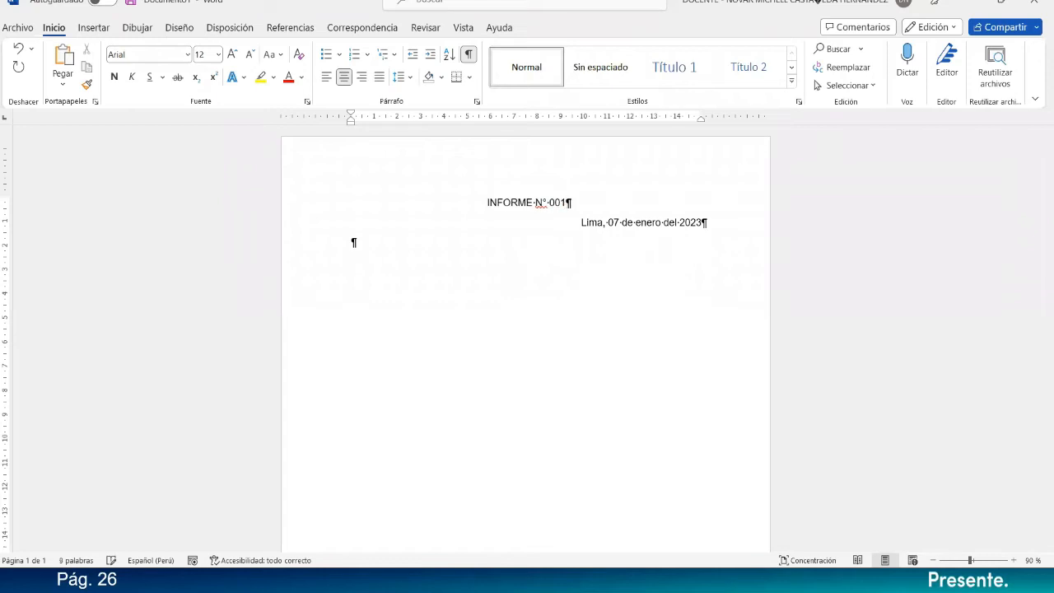
Make the title "INFORME N° 001" bold and increase its font size to 14.
drag(618, 207, 376, 214)
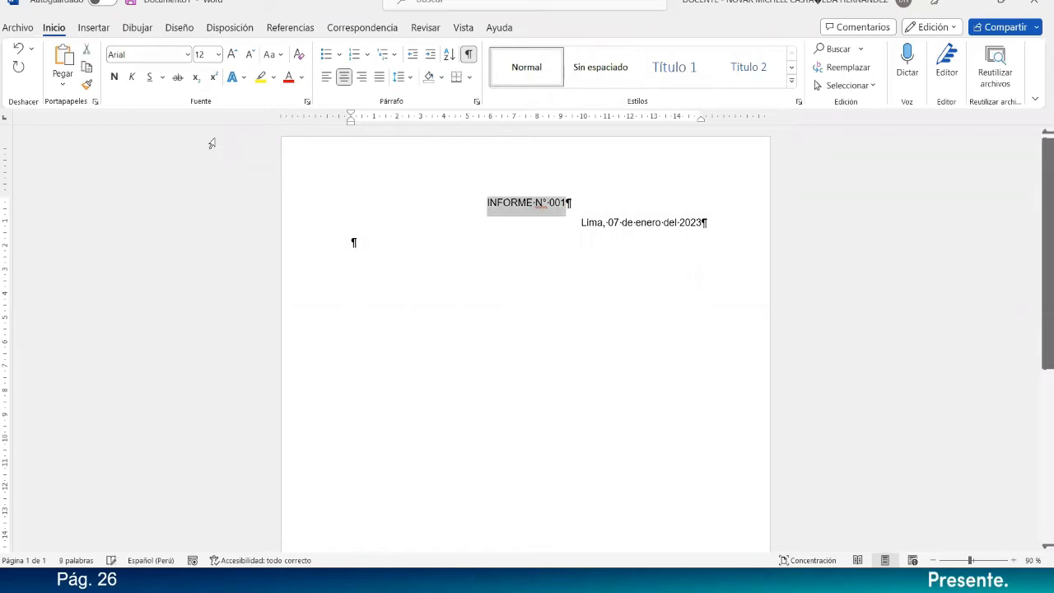
click(113, 76)
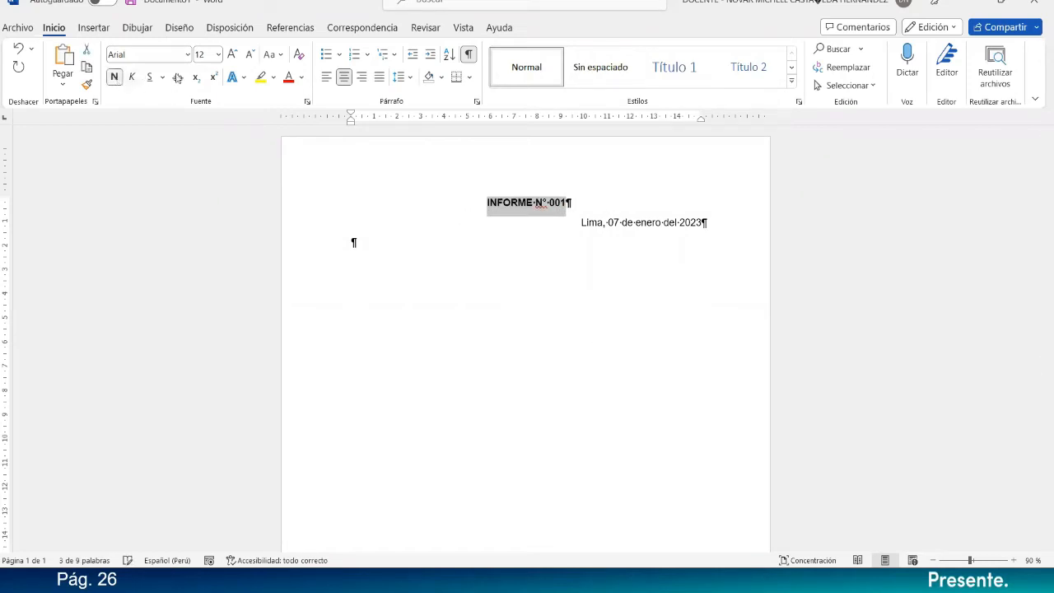
click(234, 55)
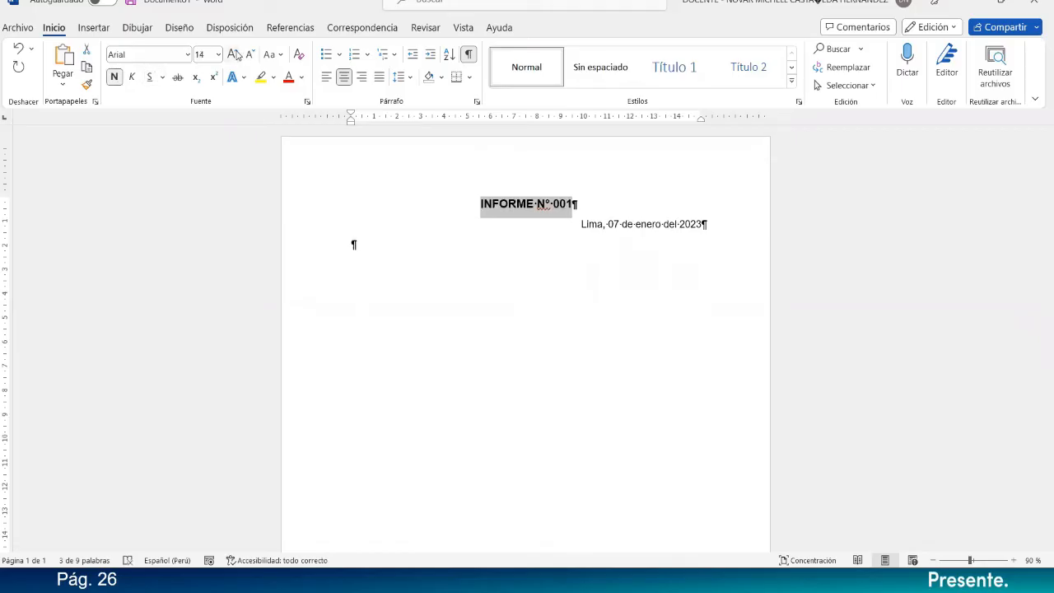
click(587, 201)
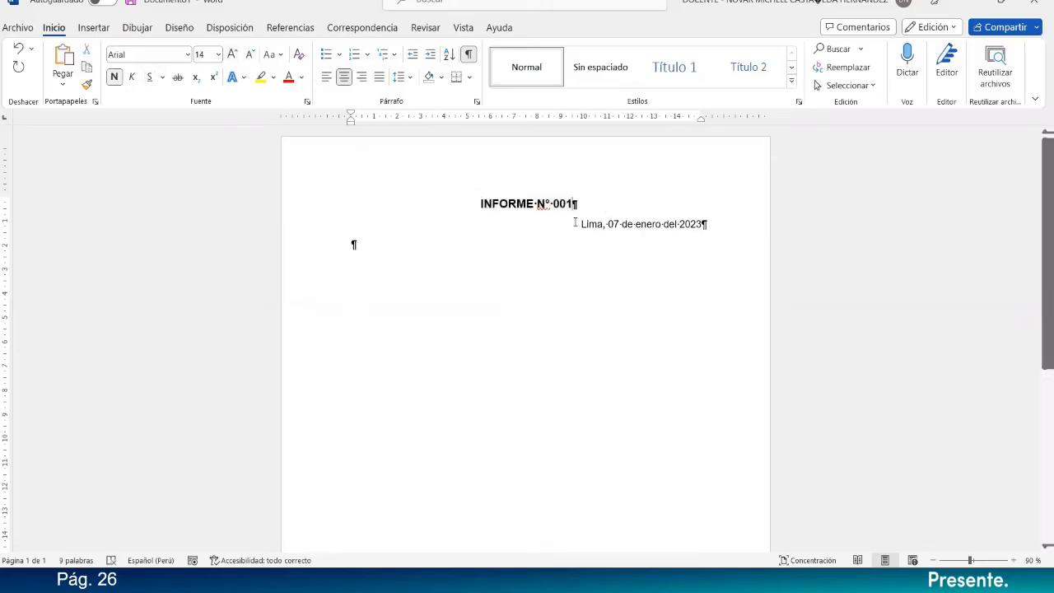
Add an empty paragraph between the title and the date, and another one below the date.
triple_click(495, 202)
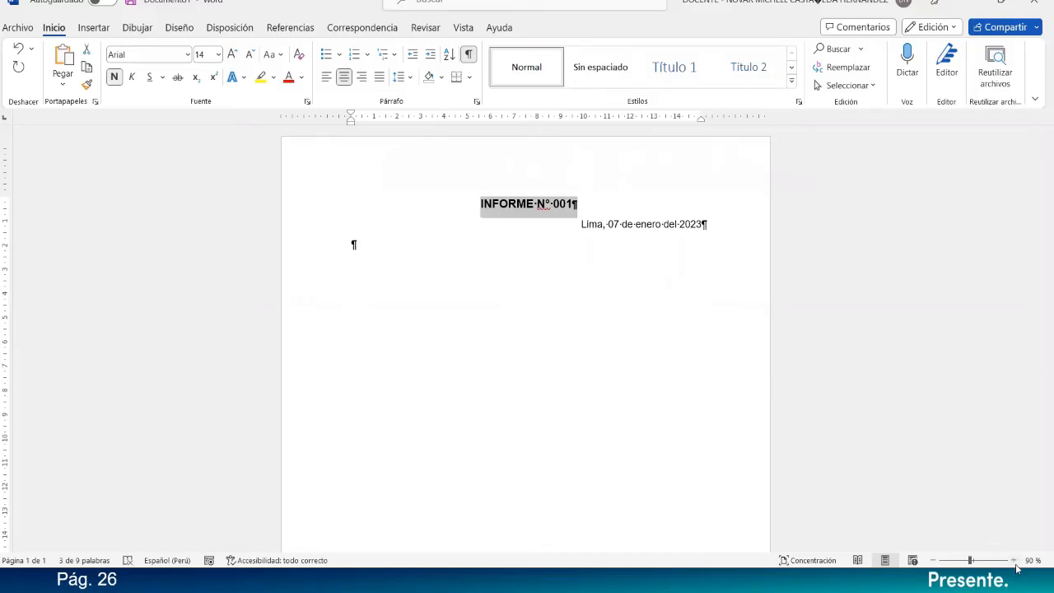
click(1013, 560)
click(612, 303)
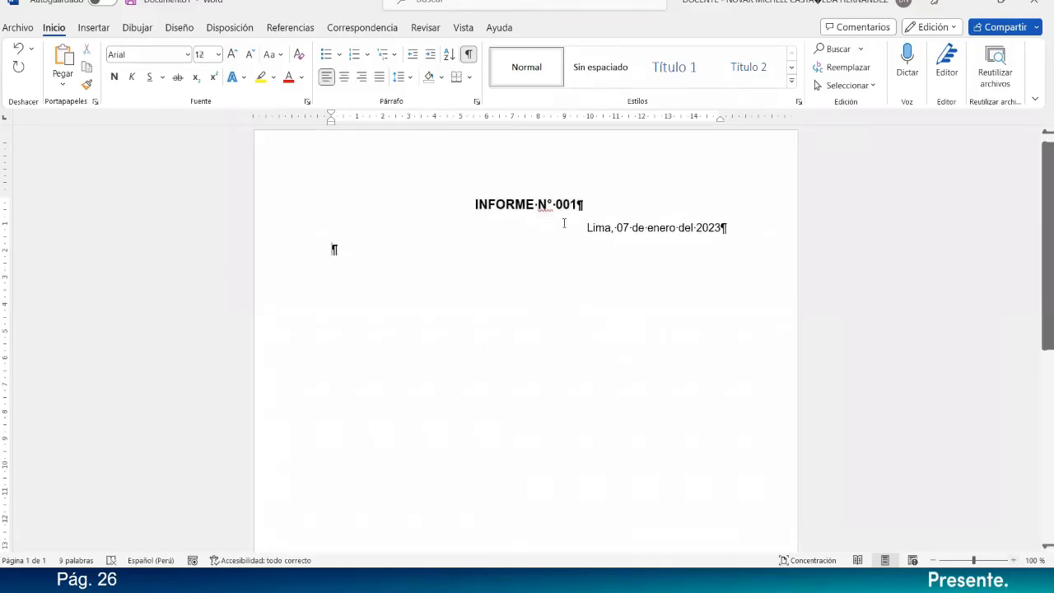
click(576, 232)
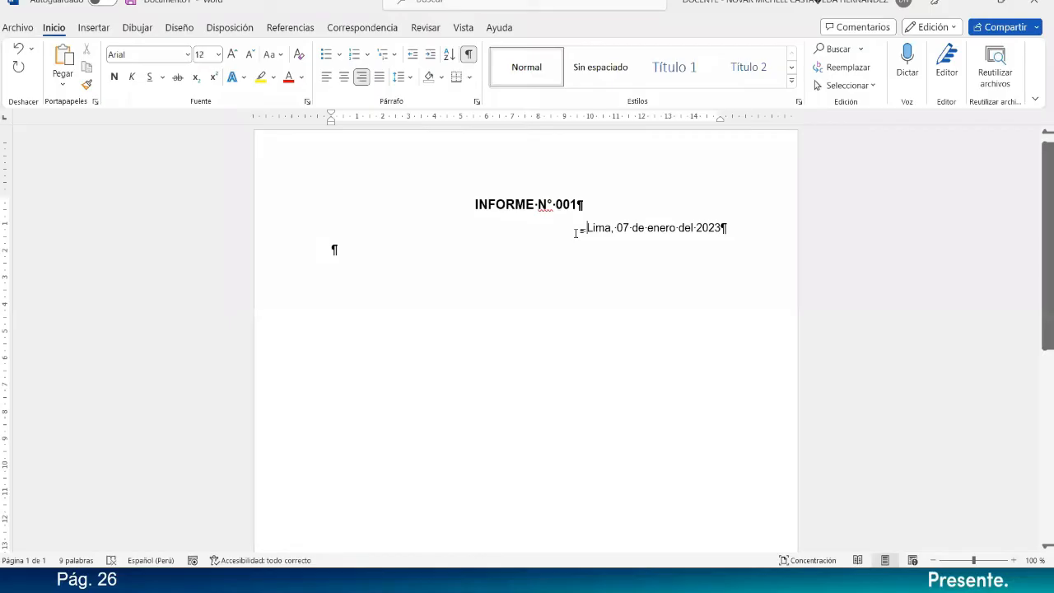
key(Return)
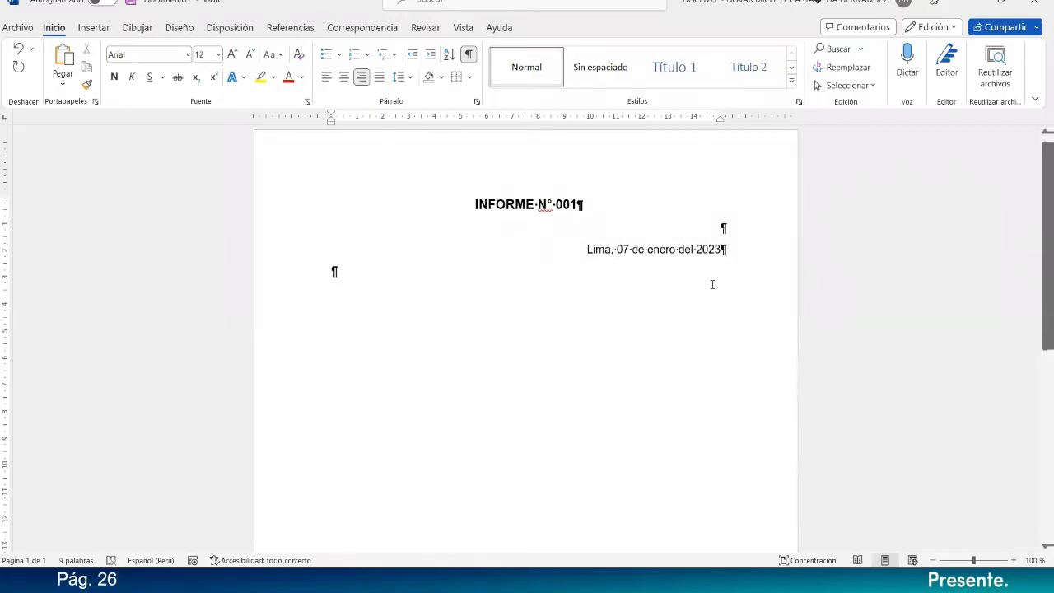
click(497, 271)
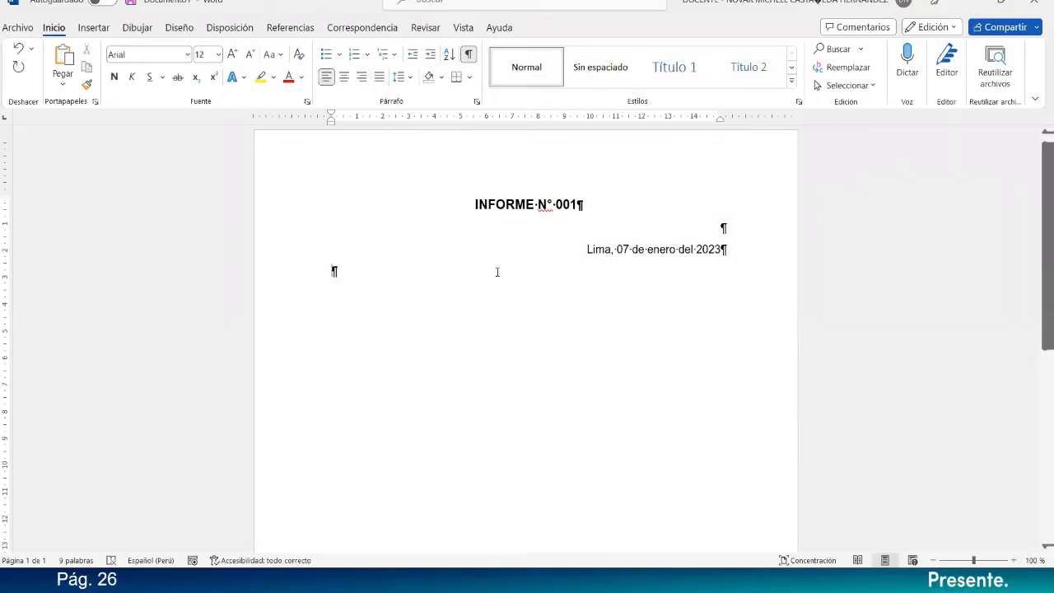
key(Return)
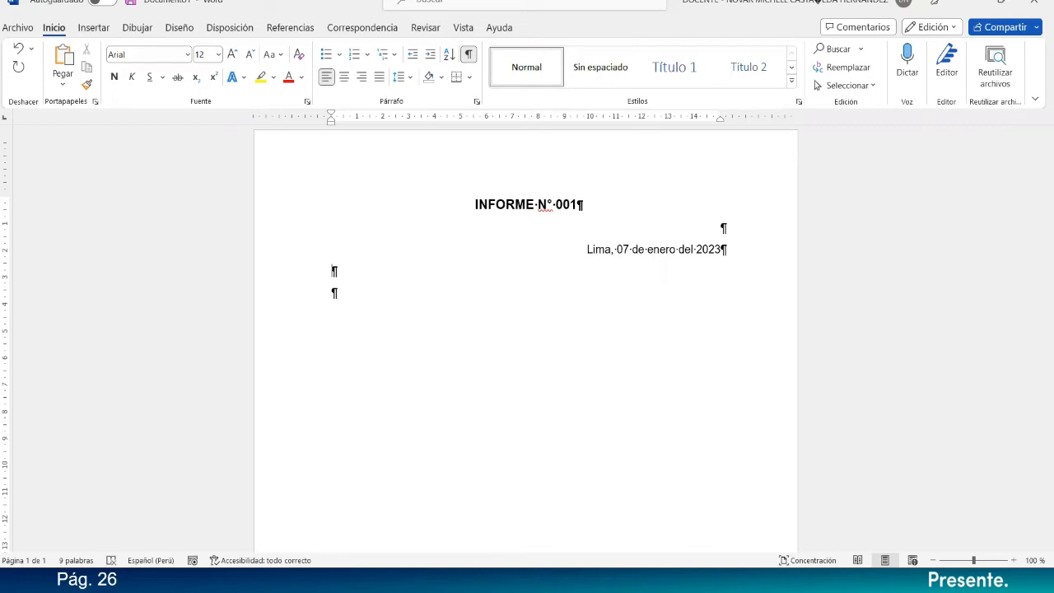
Change the title to "COMUNICADO N° 001 - 2023".
click(479, 206)
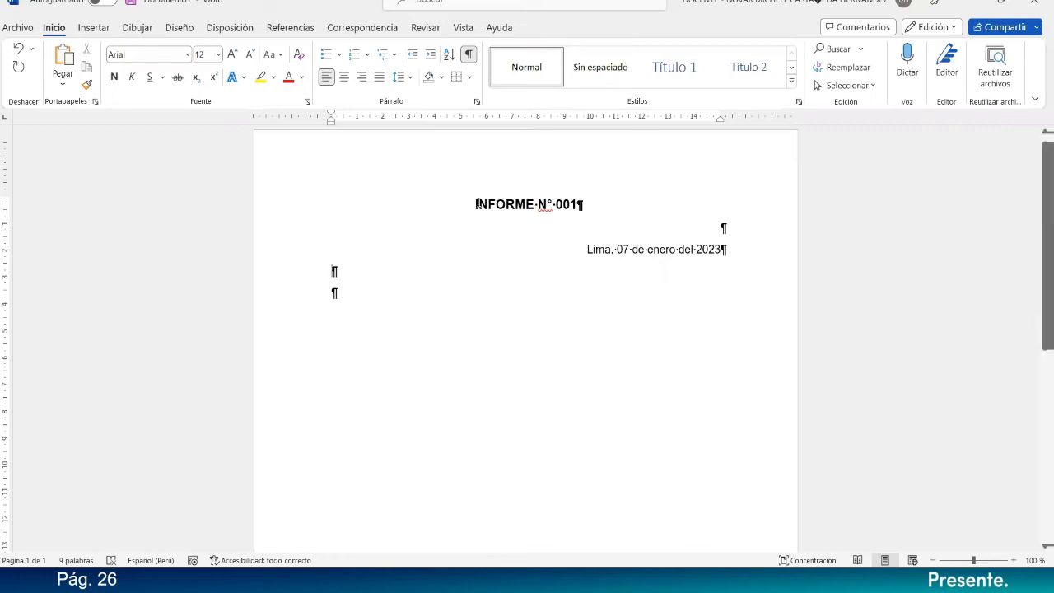
key(BackSpace)
text(COMUNICA)
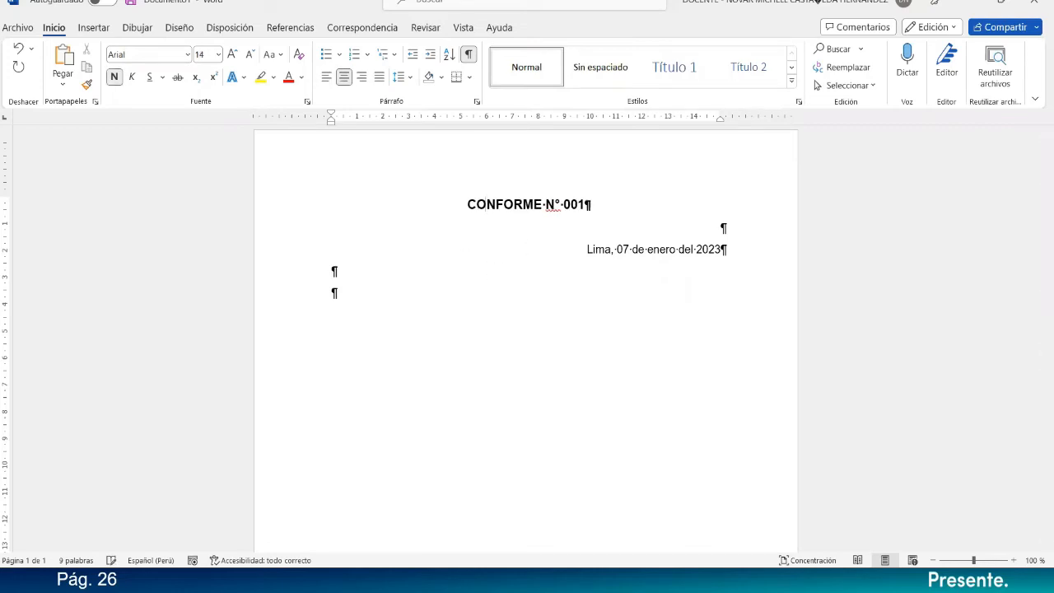
text(DO)
key(Delete)
key(Delete)
key(Delete)
key(Delete)
key(Delete)
key(Delete)
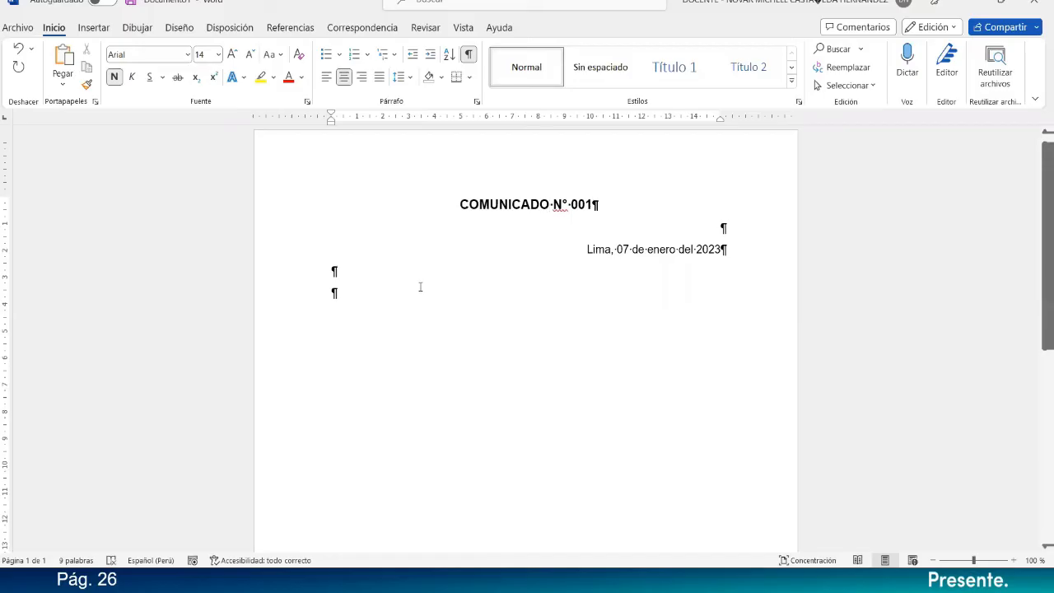
text(- 2022)
key(BackSpace)
text(3)
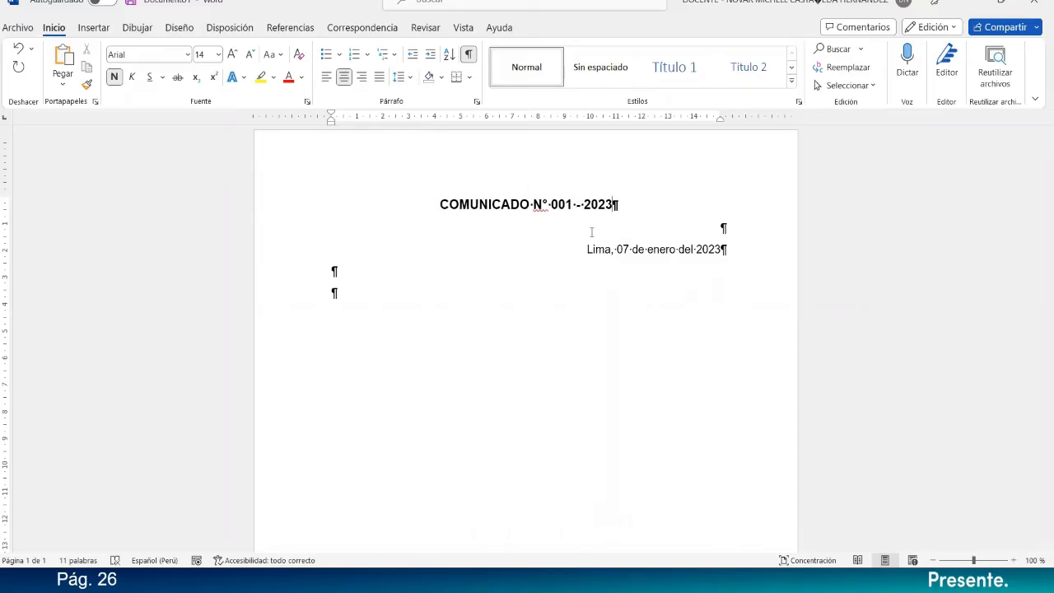
Write the recipient label "Para:" in the last paragraph, leaving an empty line beneath it.
click(345, 296)
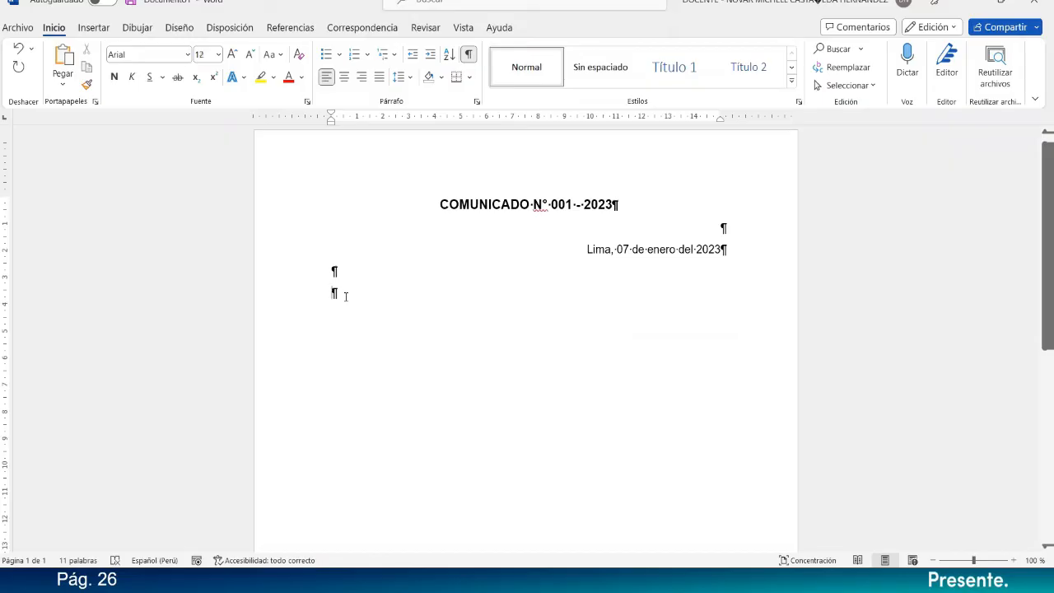
text(A:)
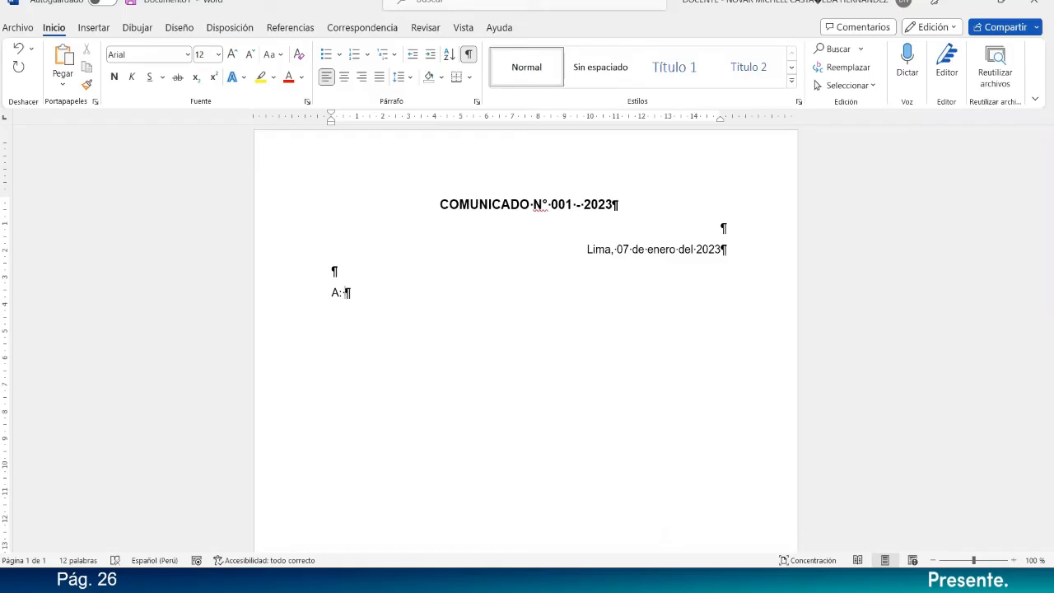
key(Return)
text(Par)
key(Delete)
text(A)
key(BackSpace)
text(a)
click(332, 314)
key(Return)
Write the sender line starting with "De: Lic." and enter the sender's full name.
text(De: Lic. )
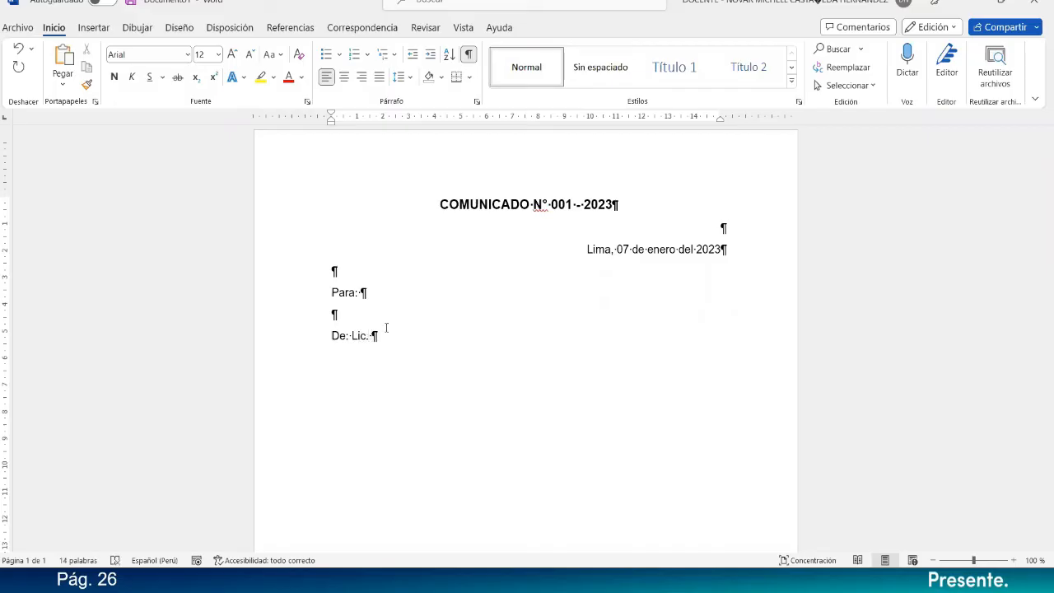
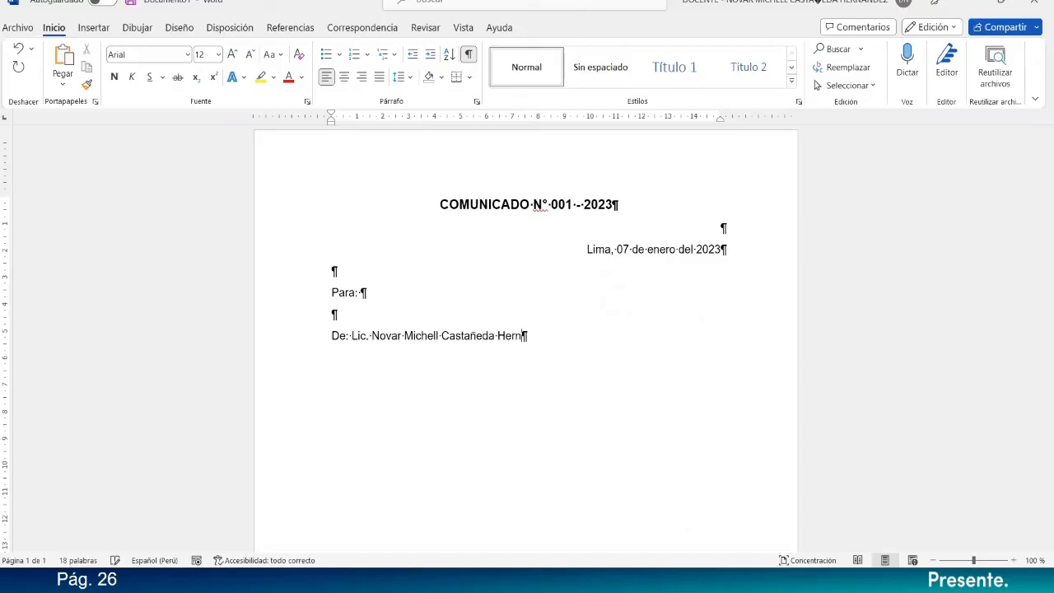
Add an indented line beneath the sender's name reading "Docente de la Especialidad de Computación e Informática".
key(Return)
text(Docente)
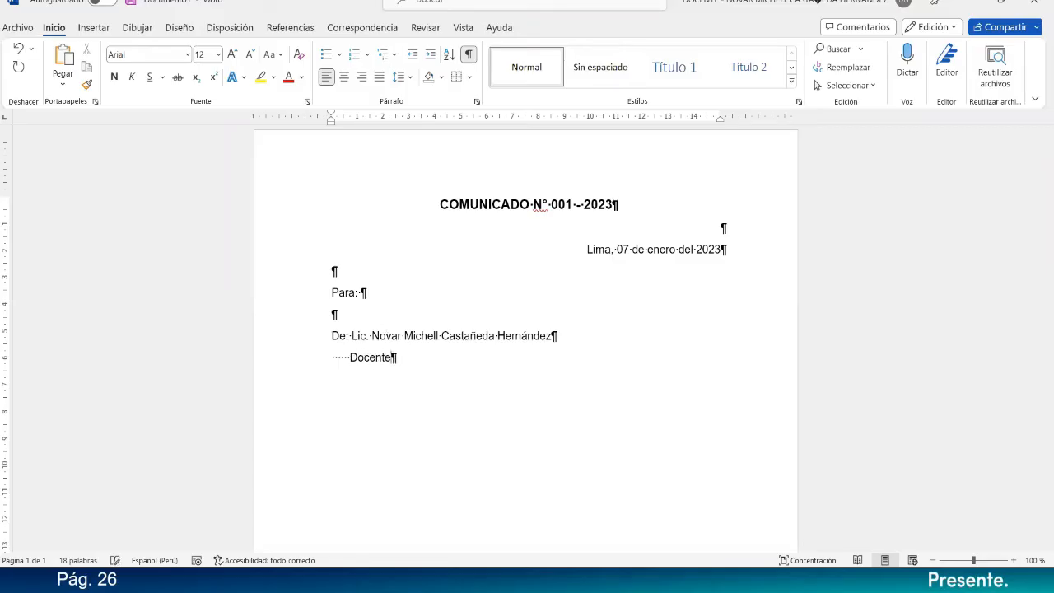
text( de la Especialida)
text(d de )
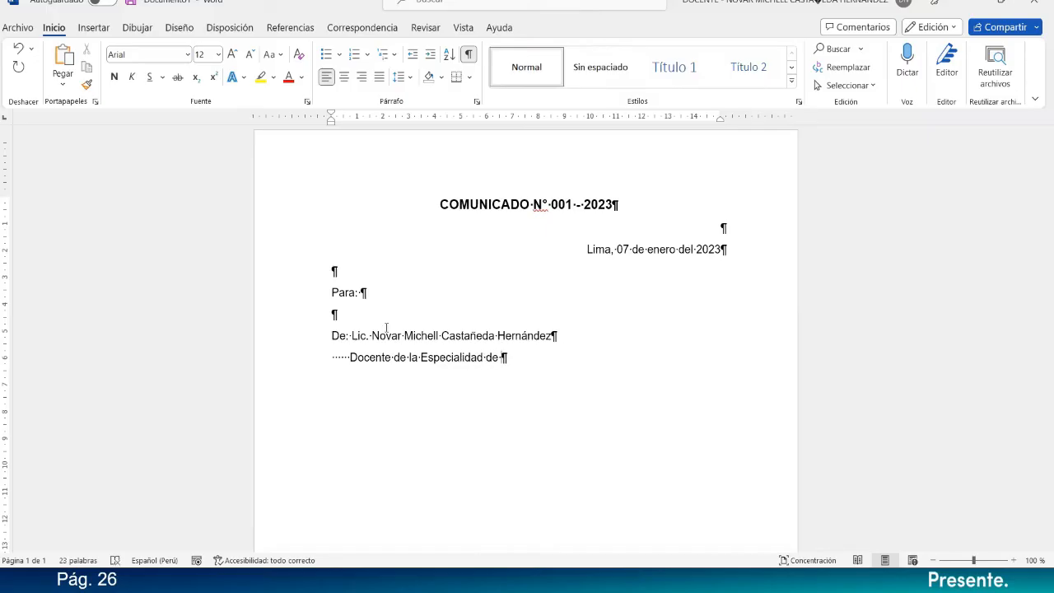
text(Computación e I)
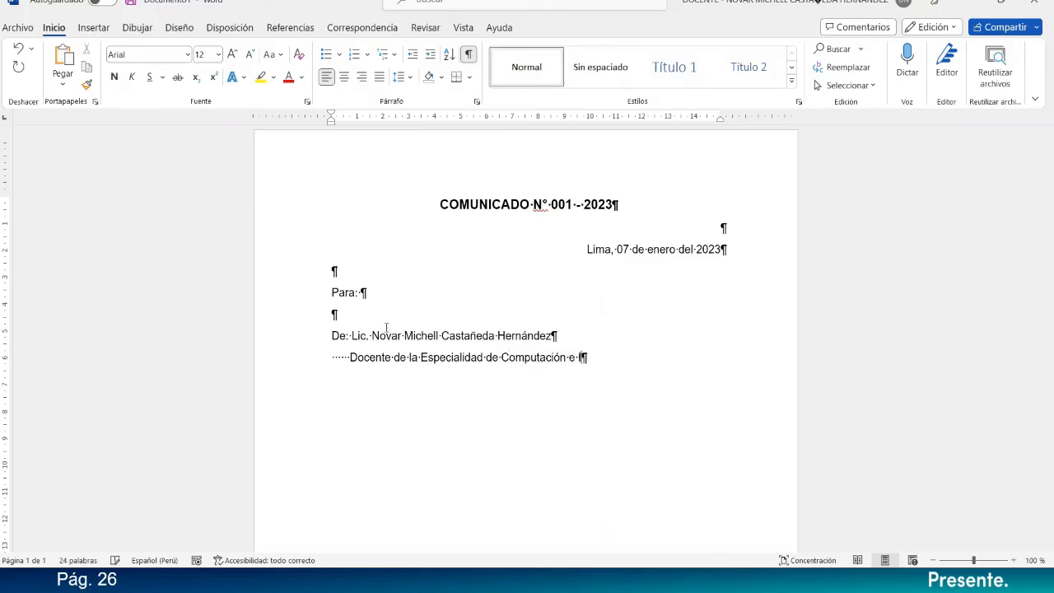
text(nformática)
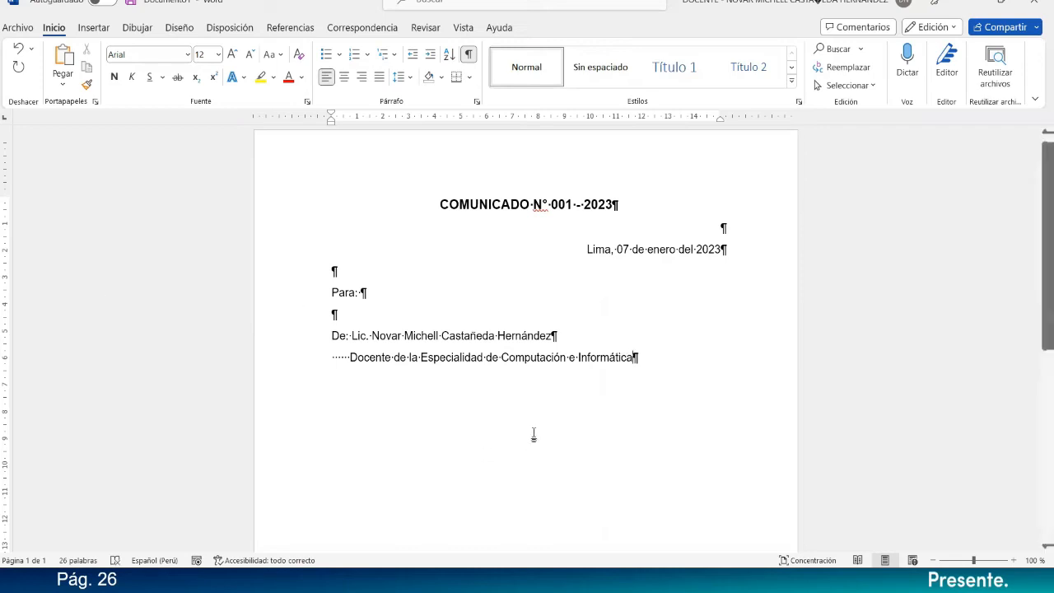
Make the "Para:" line and the sender's name line bold, and realign the job title beneath the name.
click(318, 295)
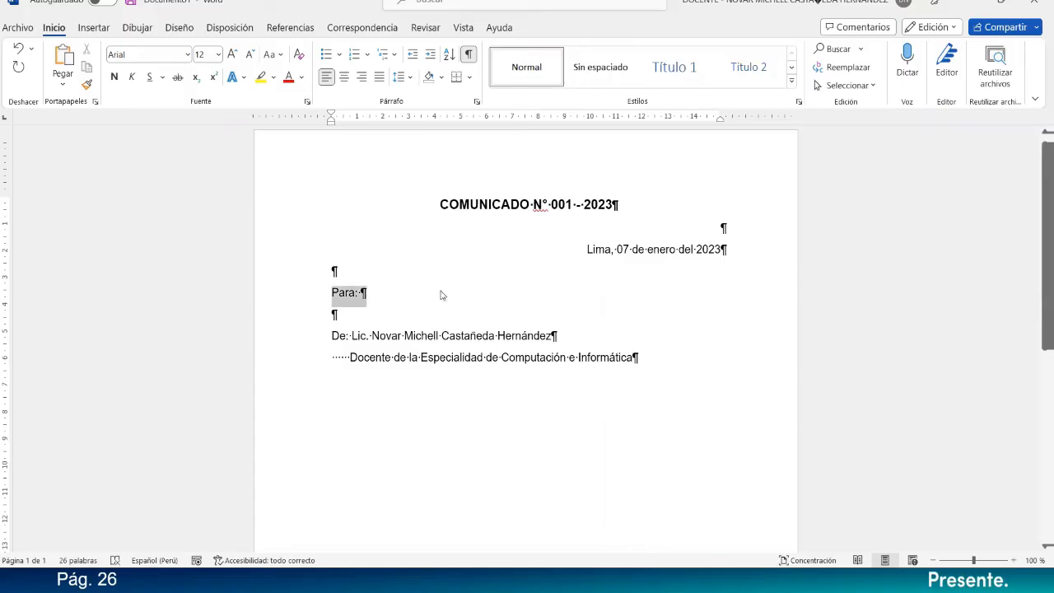
click(114, 77)
click(331, 336)
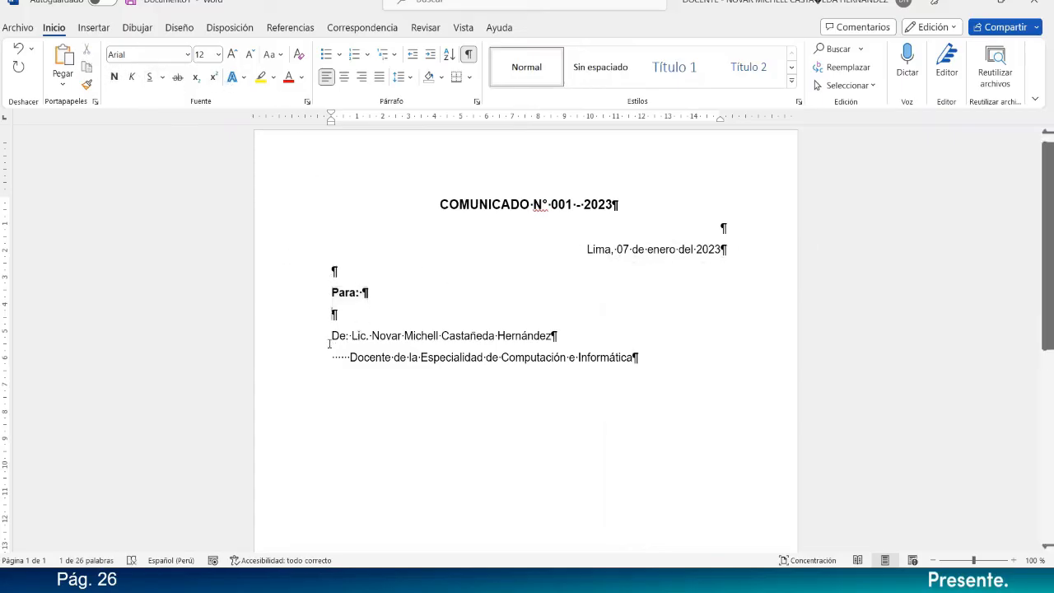
drag(326, 336, 609, 333)
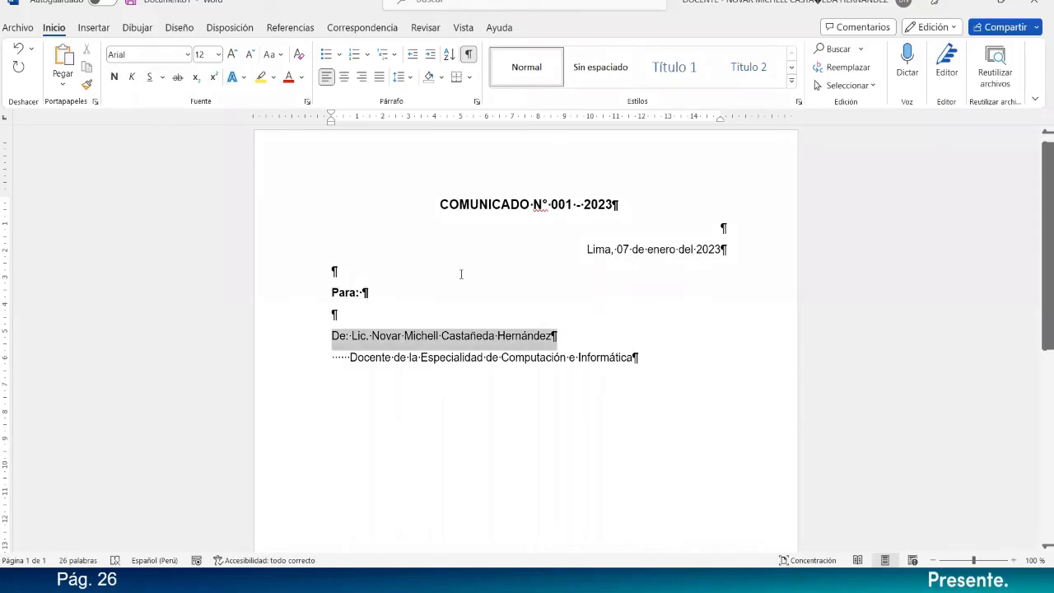
click(114, 78)
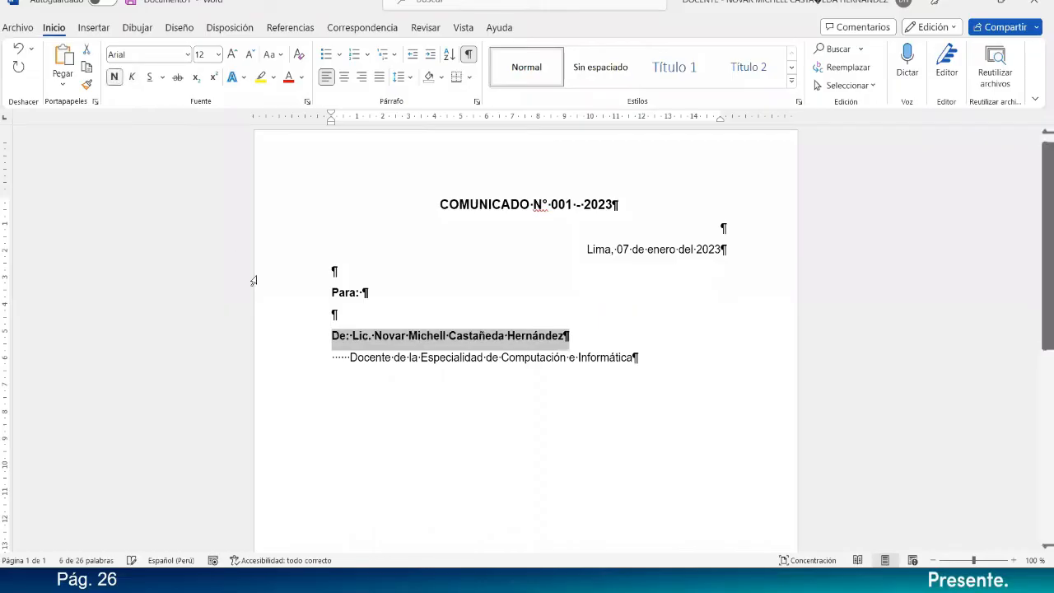
click(352, 372)
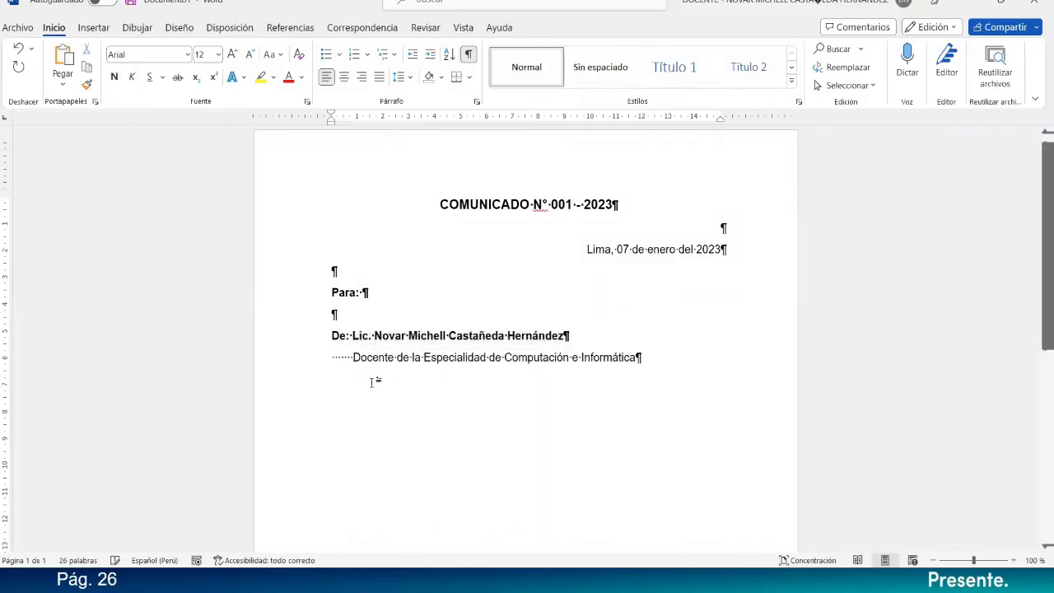
Write the label "Asunto:" below the sender's job title, with an empty line above and one beneath it.
click(667, 361)
key(Return)
key(Return)
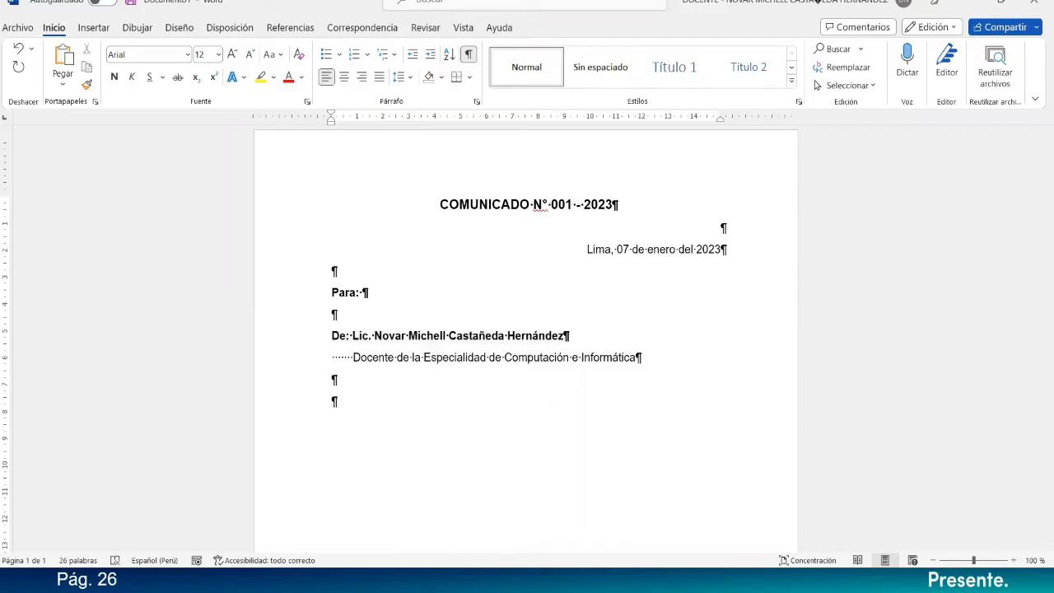
text(Asunto:)
key(Return)
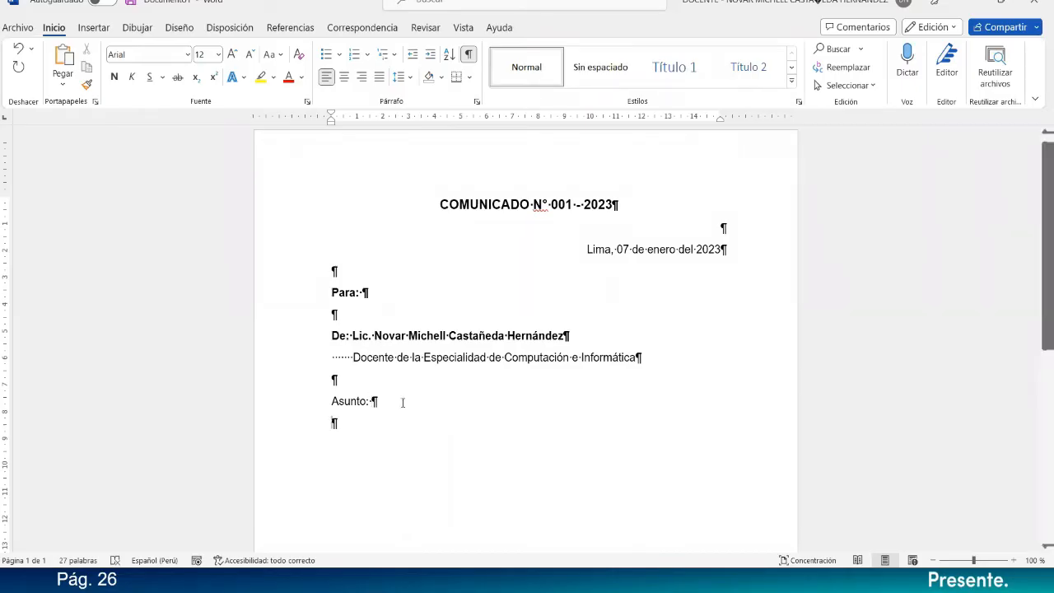
Complete the subject line with "Envío de Tareas y/o Trabajos de Investigación".
click(387, 403)
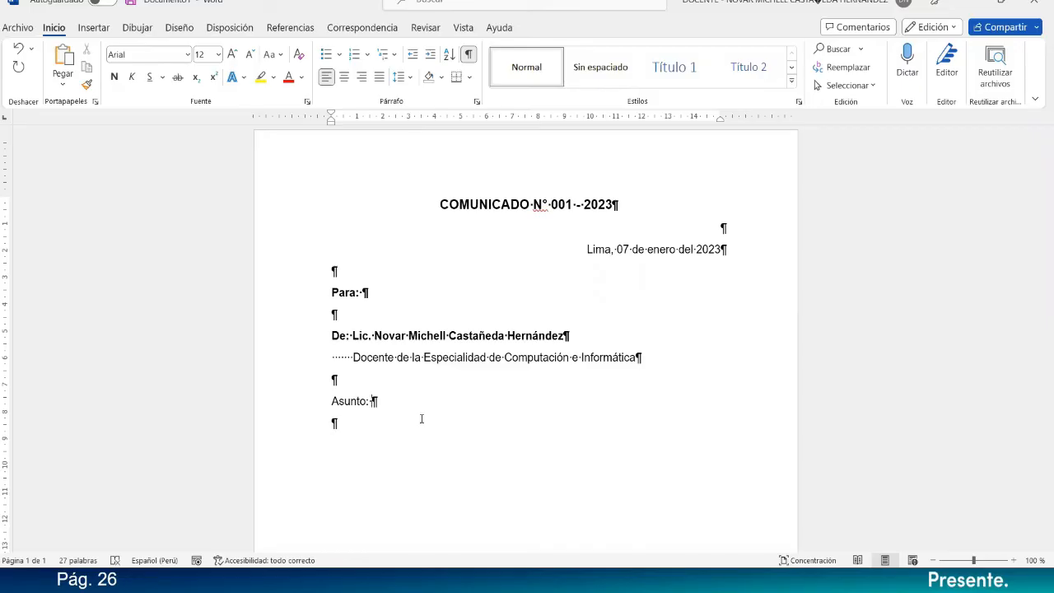
text(Envío de Tr)
key(BackSpace)
text(areas y/o Trabajos)
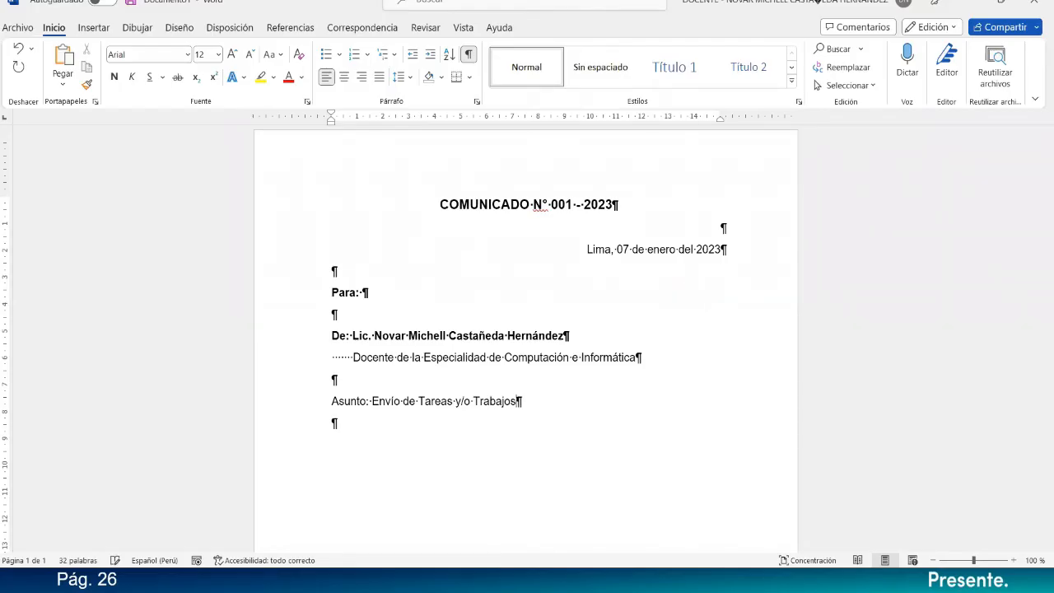
text( de Investigación)
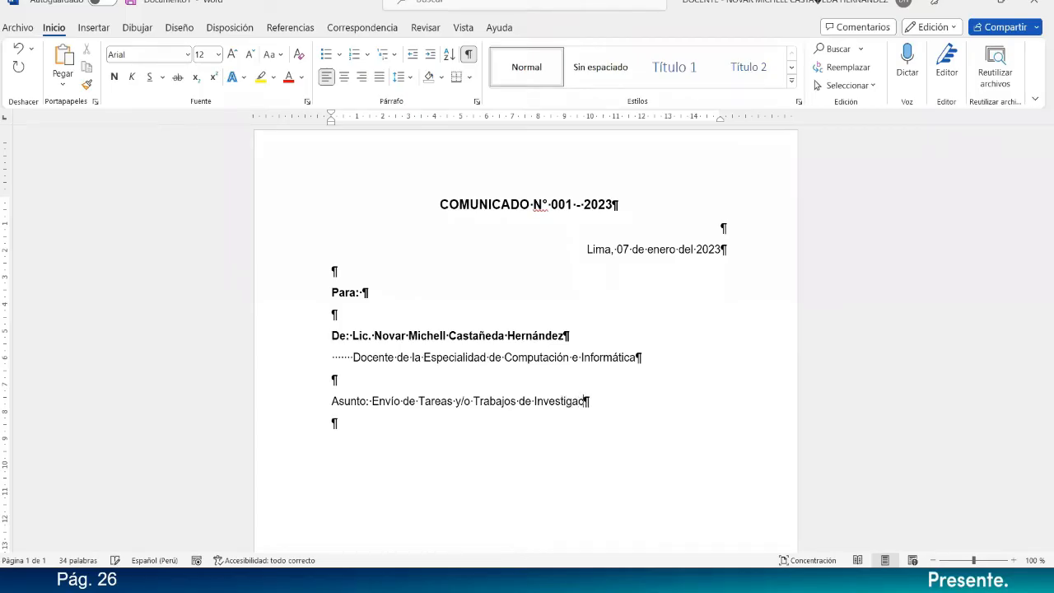
Add another empty paragraph below the subject and make the whole "Asunto:" line bold.
key(Return)
drag(630, 400, 667, 397)
click(323, 420)
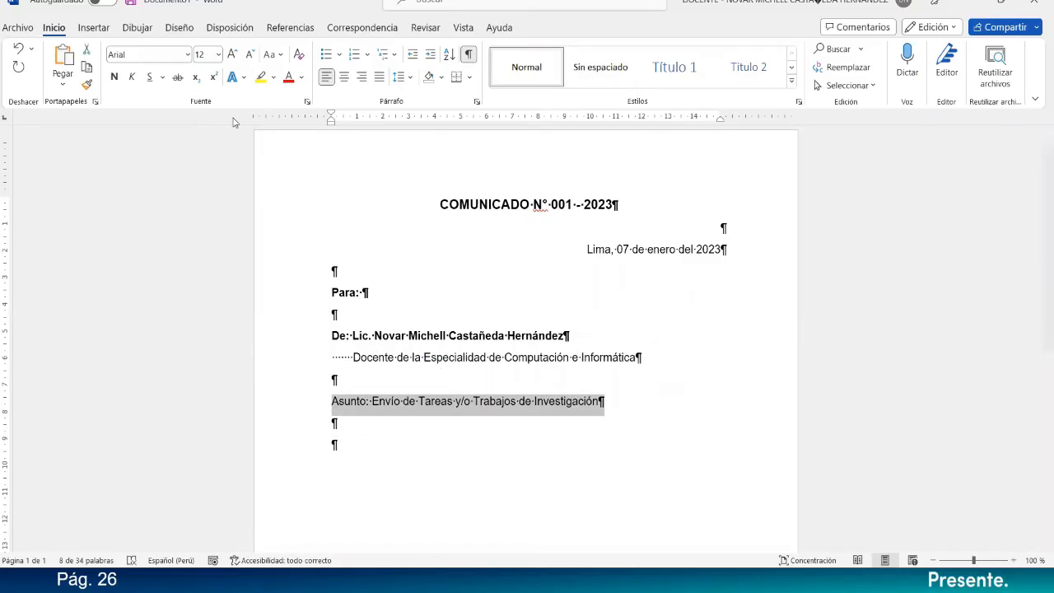
key(ctrl+n)
click(372, 444)
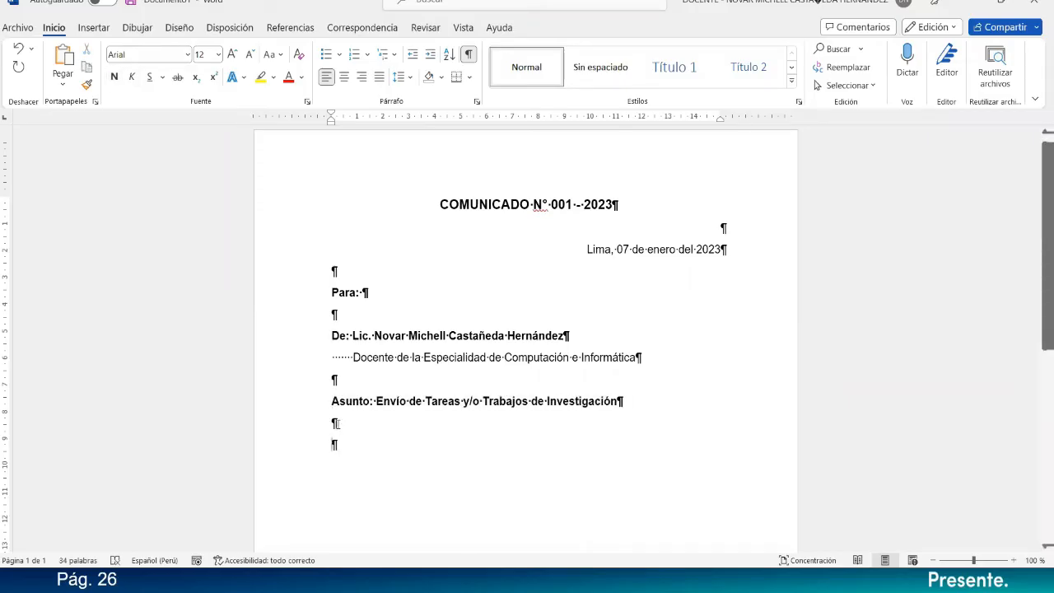
Justify the two empty paragraphs below the subject line and place the cursor in the last one.
drag(336, 423, 363, 453)
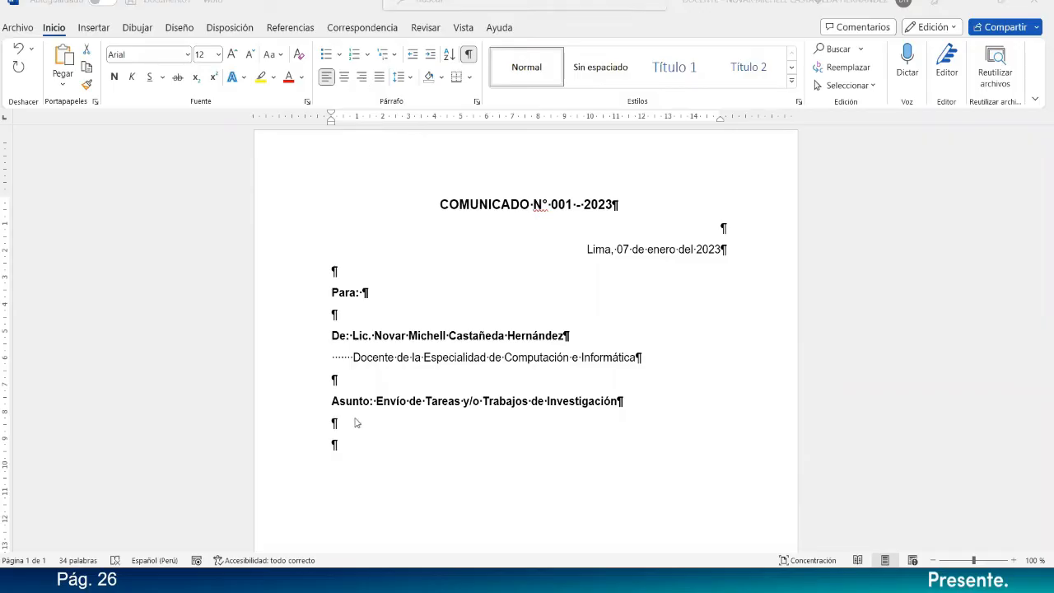
drag(355, 418, 353, 436)
click(381, 77)
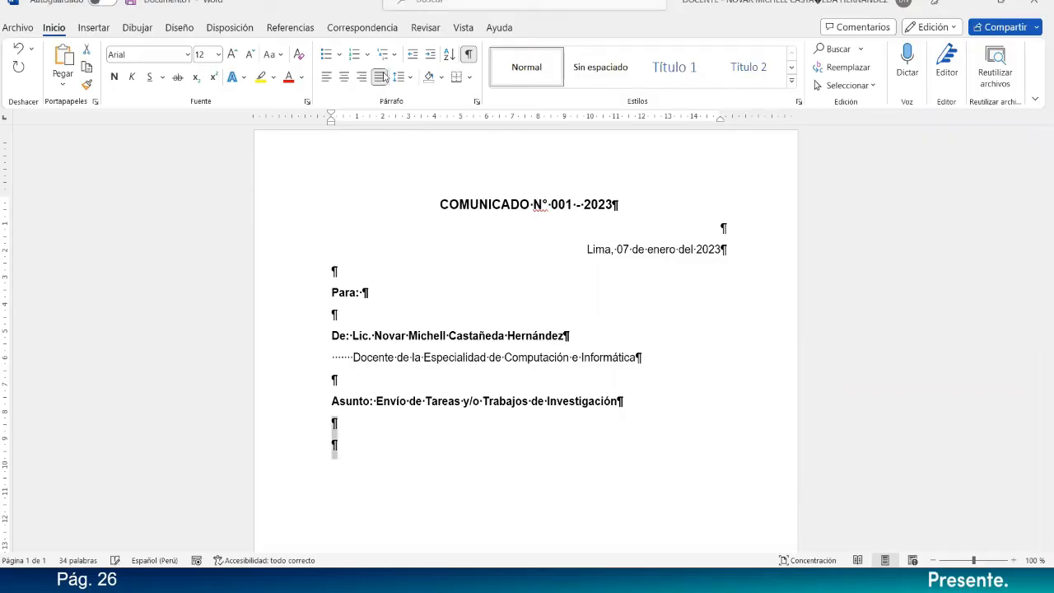
click(360, 447)
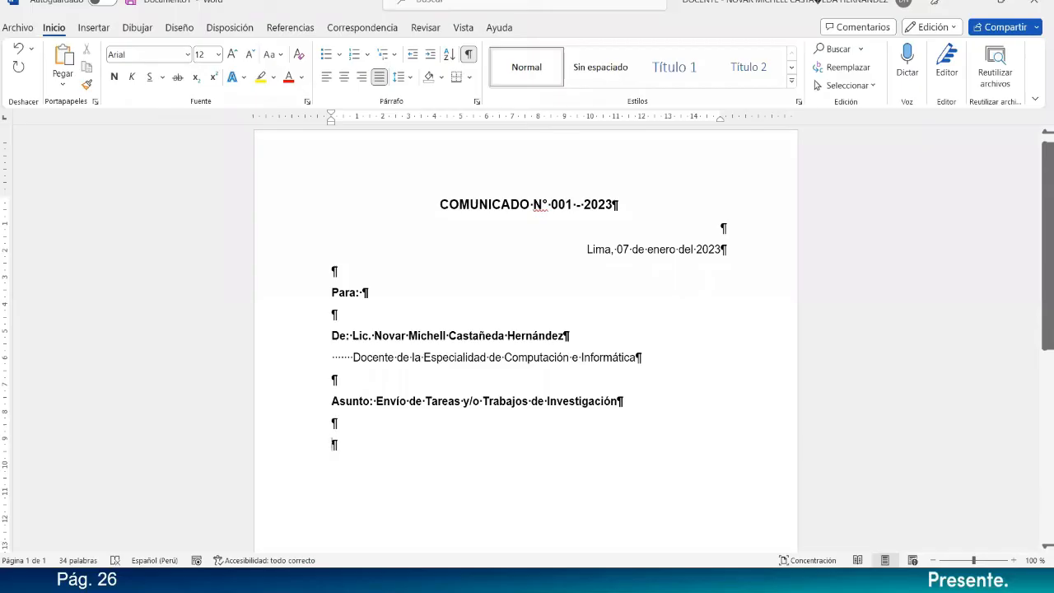
Start the body paragraph with the greeting "Estimado (a): ,".
text(ES)
key(BackSpace)
text(stimado (a))
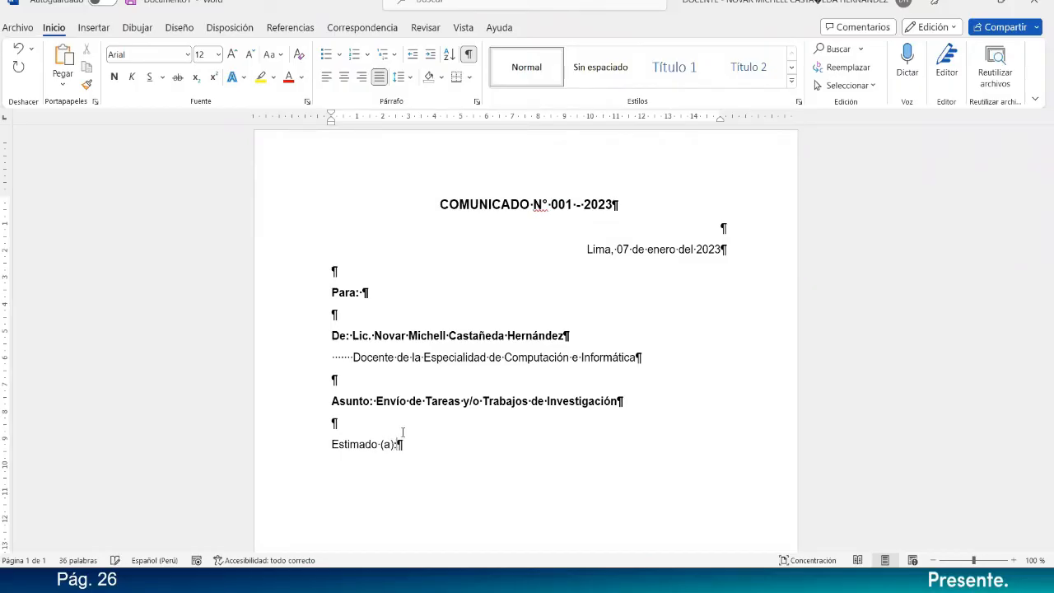
text(:)
text(, Se le recuerda que )
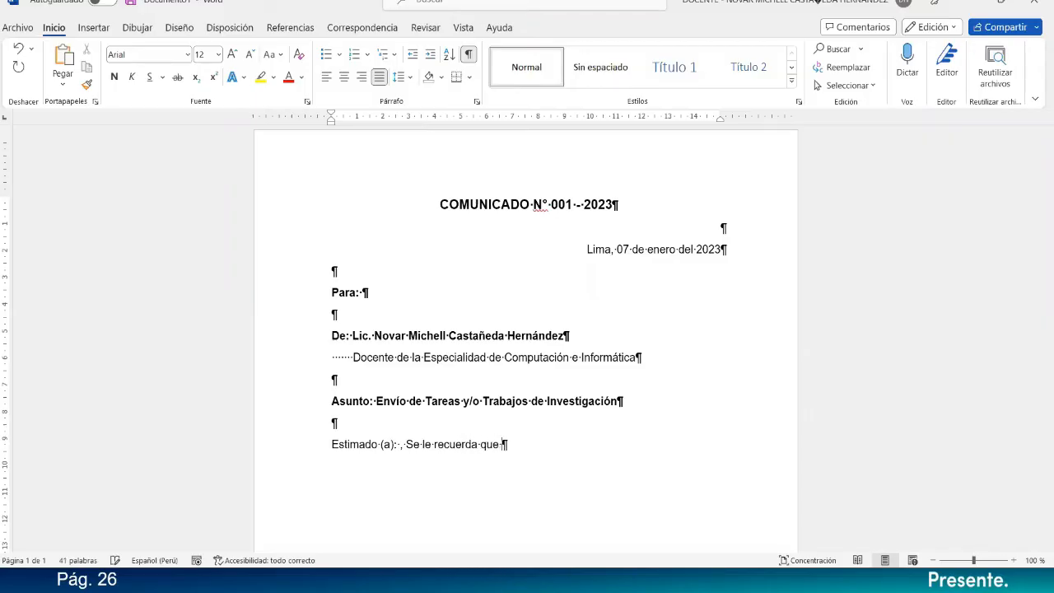
text(a la fecha usted )
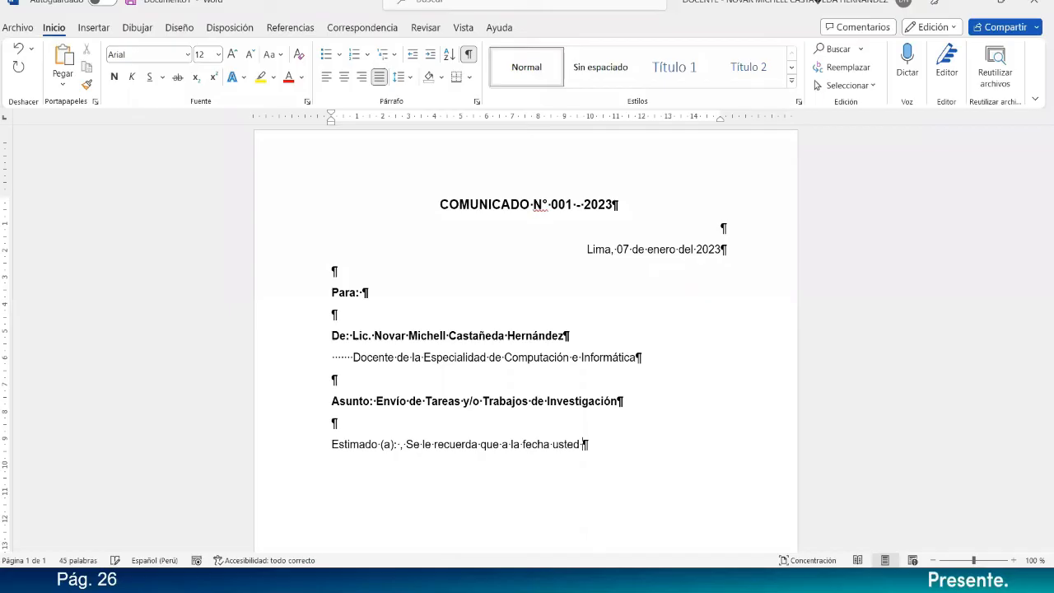
text(debe envíar 06 )
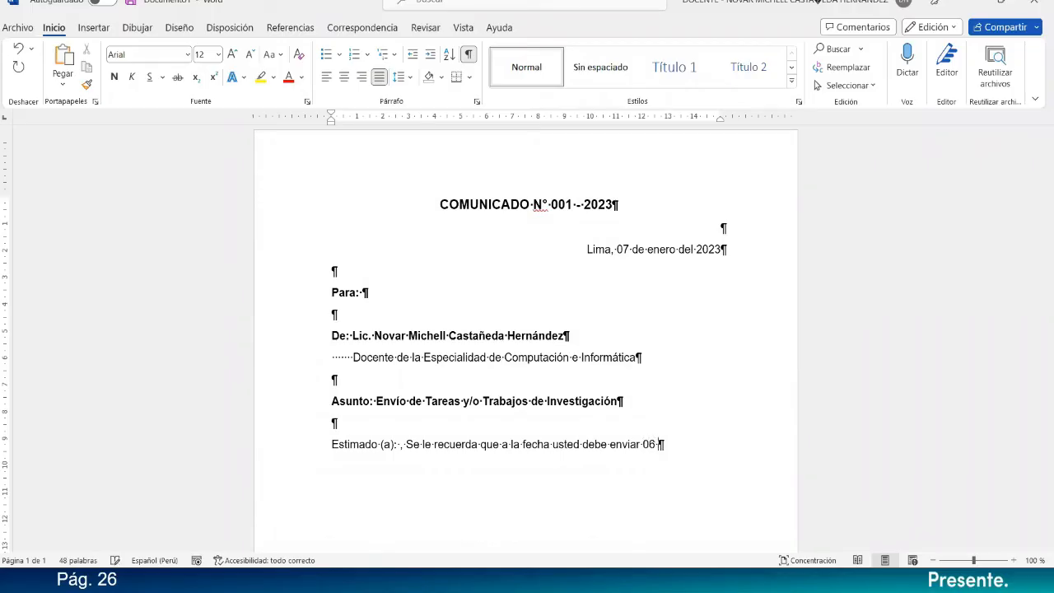
text(Tareas)
text( y/)
text(o)
Extend the sentence with "Tareas (Trabajos asignados) del curso de Ofimática".
key(BackSpace)
key(BackSpace)
key(BackSpace)
key(BackSpace)
key(BackSpace)
text((Trabajos)
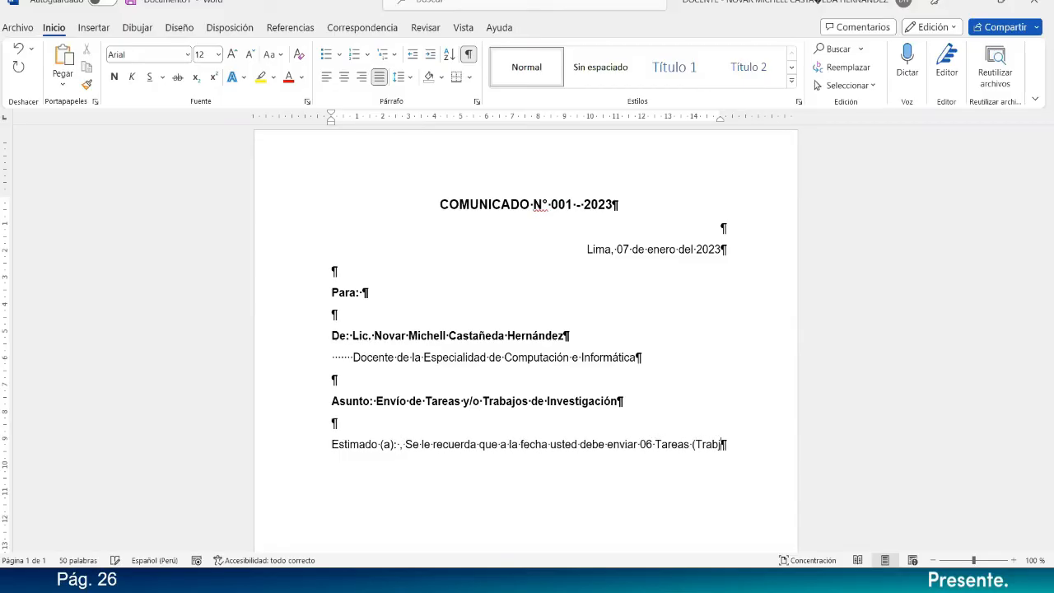
text( asi)
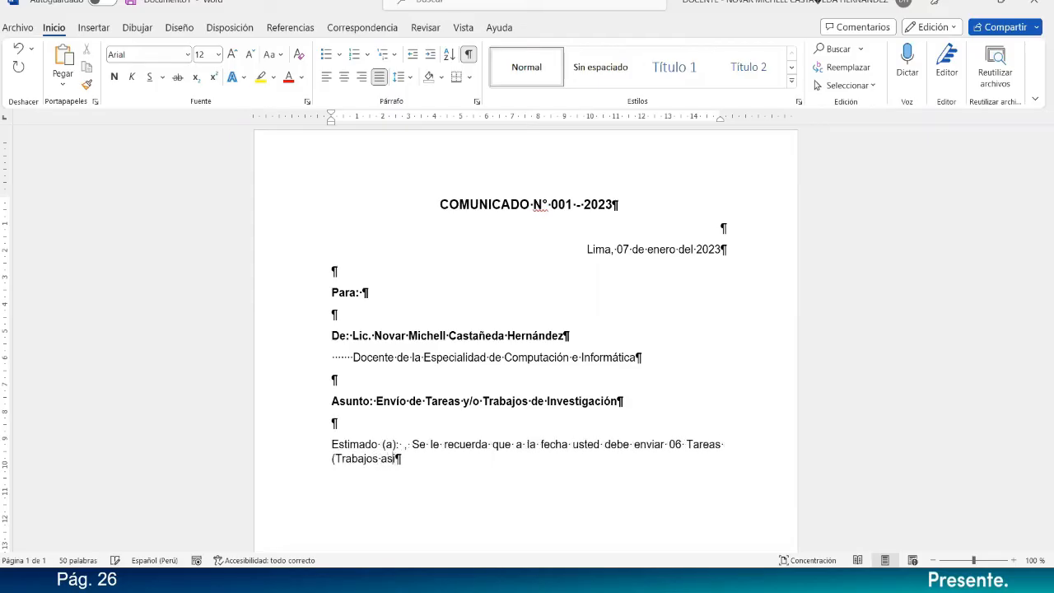
text(gnados) del curso)
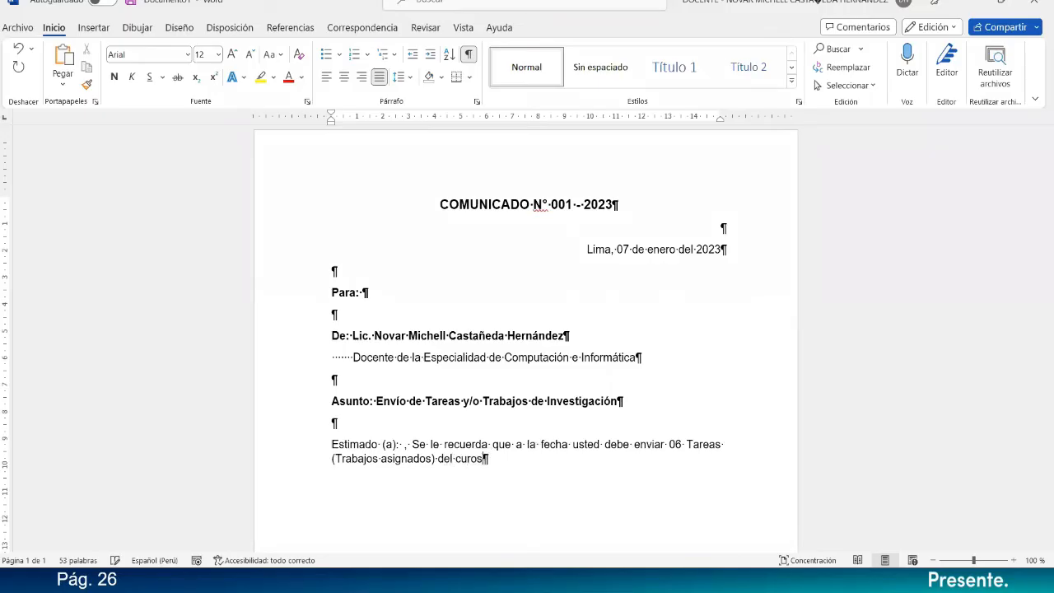
text( de Ofimática)
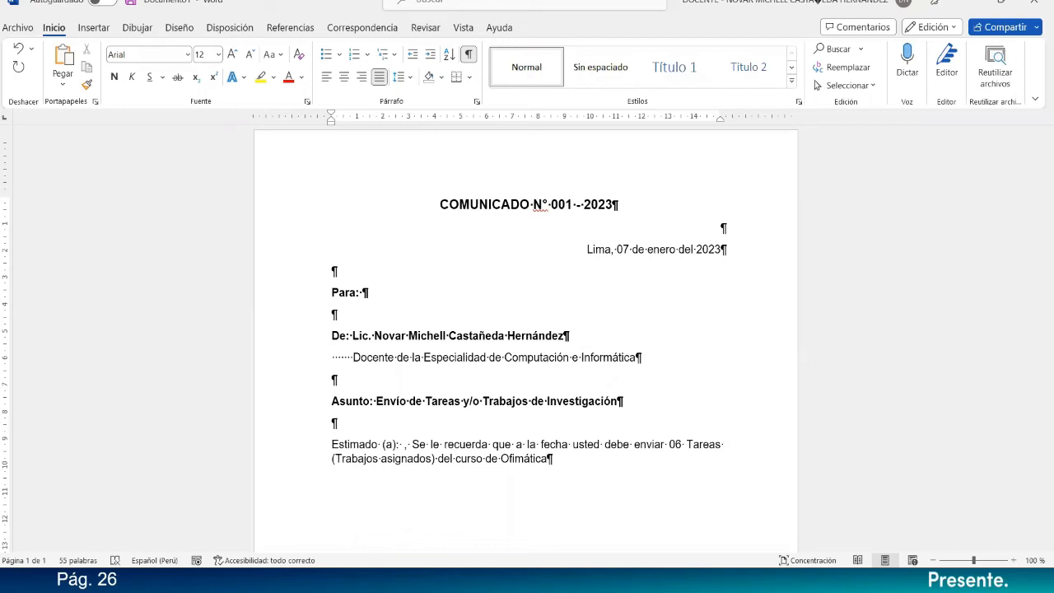
Change the capital T of "Trabajos" inside the parentheses to lowercase.
drag(342, 457, 336, 462)
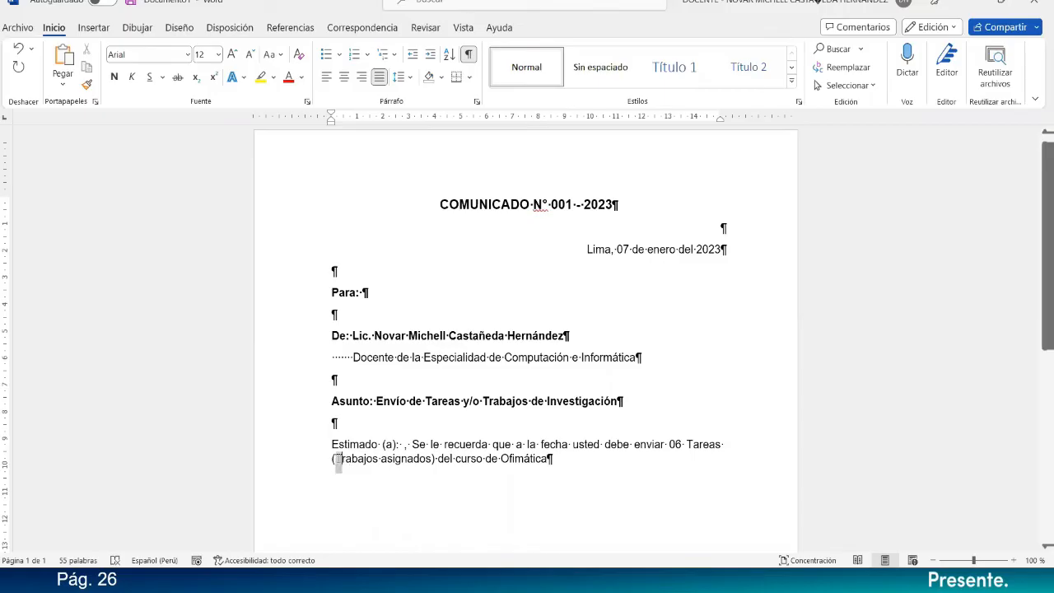
click(338, 461)
key(BackSpace)
text(t)
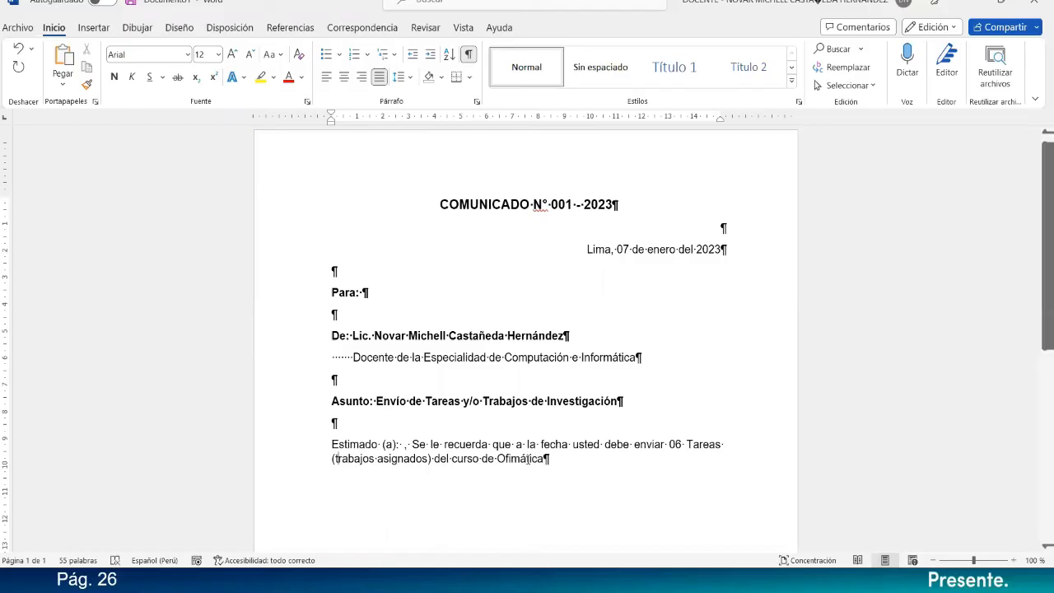
Continue the body paragraph after "Ofimática" with ", por lo que se le pide que envíe a la brevedad".
click(550, 459)
text(,)
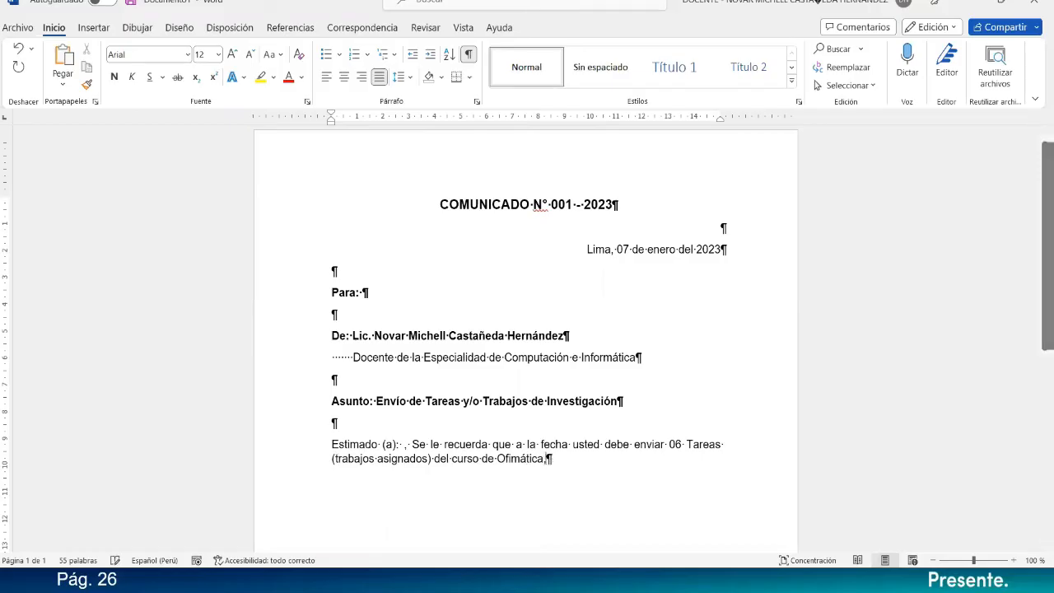
text( por lo que)
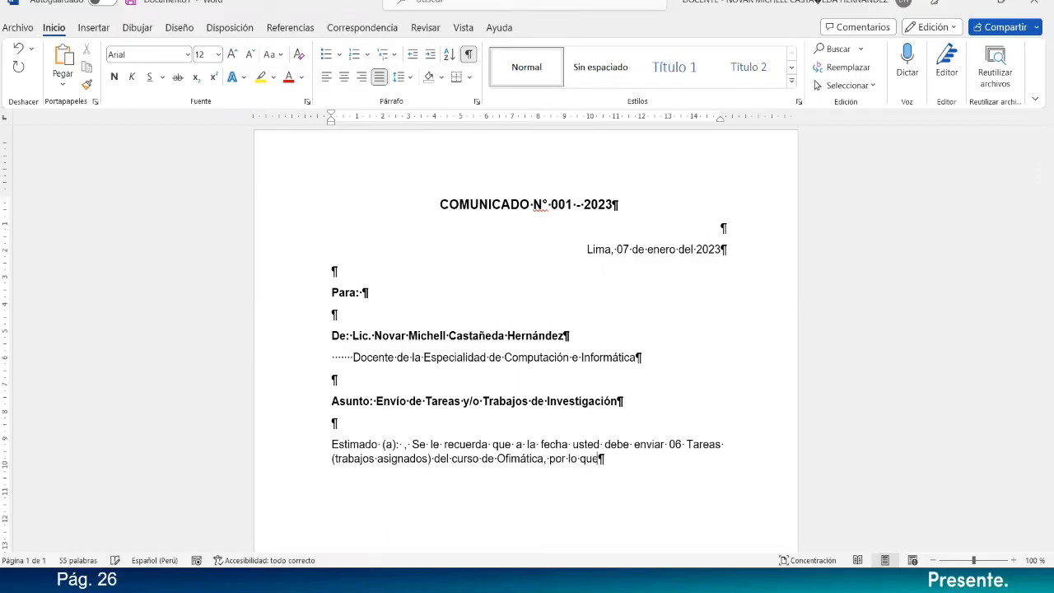
text( sel)
text(e pide que envía)
text( a la brevedad )
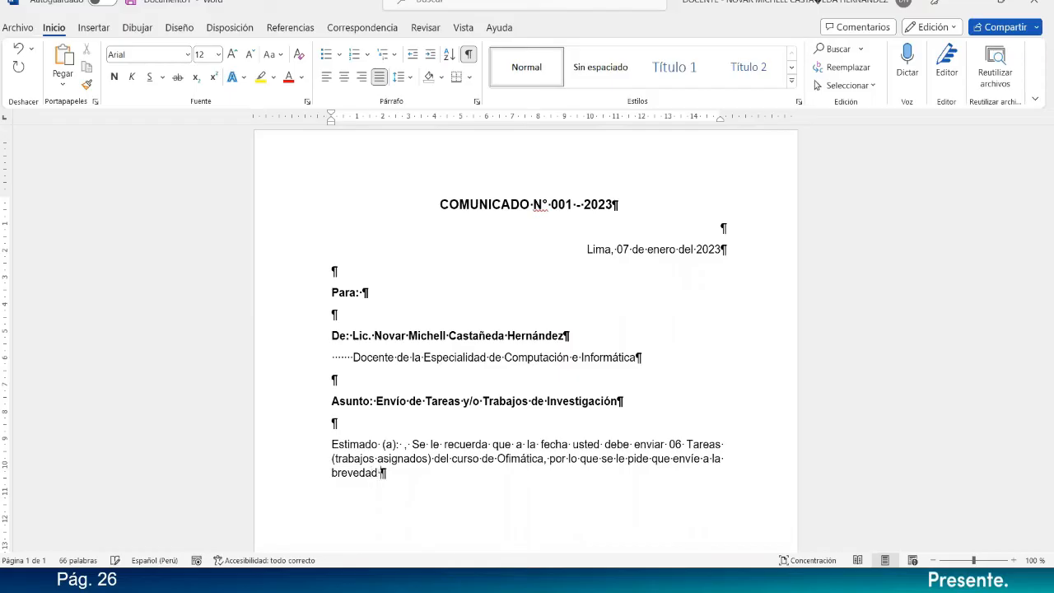
text(posible los trabajos)
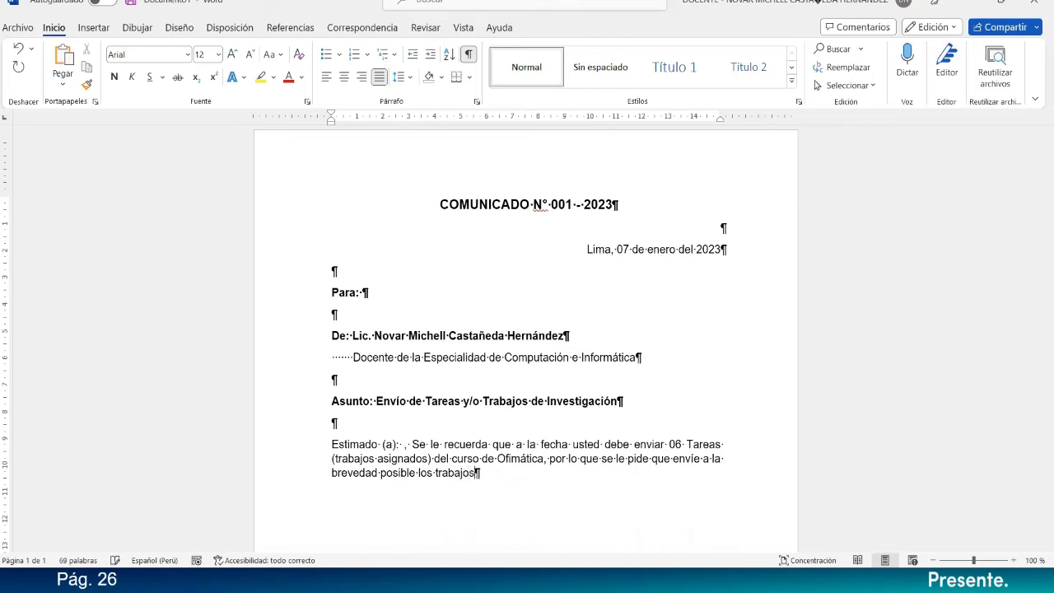
text( y/o tareas que)
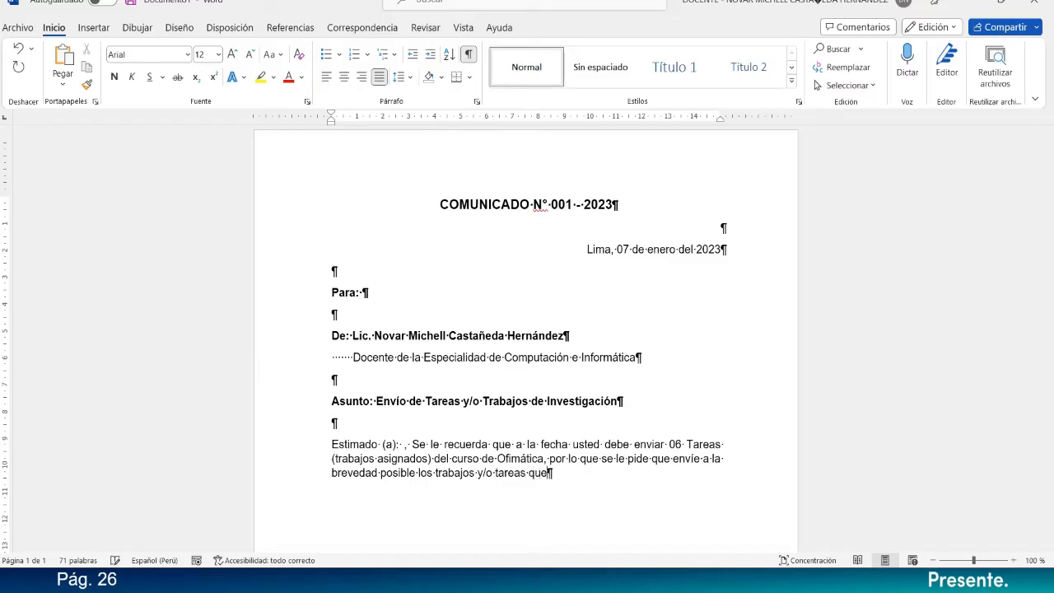
text( tenga pendiente )
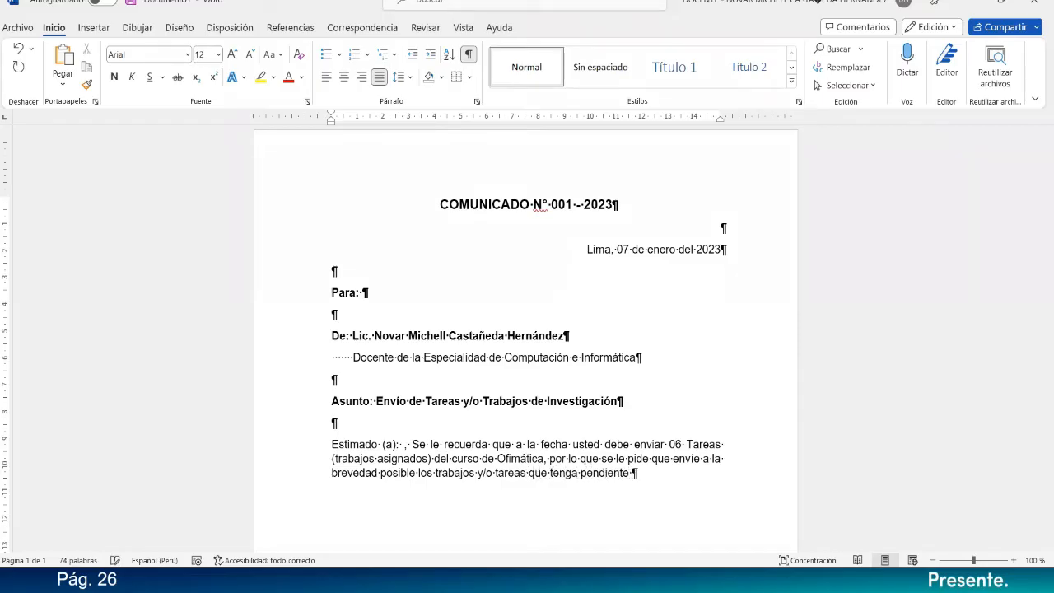
text(de enviar des)
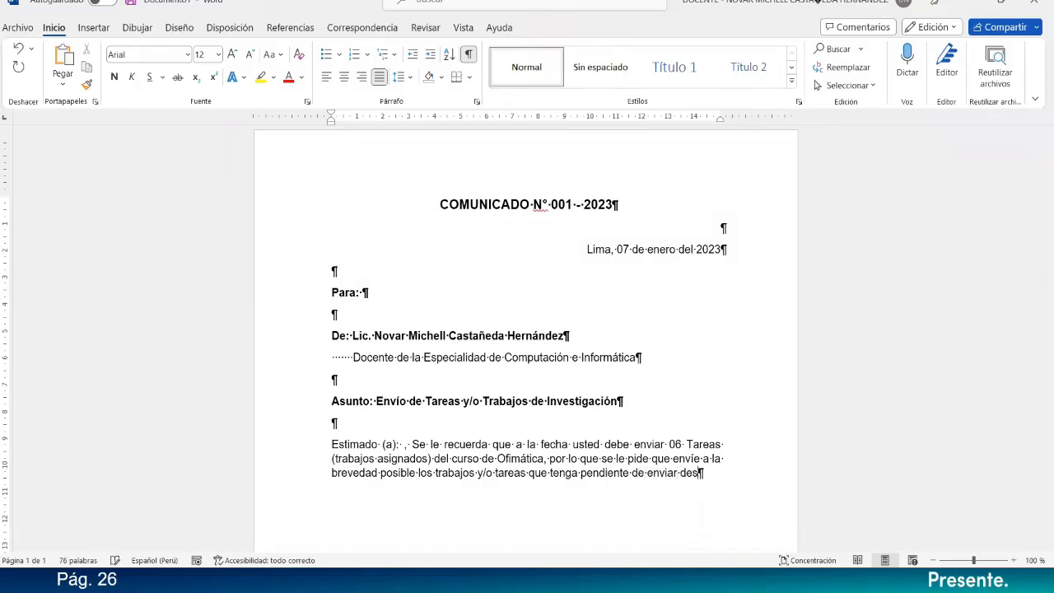
text(de la Sema)
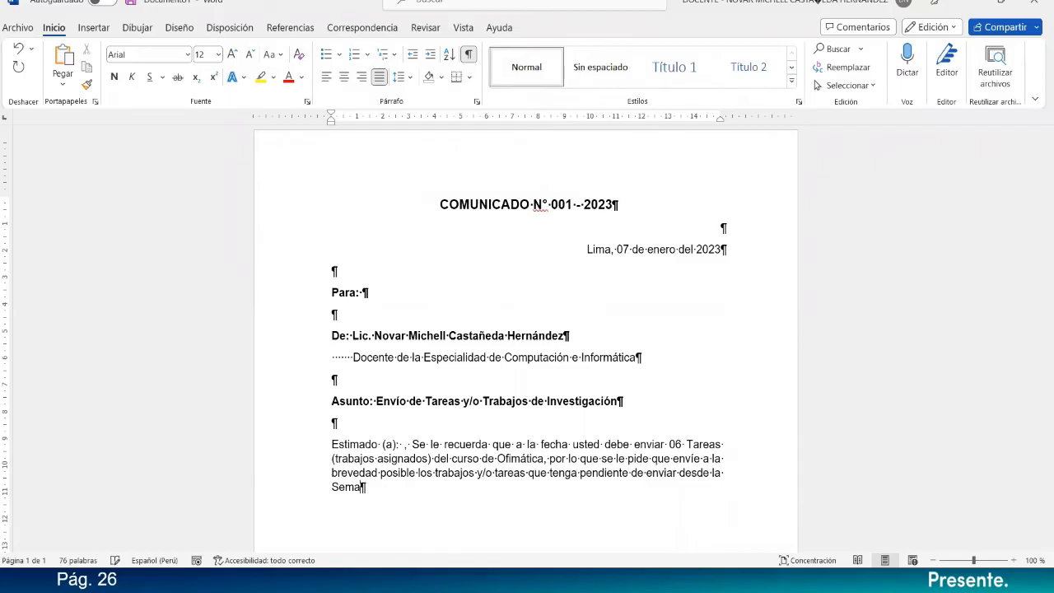
text(na N°)
Add "pendiente de enviar desde la Semana N° 01" to the body sentence.
key(BackSpace)
text(° 01 hasta)
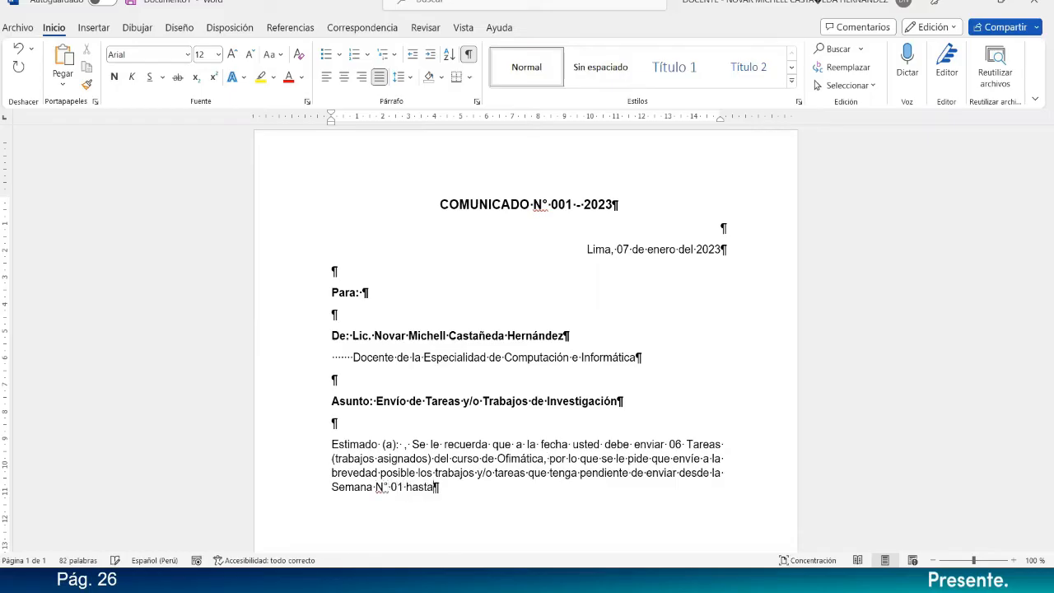
text( la Semana N° 02 de clases.)
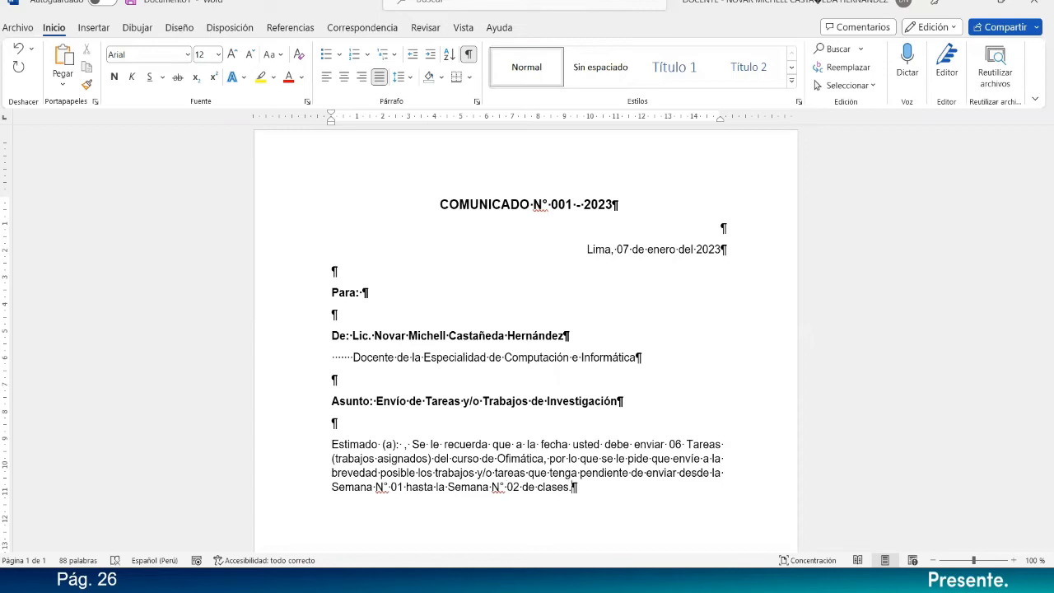
text( Dichos Archivos)
Begin the second body sentence with "Dichos archivos deberán ser enviados por", keeping "archivos" in lowercase.
key(BackSpace)
key(BackSpace)
key(BackSpace)
key(BackSpace)
key(BackSpace)
key(BackSpace)
key(BackSpace)
key(BackSpace)
text(archiv)
text(os deber)
text(án ser e)
text(nviados por)
text( M)
text(en)
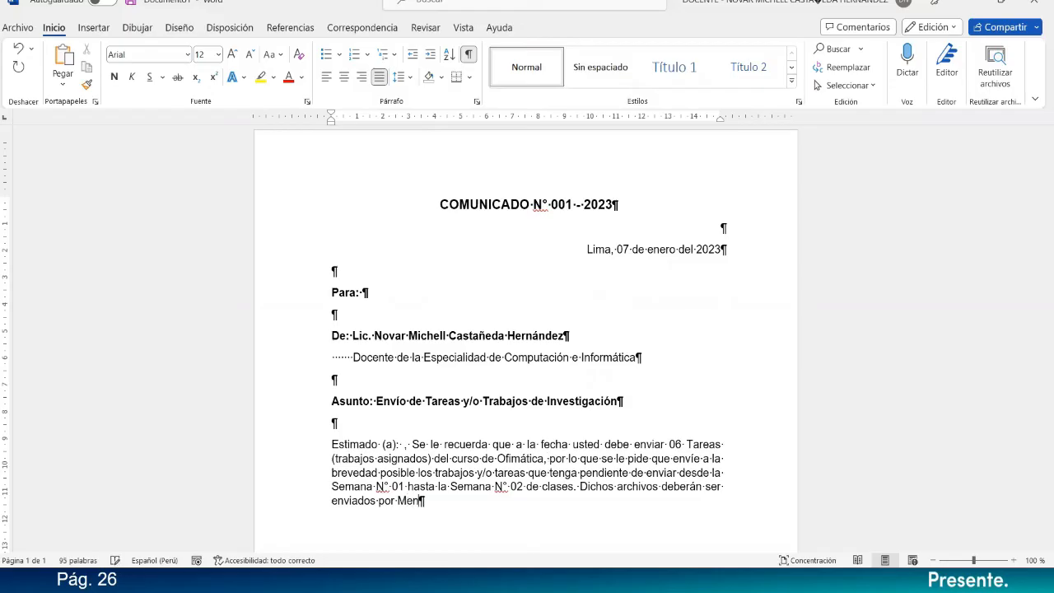
text(sajería Interna de la Plataforma del C)
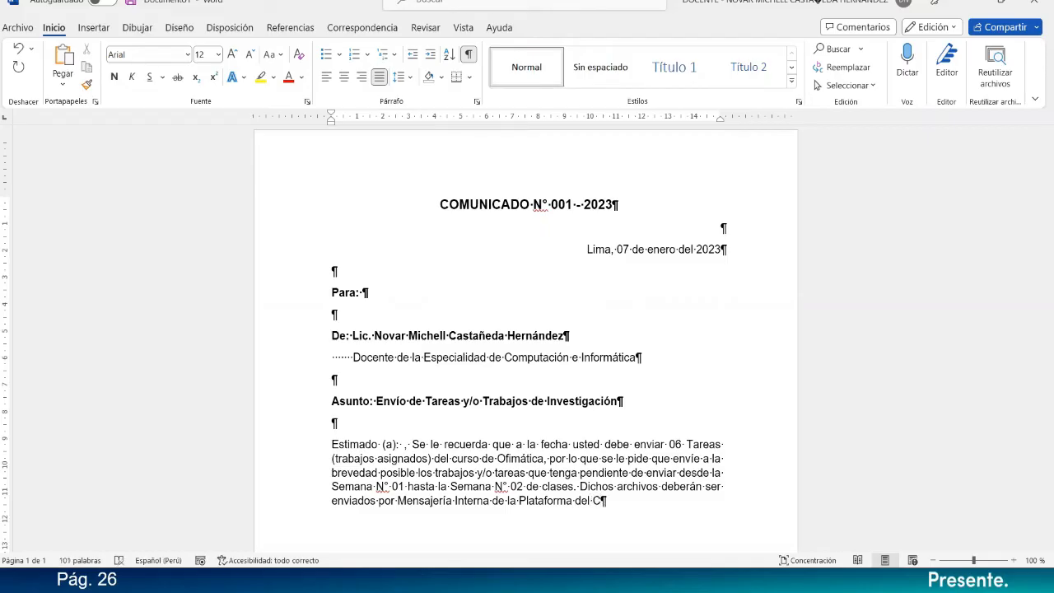
text(ampus Virtual de)
Add the institution "del Instituto Daniel Alcides Carrión" after "Campus Virtual".
key(BackSpace)
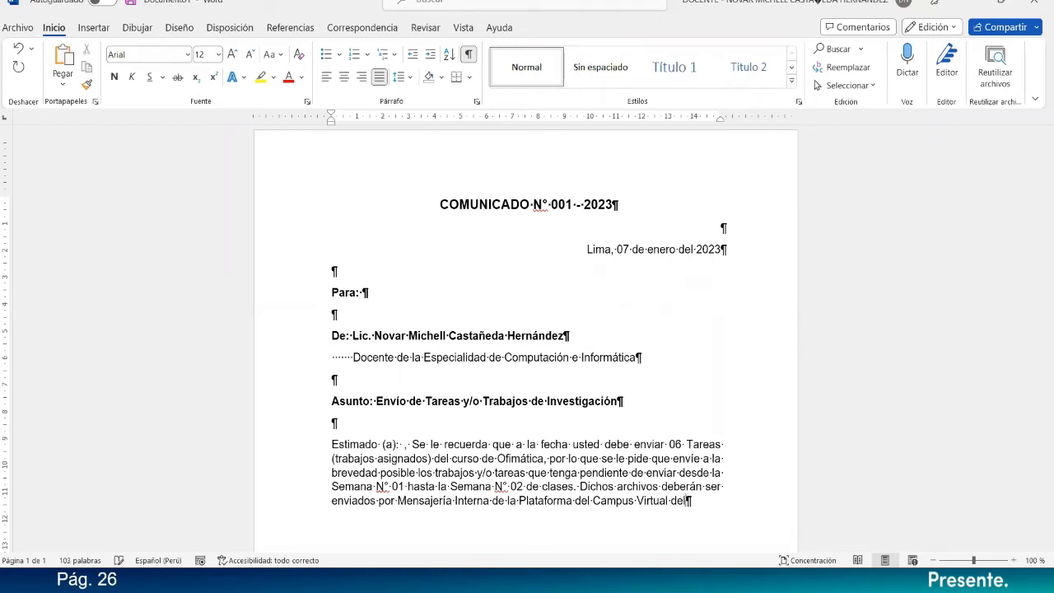
text(l Institu)
text(to Carr)
text(ión)
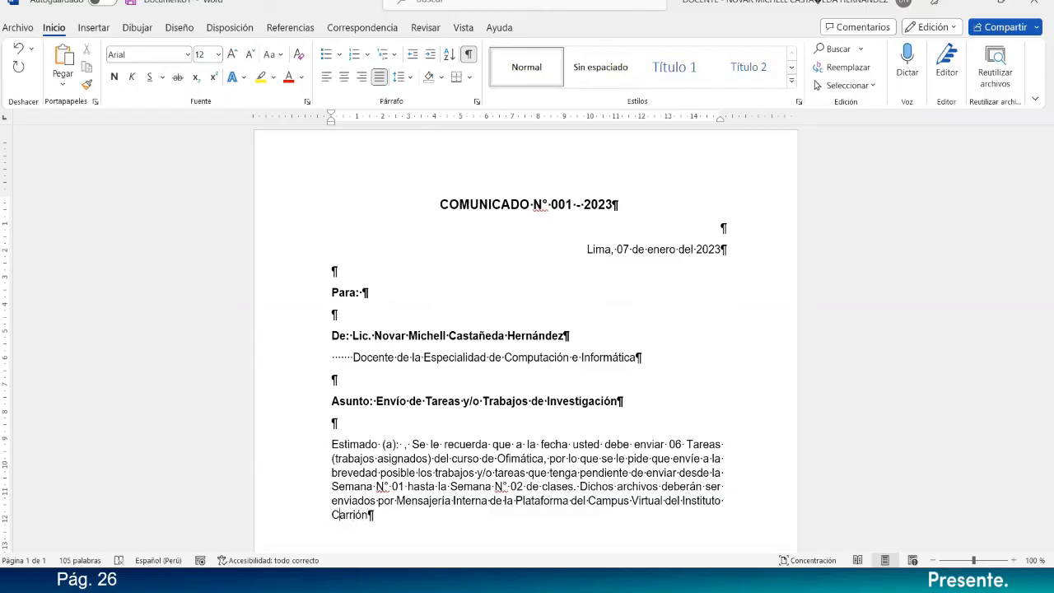
text(Daniel Alcides )
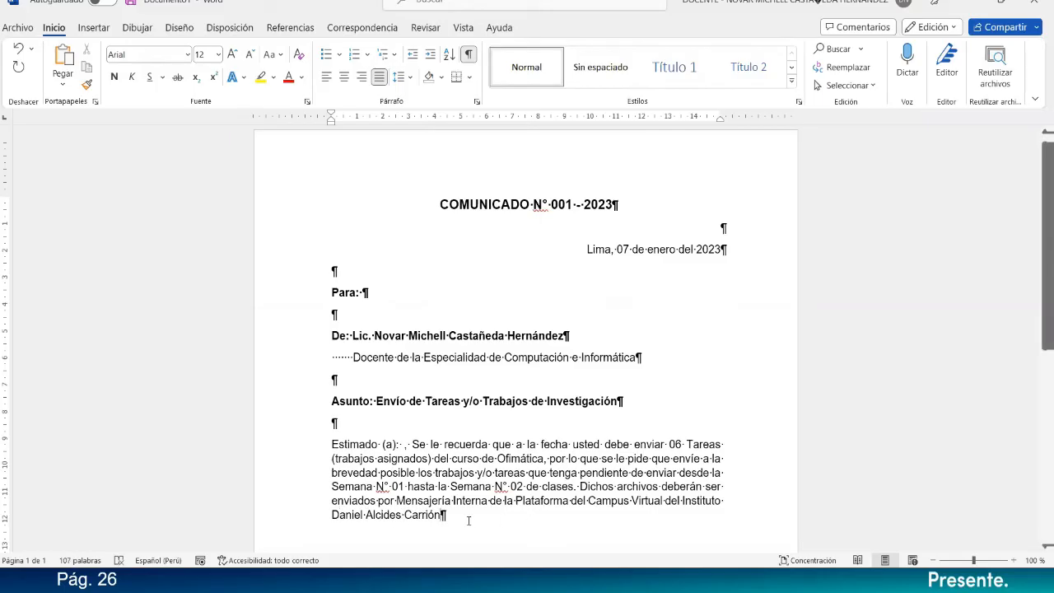
text(, para su pronta revisión)
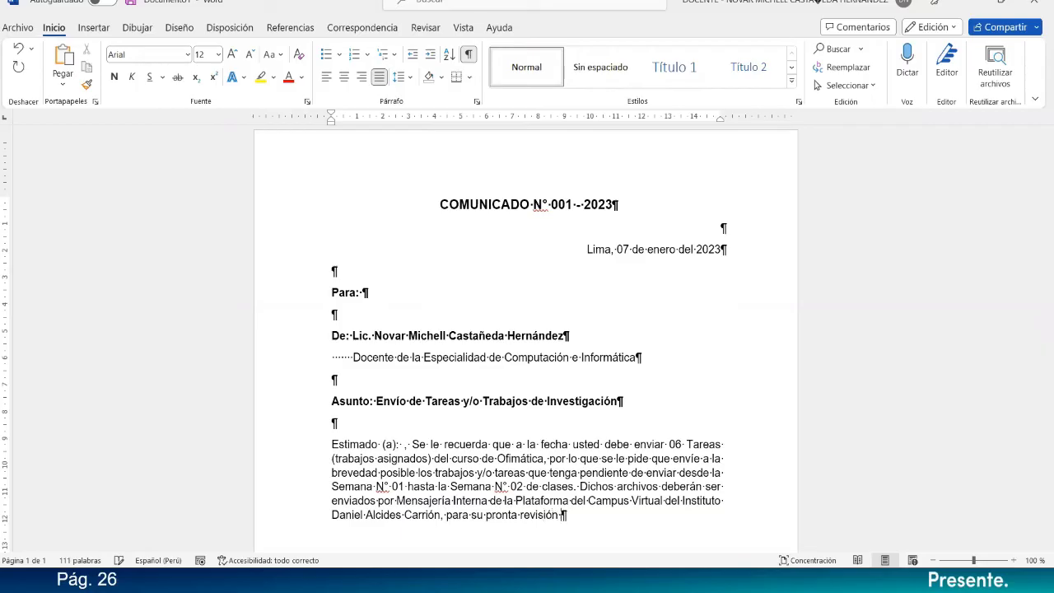
text( y calificación.)
Leave an empty paragraph below the body and write the closing line "Sin otro en particular, me despido de Usted.".
scroll(485, 500, down, 2)
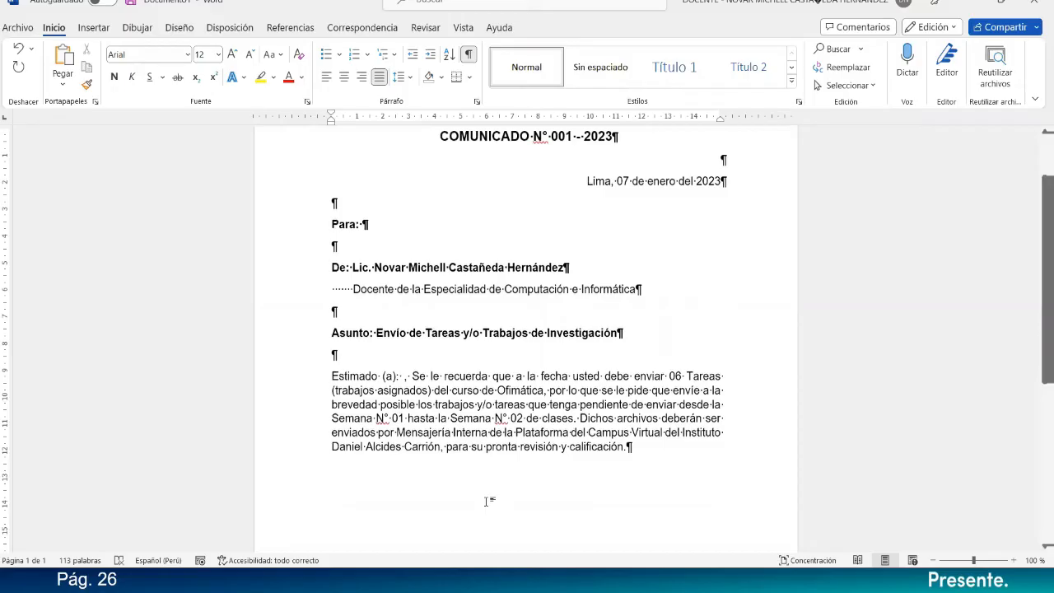
key(Return)
key(Return)
text(Sin otr)
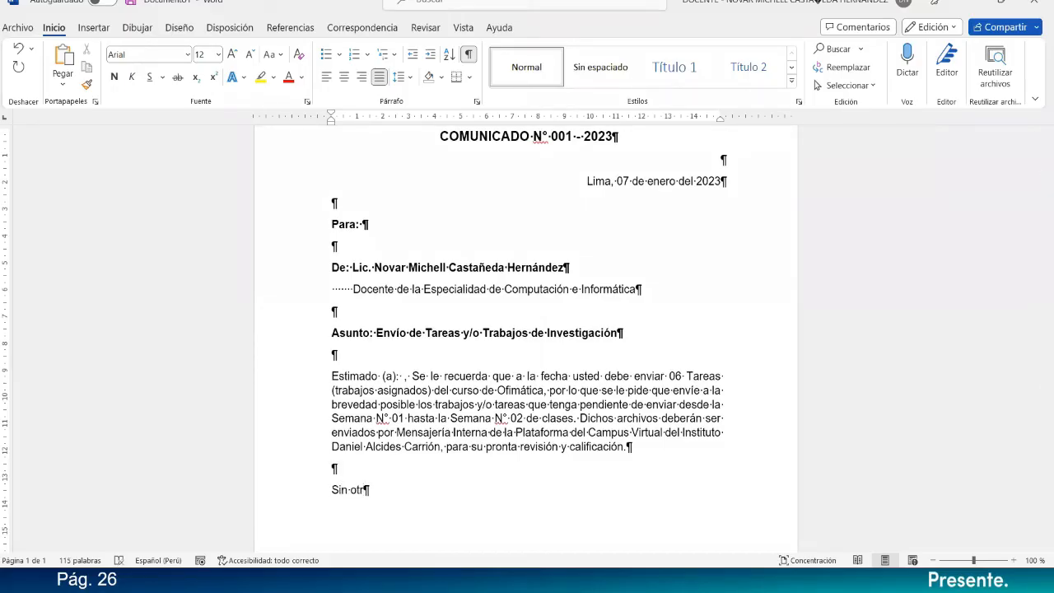
text(o en particular, me despido de U)
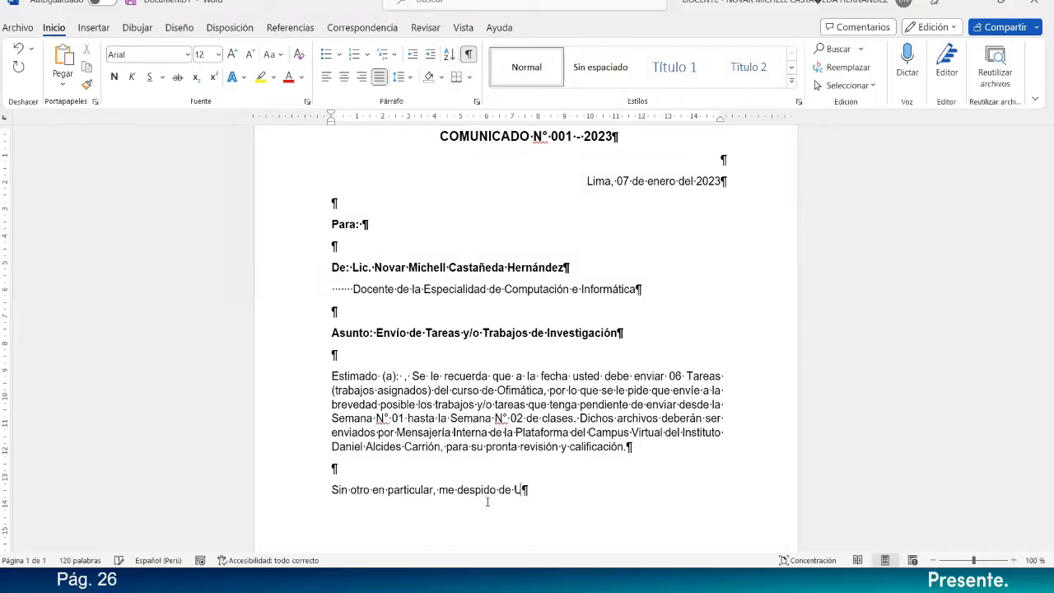
text(sted.)
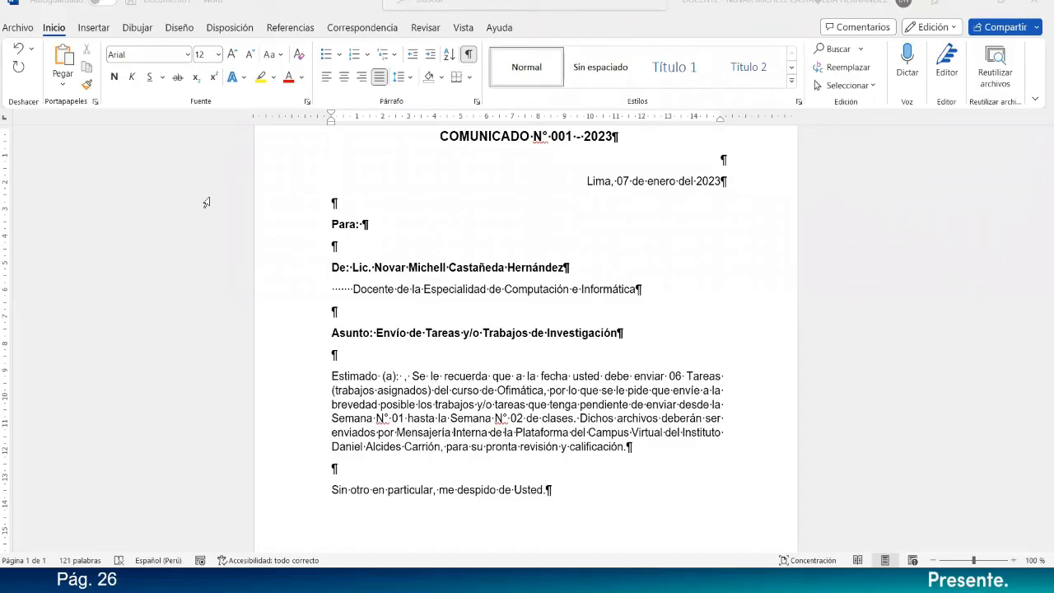
click(585, 478)
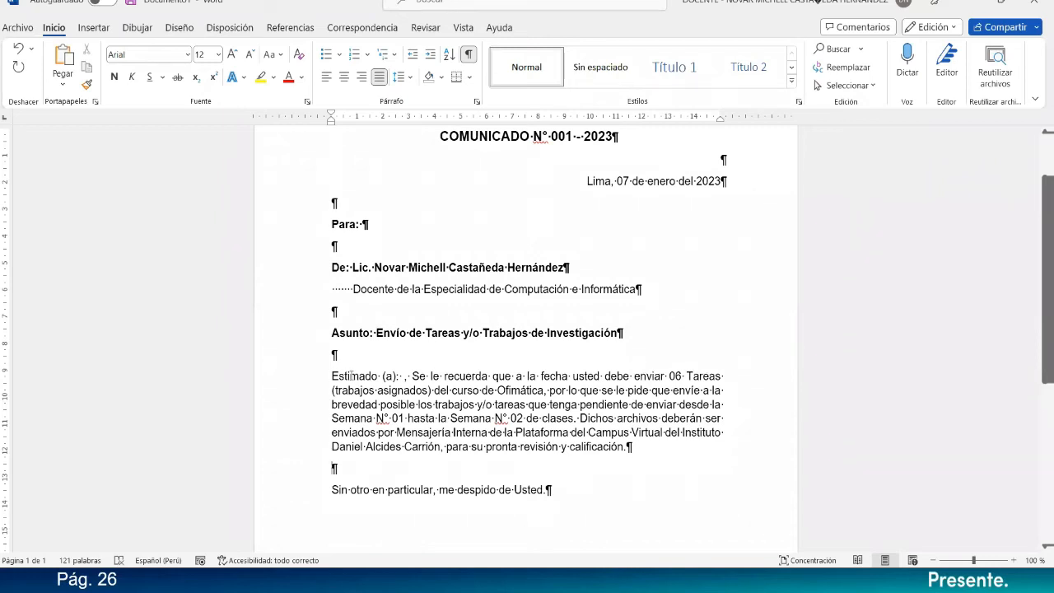
drag(335, 353, 616, 488)
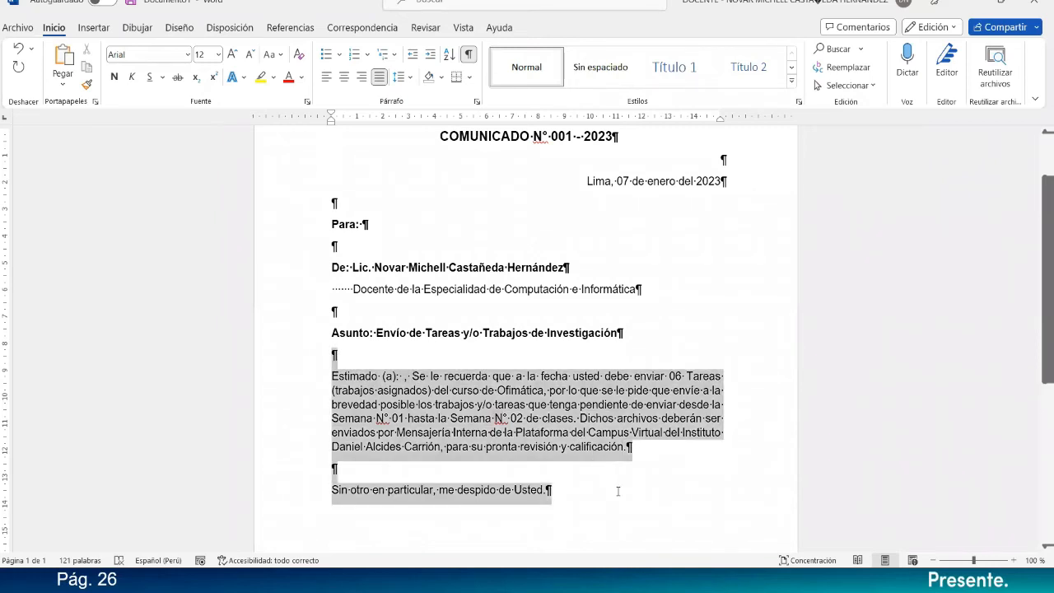
scroll(516, 371, up, 2)
click(517, 369)
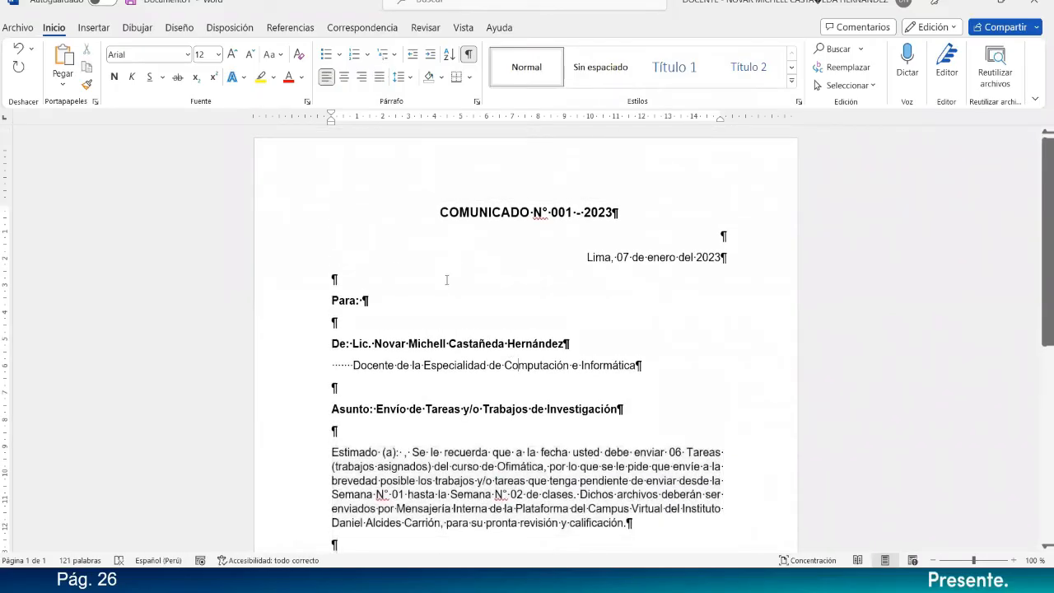
Format all text from the title to the closing with 0 pt spacing after, 1.5 line spacing and no space between same-style paragraphs.
drag(439, 214, 637, 485)
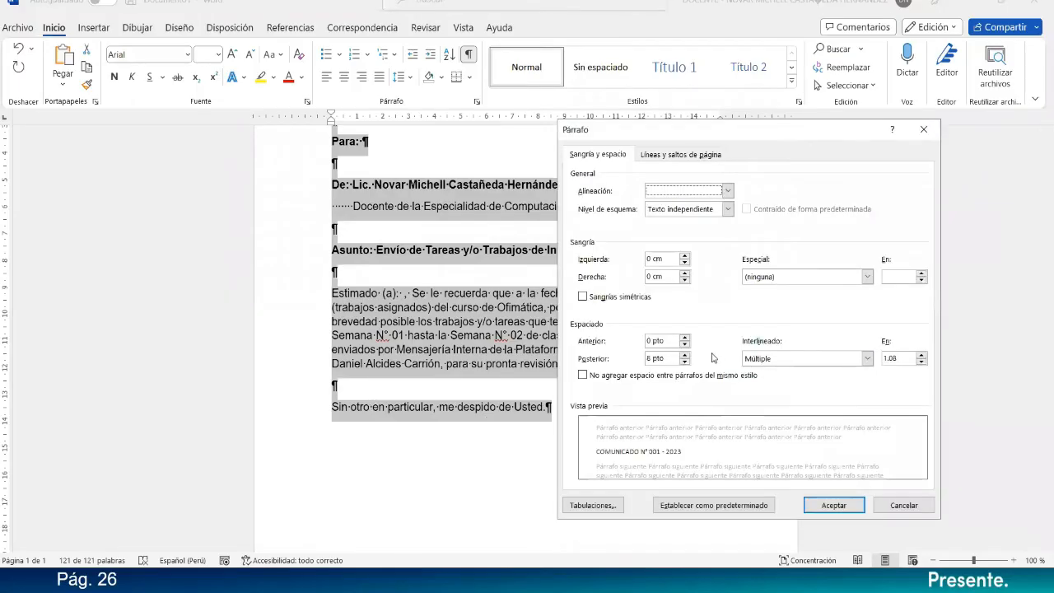
click(685, 362)
click(686, 362)
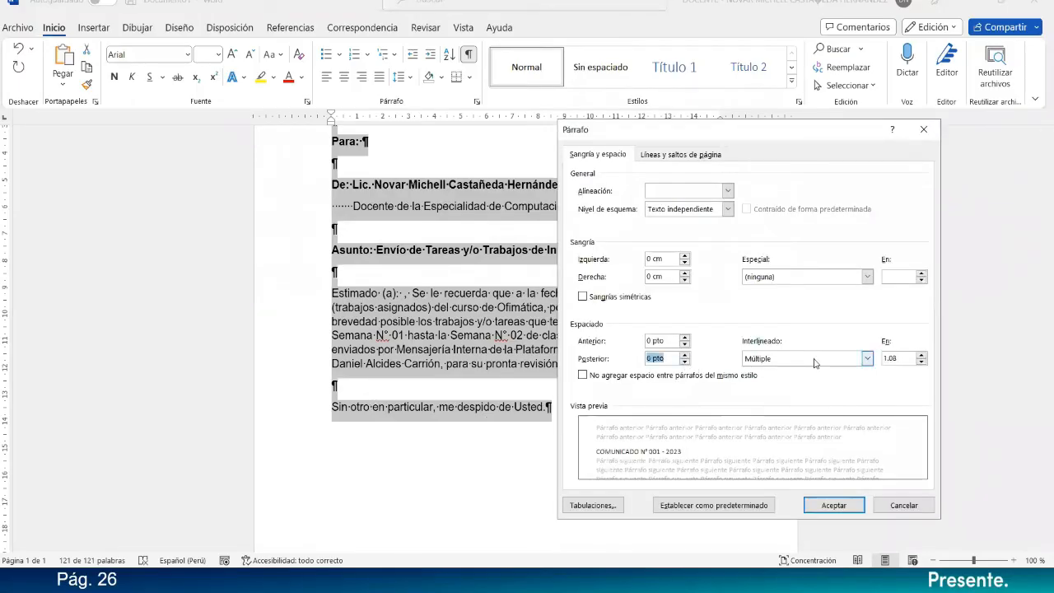
click(810, 359)
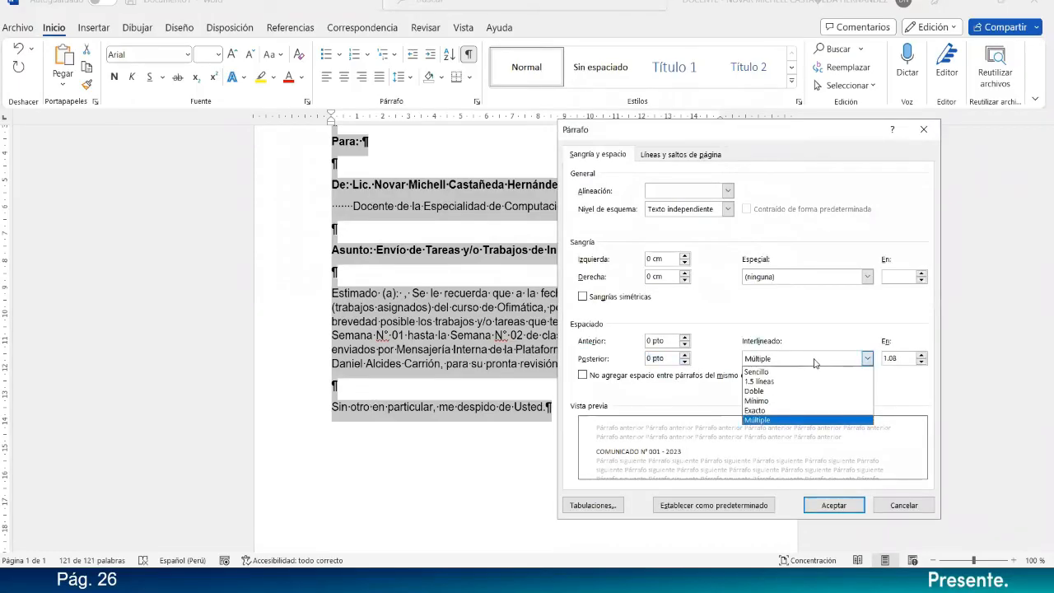
click(768, 382)
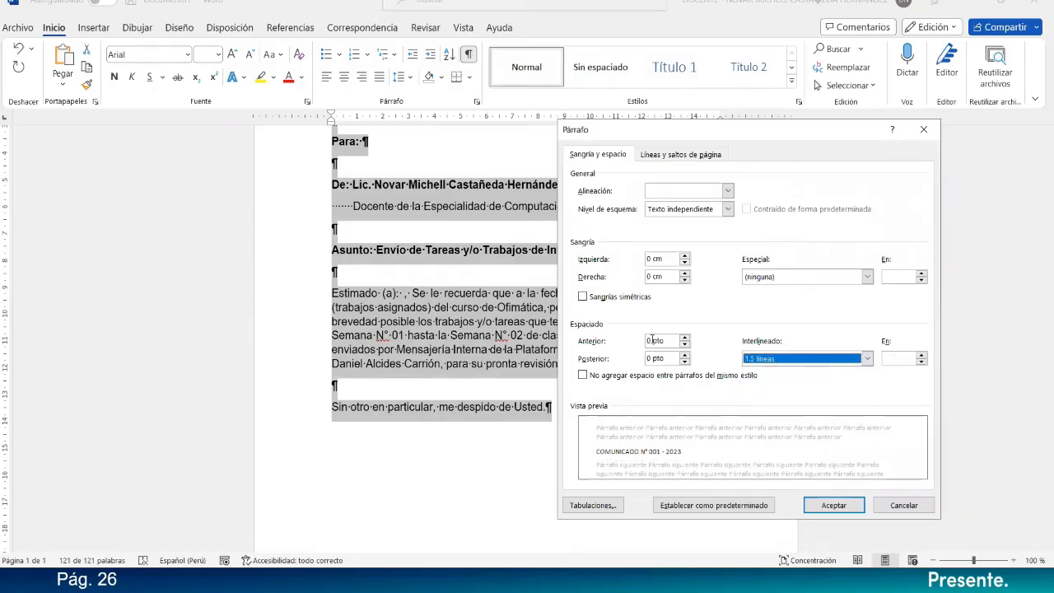
click(635, 377)
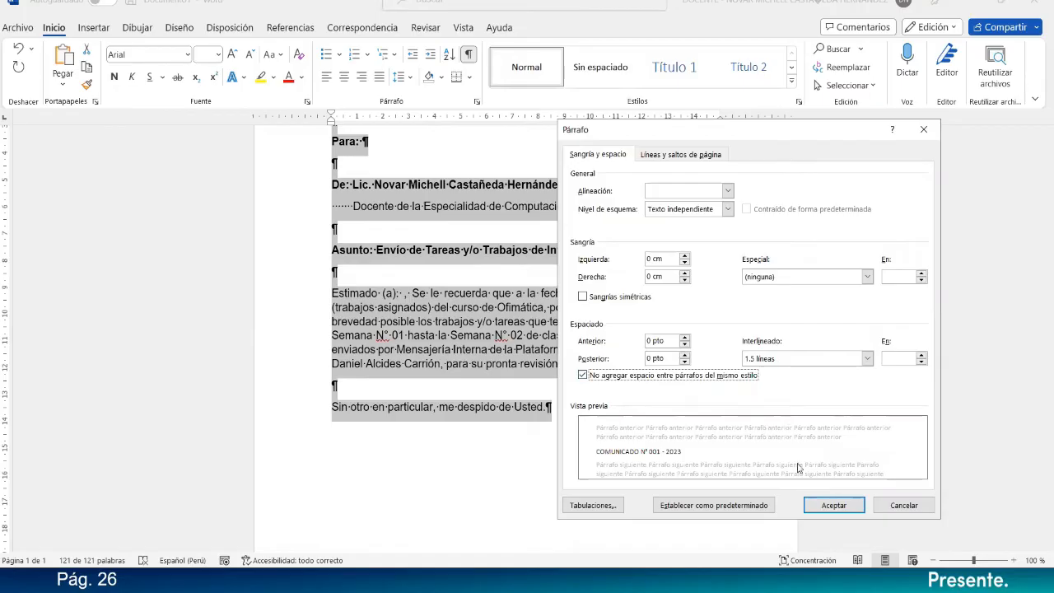
click(807, 502)
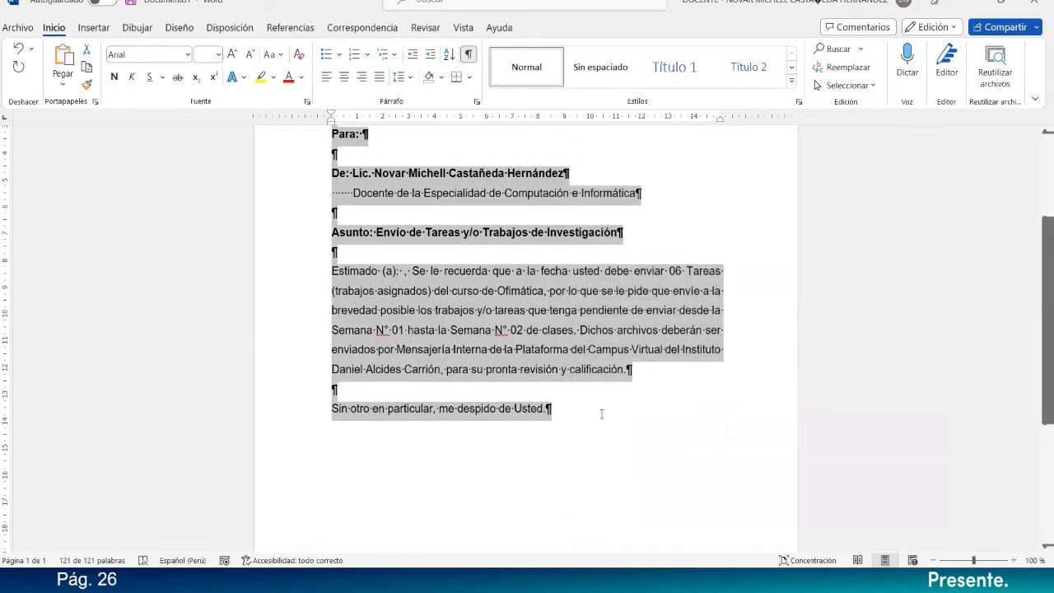
click(451, 329)
Give the body paragraph beginning "Estimado (a):" a first-line indent of 1.5 cm.
scroll(363, 361, up, 3)
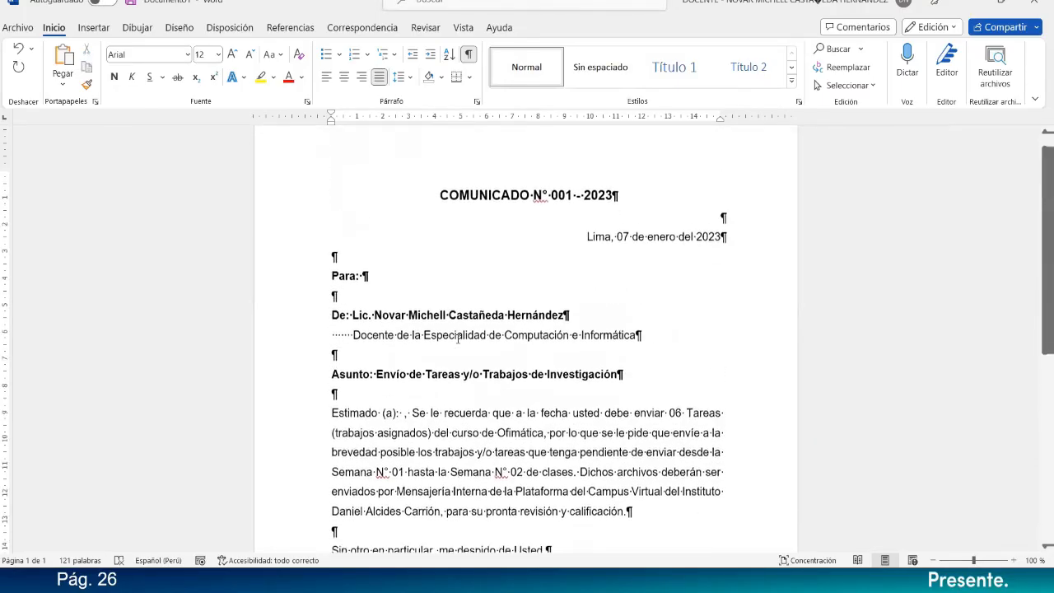
click(476, 102)
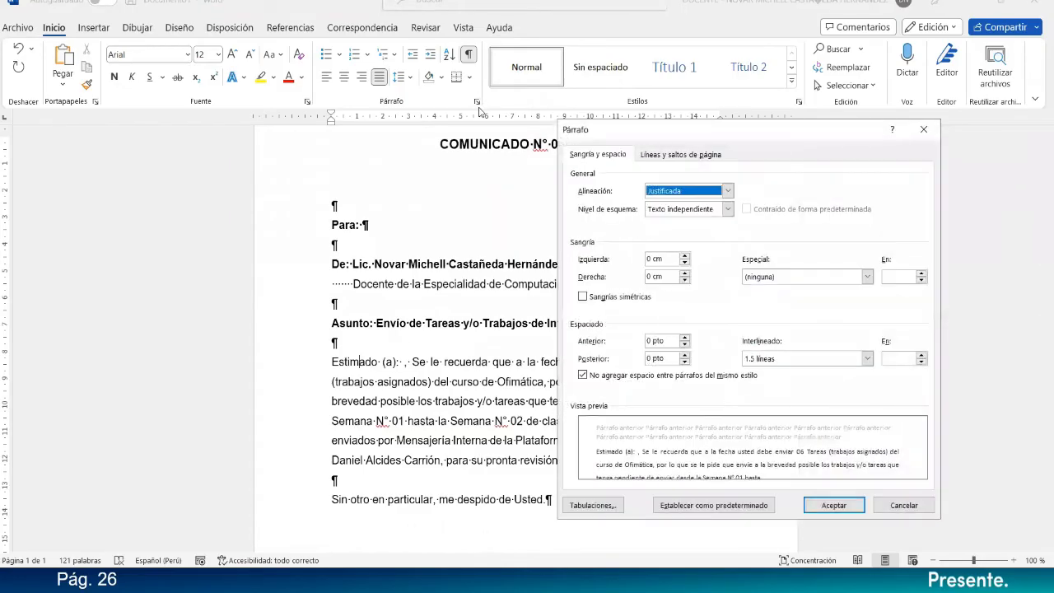
click(813, 276)
click(813, 299)
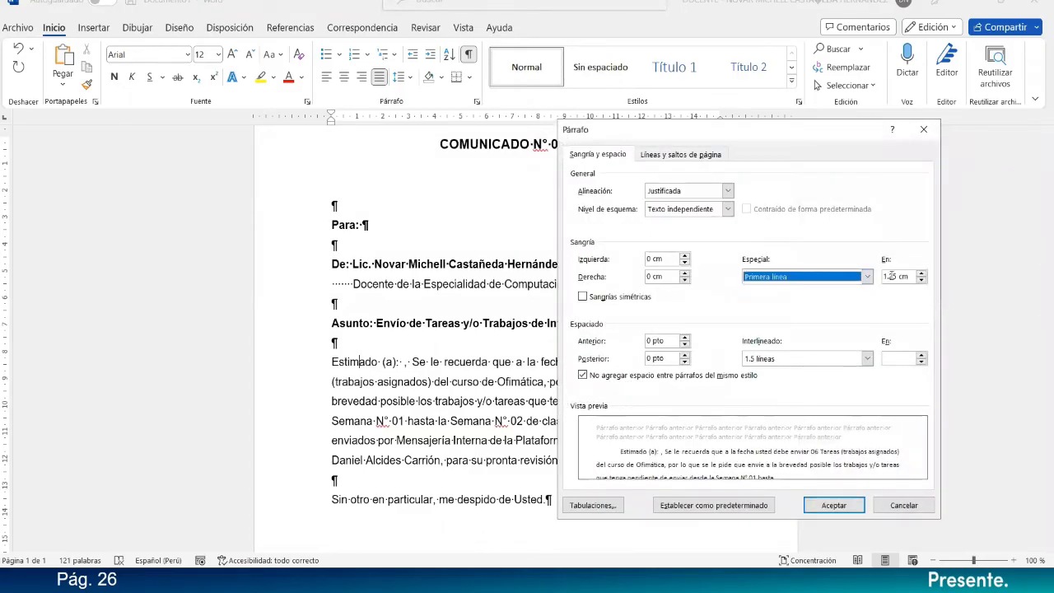
click(889, 276)
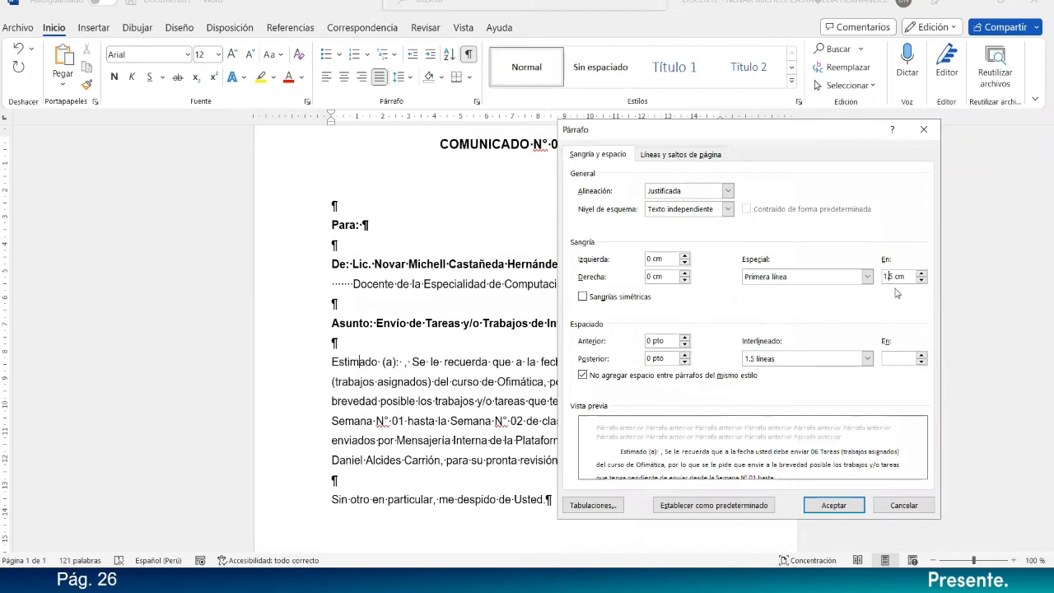
key(Return)
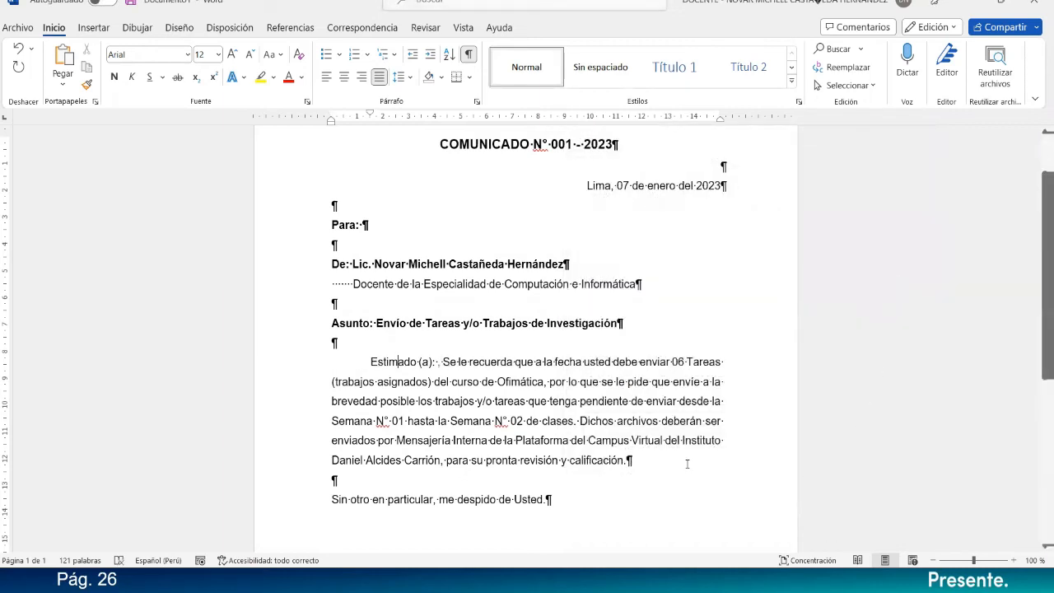
Review the indentation and line spacing settings of the body paragraph beginning "Estimado (a):".
drag(630, 460, 369, 362)
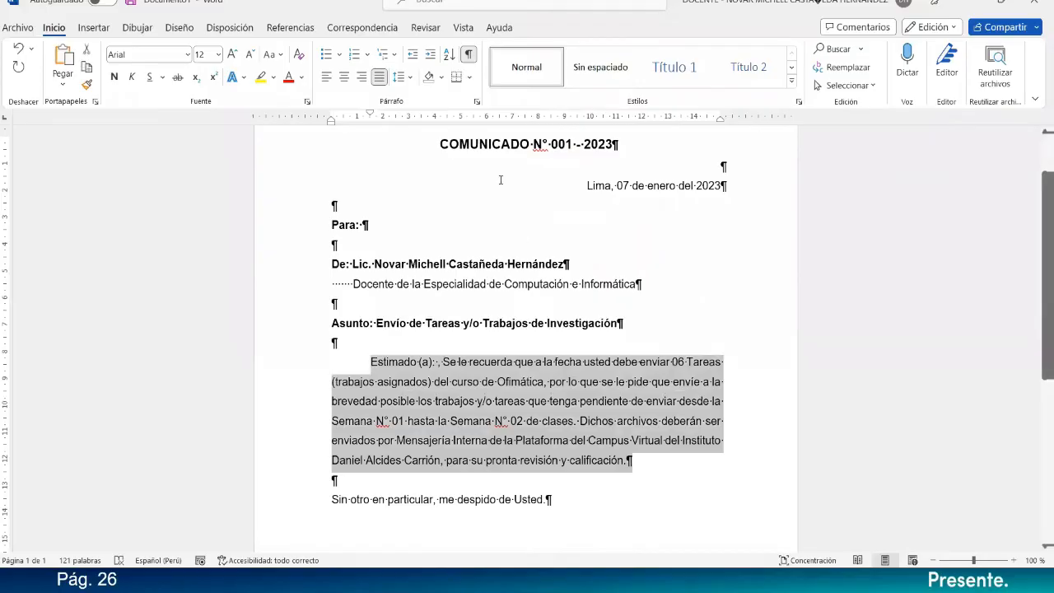
click(476, 103)
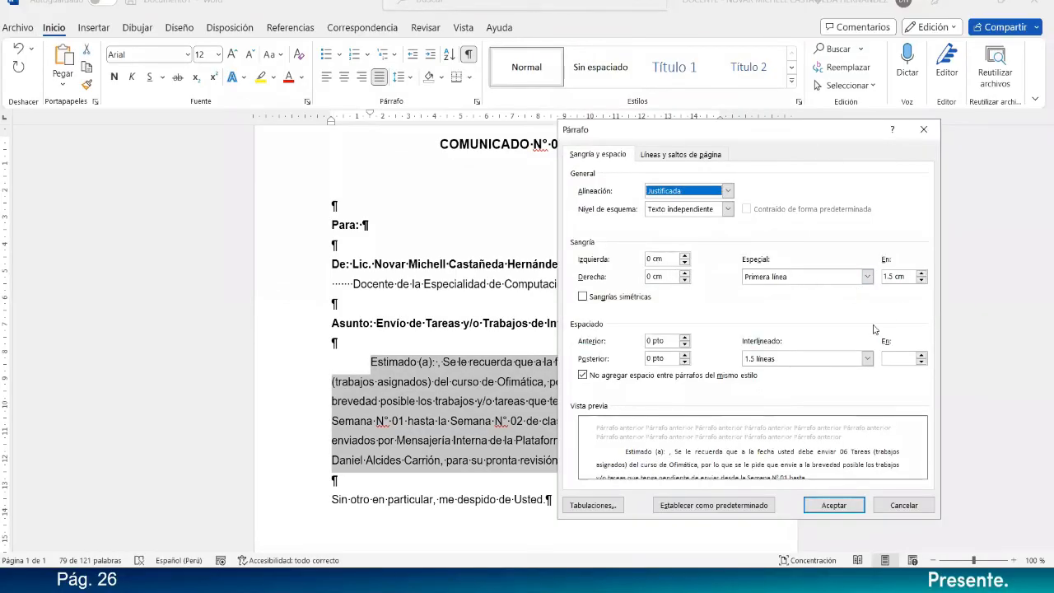
click(842, 506)
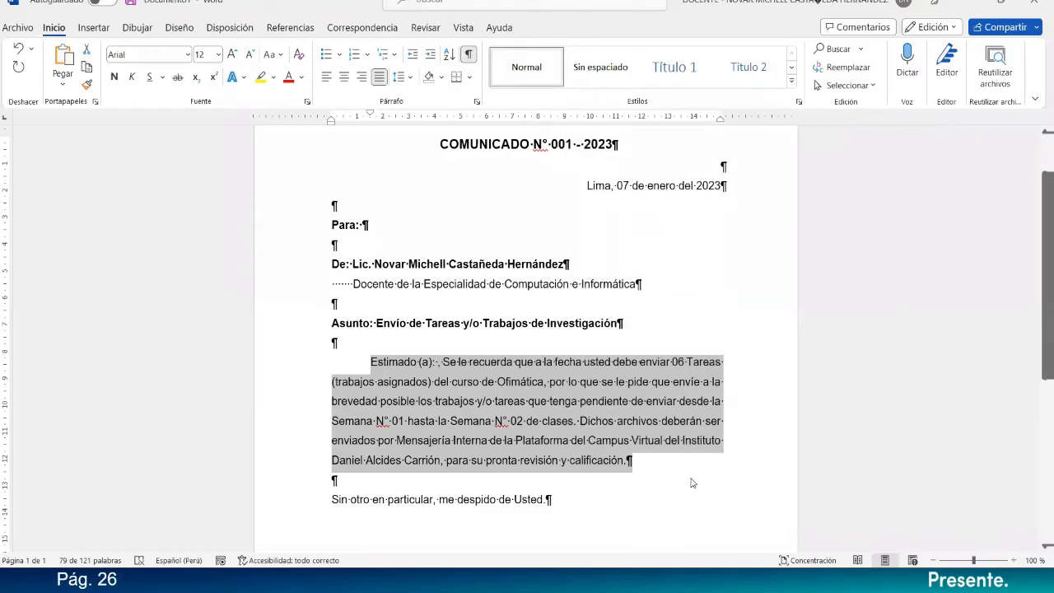
click(659, 460)
Make "Semana N° 01 hasta la Semana N° 02" in the body paragraph bold and change its second week number to 06.
scroll(658, 460, down, 1)
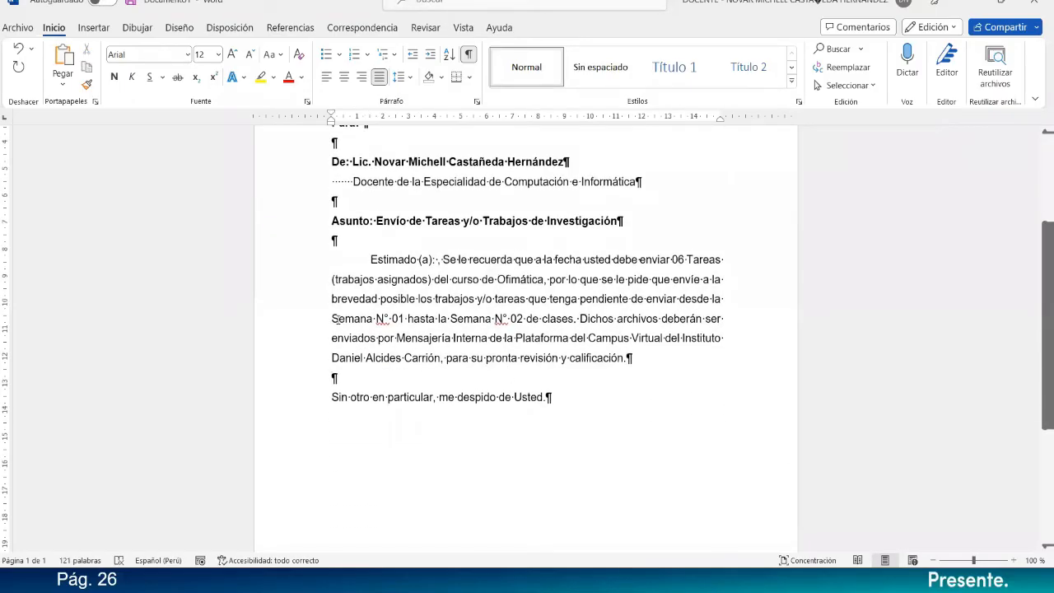
drag(333, 318, 524, 317)
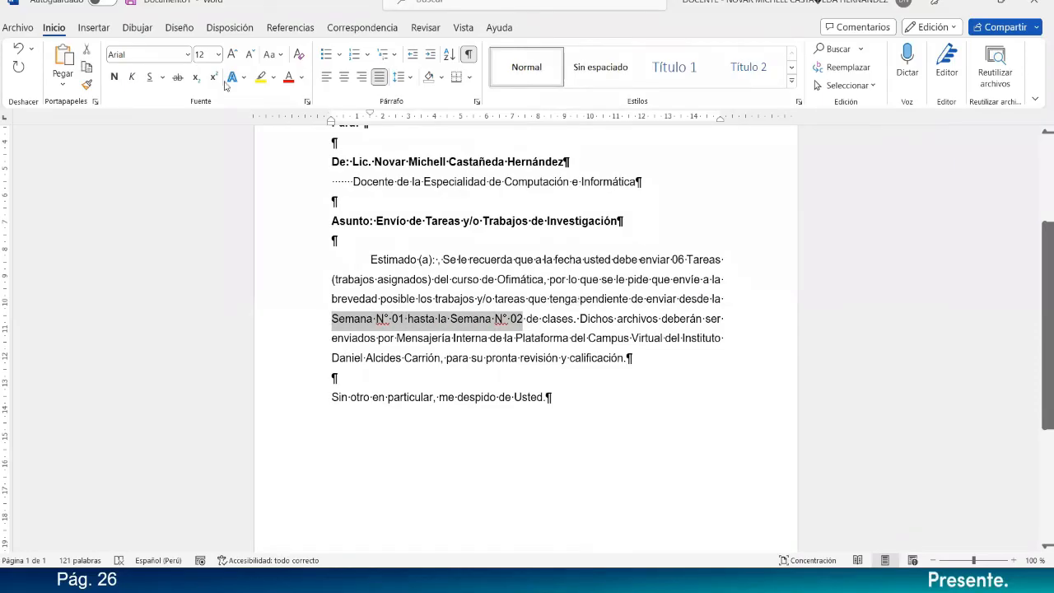
click(113, 76)
click(449, 249)
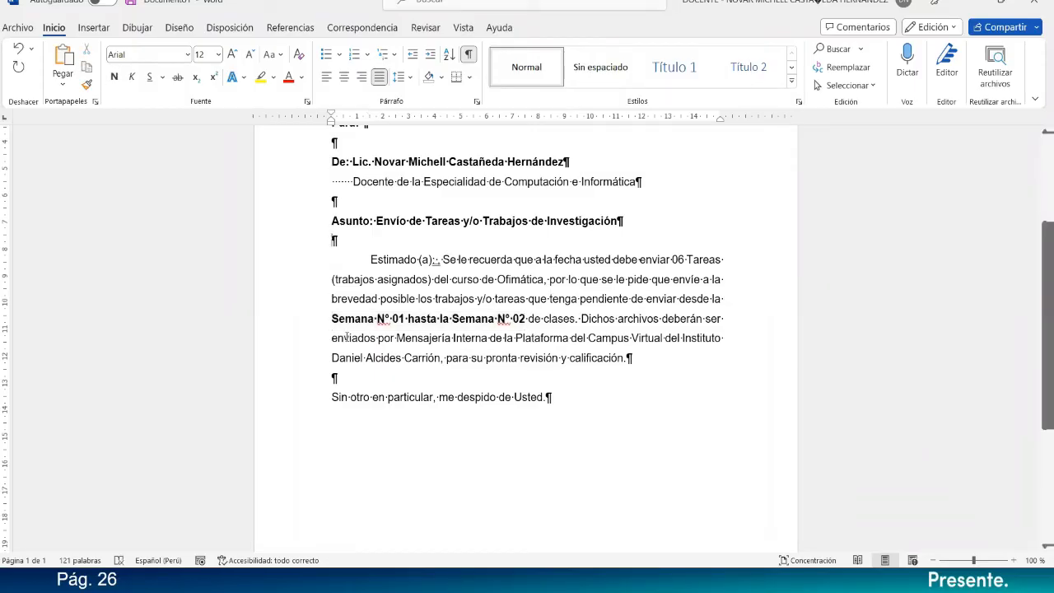
double_click(519, 319)
text(06)
Make the phrases "de clases" and "Mensajería Interna" in the body paragraph bold.
drag(546, 319, 531, 319)
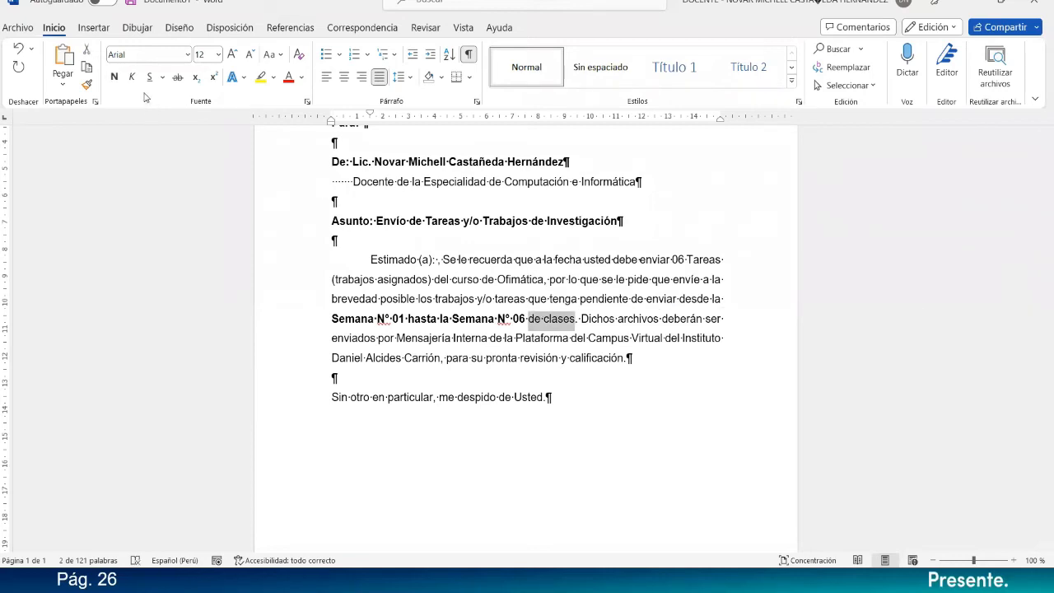
click(114, 76)
click(529, 336)
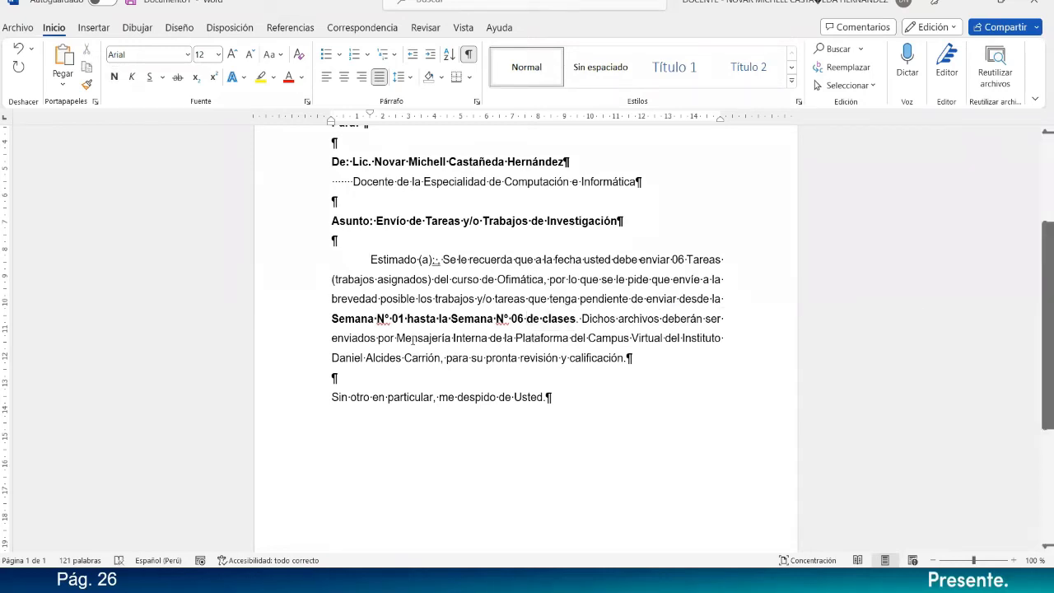
drag(398, 337, 481, 333)
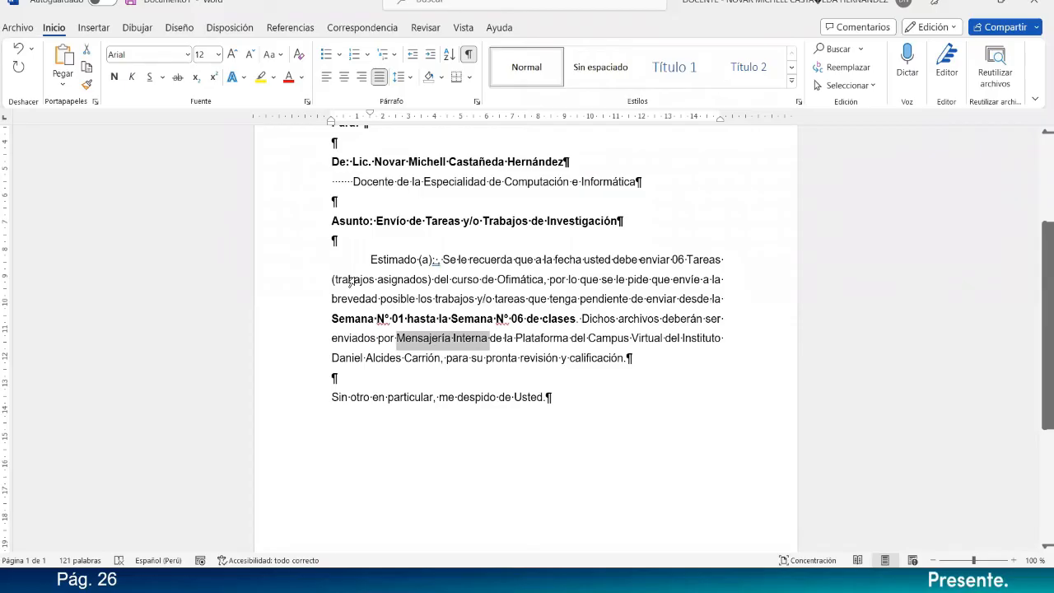
click(115, 76)
click(521, 290)
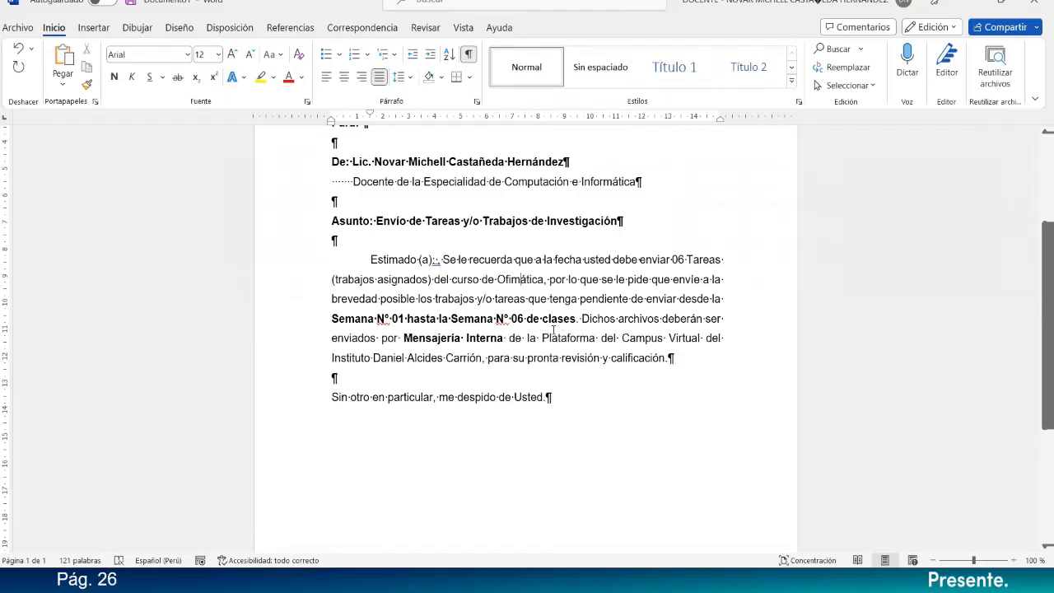
scroll(553, 328, up, 4)
scroll(521, 380, down, 3)
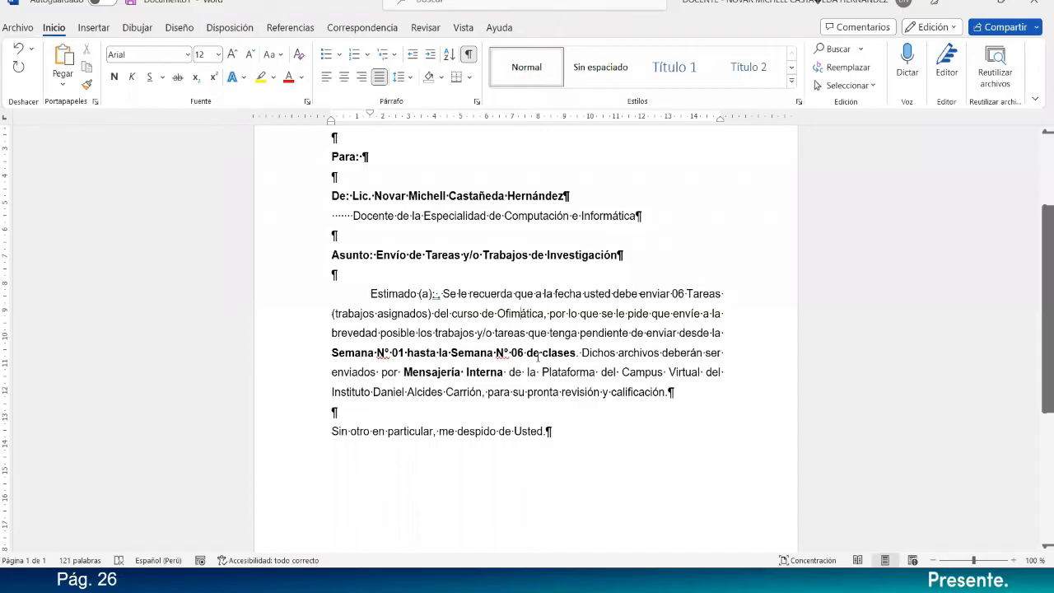
scroll(538, 356, down, 3)
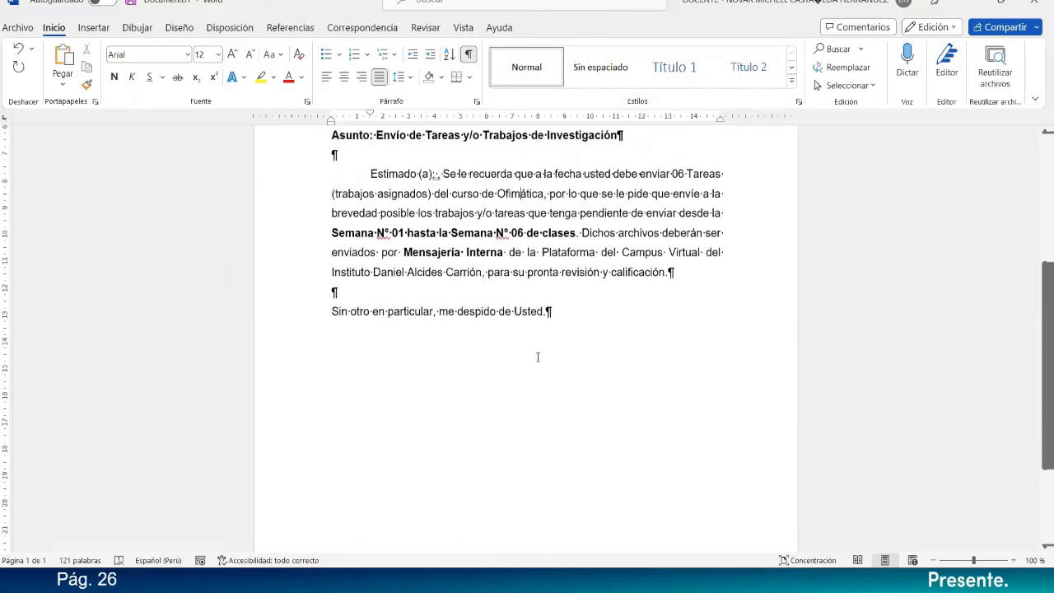
scroll(538, 356, up, 1)
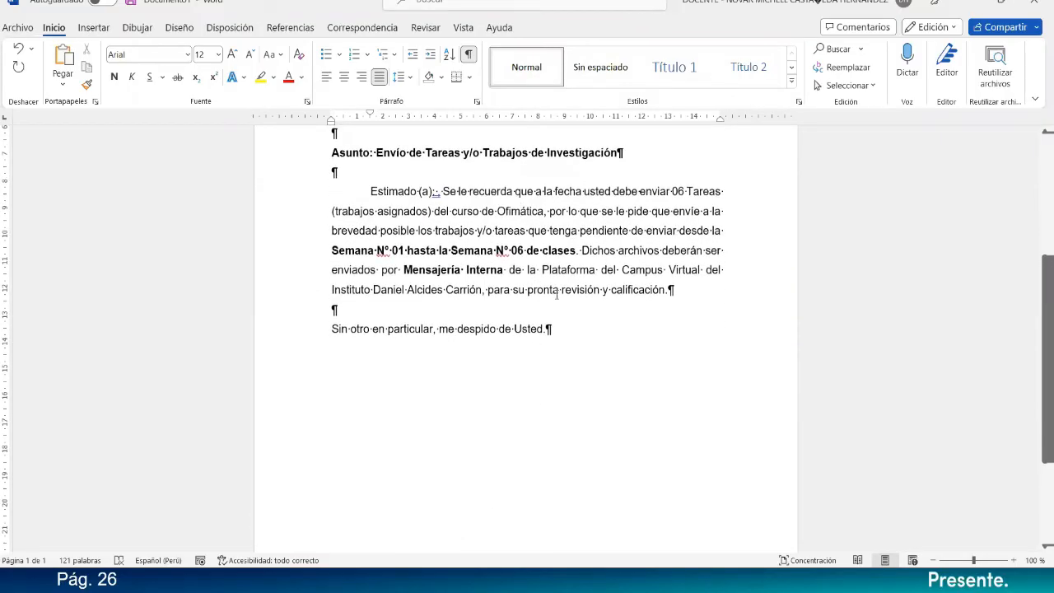
scroll(574, 293, up, 2)
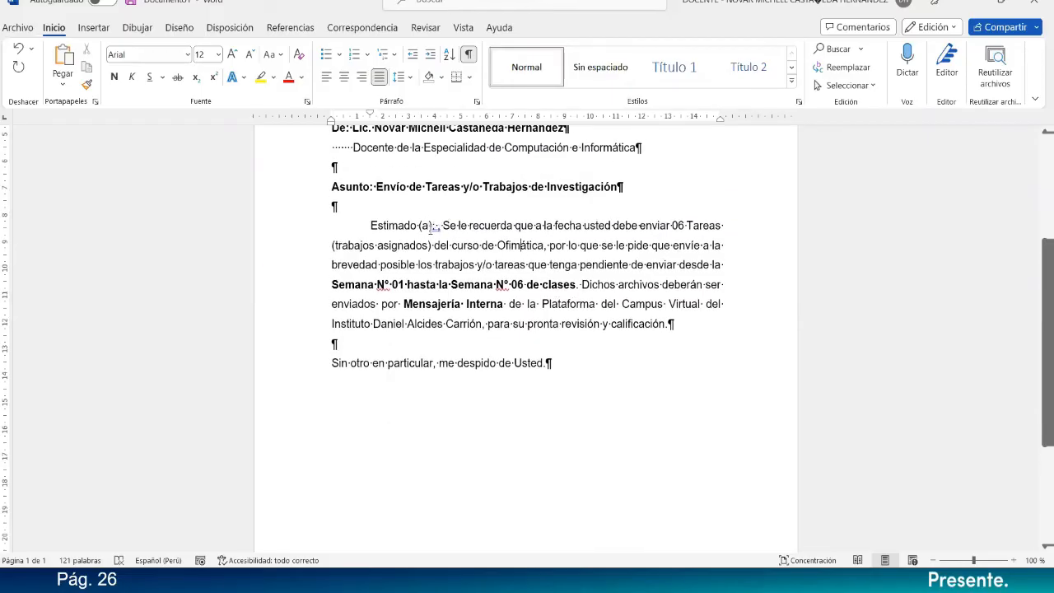
scroll(430, 231, up, 2)
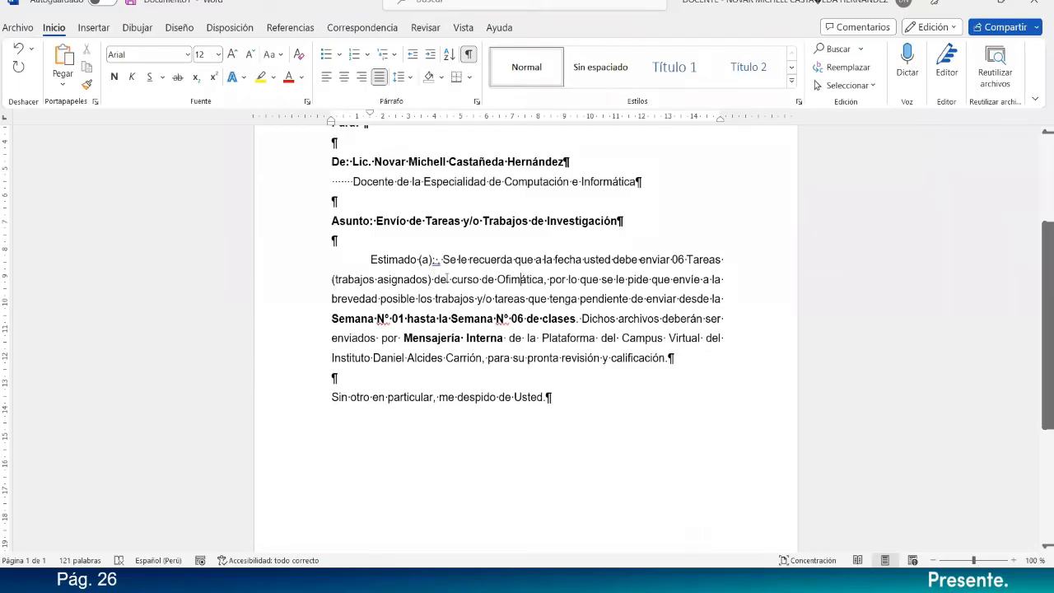
click(378, 280)
Start a new sentence at the end of the body paragraph with "Dado que los".
click(693, 361)
text(Da)
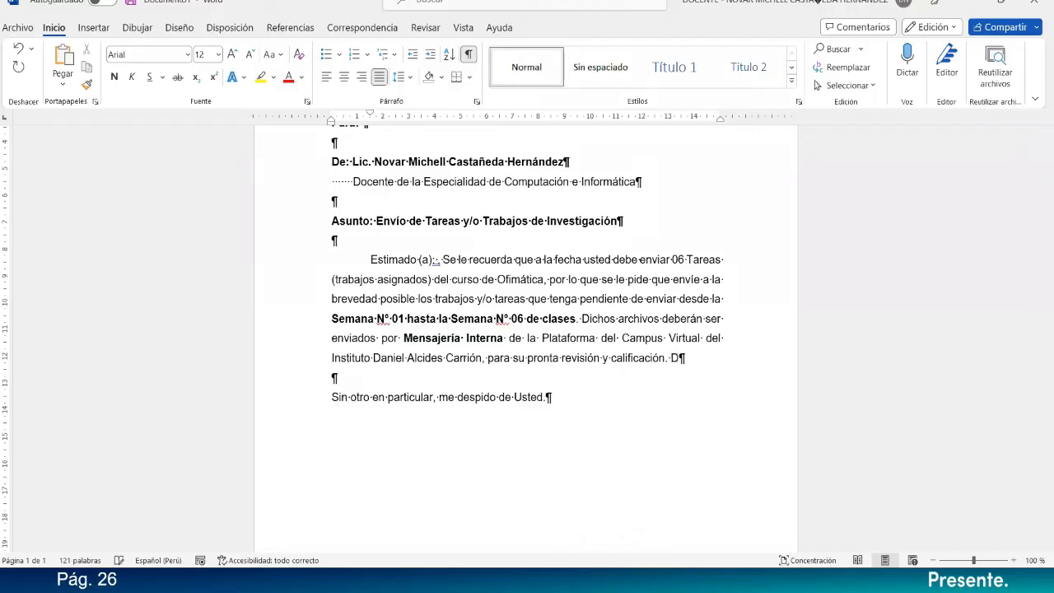
text(do que )
text(los )
text(correos ele)
text(ctr)
key(BackSpace)
key(BackSpace)
key(BackSpace)
key(BackSpace)
key(BackSpace)
key(BackSpace)
key(BackSpace)
key(BackSpace)
key(BackSpace)
key(BackSpace)
key(BackSpace)
Continue the new sentence of the body paragraph with "e-mails enviados desde el".
key(BackSpace)
key(BackSpace)
key(BackSpace)
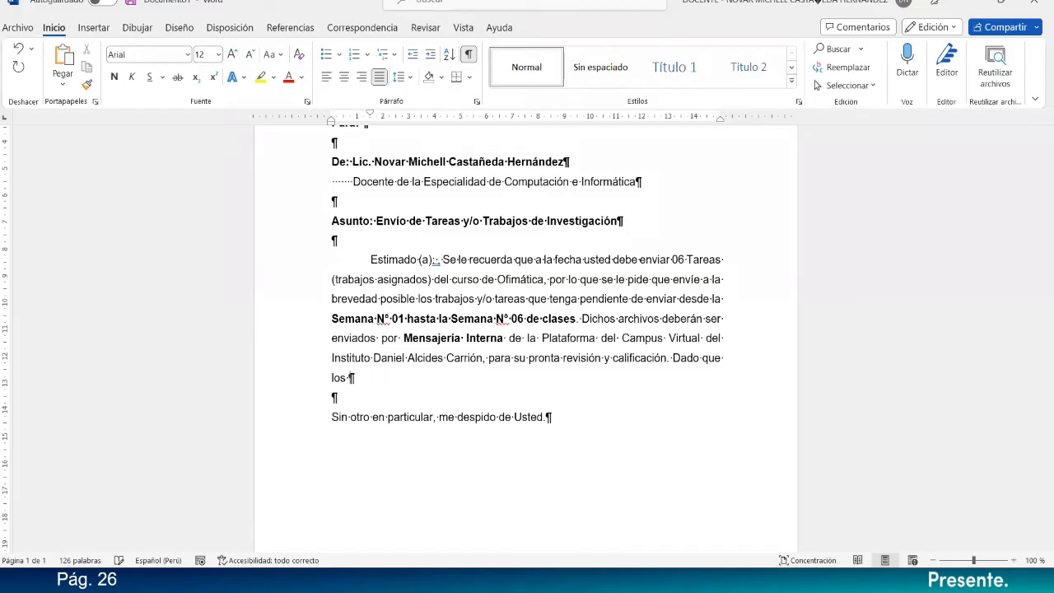
text(E)
key(BackSpace)
text(e)
text(-ame)
key(BackSpace)
key(BackSpace)
key(BackSpace)
key(BackSpace)
text(-mails enviados desd)
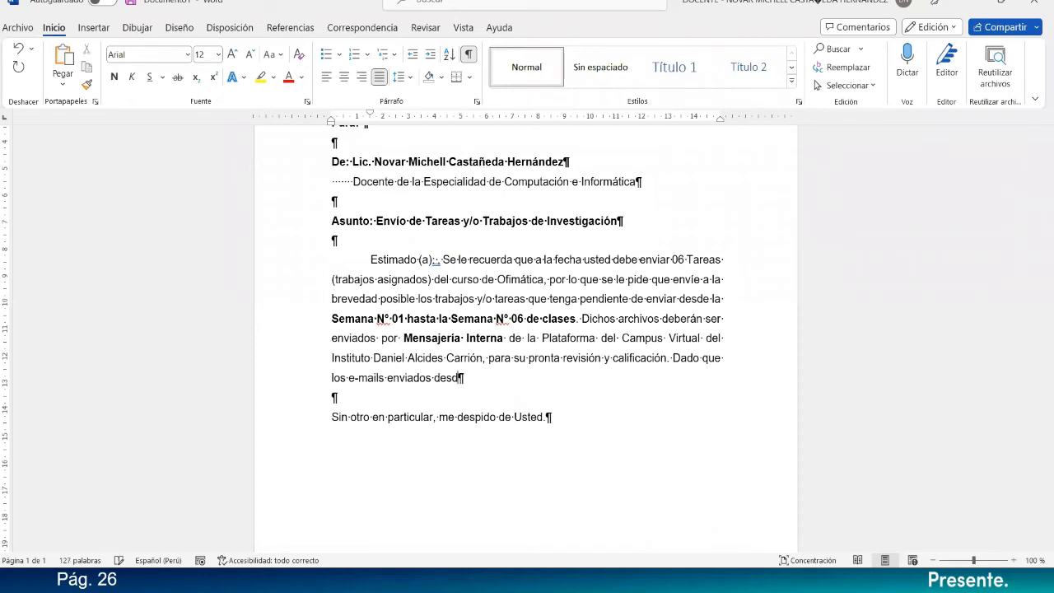
text(e el 01 de enero de)
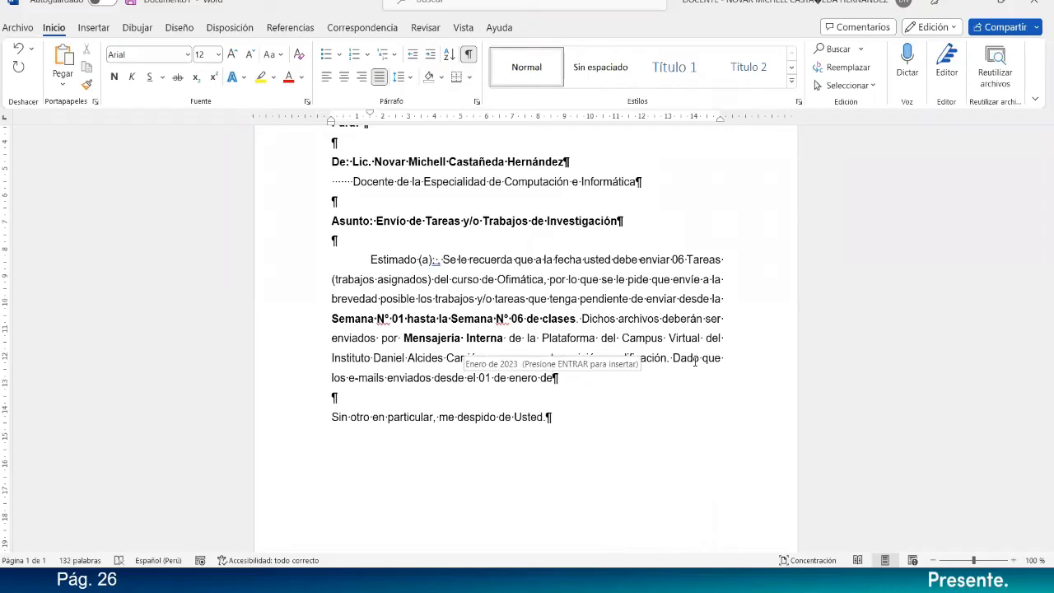
text(l pres)
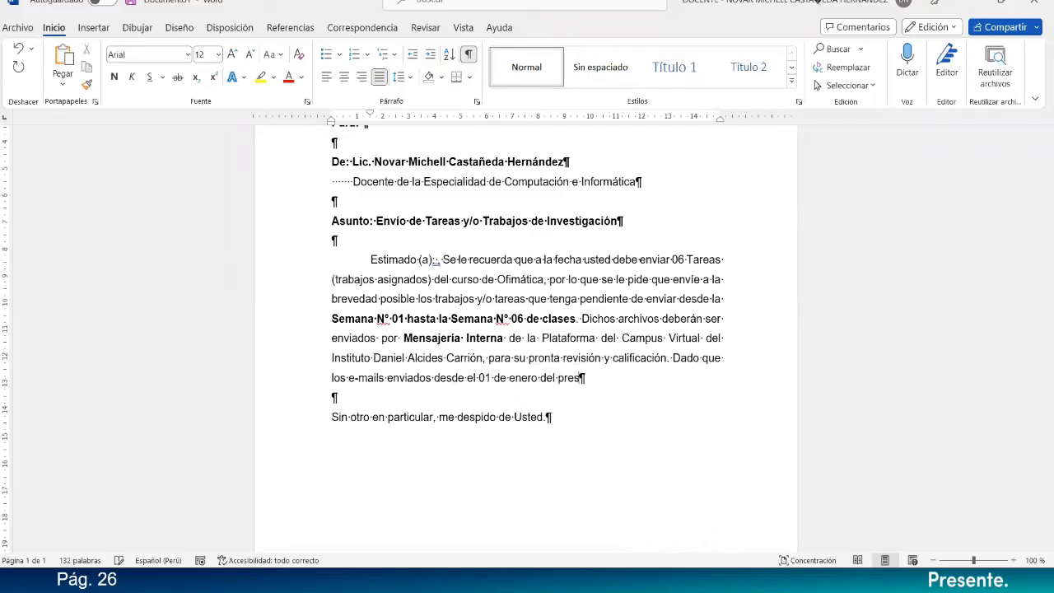
text(ente año)
text( hast)
Add the starting date to the sentence: "01 de enero del presente año a la fecha".
key(BackSpace)
key(BackSpace)
key(BackSpace)
key(BackSpace)
text(a la fecha )
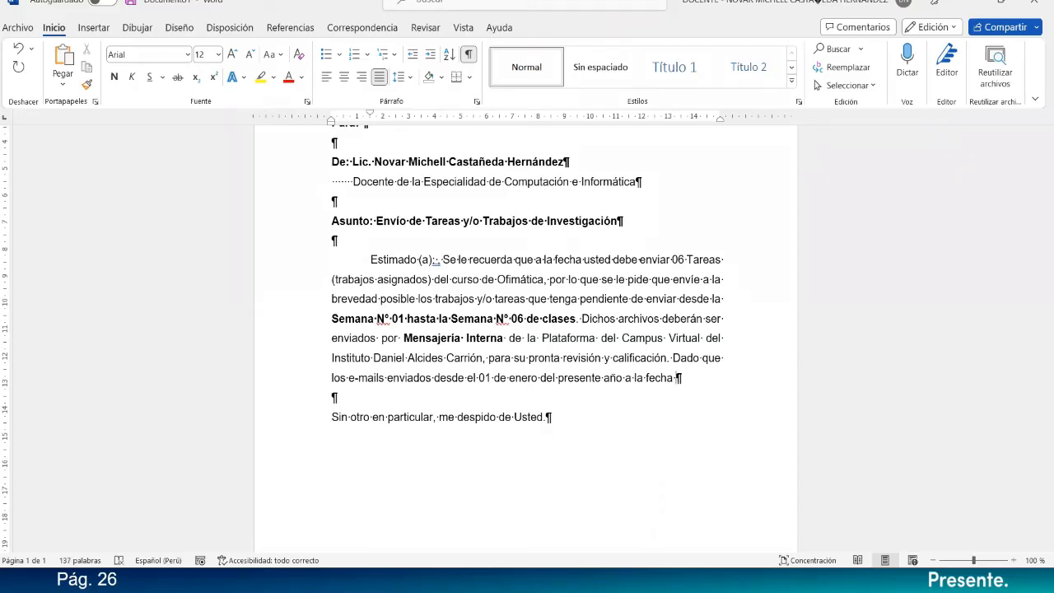
text(de)
text(l día 07 de ene)
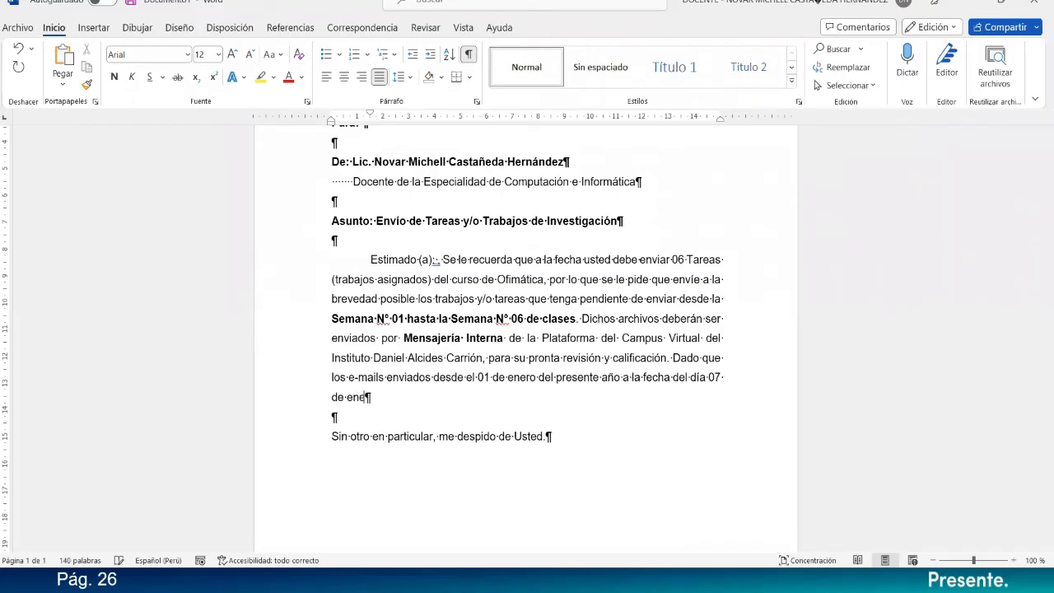
text(ro, no están siendo )
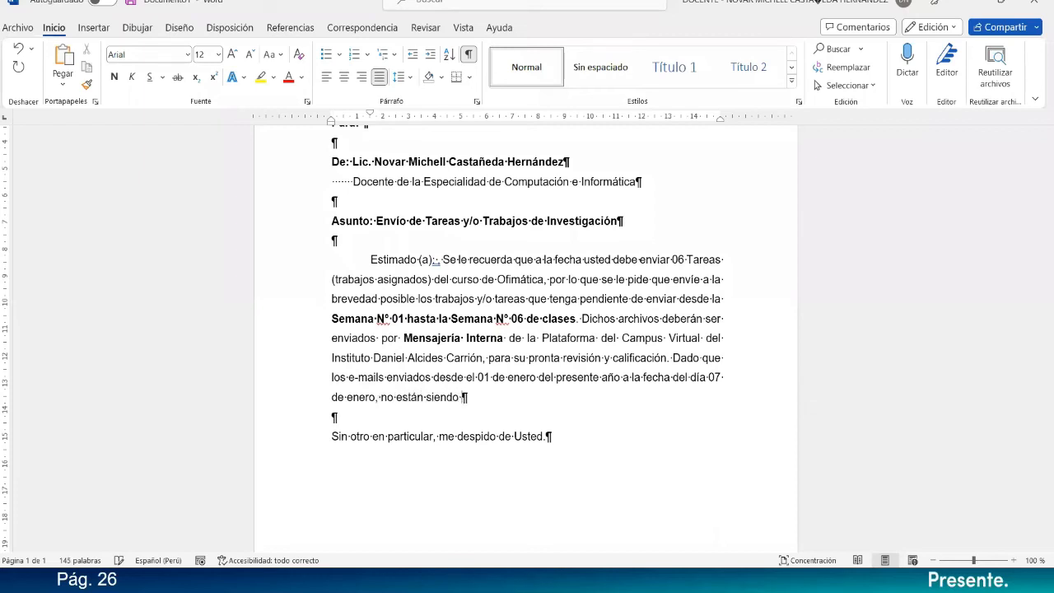
text(recepcionados)
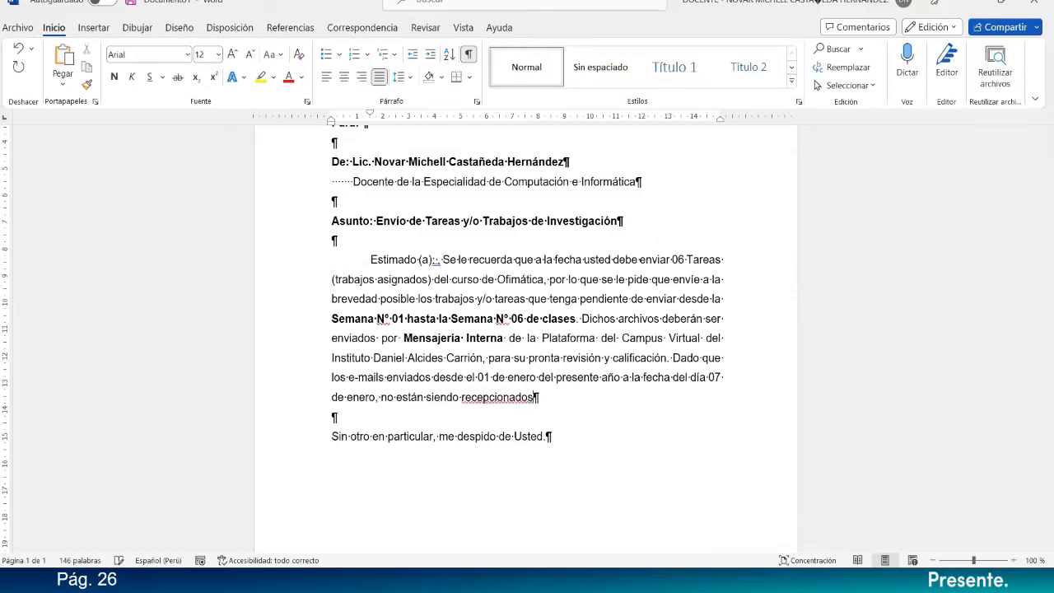
key(BackSpace)
key(BackSpace)
key(BackSpace)
key(BackSpace)
key(BackSpace)
key(BackSpace)
key(BackSpace)
key(BackSpace)
key(BackSpace)
key(BackSpace)
key(BackSpace)
key(BackSpace)
key(BackSpace)
key(BackSpace)
key(BackSpace)
key(BackSpace)
key(BackSpace)
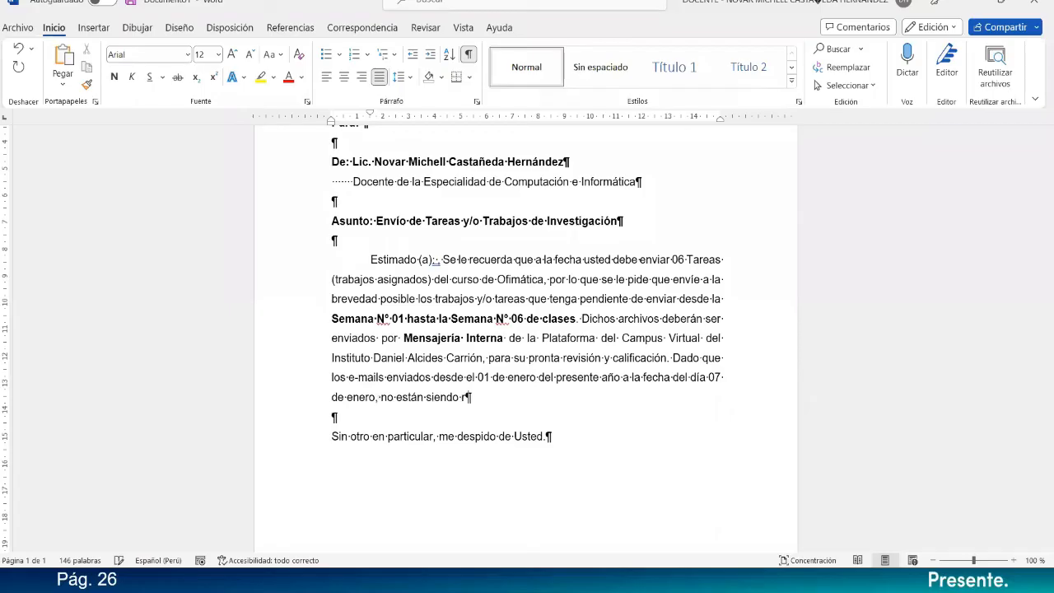
key(BackSpace)
key(BackSpace)
key(BackSpace)
key(BackSpace)
key(BackSpace)
key(BackSpace)
key(BackSpace)
key(BackSpace)
key(BackSpace)
State the reason in the sentence: "han sido recepcionados por el cambio de plataforma de Gmail a Office365".
text(han sido recepcionados por el cambio de plataforma de gmail a)
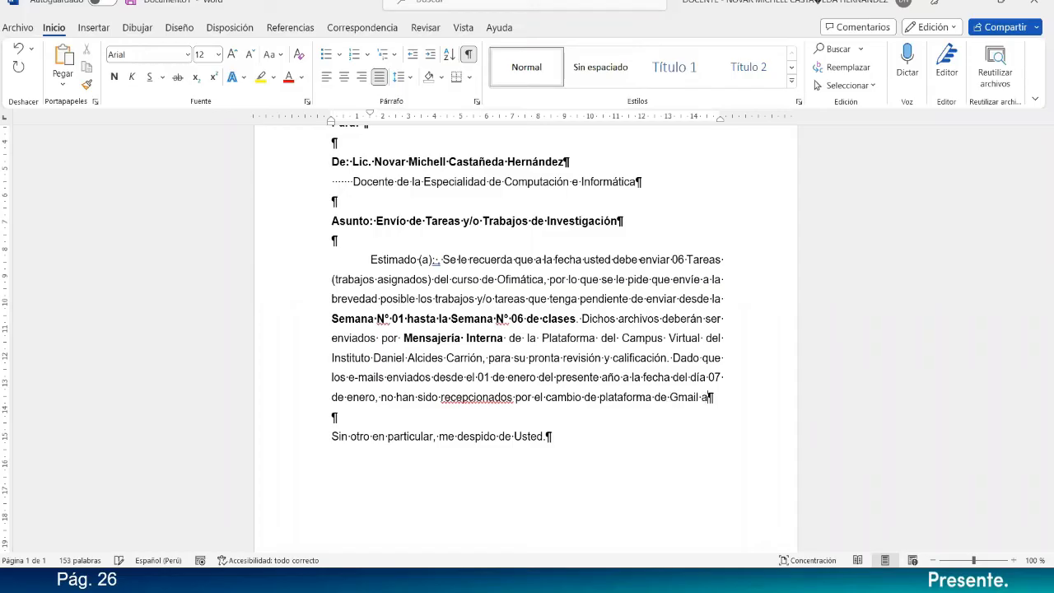
text( Office)
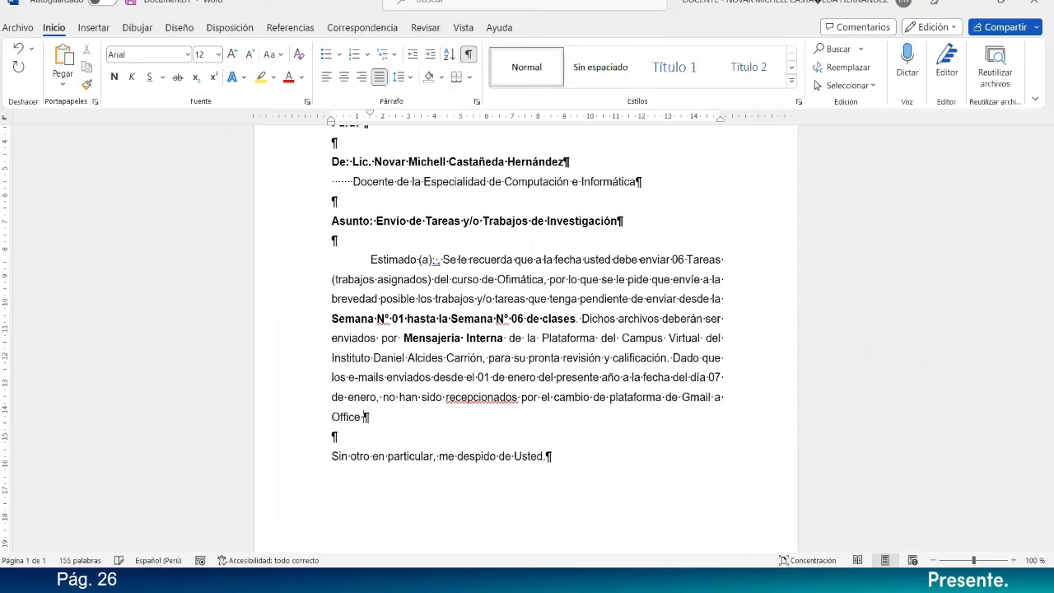
text(365, por lo que se le su)
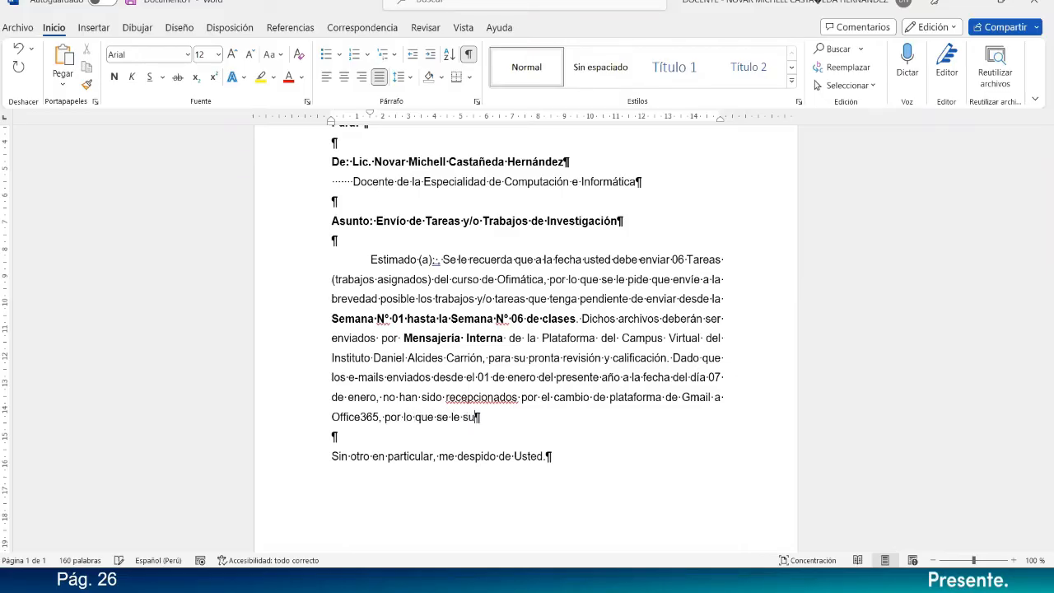
Extend the sentence after "Office365" with ", por lo que se le suguiere que".
text(guiere que a )
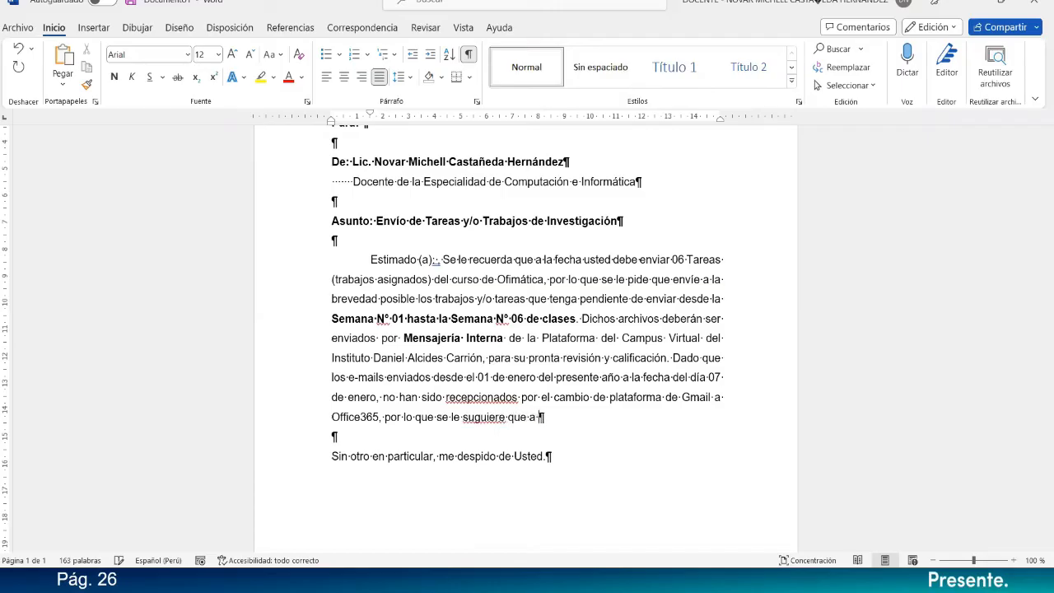
text(partir de la fecha )
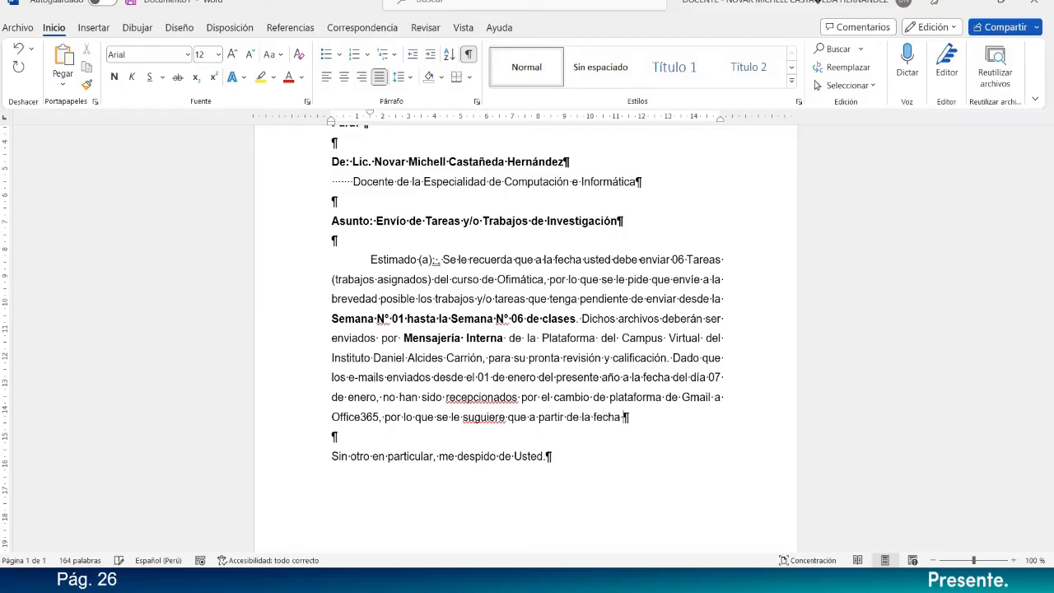
text(sus tareas sean envi)
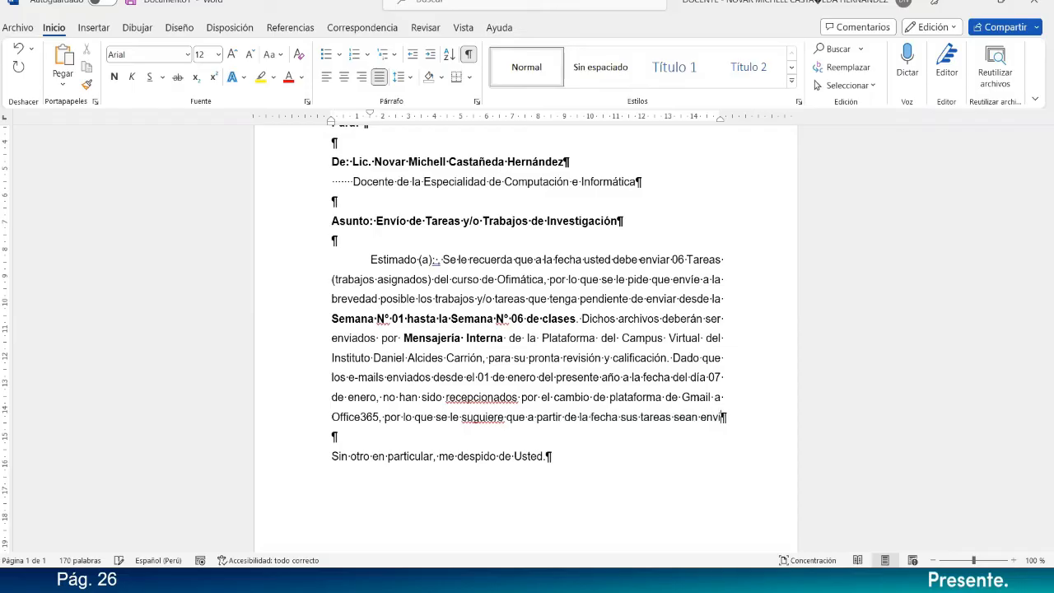
text(adas )
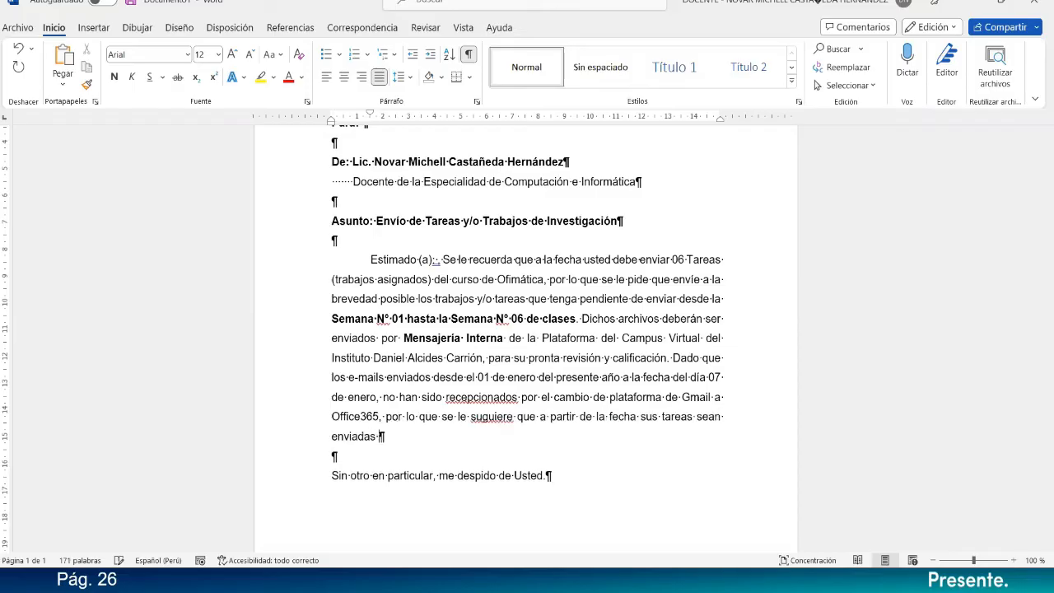
text(únicamente por me)
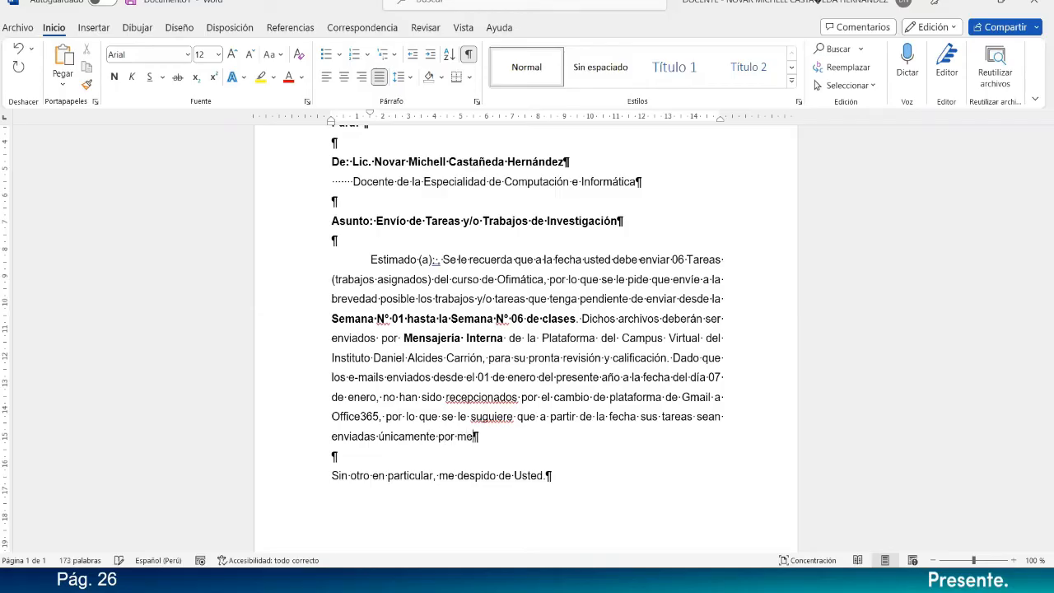
text(nsajería interna.)
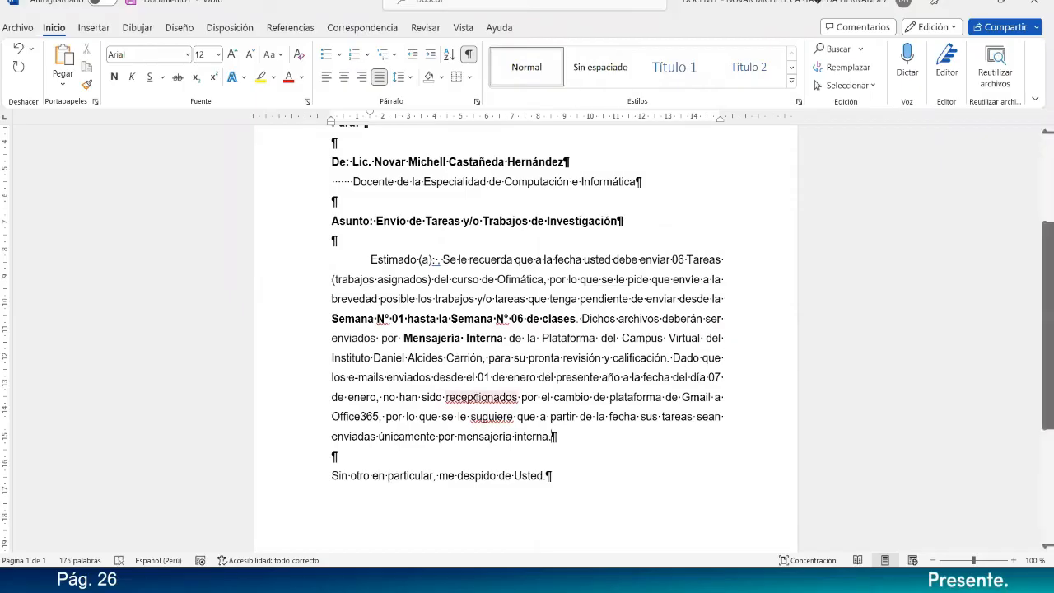
Ignore all spelling flags for "recepcionados" and correct "suguiere" to "sugiere" in the body paragraph.
right_click(479, 398)
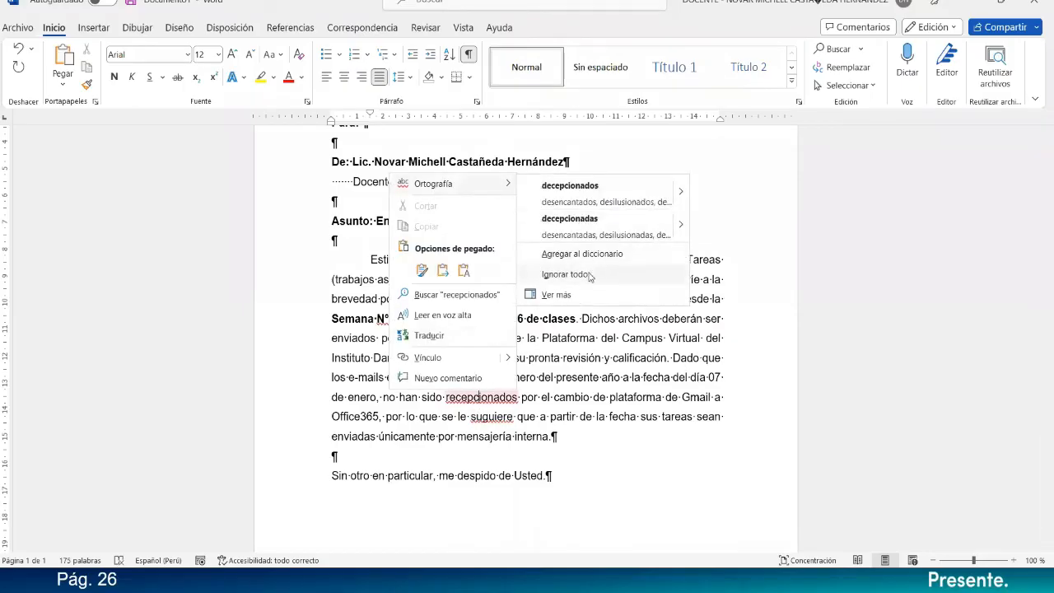
click(589, 281)
right_click(492, 417)
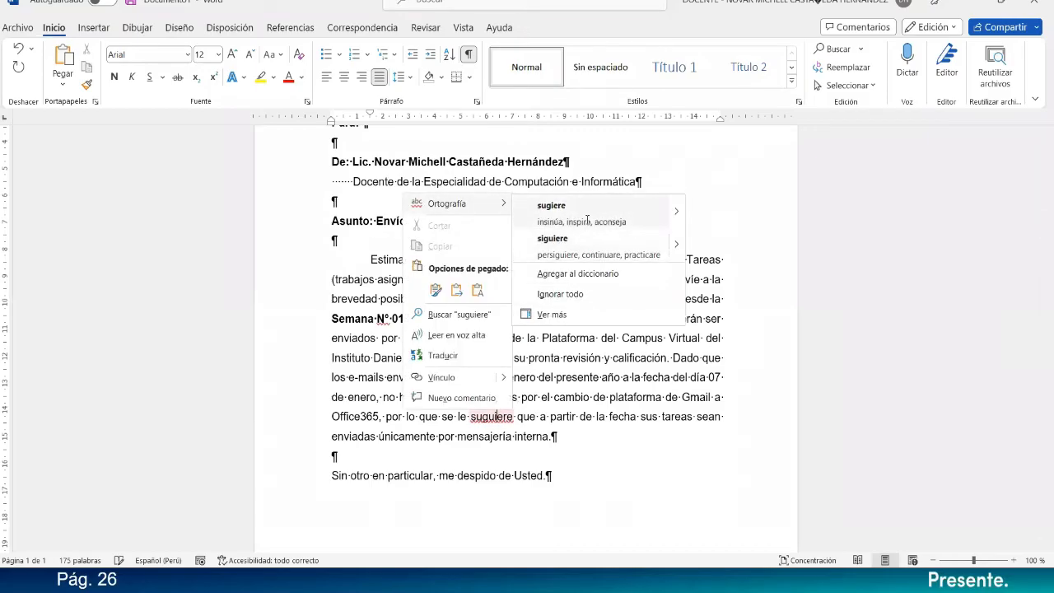
click(585, 224)
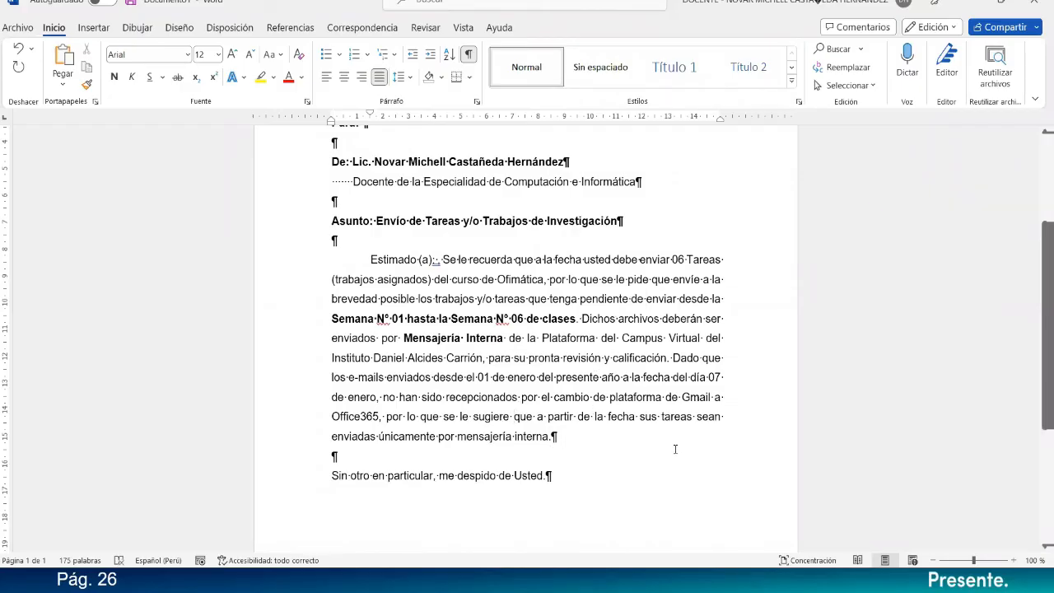
Replace "sugiere" in the body paragraph with its synonym "indica".
right_click(489, 419)
mouse_move(635, 326)
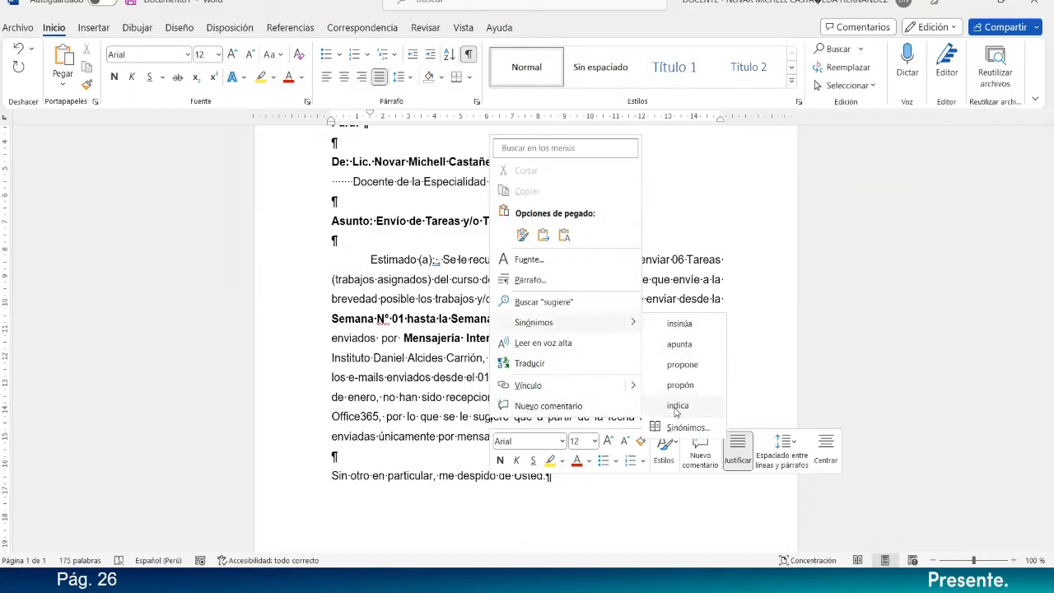
click(677, 406)
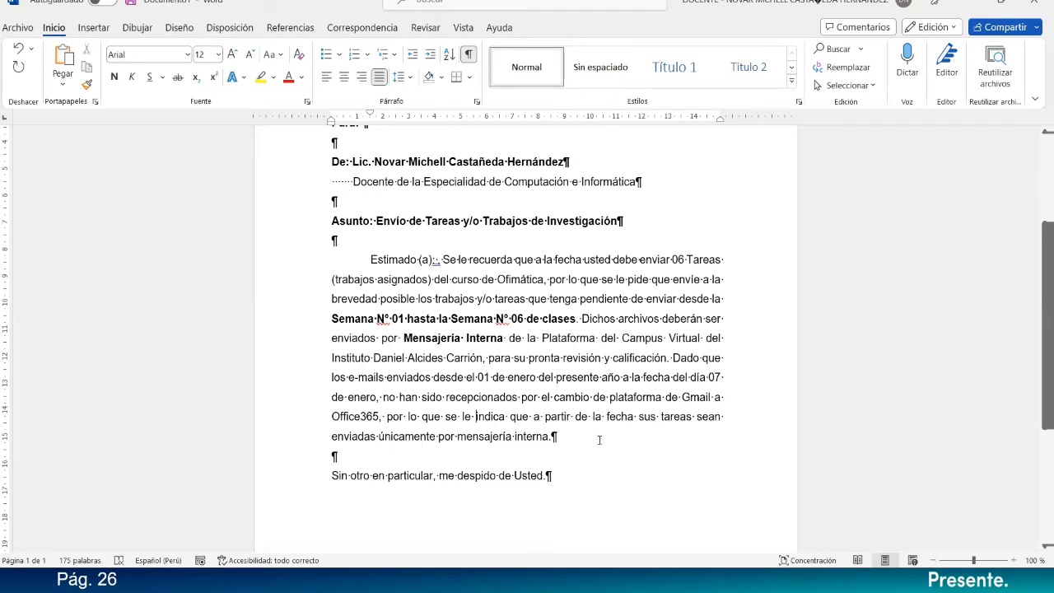
Extend the farewell sentence after "Usted", before the period, with "y quedo atento a la recepción".
scroll(596, 411, down, 5)
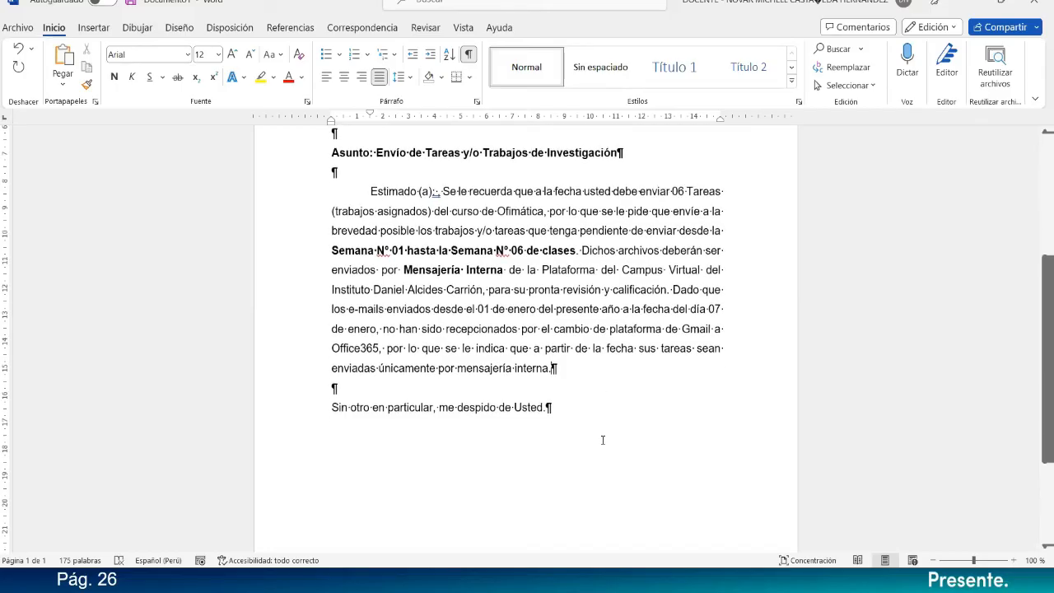
scroll(548, 301, up, 8)
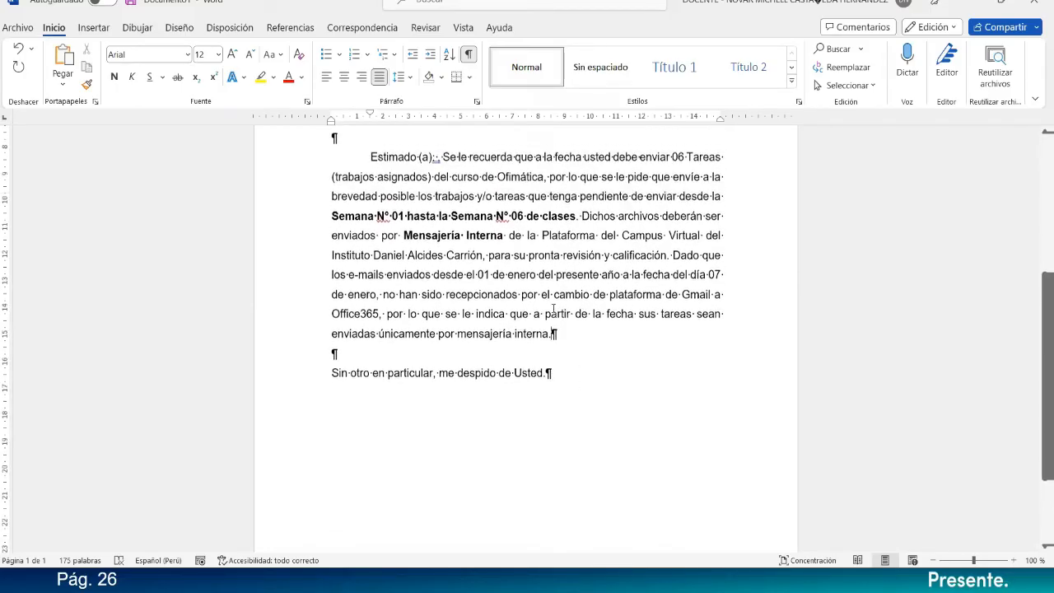
scroll(407, 403, down, 5)
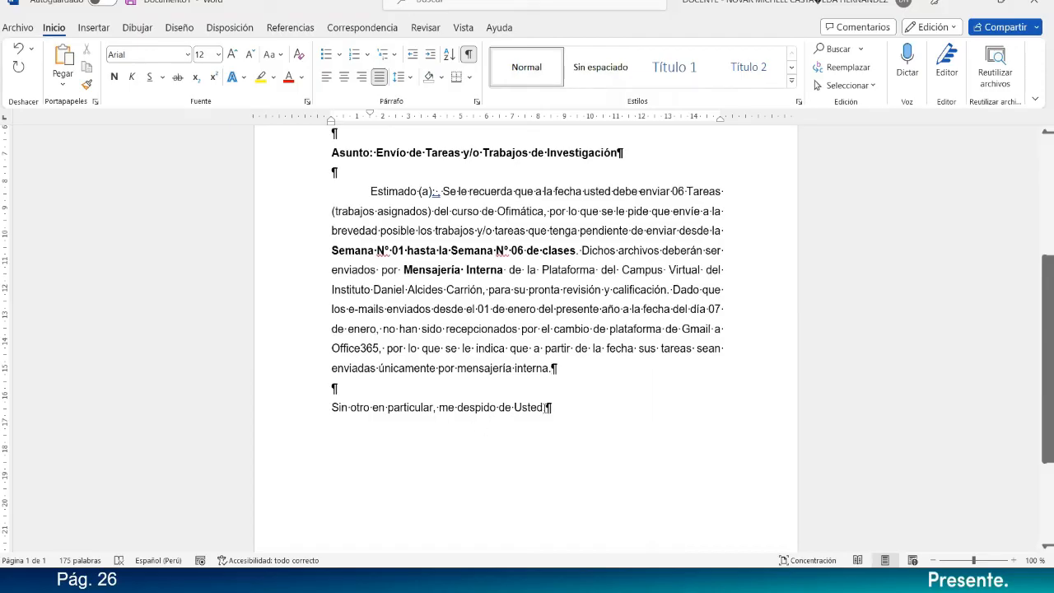
text(y quedo)
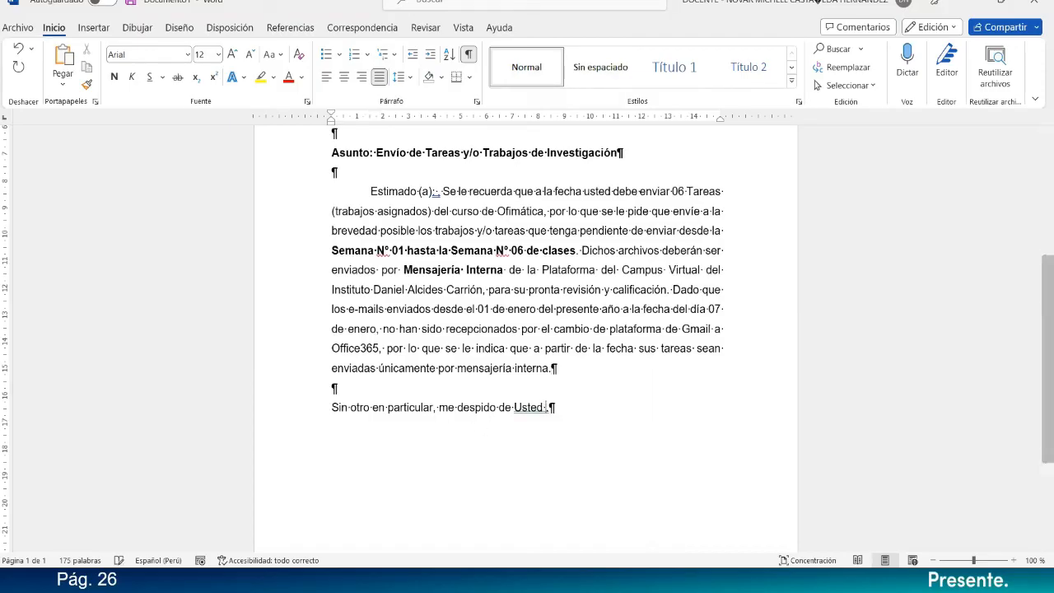
text( atento a)
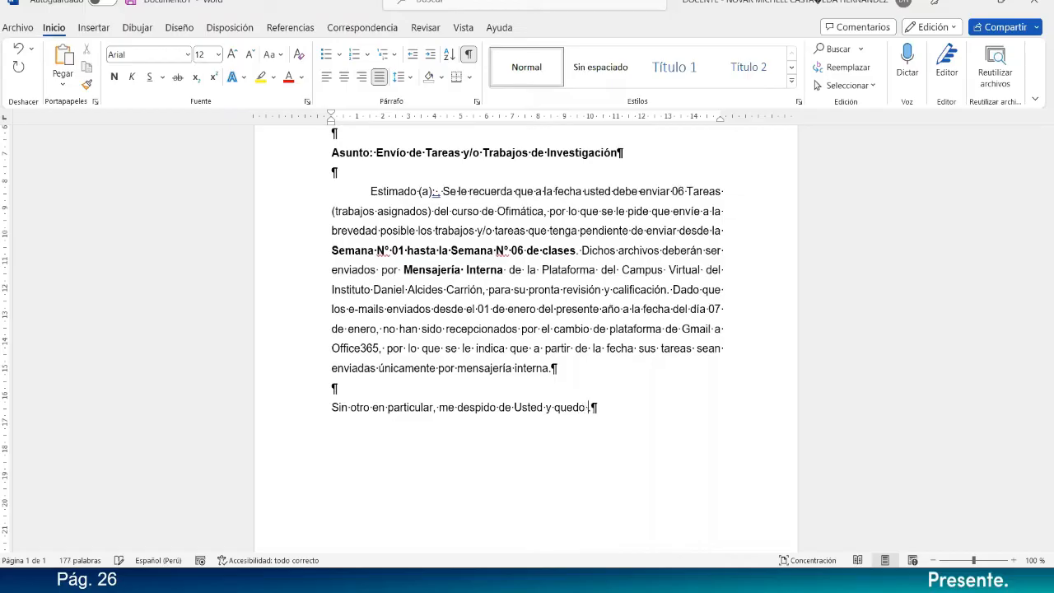
text( la rec)
text(epción)
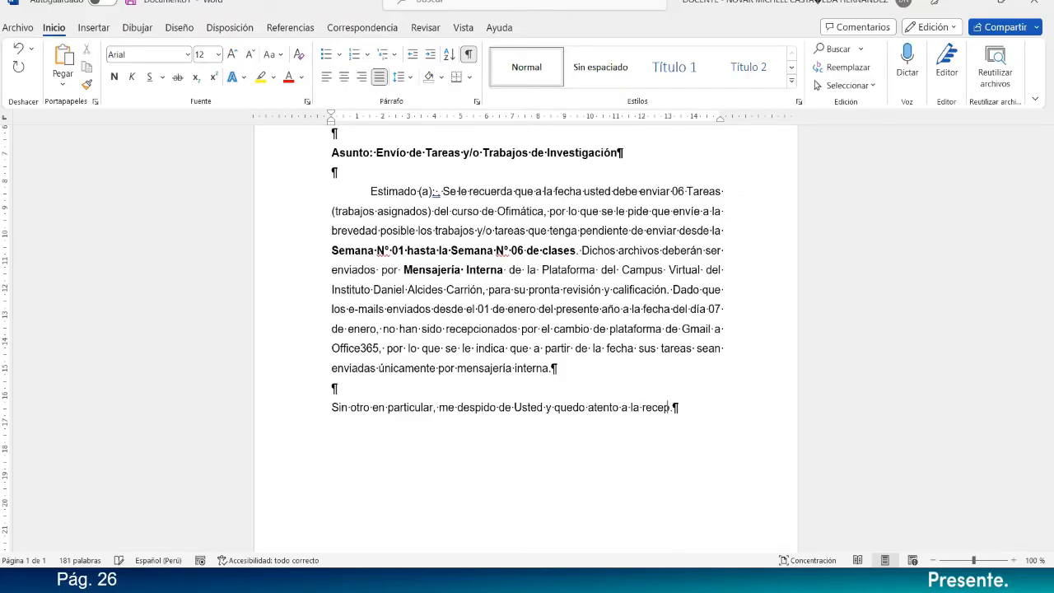
text( de sus tra)
text(bj)
Complete the farewell sentence with "de sus tareas que tenga usted pendiente de enviar" and make the "U" of "Usted" lowercase.
key(BackSpace)
key(BackSpace)
key(BackSpace)
key(BackSpace)
text(area)
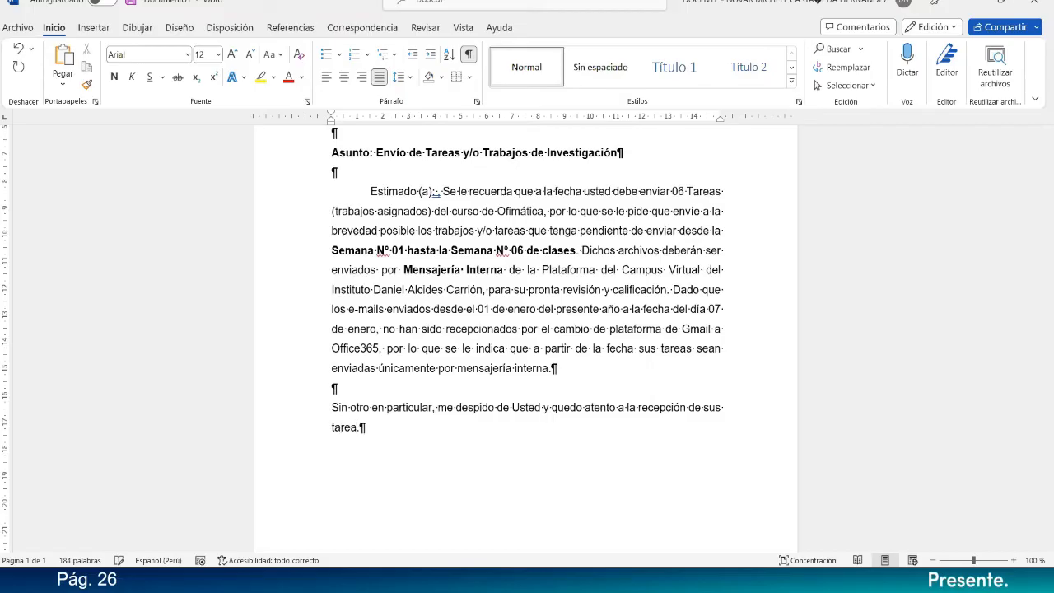
text(s que tenga usted )
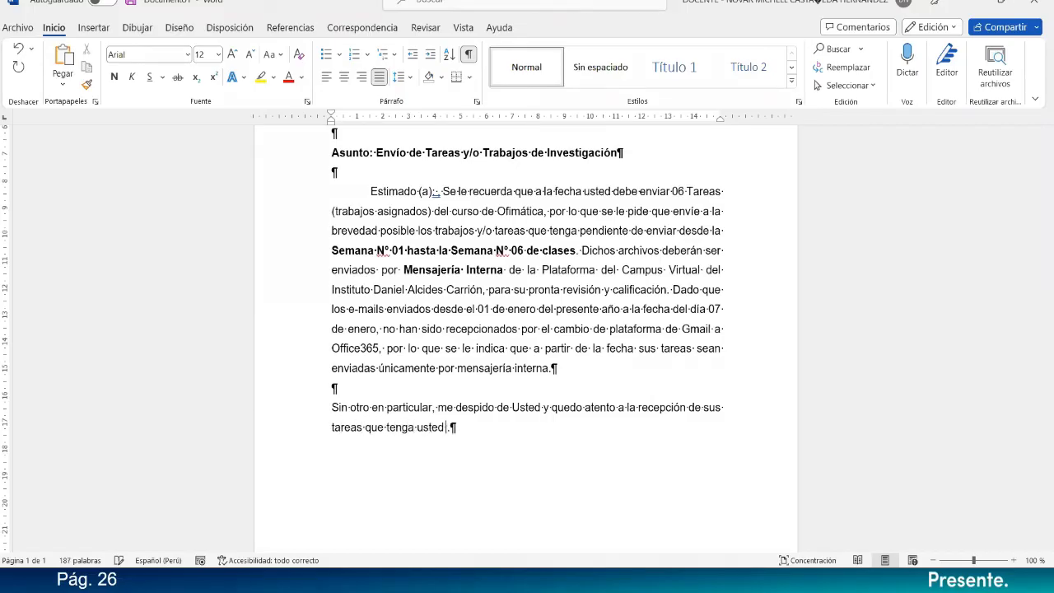
text(pendiente de enviar.)
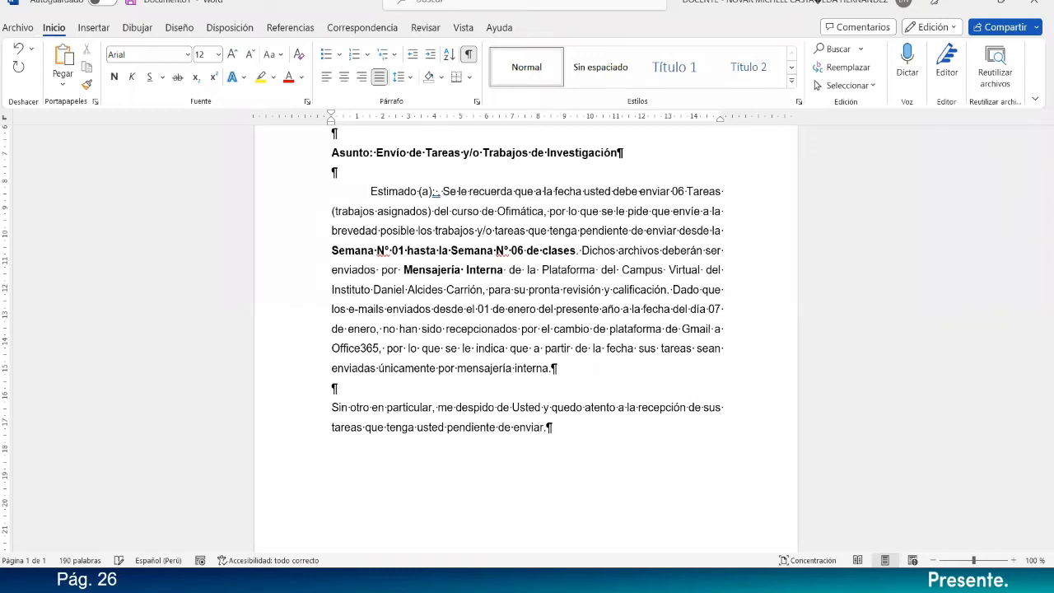
drag(518, 406, 512, 406)
text(u)
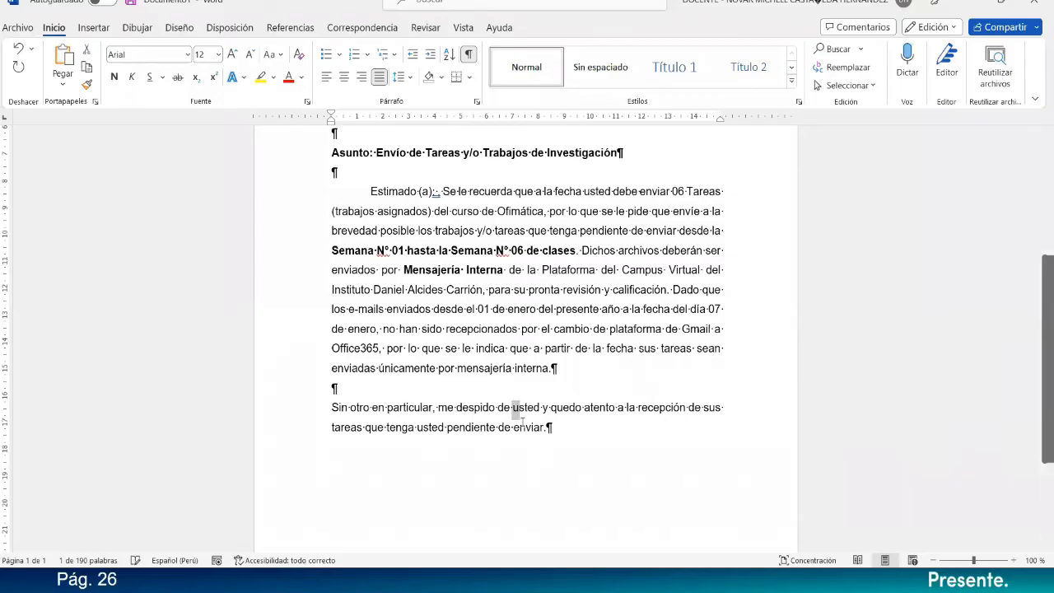
Add "Atentamente," one blank line below the farewell sentence, then start the signature line with "Lic." after two blank lines.
scroll(556, 431, down, 4)
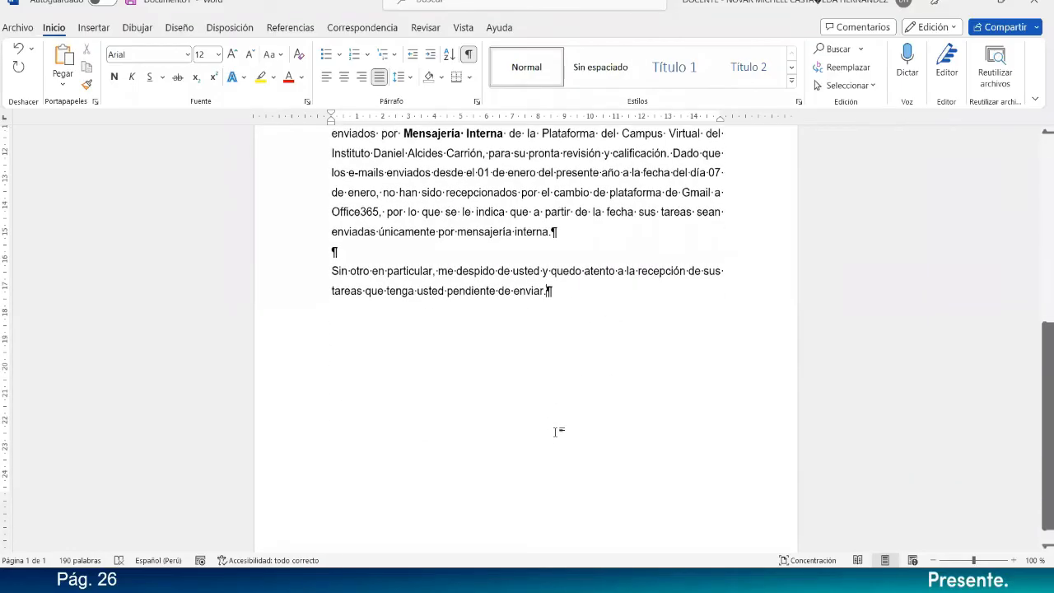
scroll(556, 431, up, 1)
click(557, 431)
key(Return)
key(Return)
text(Atentamen)
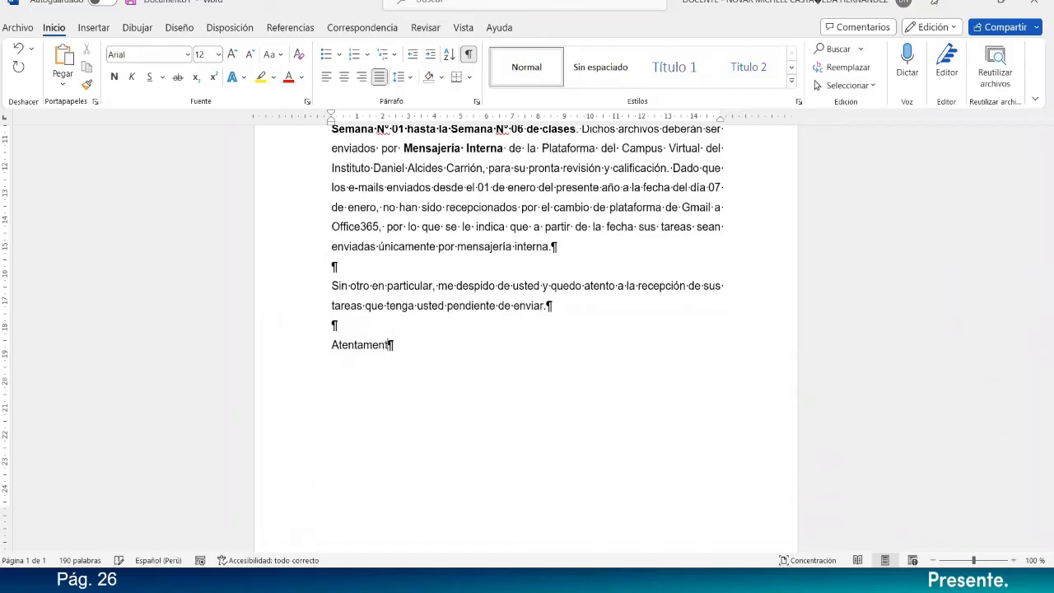
text(te,)
key(Return)
key(Return)
text(Lic.)
Start a new paragraph between the body and the farewell with "A continuación se adjunta el Nivel de", leaving blank lines around it.
click(391, 274)
key(Return)
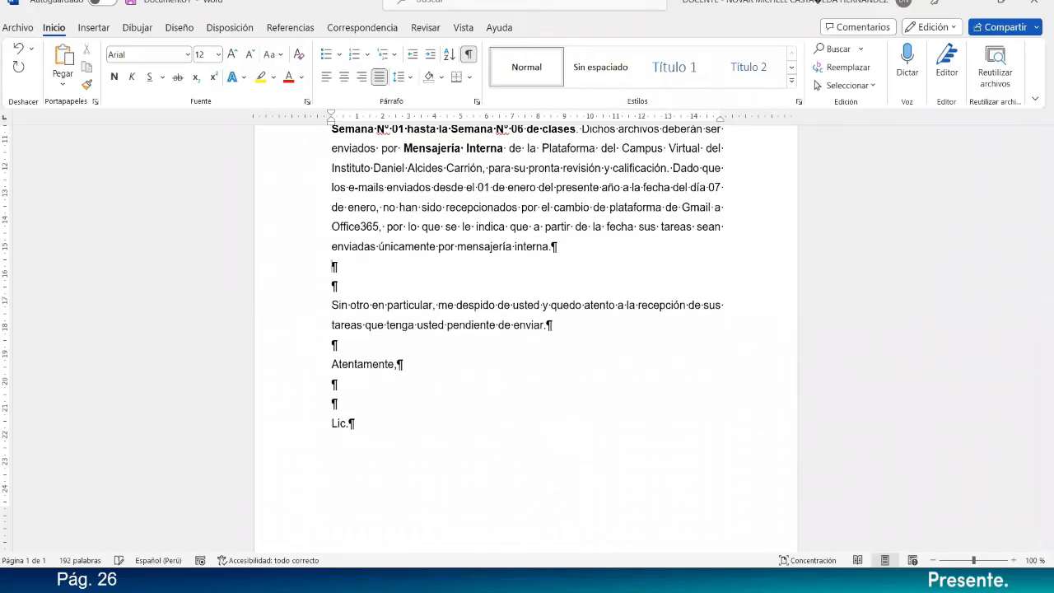
key(Return)
text(A )
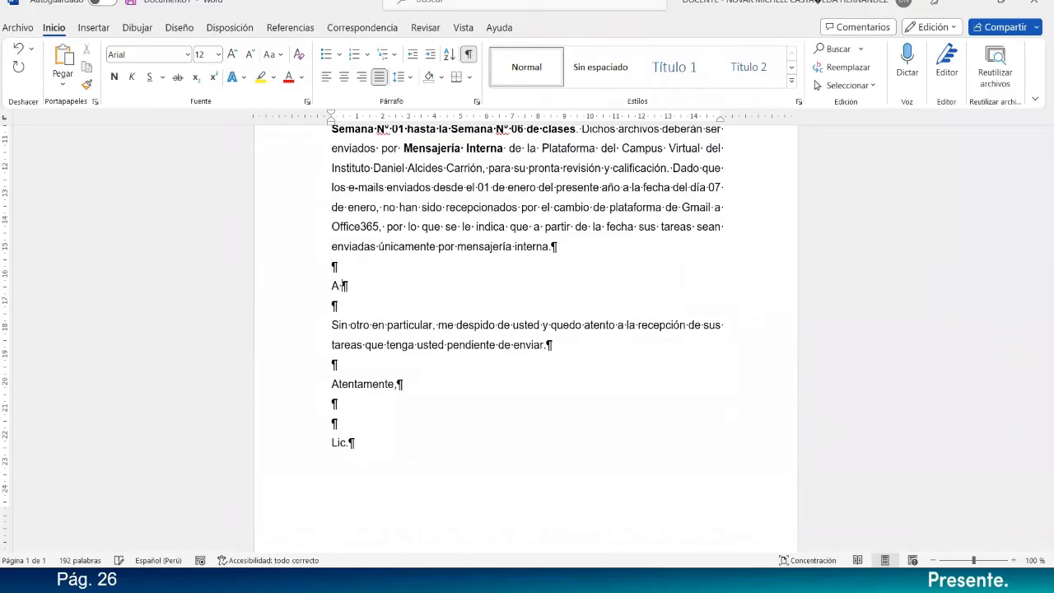
text(continuación se envía)
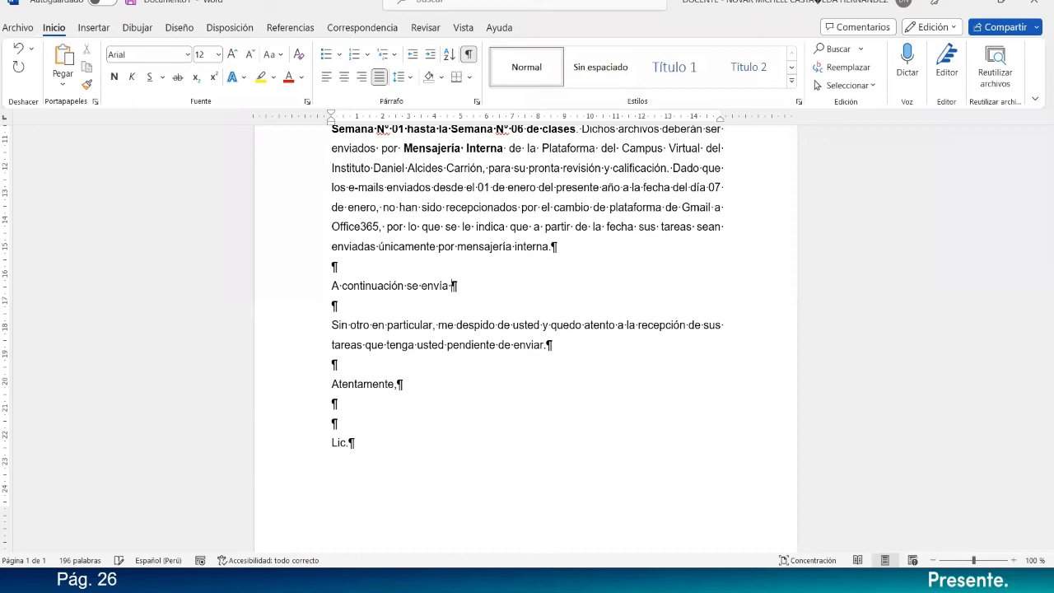
key(BackSpace)
key(BackSpace)
key(BackSpace)
key(BackSpace)
key(BackSpace)
key(BackSpace)
text(adjunta el Nivel)
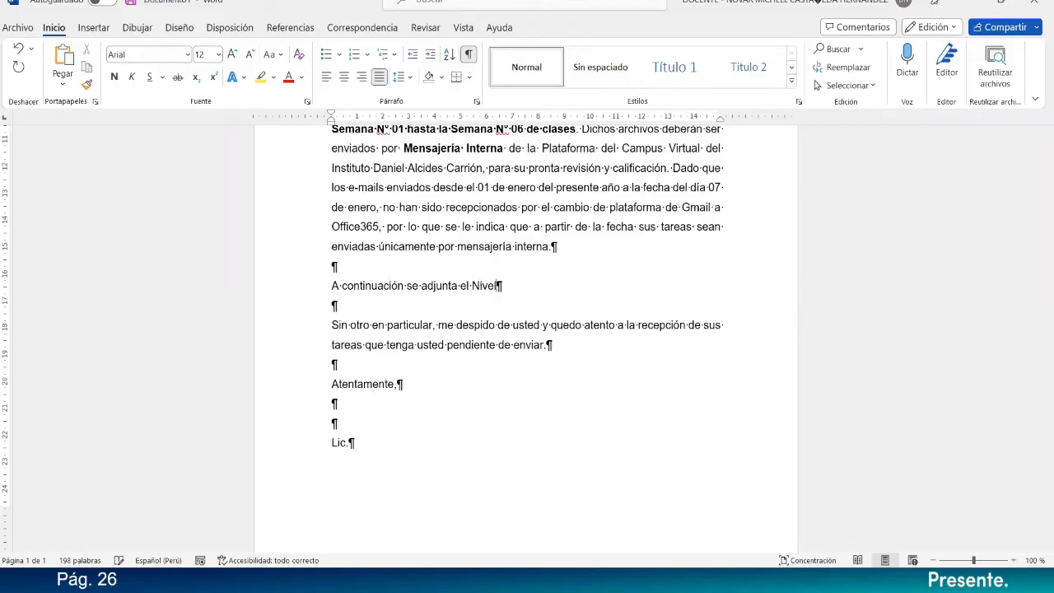
text( de Estudiantes A)
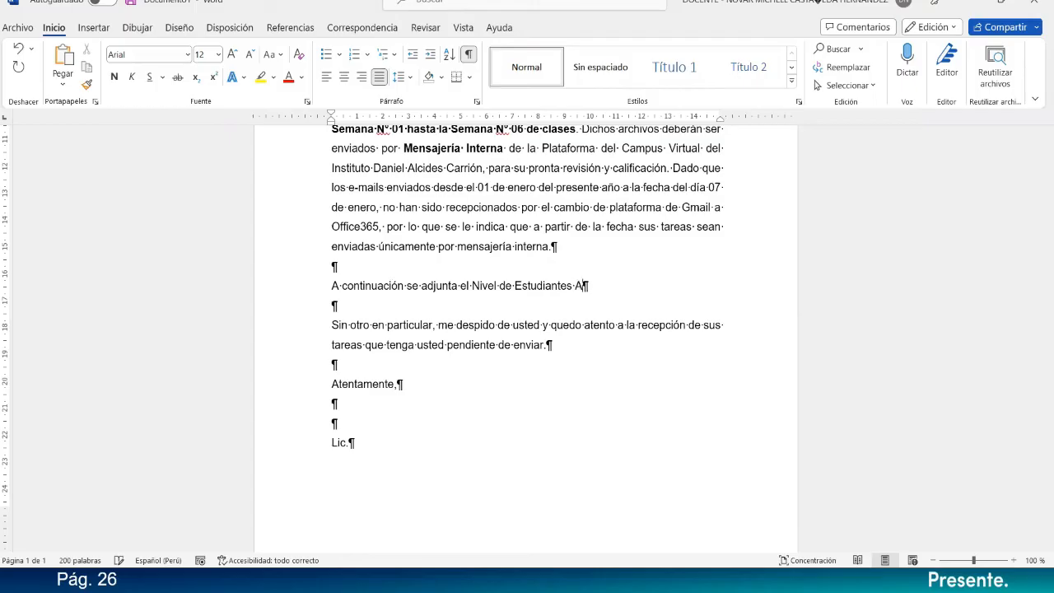
text(probados y/o Des)
Complete the new paragraph with "Estudiantes Aprobados y/o desaprobados en el curso.".
key(BackSpace)
key(BackSpace)
key(BackSpace)
text(desar)
key(BackSpace)
key(BackSpace)
text(aprobados en el curso.)
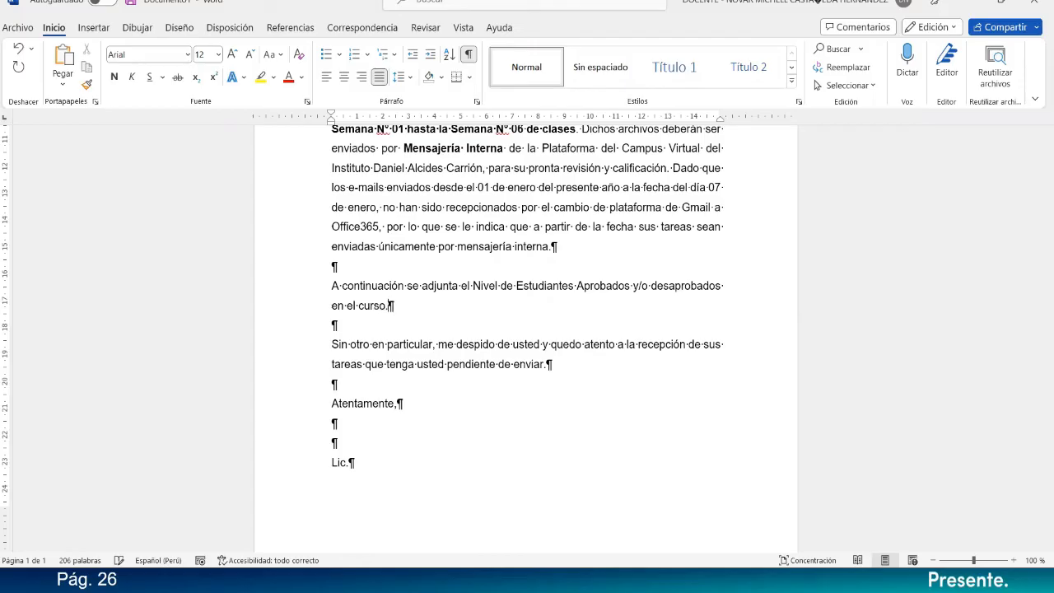
Change "Nivel de Estudiantes Aprobados" to lowercase in the new paragraph.
drag(595, 286, 472, 285)
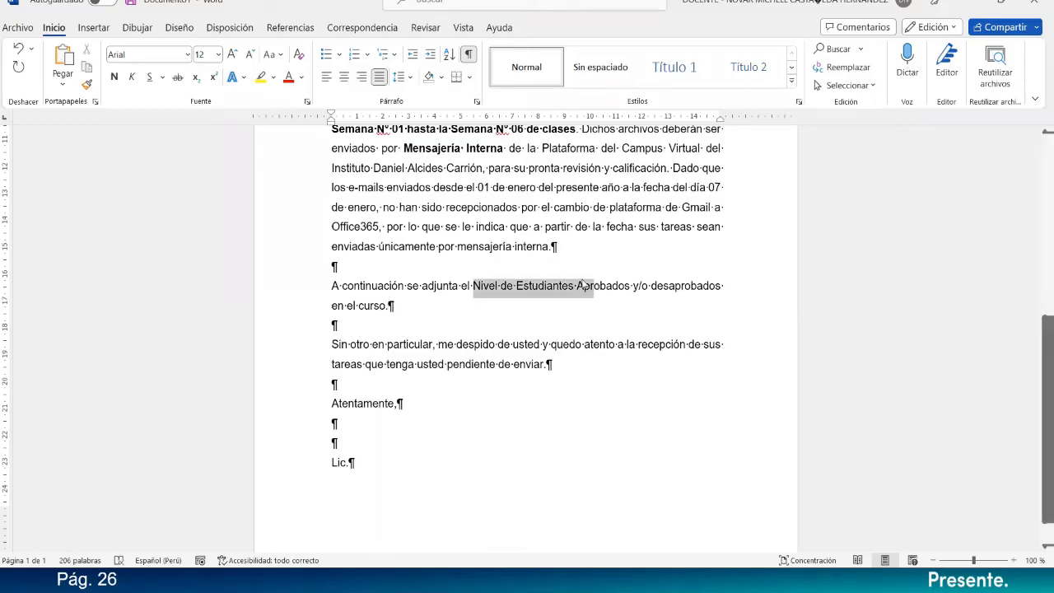
click(283, 53)
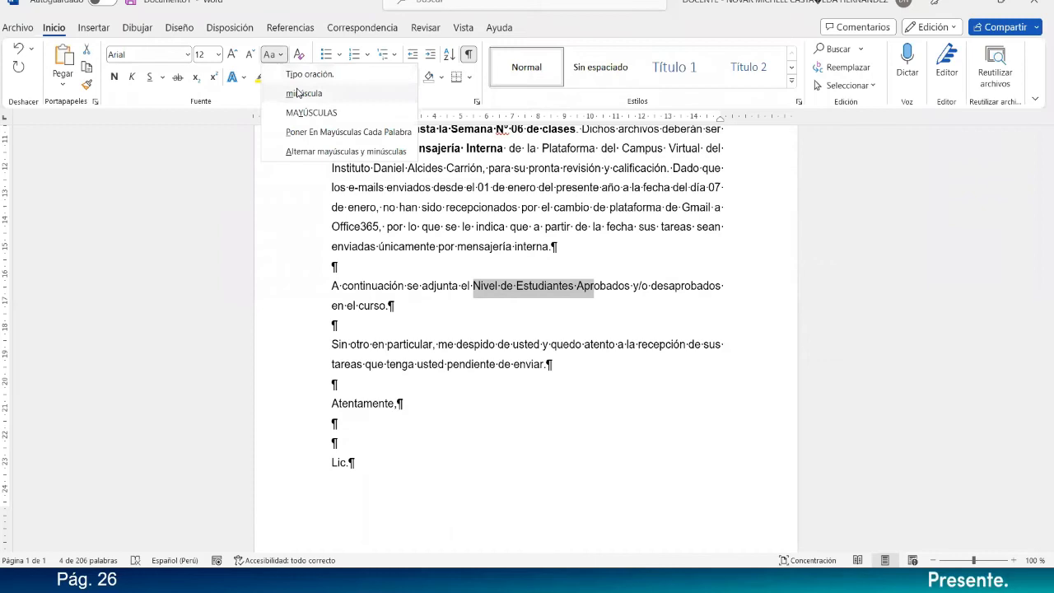
Add two blank lines below the "aprobados y/o desaprobados" paragraph and insert a basic flat pie chart (Circular) there.
click(399, 324)
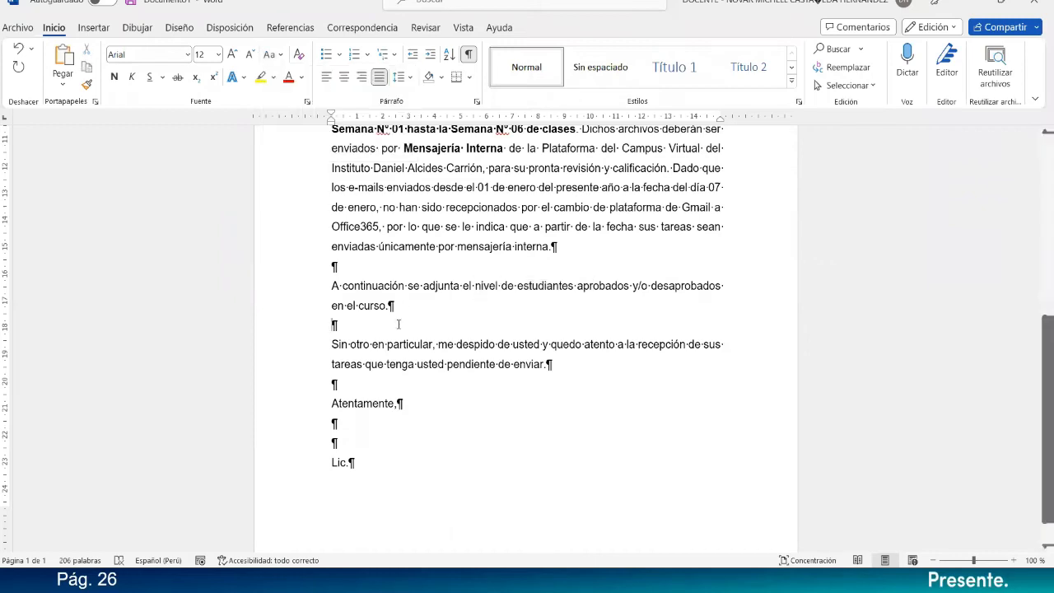
key(Return)
key(Return)
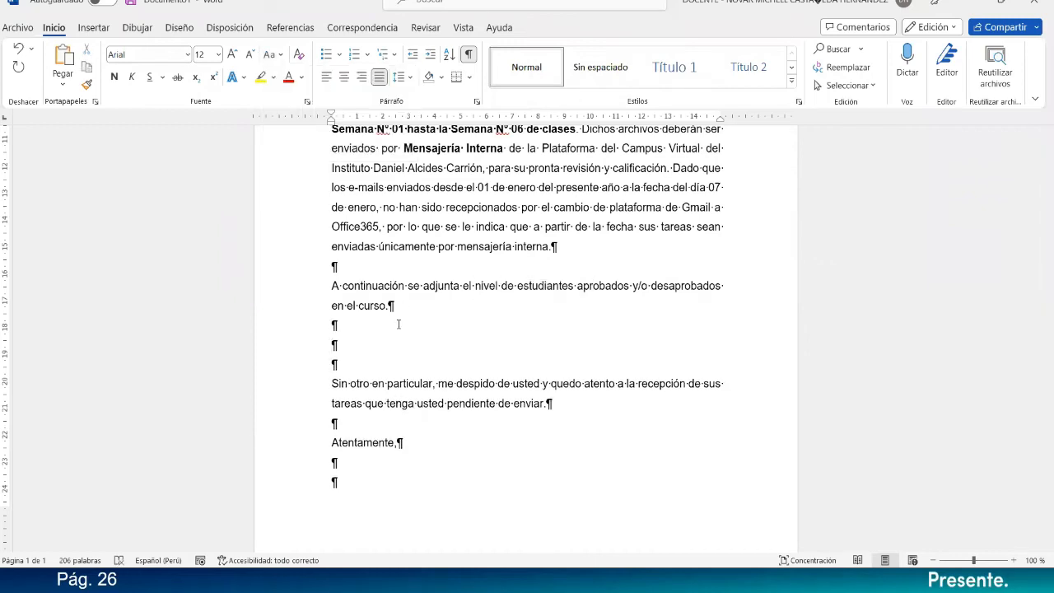
click(140, 29)
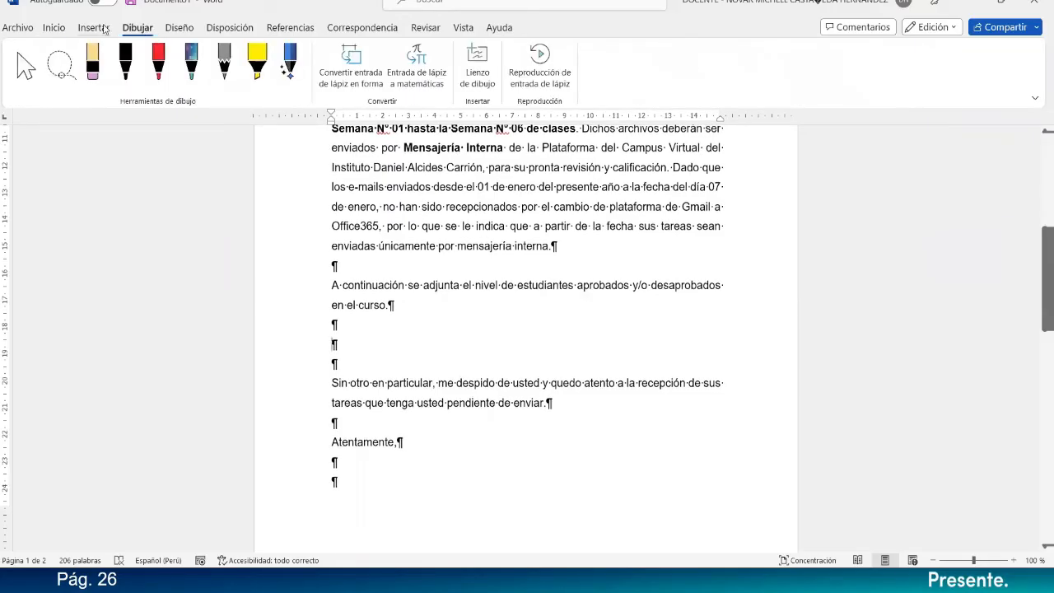
click(105, 30)
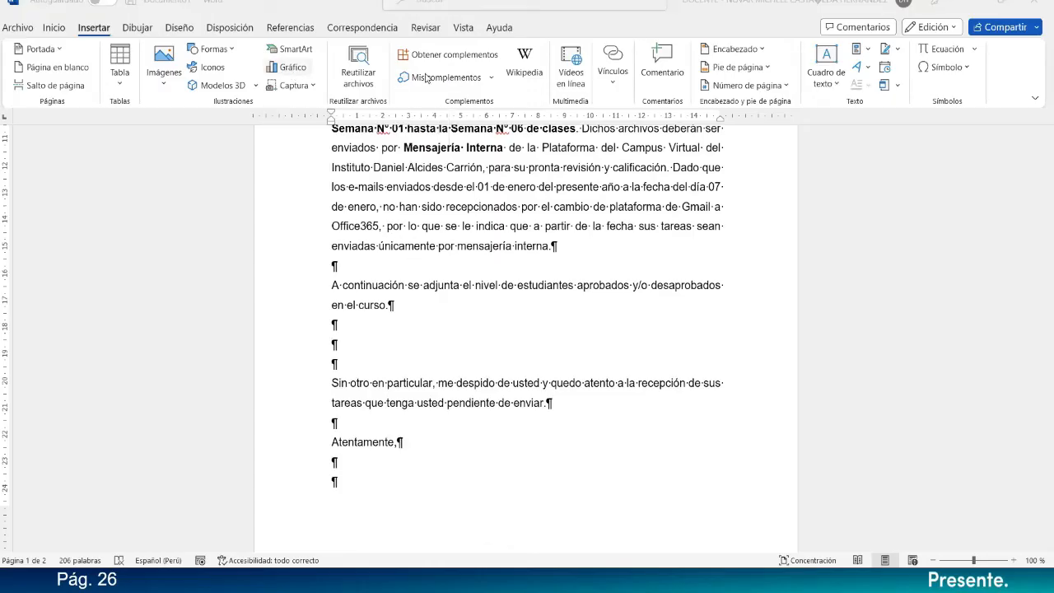
click(488, 233)
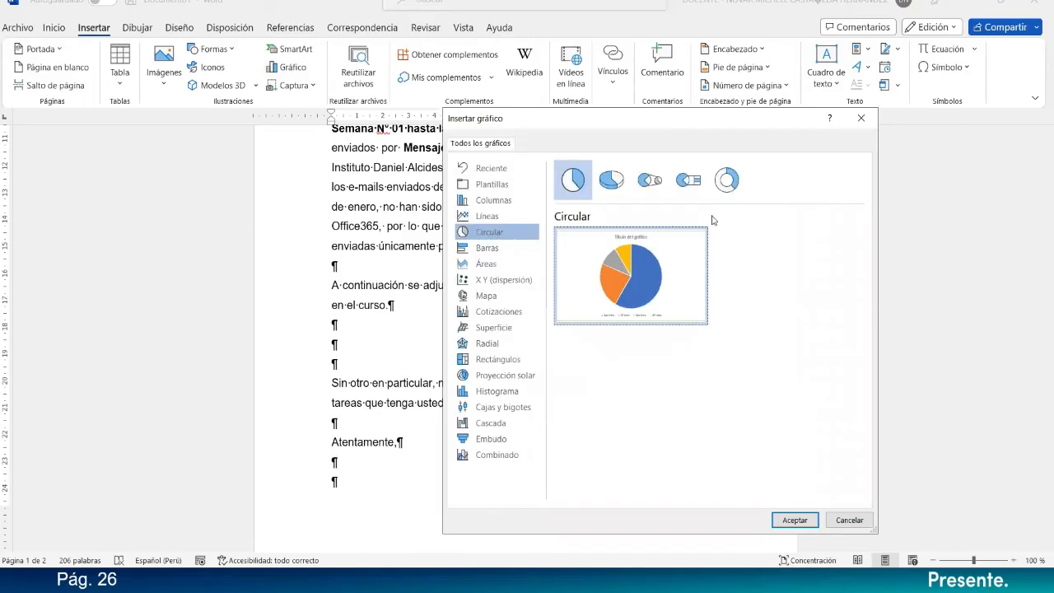
click(619, 184)
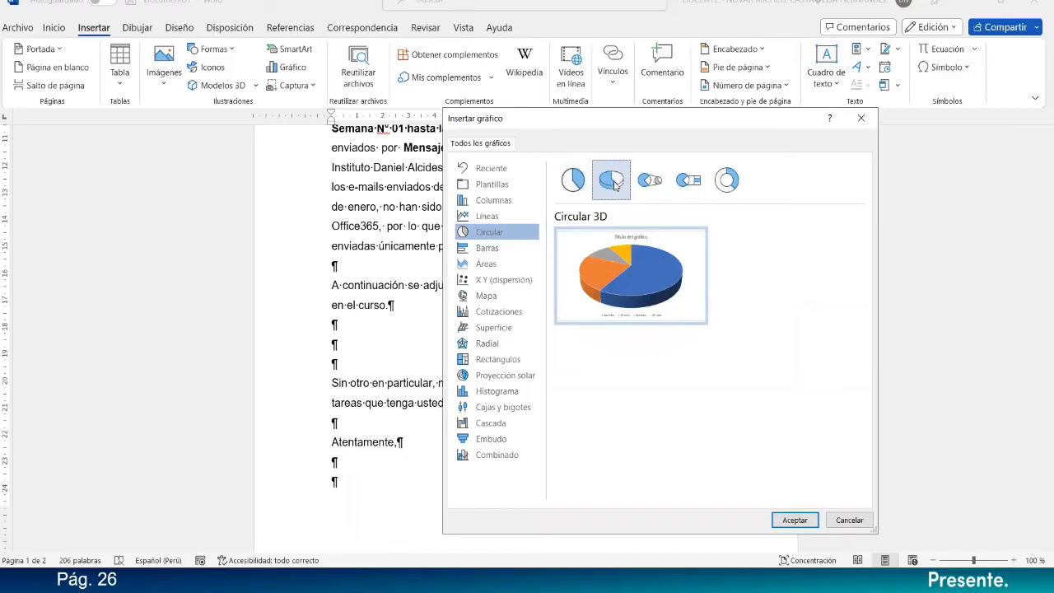
click(576, 184)
click(792, 520)
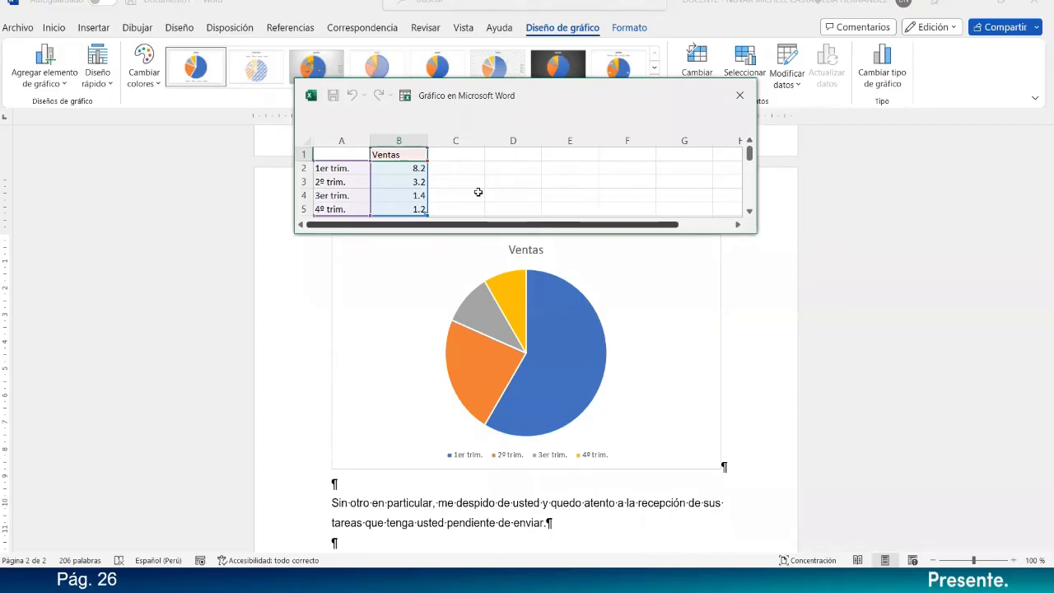
Move the chart's data sheet off the chart title and replace the first category label in A2 with text starting "Apro".
drag(527, 95, 599, 277)
click(420, 355)
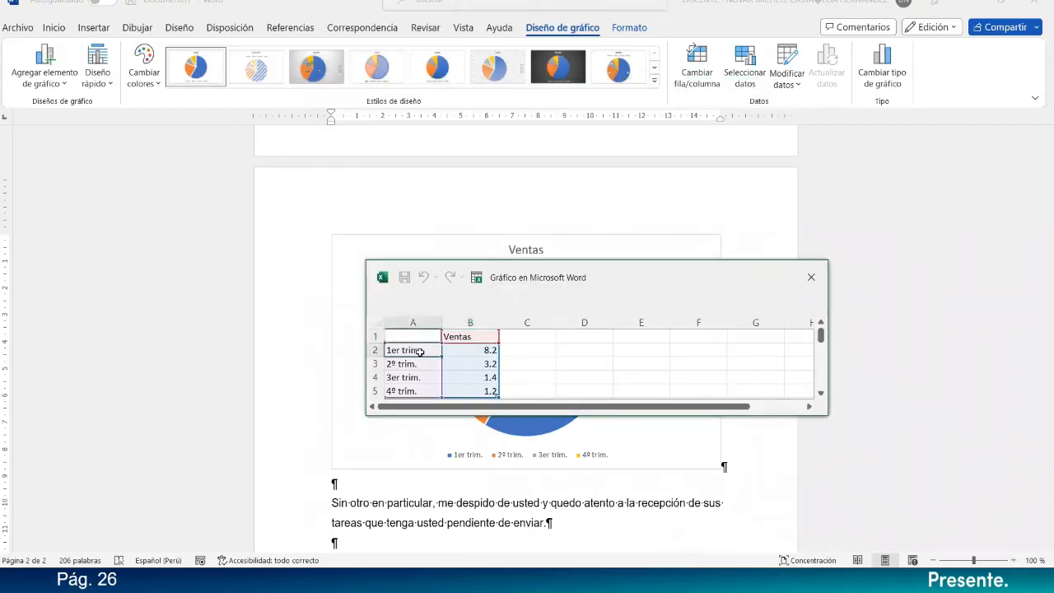
text(Aprobadps)
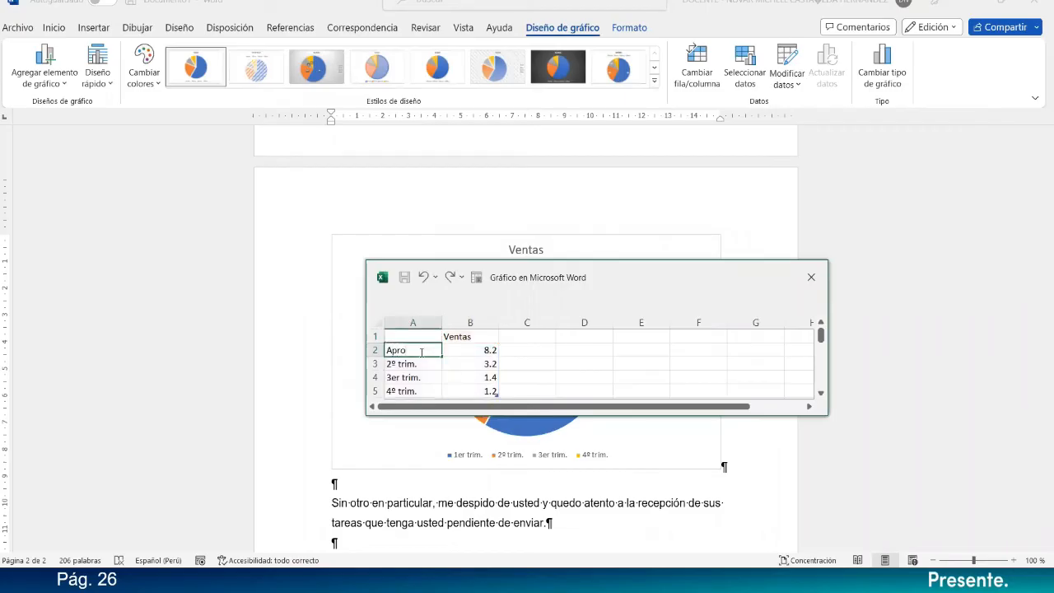
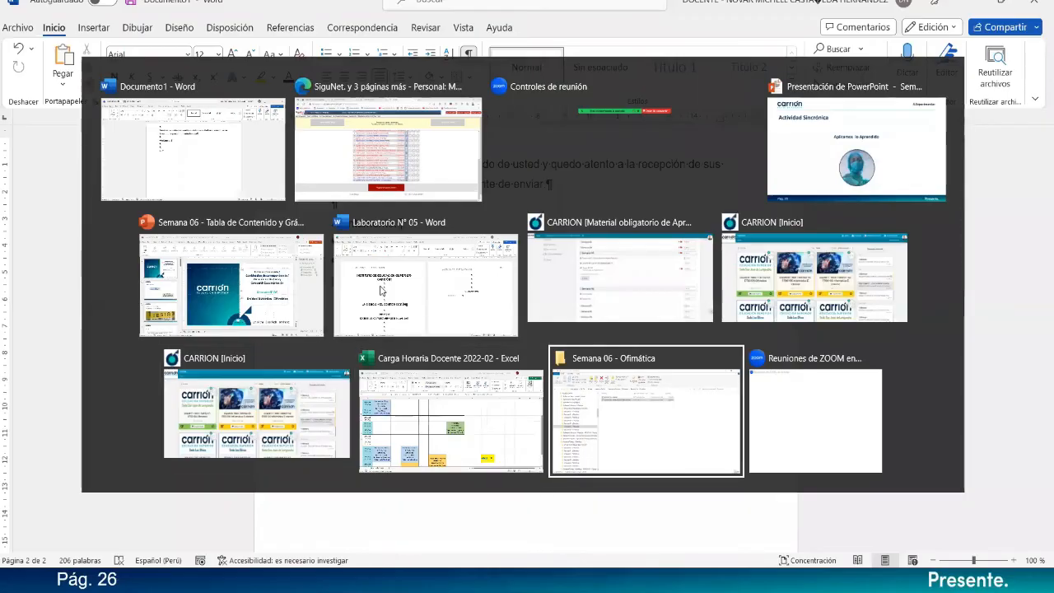
Switch to the File Explorer window and open the folder "Material_Clases IESTPFFAA 2020" on the Escritorio.
drag(252, 231, 250, 152)
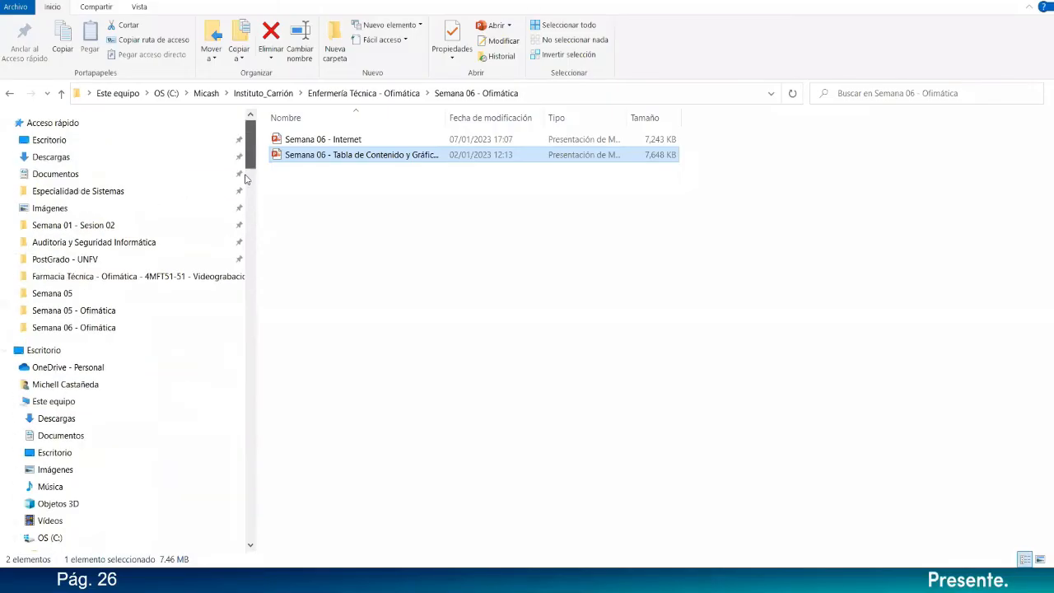
click(234, 141)
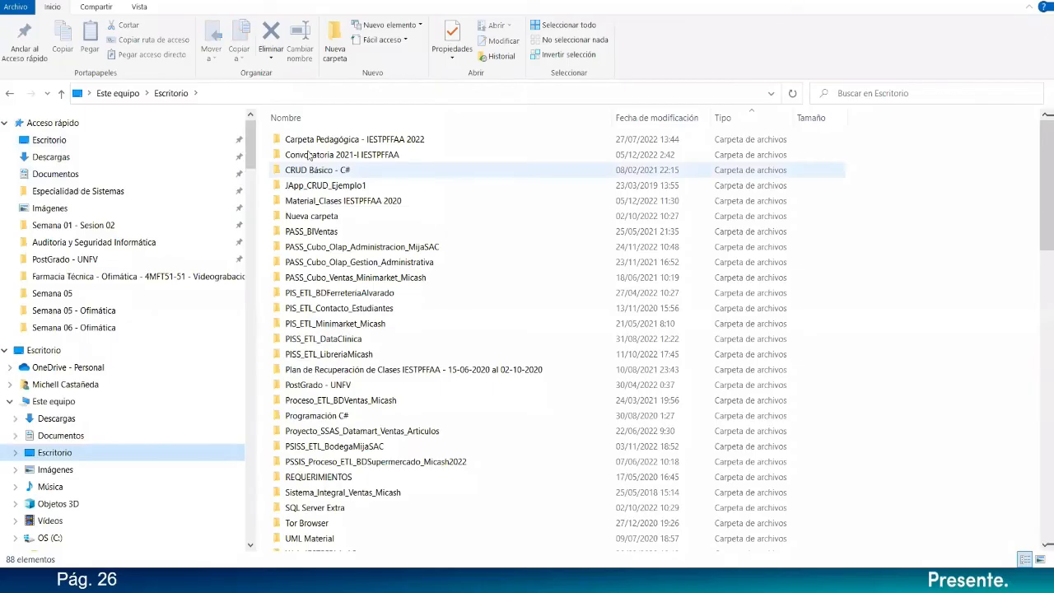
double_click(356, 201)
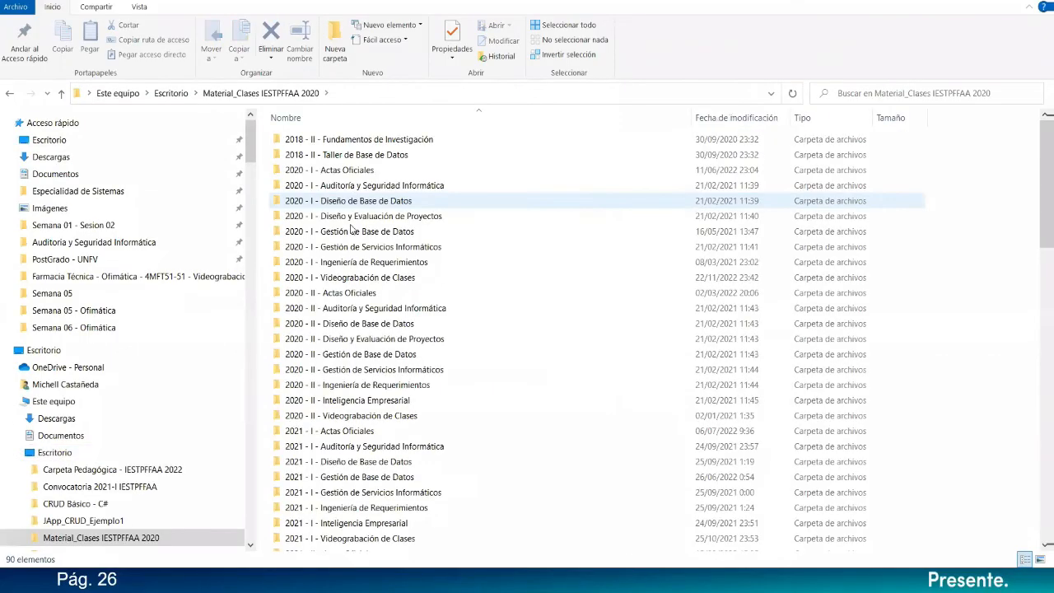
scroll(352, 229, down, 3)
scroll(353, 400, down, 11)
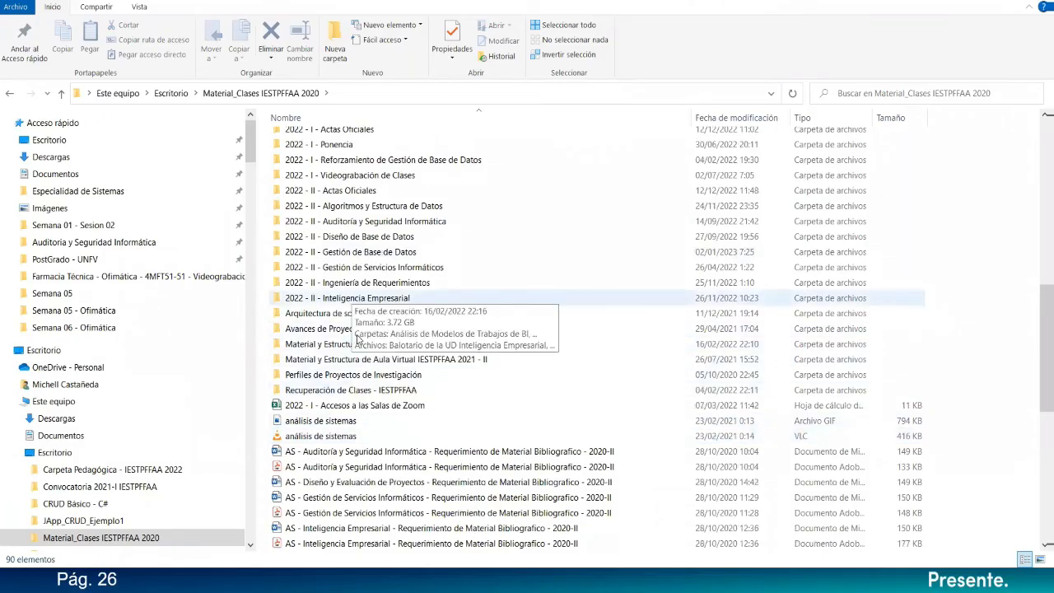
double_click(357, 336)
click(368, 248)
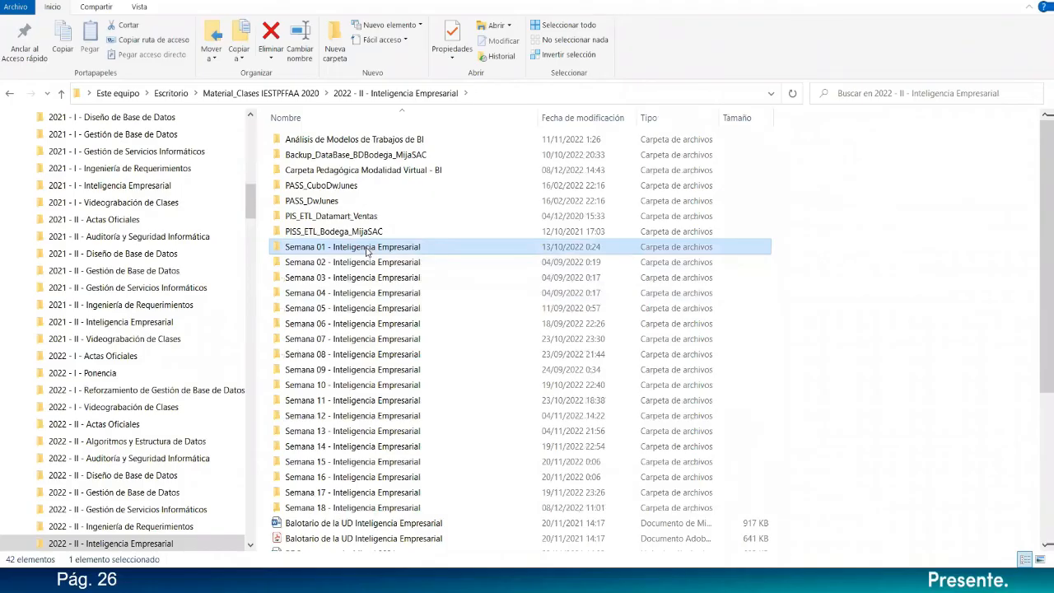
click(9, 93)
Open the "Semestre VI - Gestión de Servicios Informáticos - Reporte_Acta_Oficial" workbook from the folder "2022 - I - Actas Oficiales".
scroll(335, 428, down, 5)
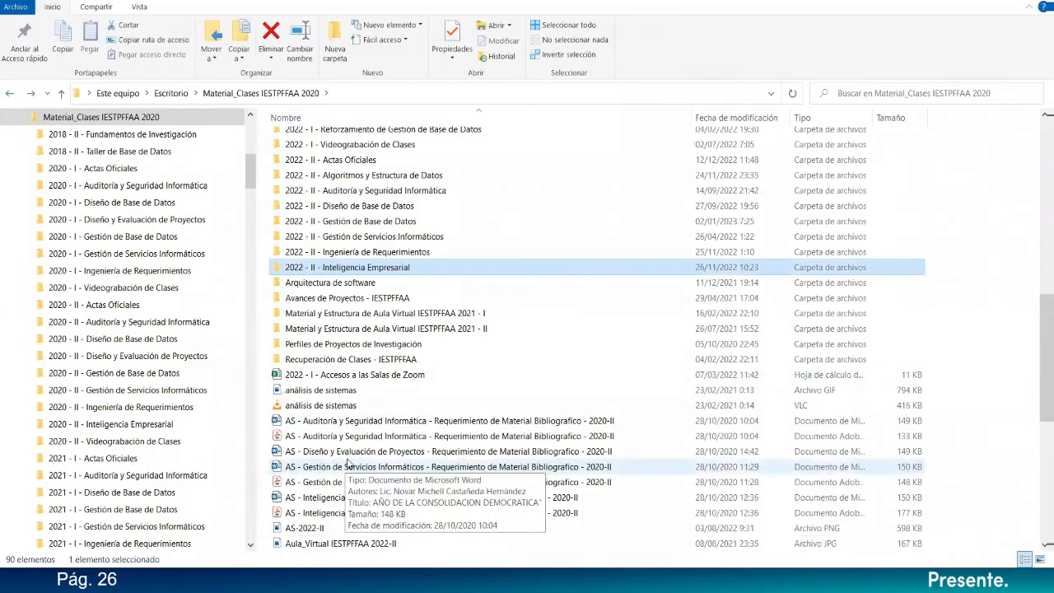
scroll(346, 444, up, 1)
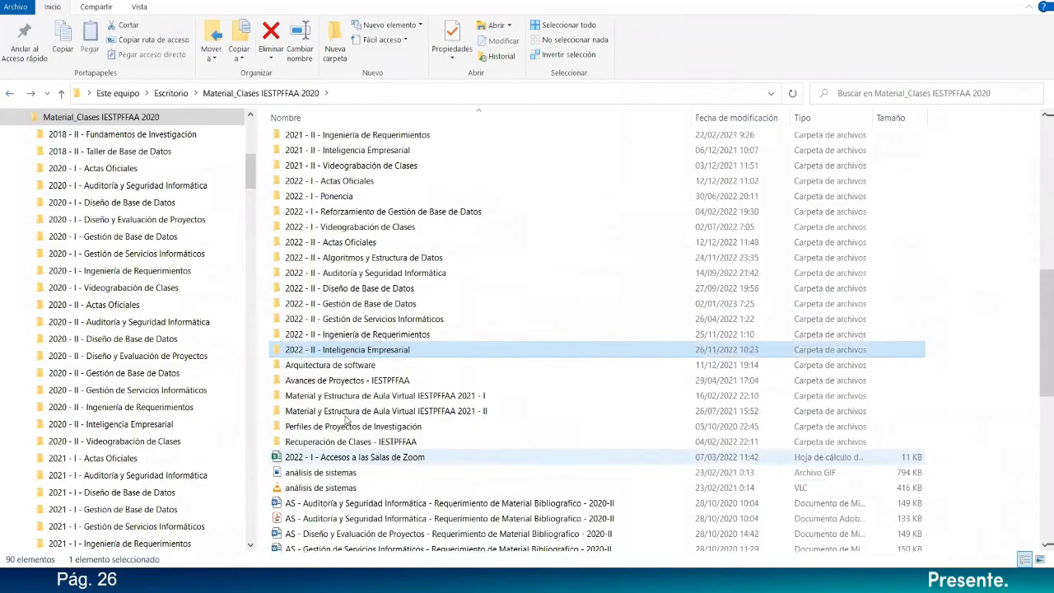
double_click(359, 182)
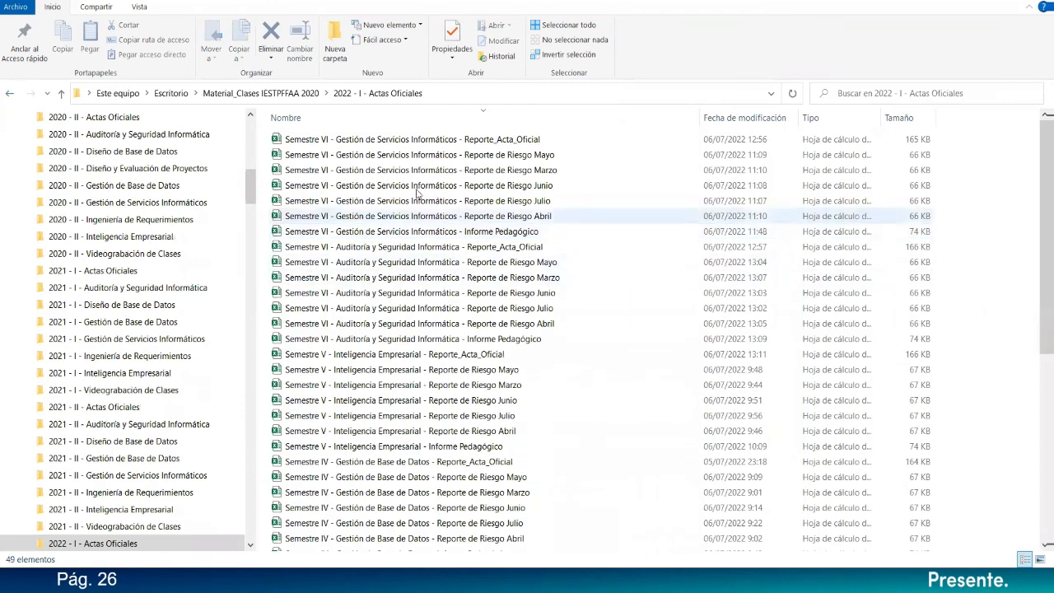
click(449, 142)
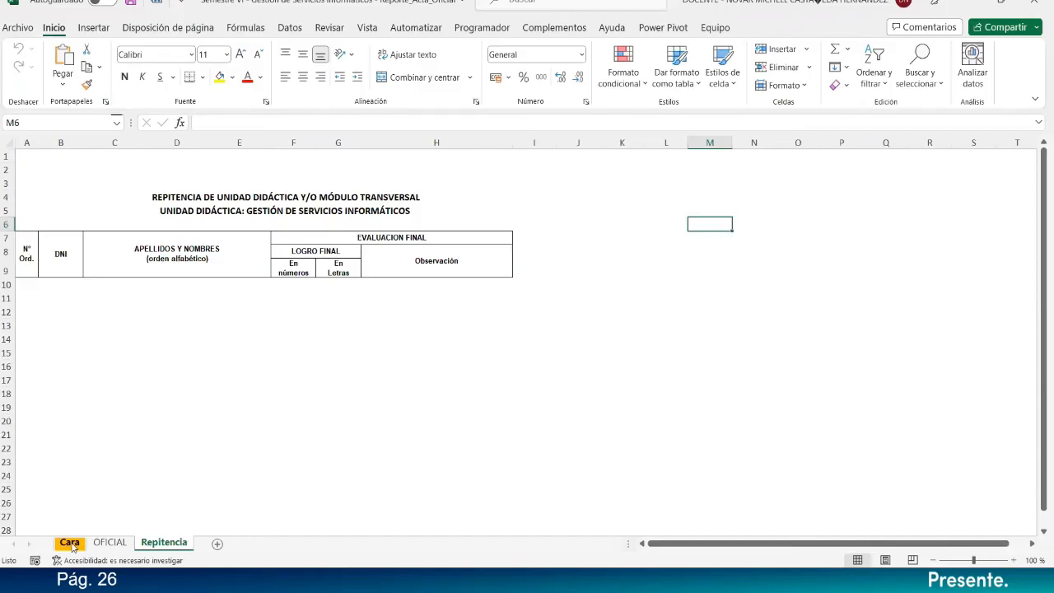
Copy the teacher's signature picture from the Cara sheet, switch to the Word document, and paste it on the blank line above "Lic.".
click(71, 542)
click(798, 354)
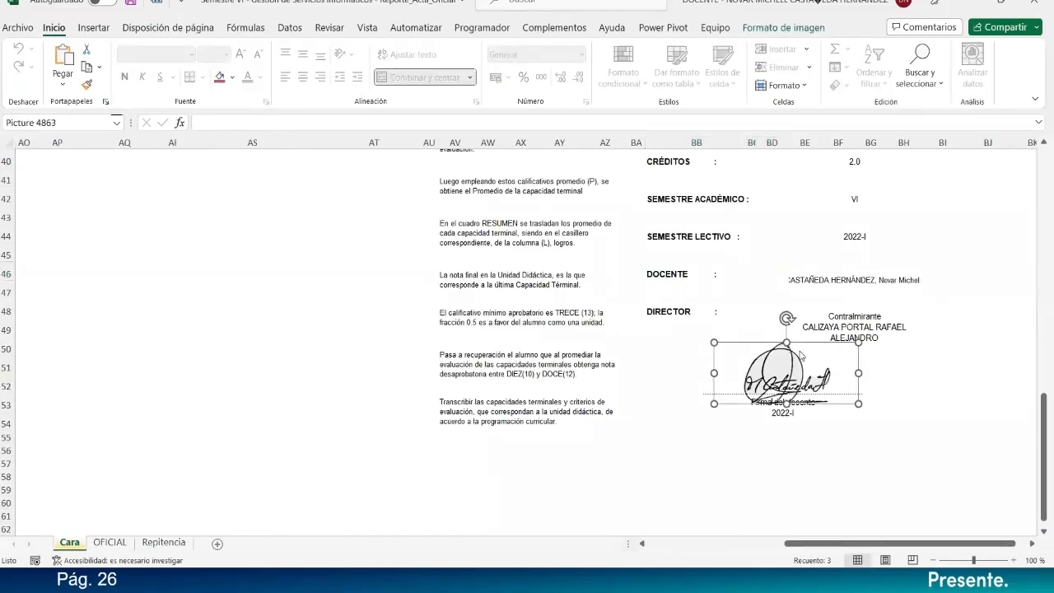
key(alt+Tab)
key(alt+Tab)
key(alt+Tab)
key(alt+Tab)
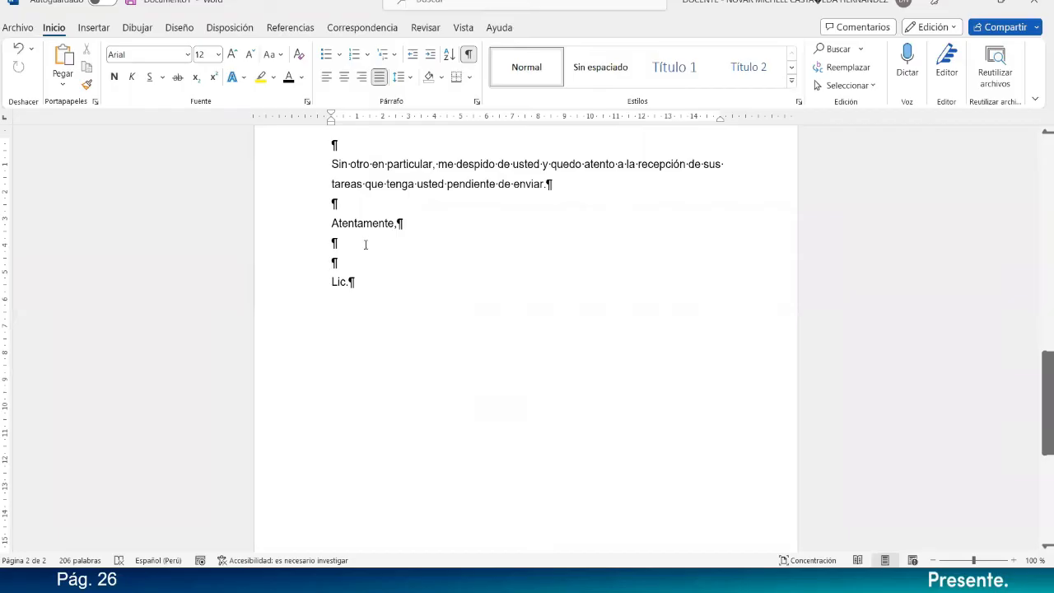
key(ctrl+v)
key(shift+Left)
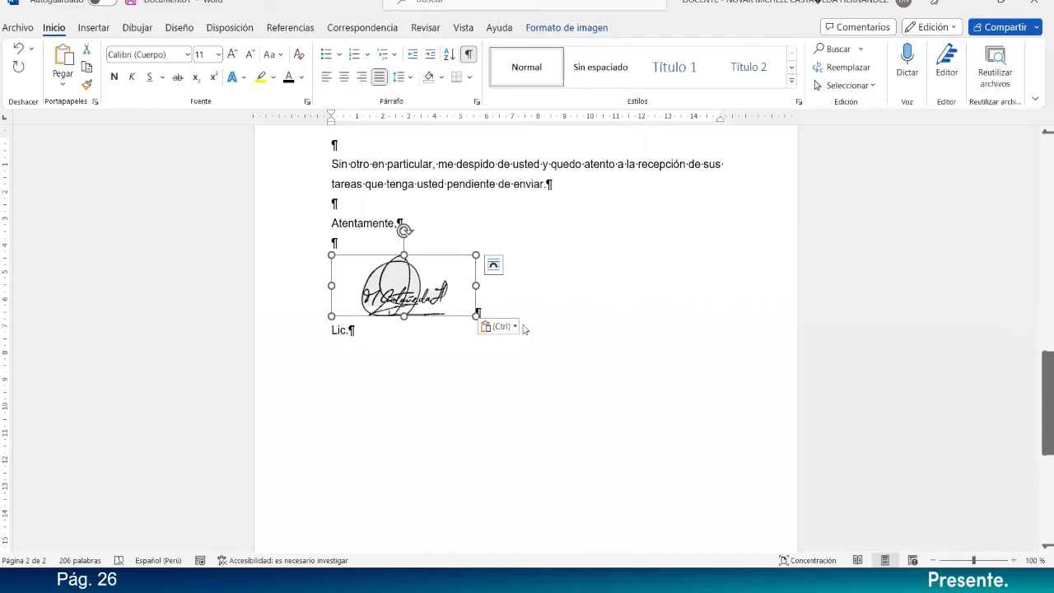
Center the signature picture's paragraph and the "Lic." line below it.
click(494, 307)
key(ctrl+t)
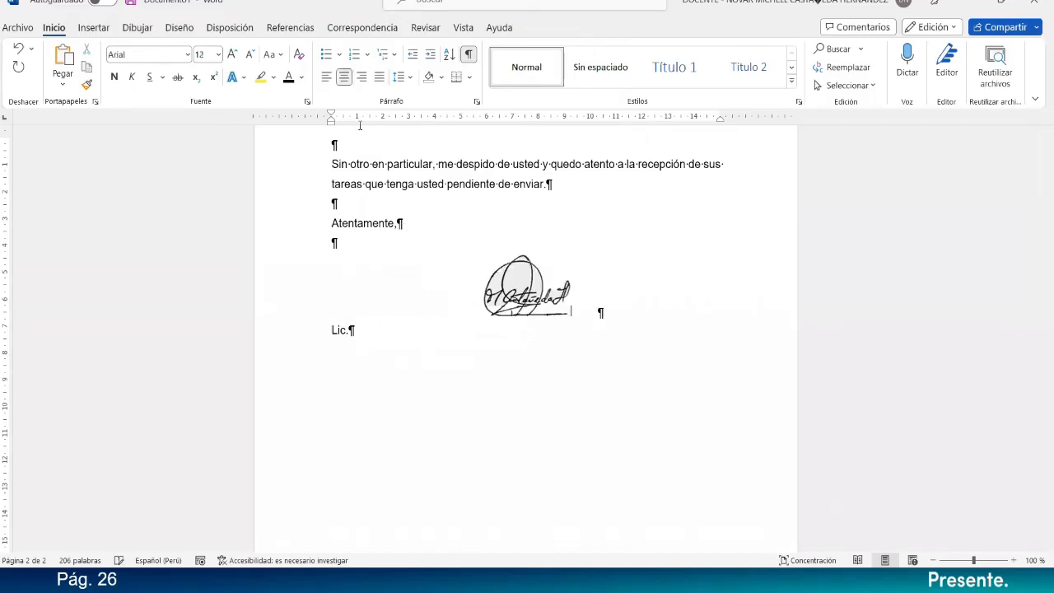
click(403, 317)
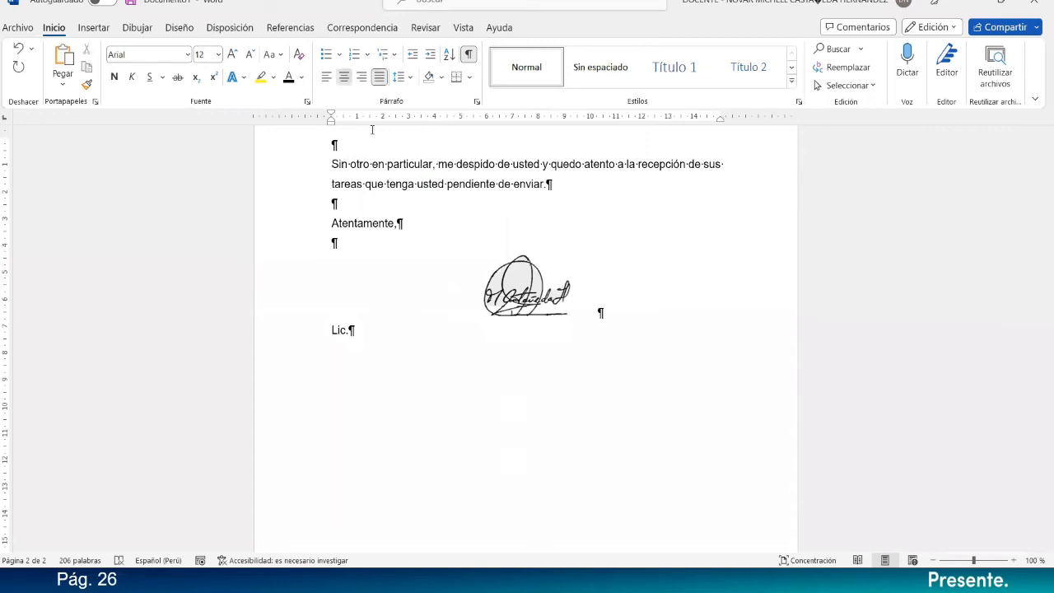
click(344, 76)
click(560, 309)
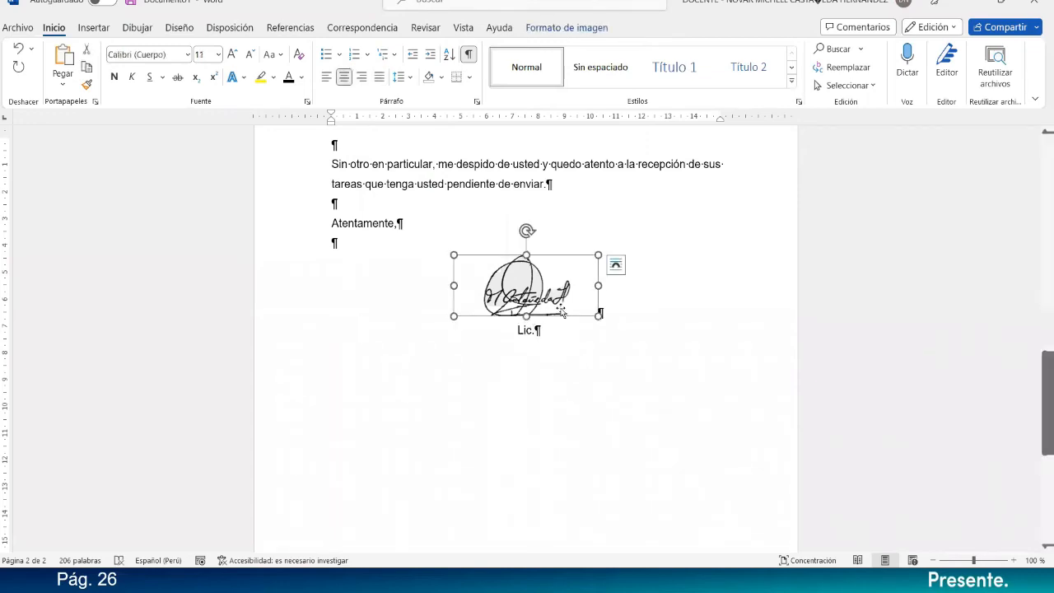
Complete the "Lic." line below the signature with the teacher's full name.
click(573, 330)
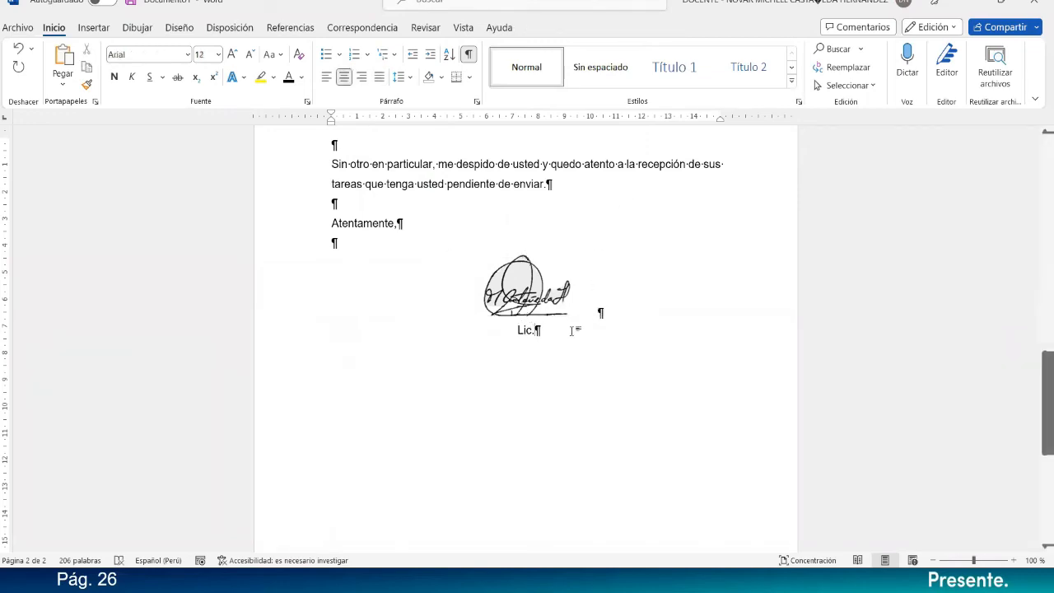
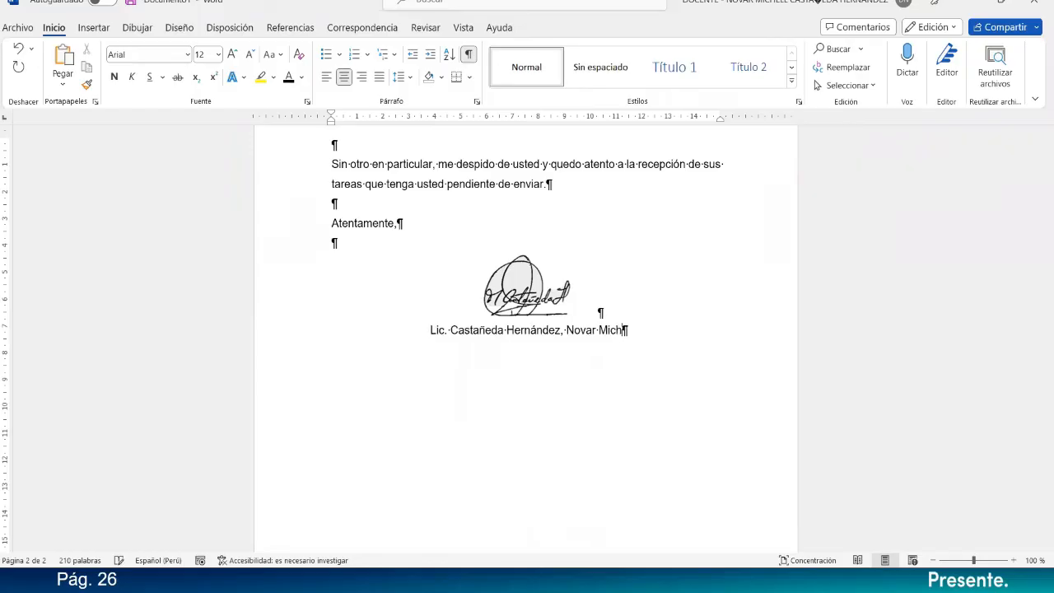
Add the line "Docente del curso de Ofimática" below the teacher's name.
key(Return)
text(Docente de)
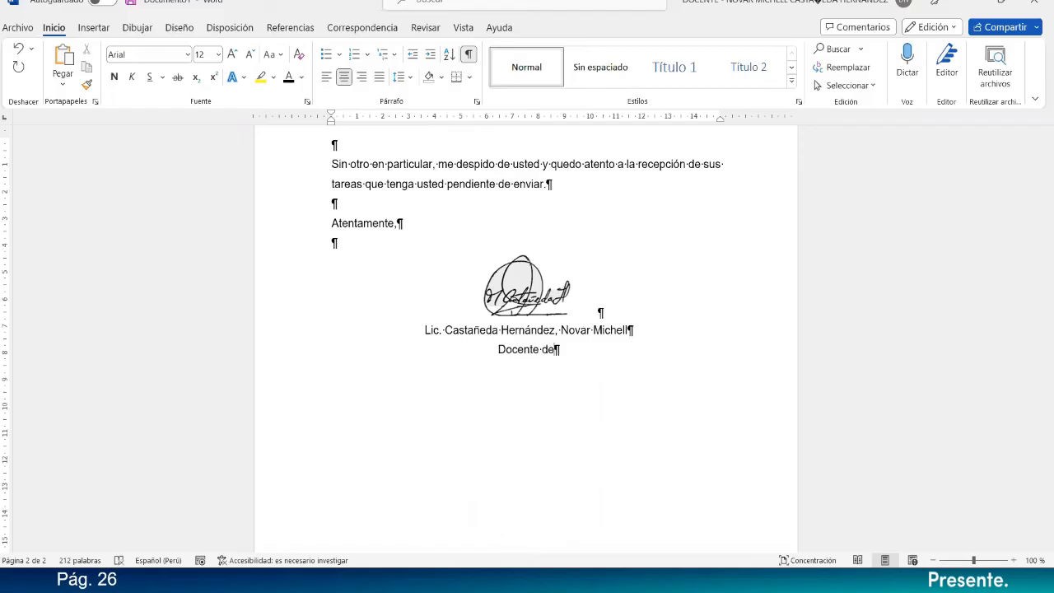
text( Ofi)
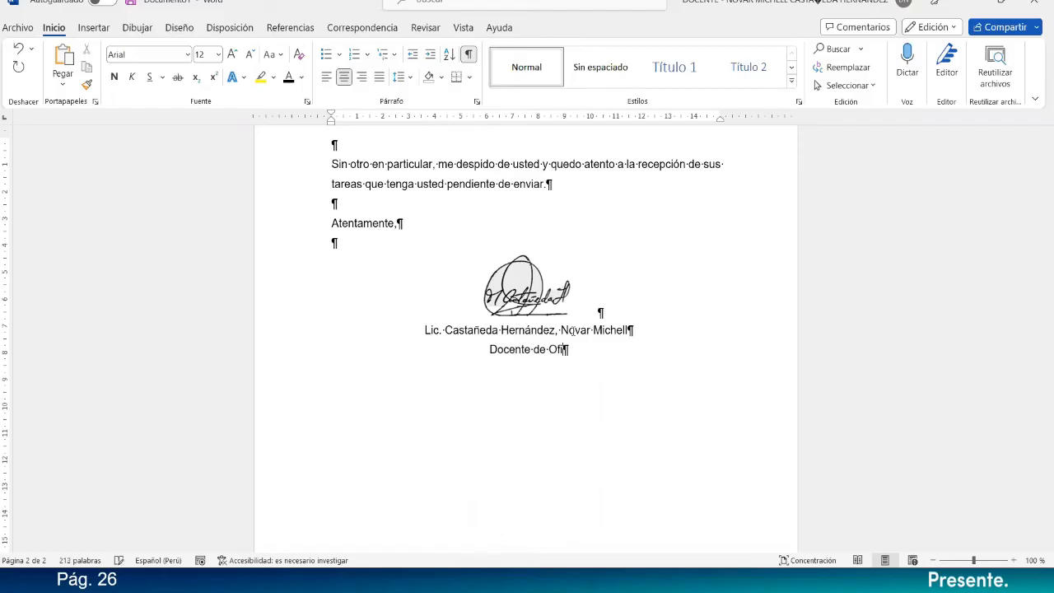
text(mática)
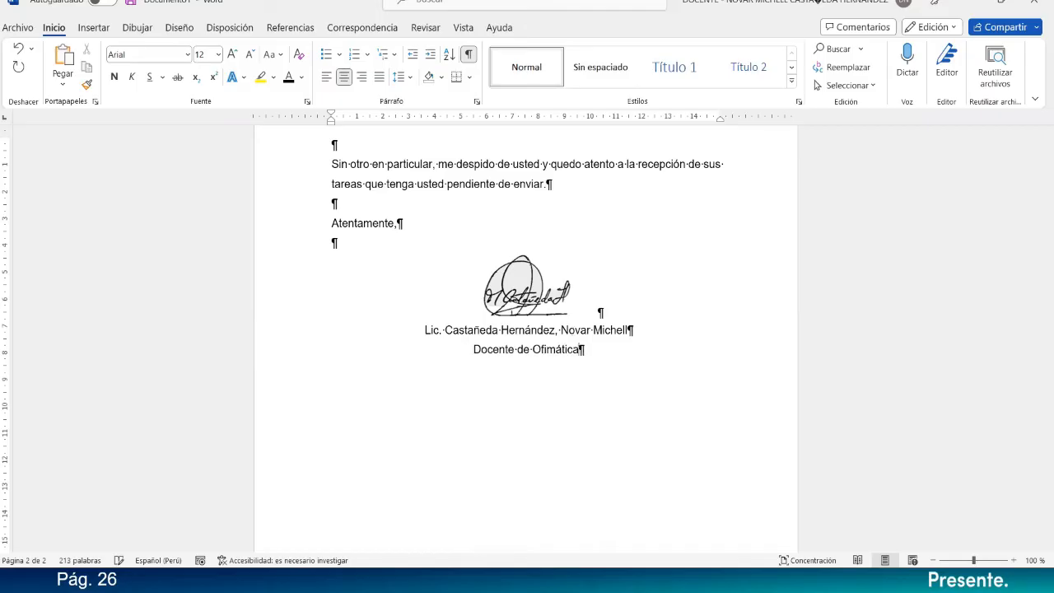
text(l curso de)
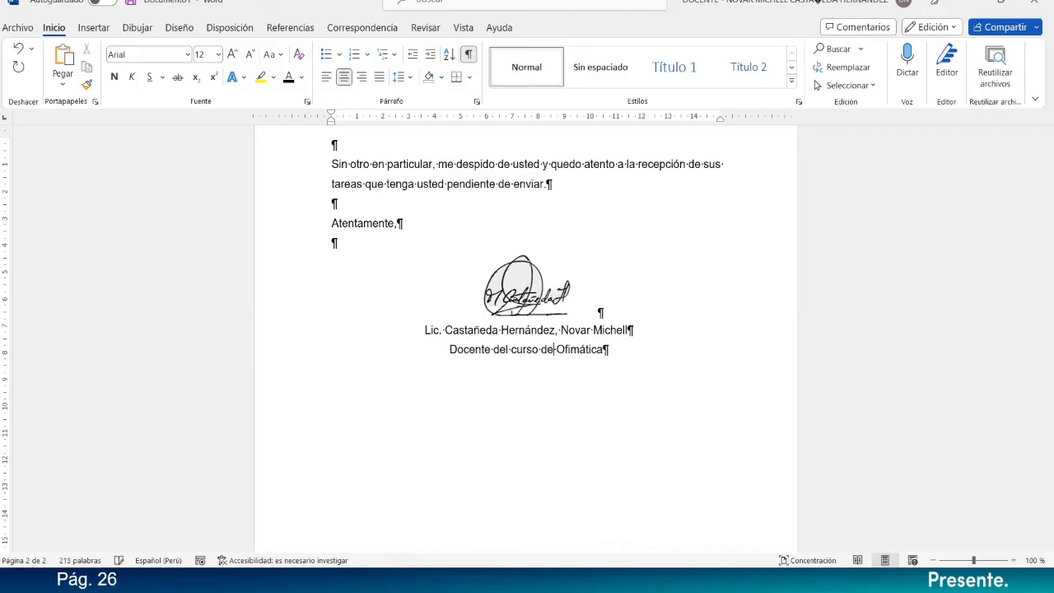
Make the teacher's name and "Docente del curso de Ofimática" lines bold and reduce their font size.
drag(635, 356, 424, 329)
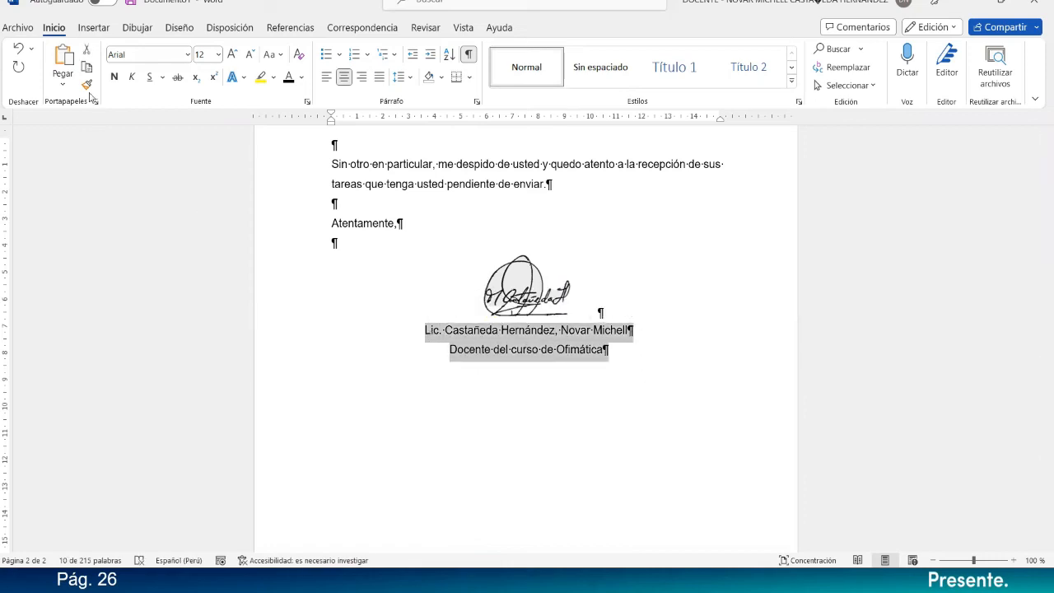
click(113, 77)
click(251, 54)
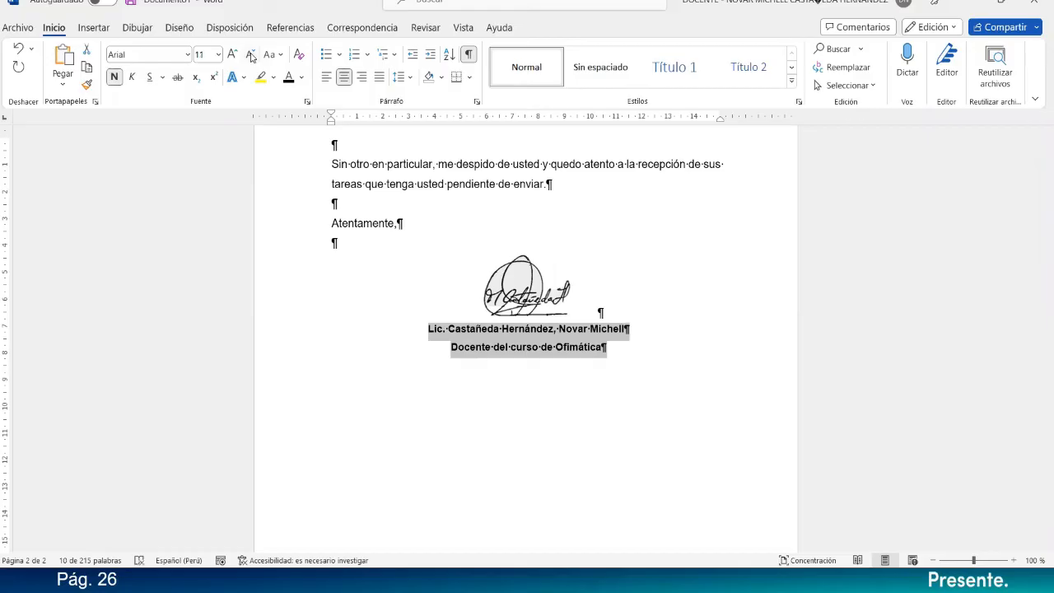
Set the signature picture's text wrapping to Cuadrado.
click(525, 286)
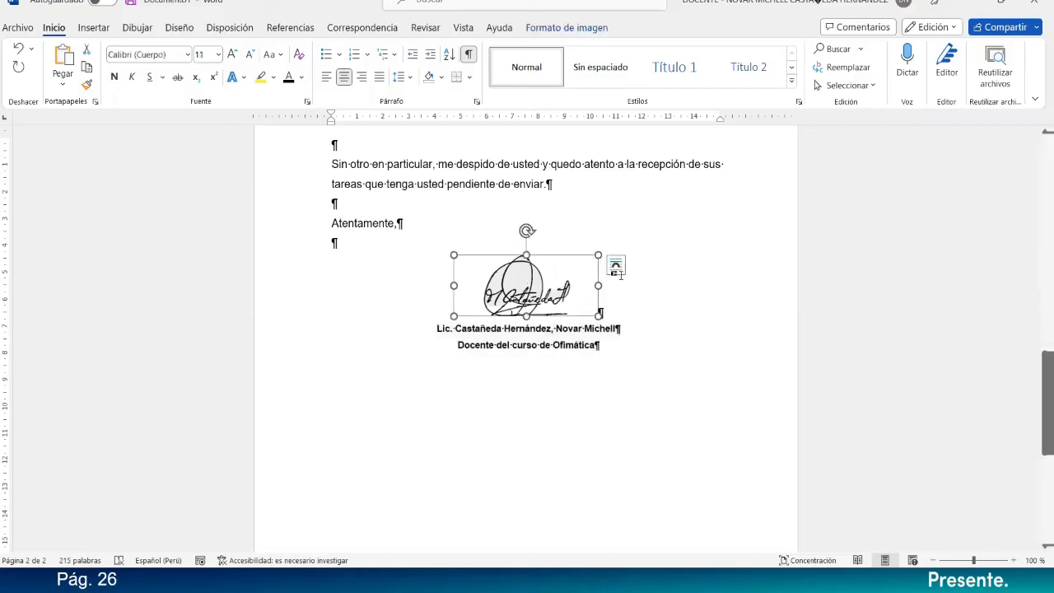
click(586, 31)
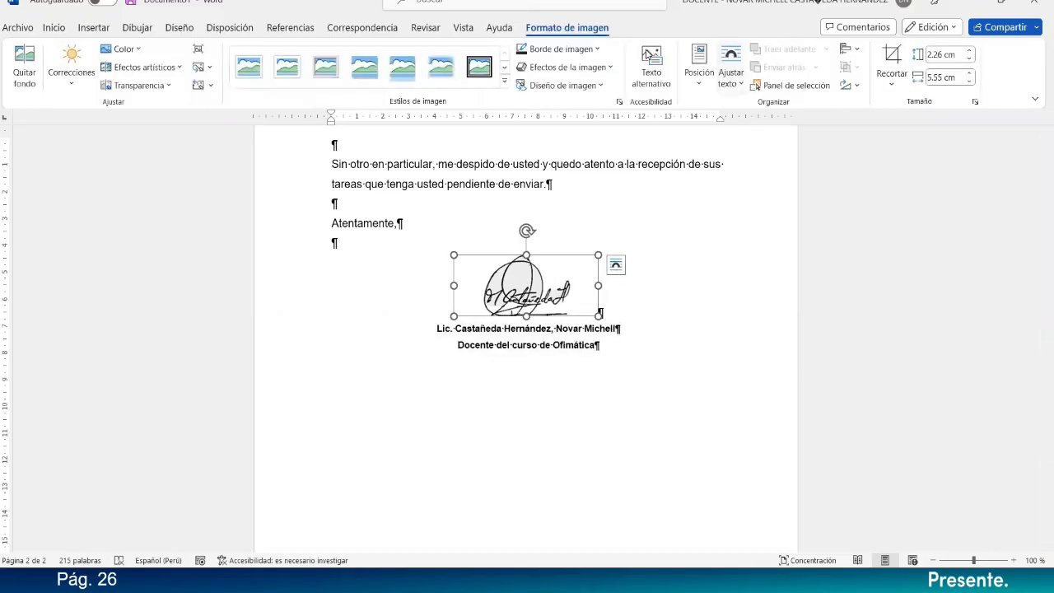
click(730, 70)
click(734, 126)
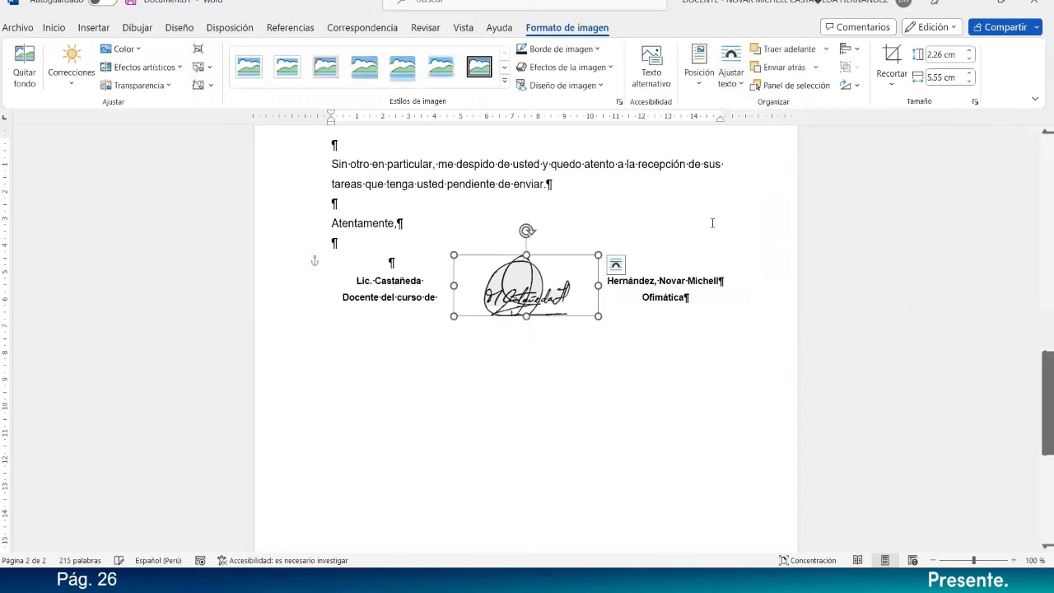
Add a blank line below "Atentamente," and nudge the signature picture up toward it.
click(432, 251)
key(Return)
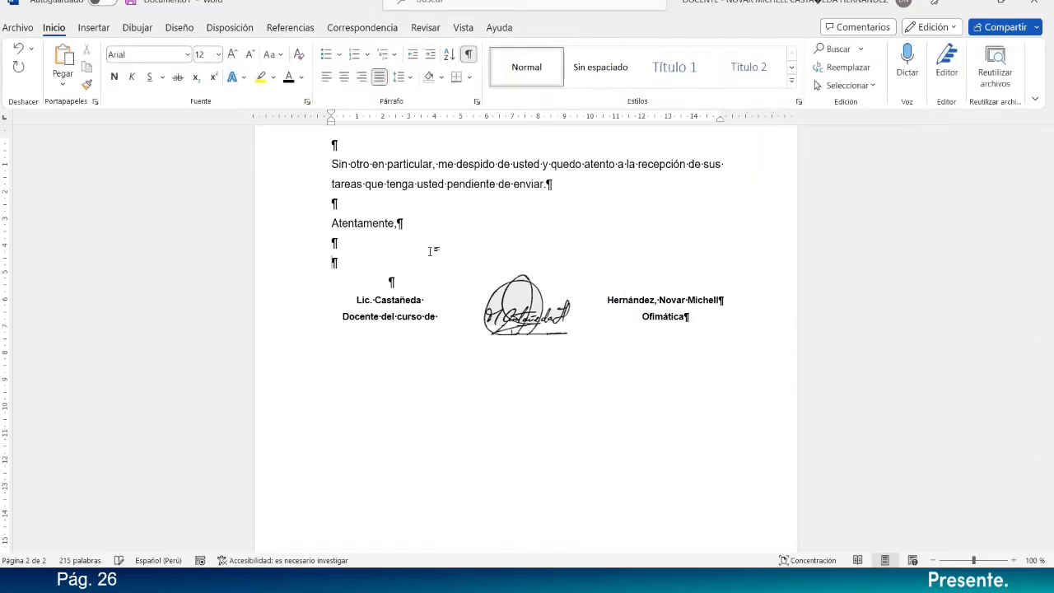
click(530, 303)
key(Up)
key(Up)
key(Up)
key(Up)
key(Up)
key(Up)
key(Up)
key(Up)
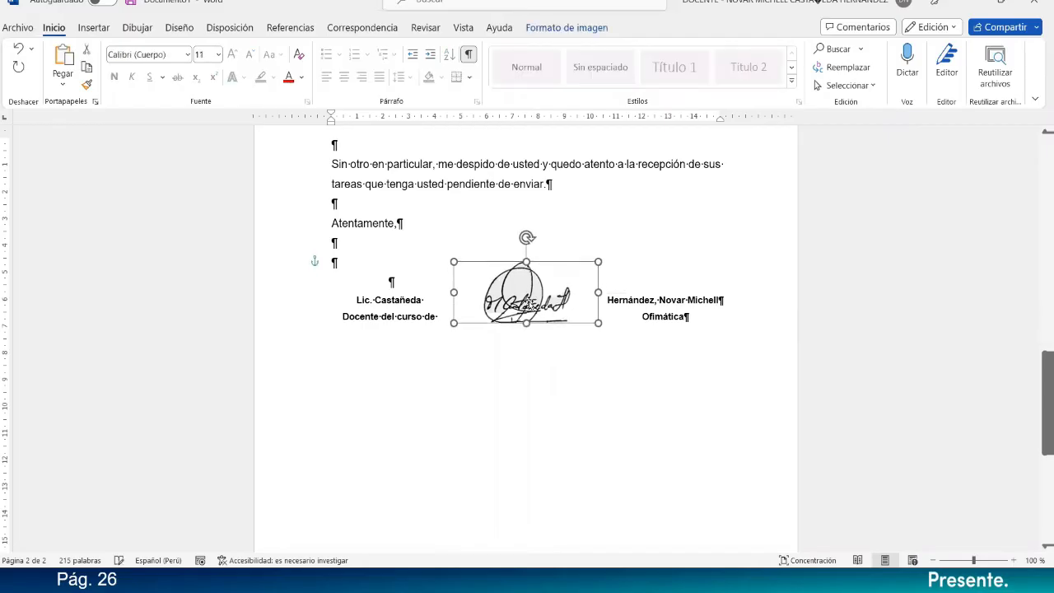
key(Up)
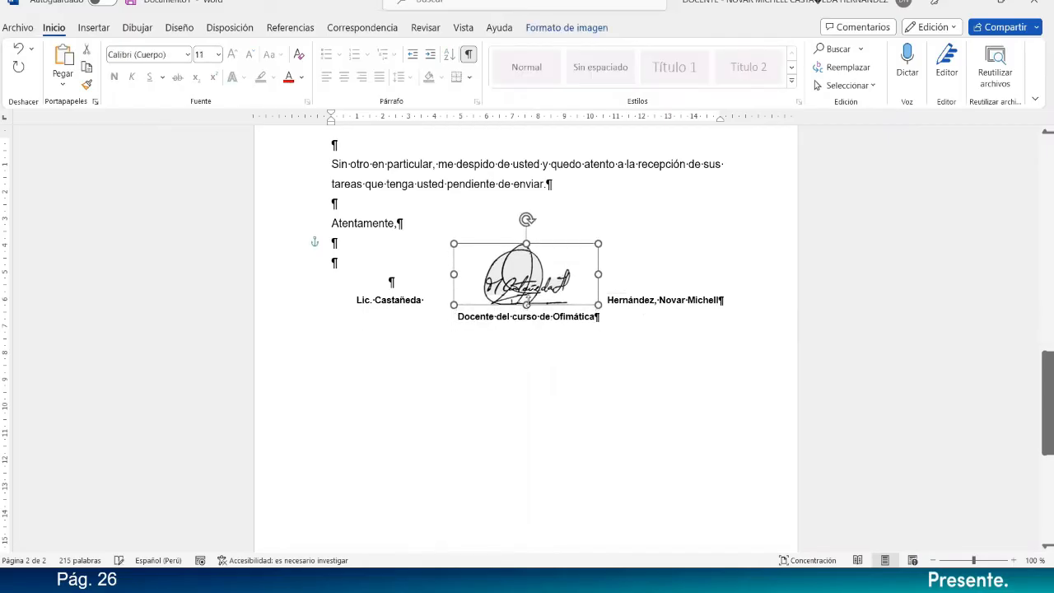
Try the Transparente text wrapping on the signature picture.
click(566, 27)
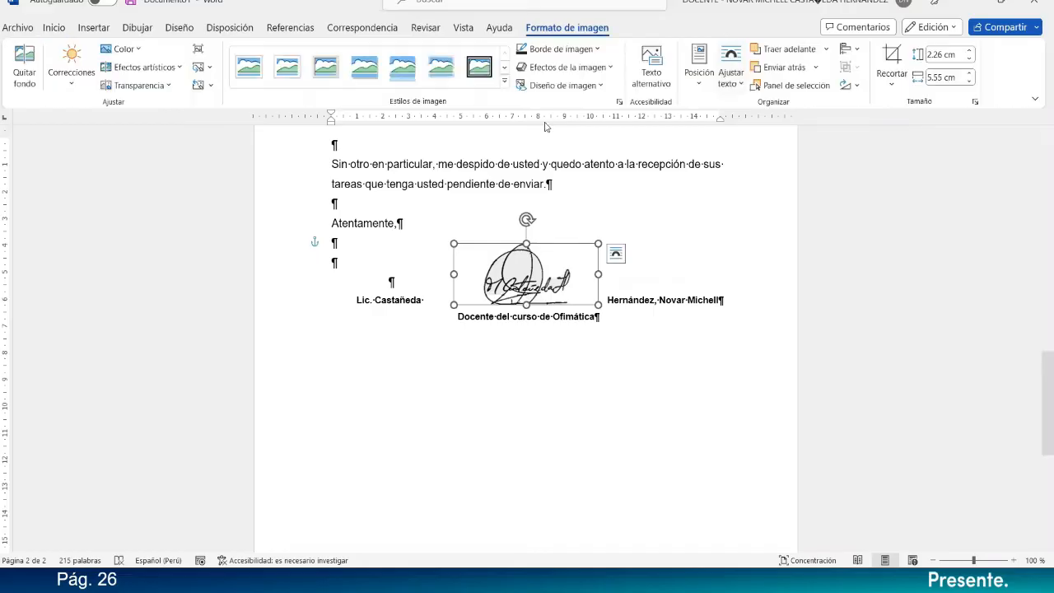
click(730, 72)
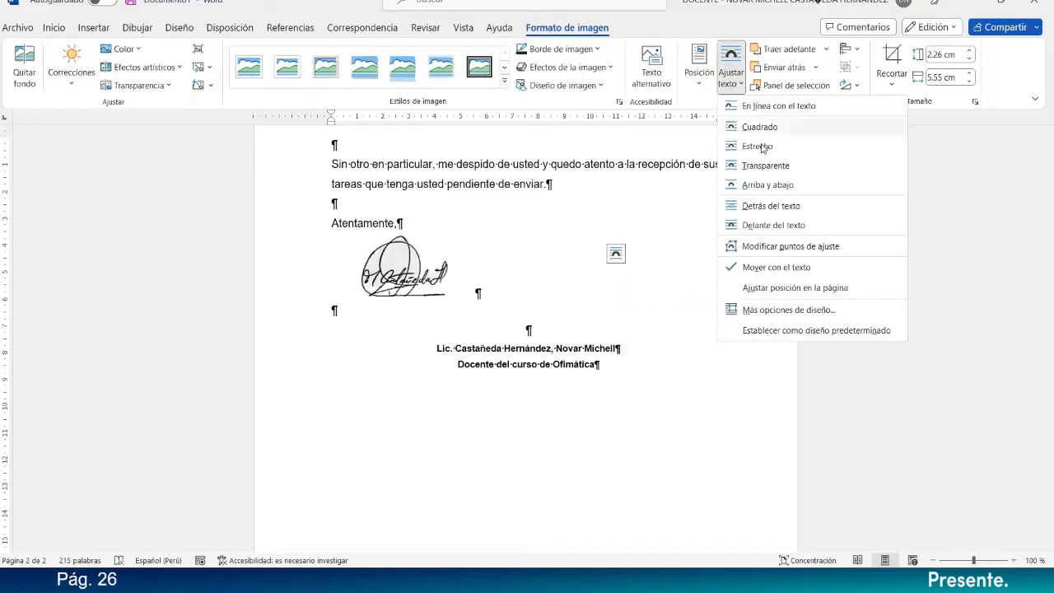
click(768, 168)
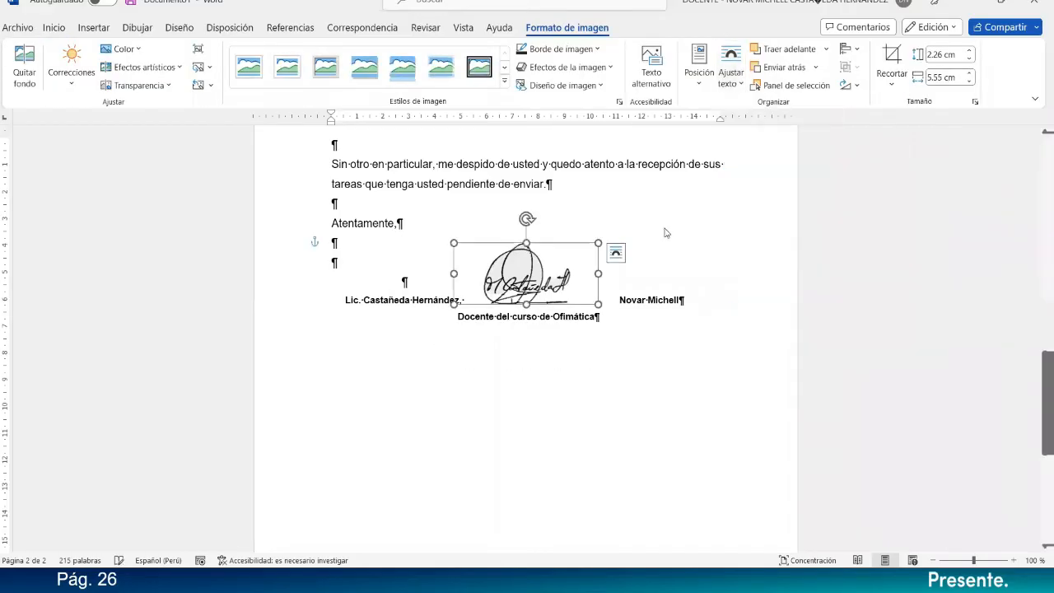
Set the signature picture's text wrapping to Delante del texto and nudge it vertically so it sits over the teacher's name line.
click(729, 73)
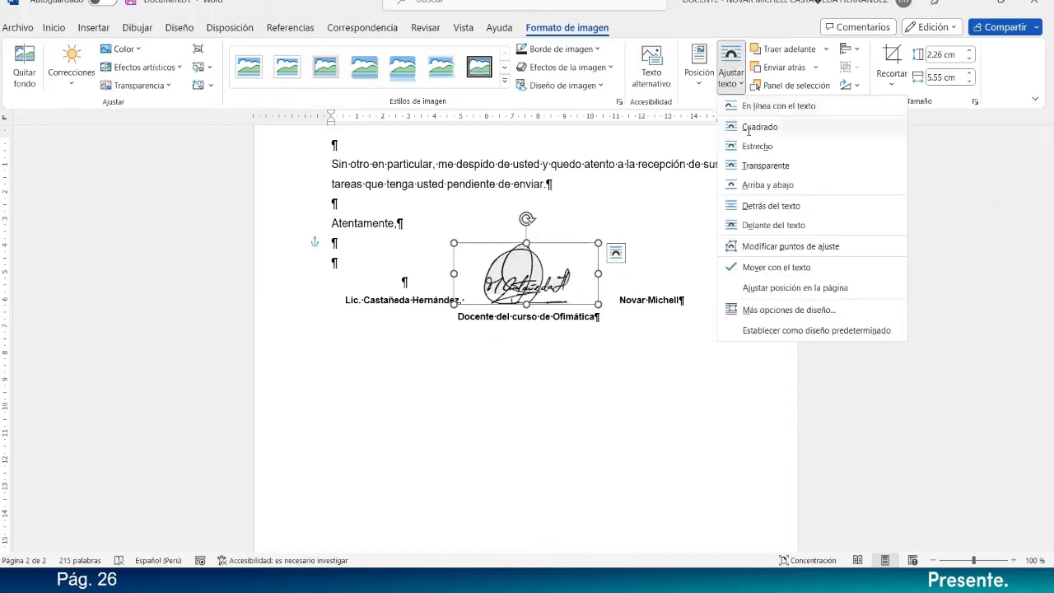
click(770, 223)
key(Up)
key(Up)
key(Up)
key(Up)
key(Up)
key(Up)
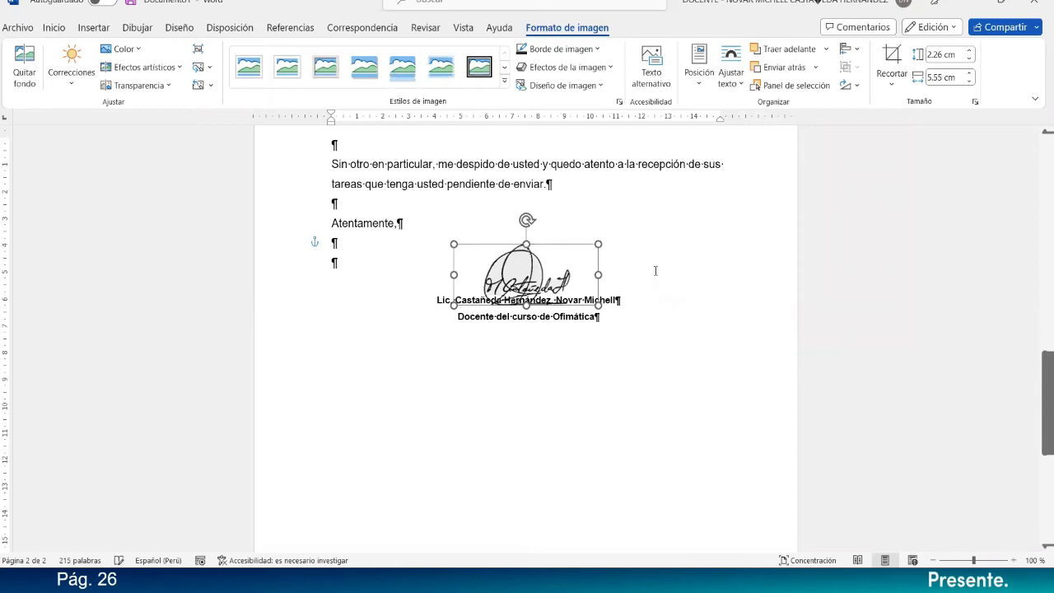
key(Down)
key(Down)
key(Down)
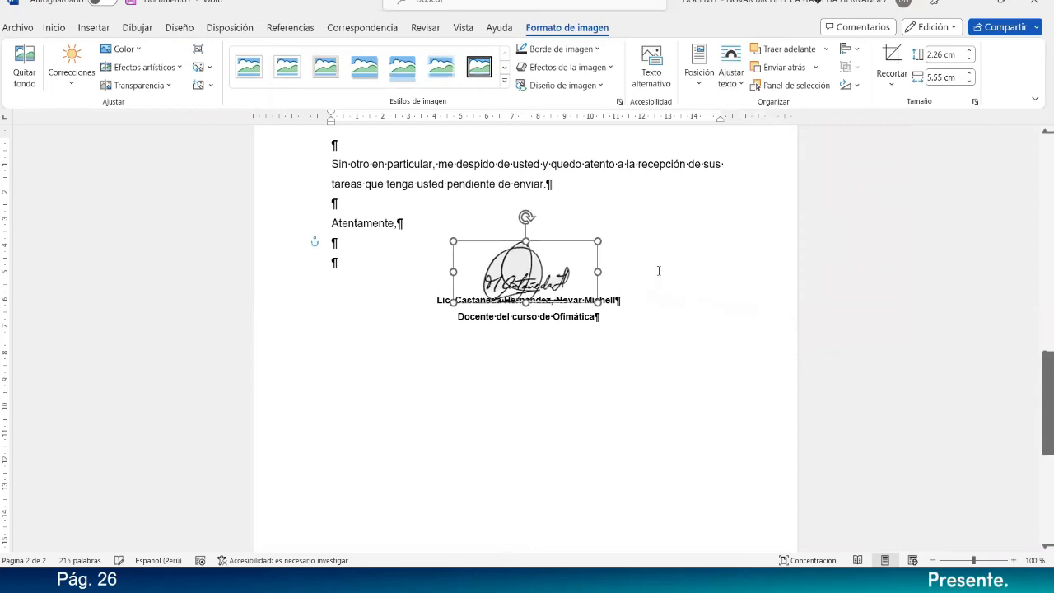
key(Down)
key(Down)
key(Down)
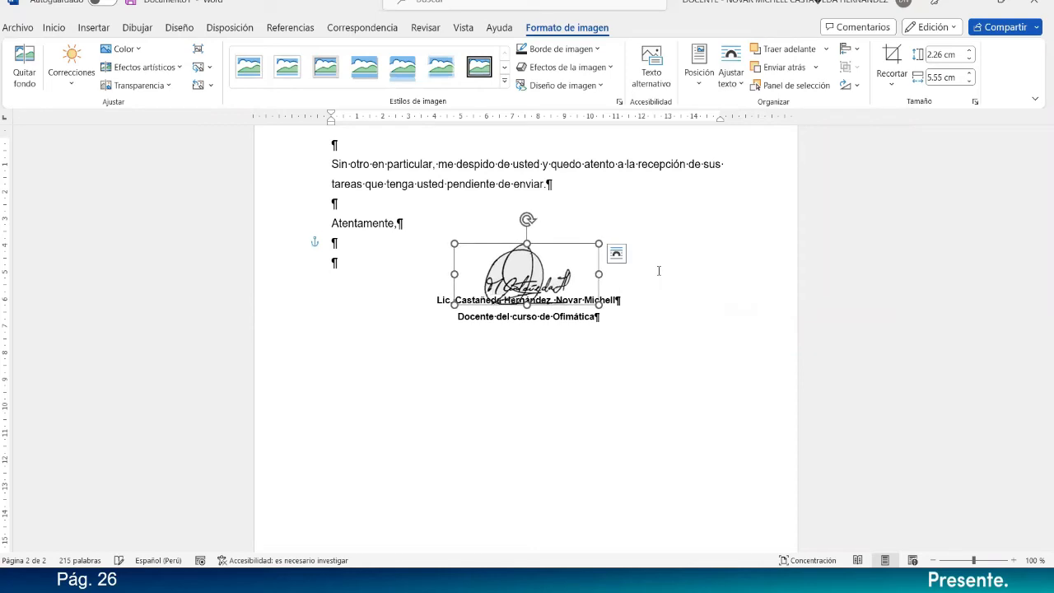
key(Up)
click(658, 270)
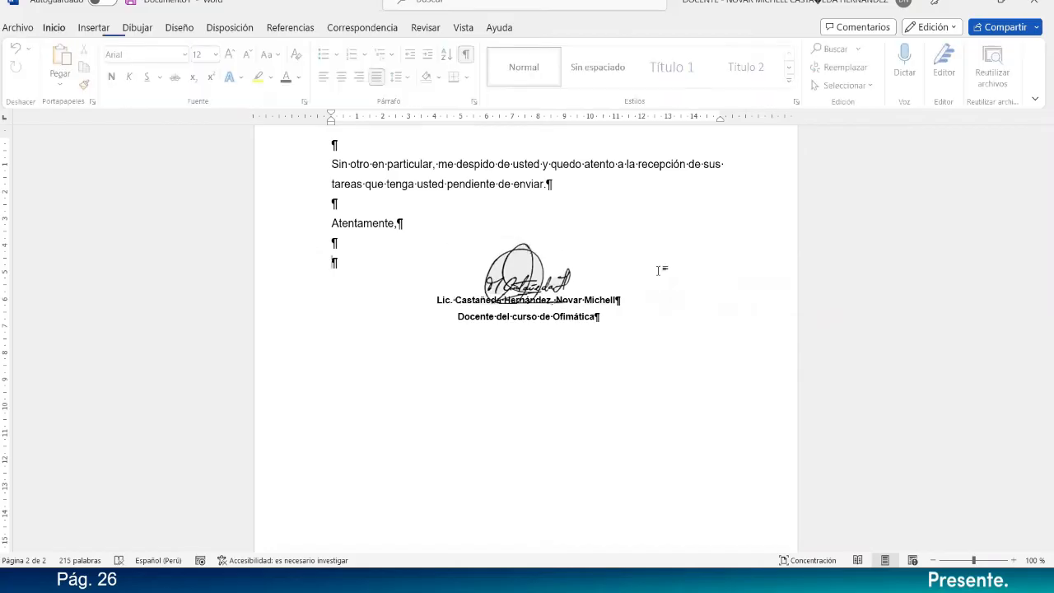
Draw a straight horizontal line about 7 cm long between the signature and the teacher's name.
click(88, 28)
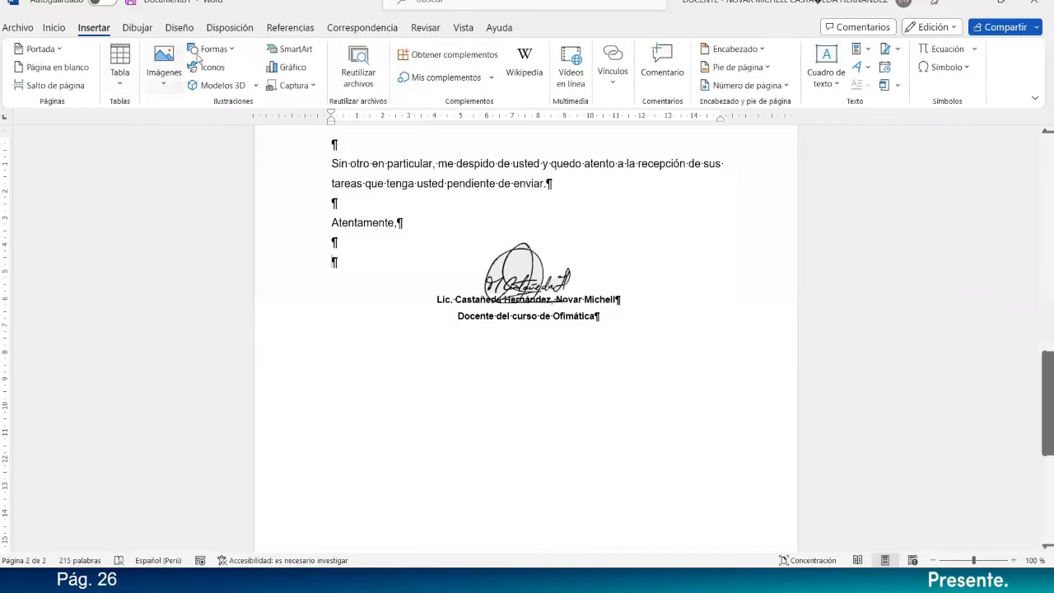
click(203, 56)
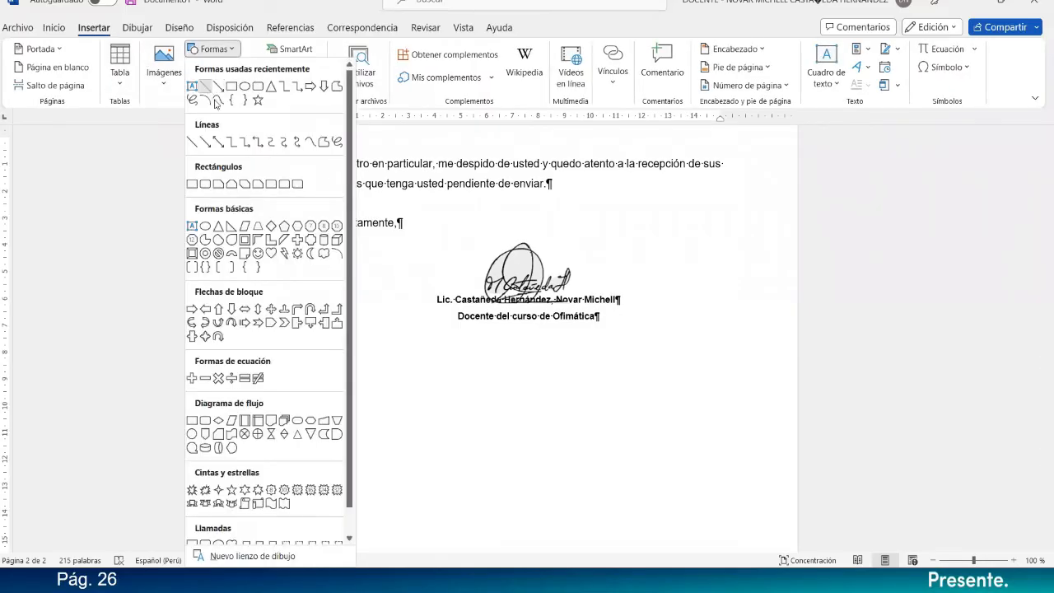
click(206, 87)
drag(435, 290, 617, 292)
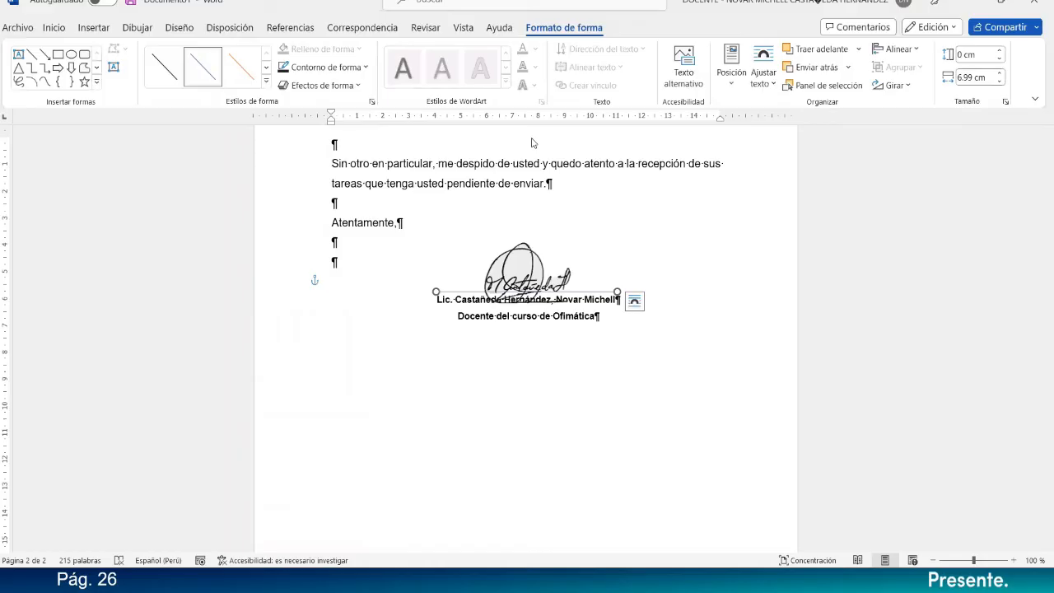
Make the signature line black with a thickness of 1 pto.
click(313, 68)
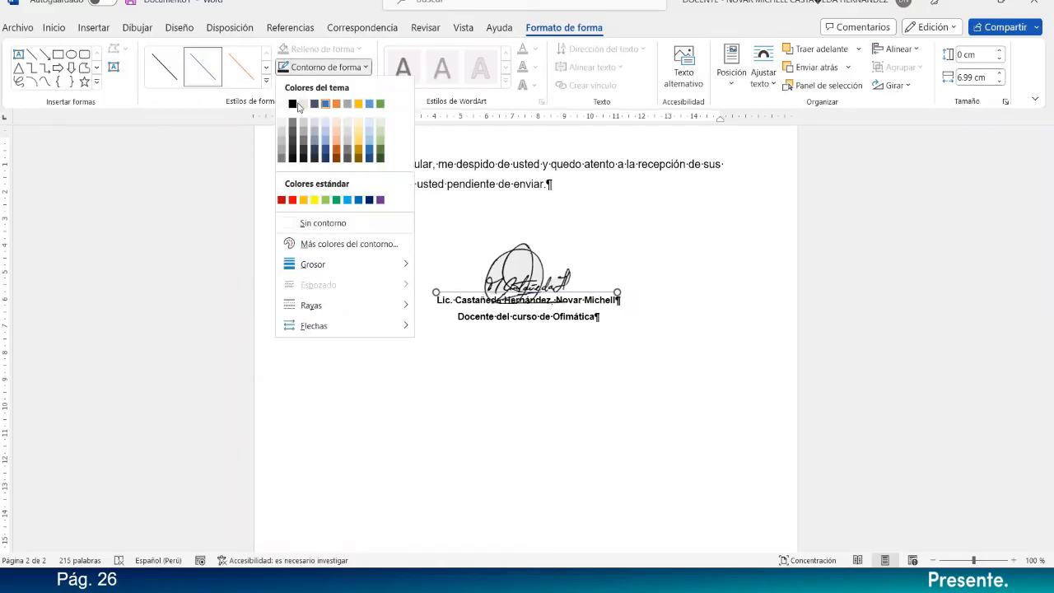
click(300, 104)
click(323, 68)
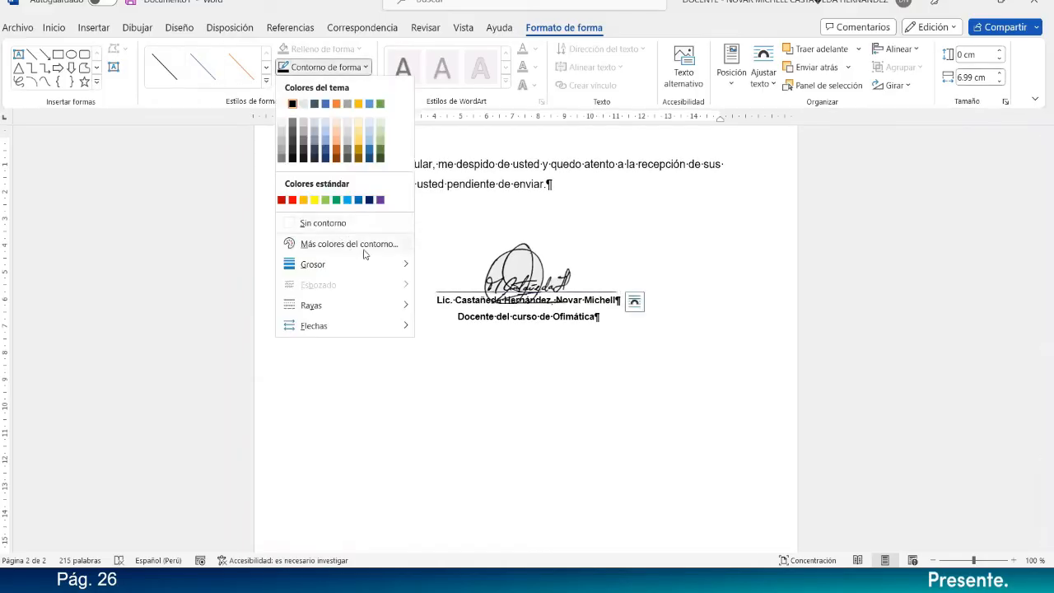
mouse_move(374, 272)
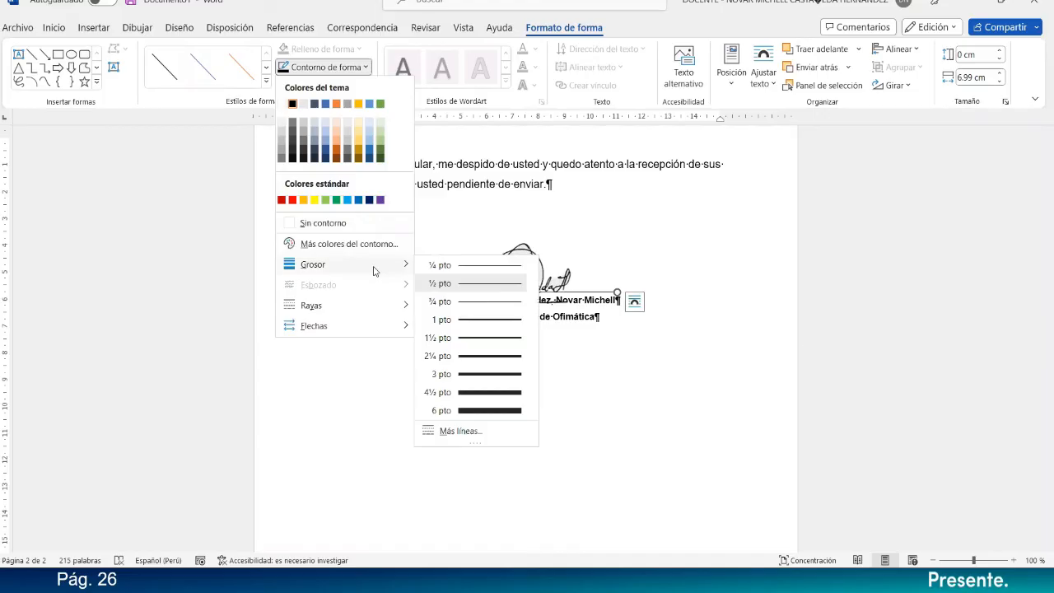
click(472, 319)
click(652, 305)
Review the announcement's layout from the signature block on the second page back up to the title.
scroll(414, 281, up, 2)
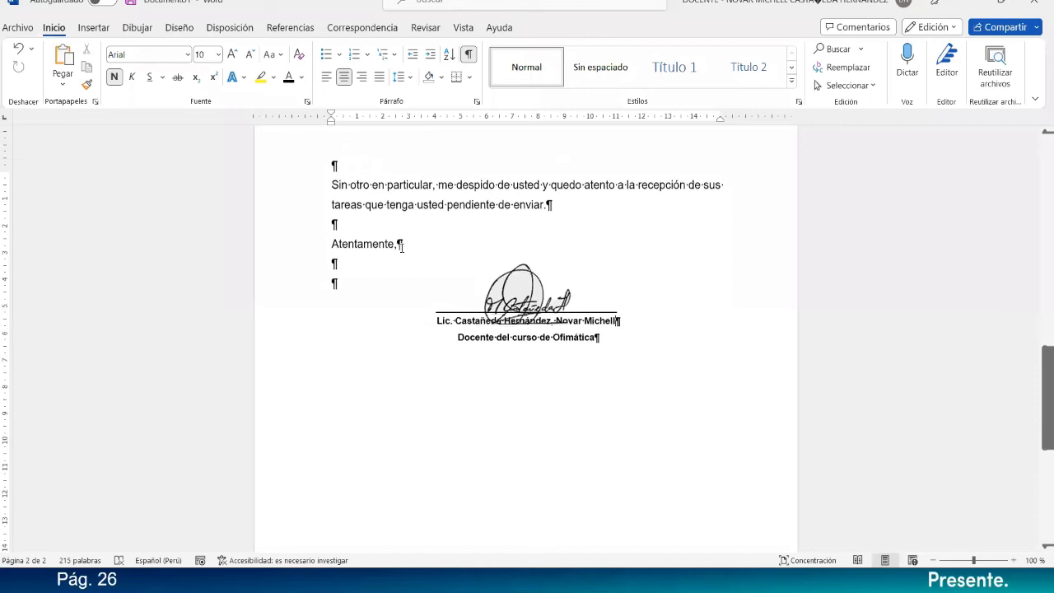
click(402, 310)
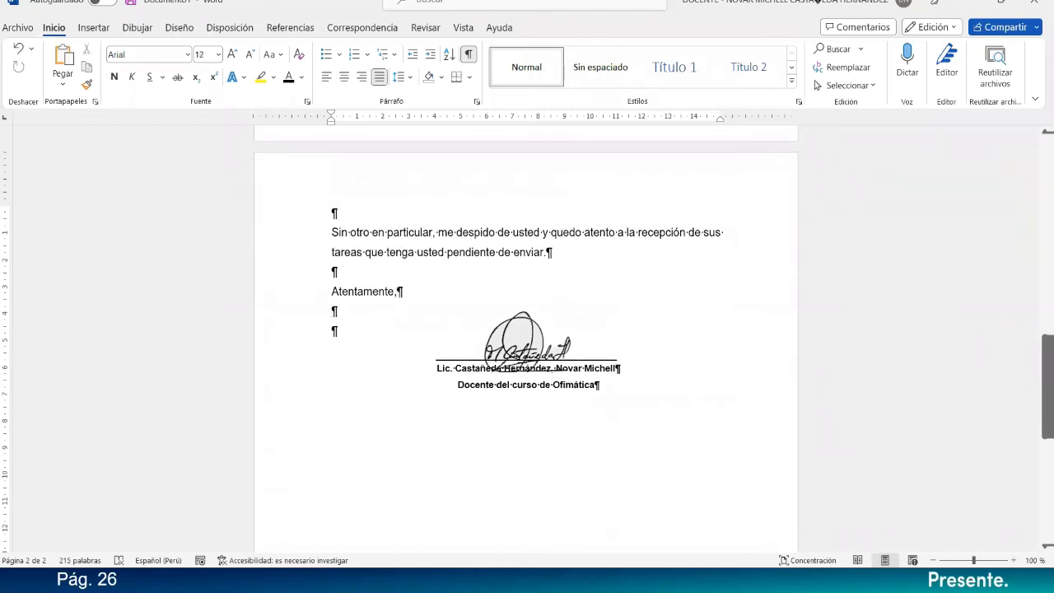
key(Return)
scroll(525, 337, down, 15)
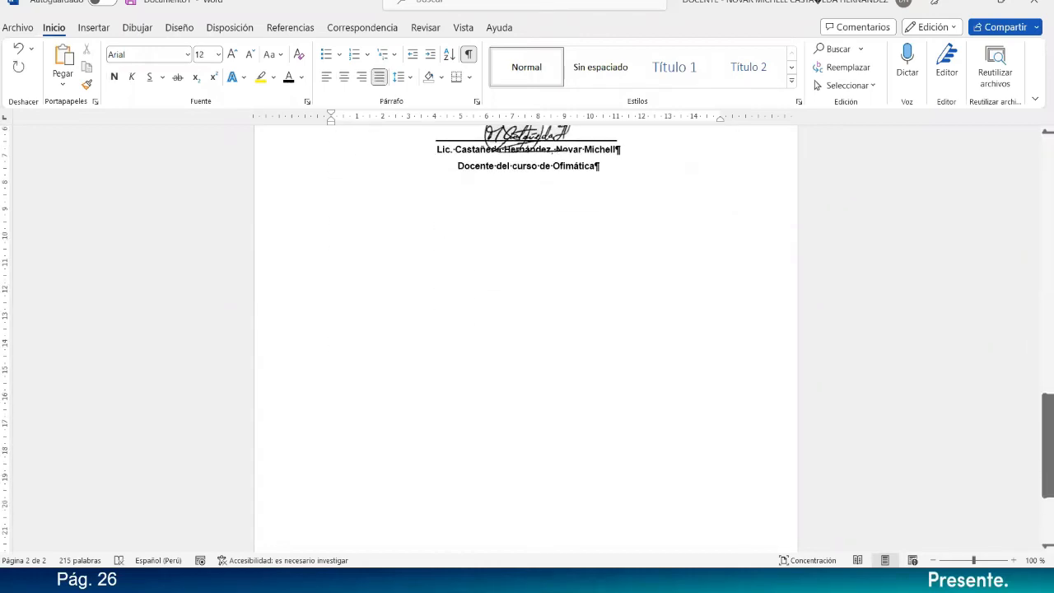
scroll(525, 337, up, 15)
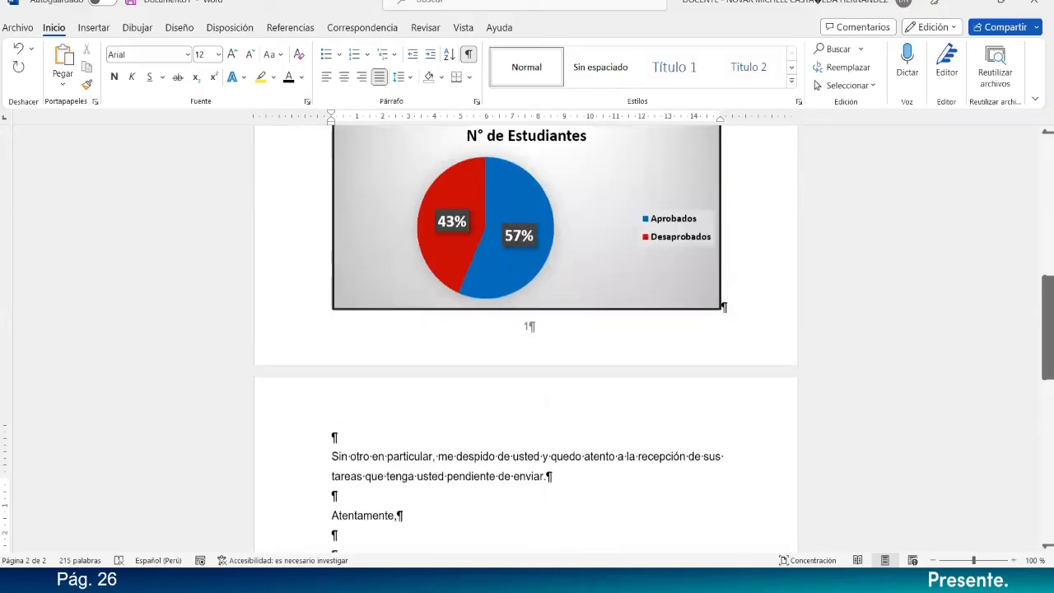
scroll(525, 337, up, 2)
scroll(526, 337, down, 5)
scroll(526, 337, up, 6)
Place the cursor after "Para:", start writing a new mail merge recipient list, and widen its window to show more columns.
click(402, 311)
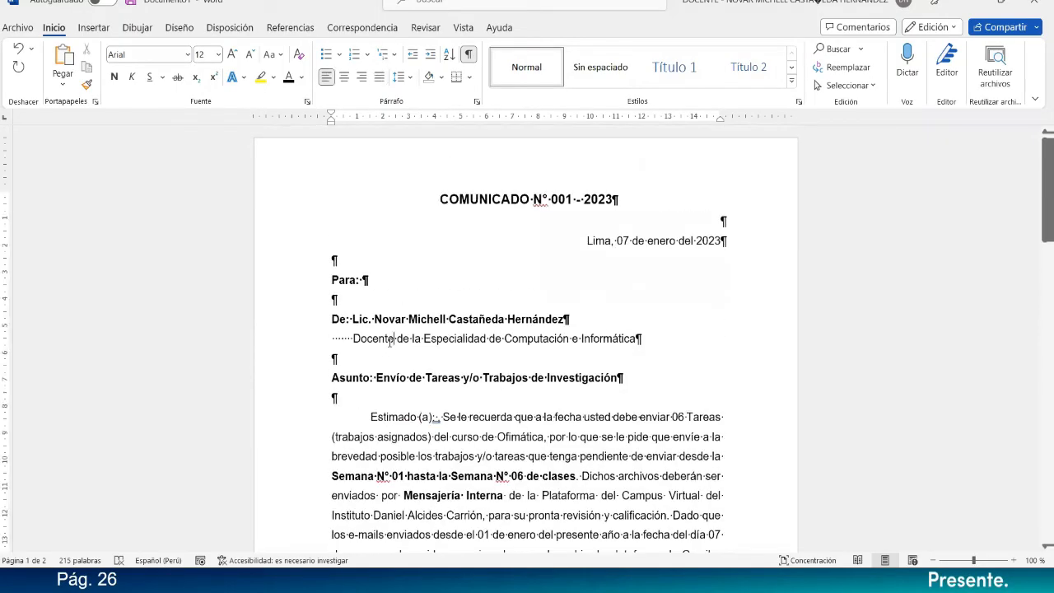
click(352, 27)
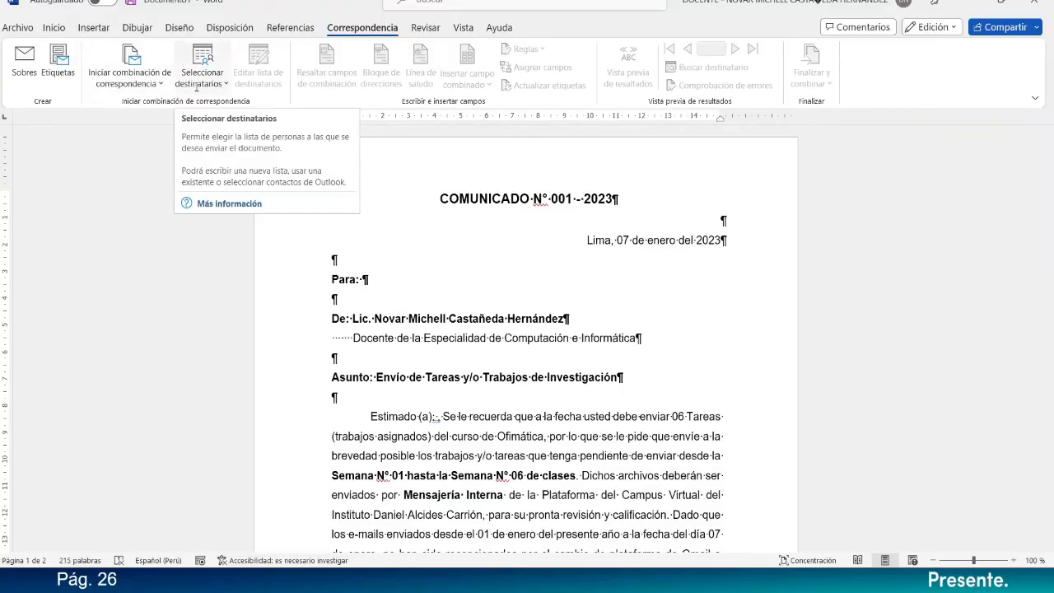
click(158, 82)
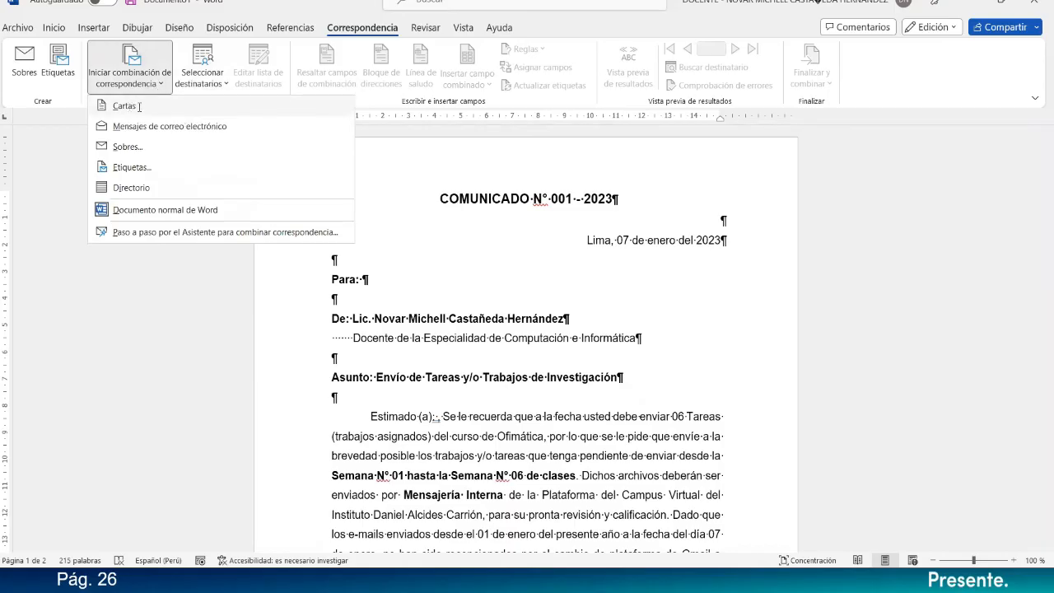
click(208, 83)
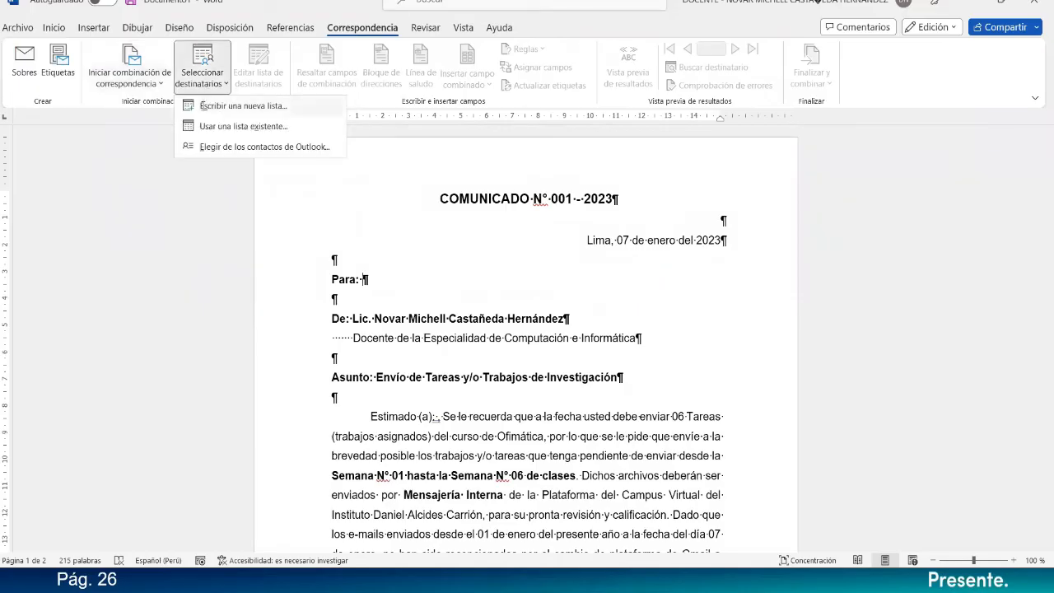
click(221, 105)
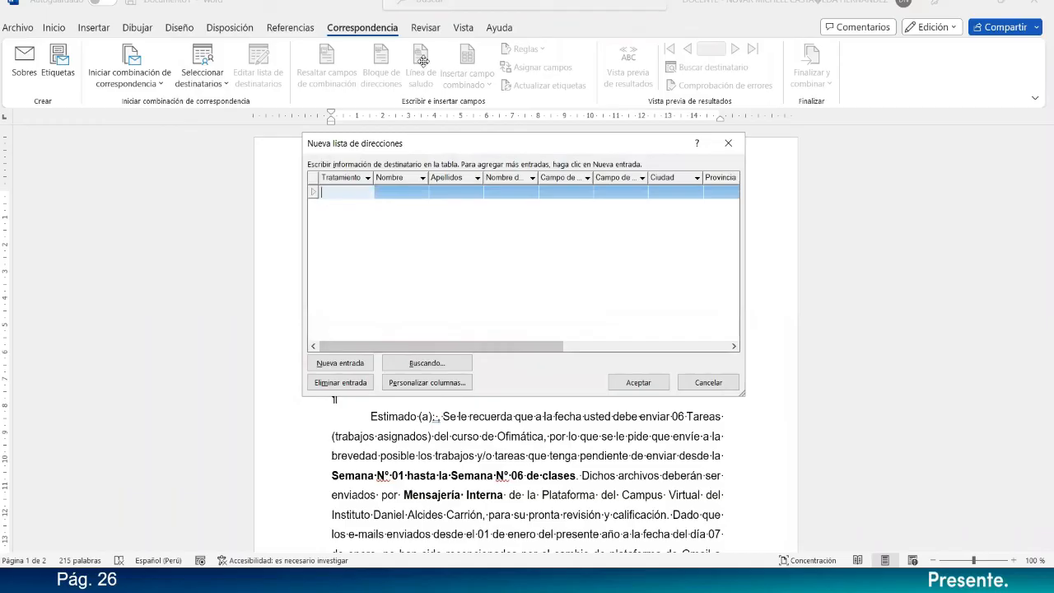
drag(530, 143, 539, 181)
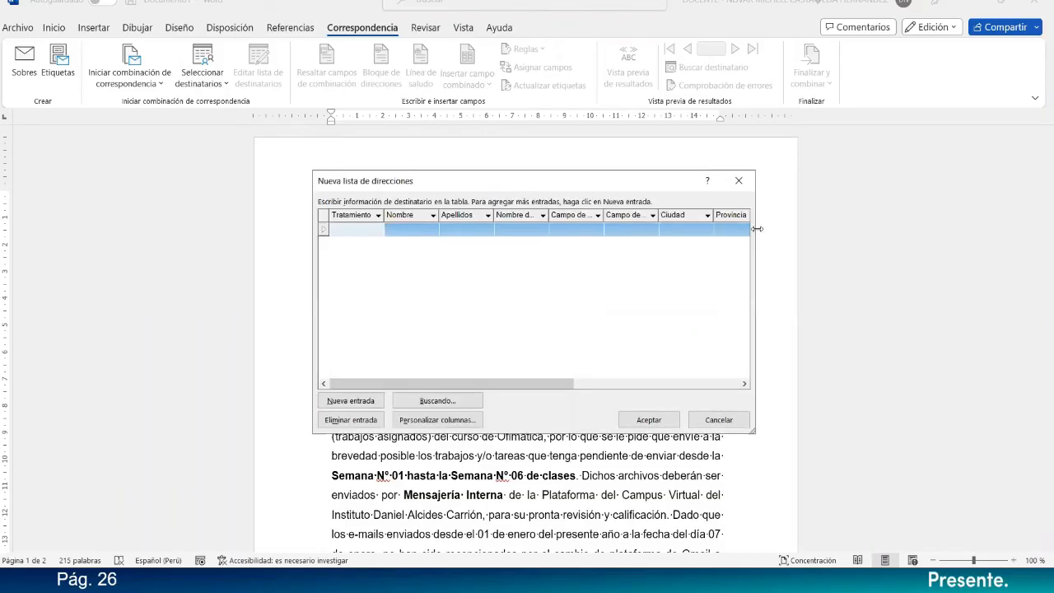
drag(756, 228, 827, 229)
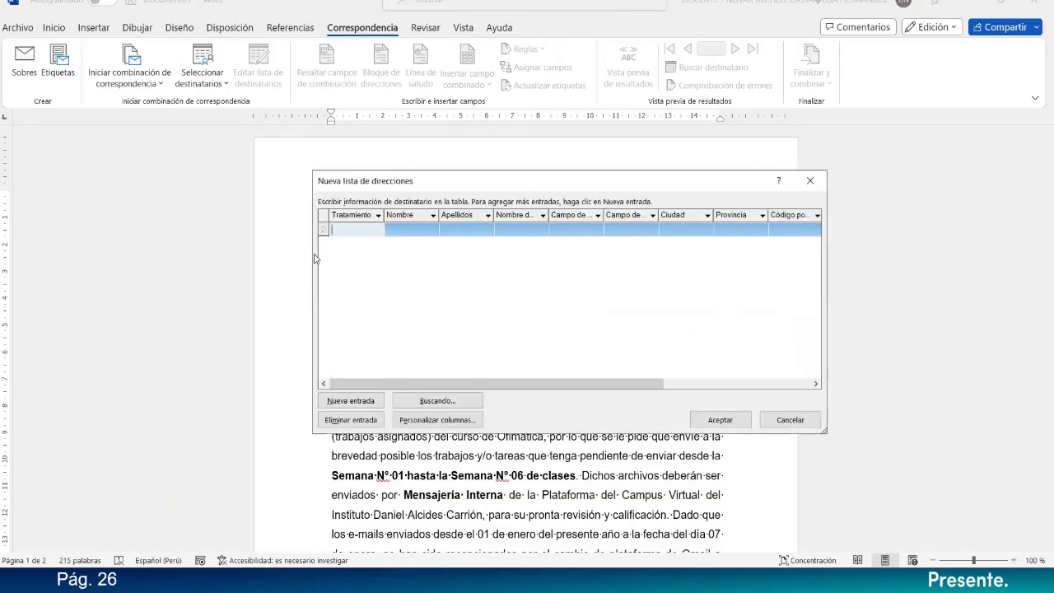
drag(311, 253, 210, 244)
Customize the address list columns by deleting the Tratamiento field and moving Apellidos above Nombre.
click(329, 419)
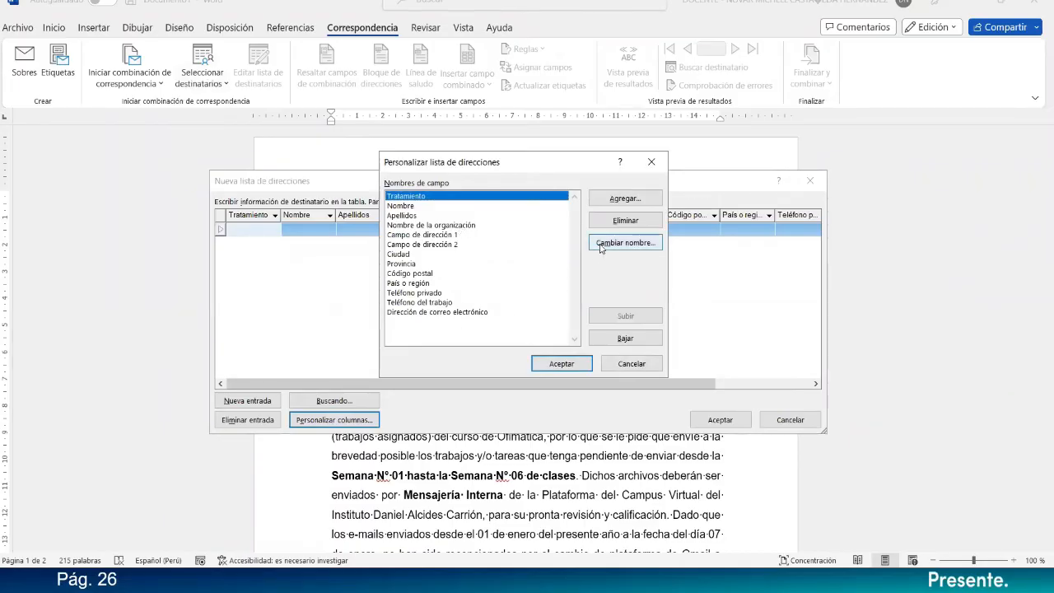
click(615, 221)
click(506, 321)
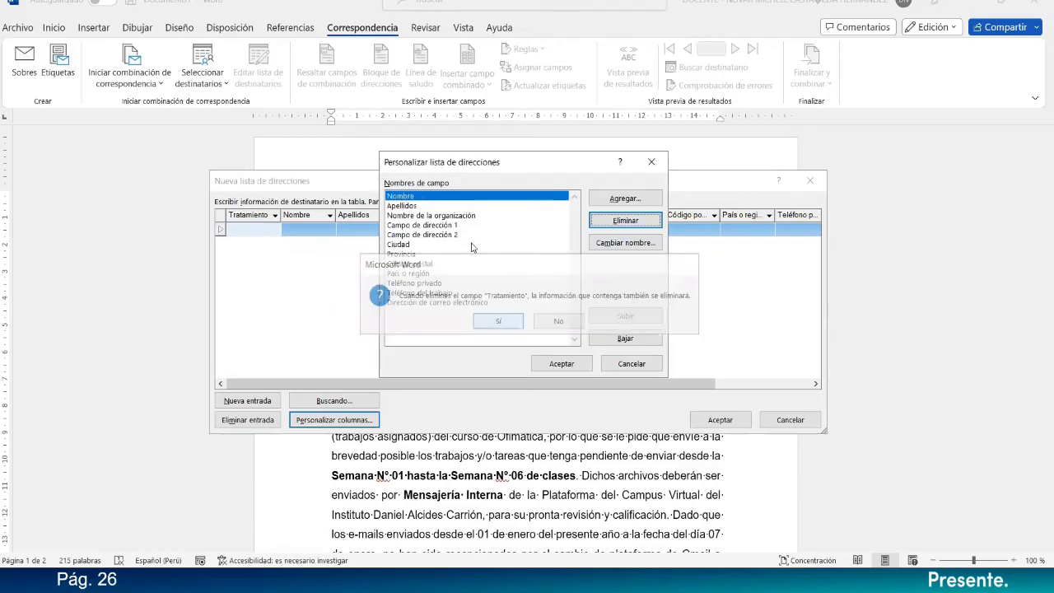
click(425, 206)
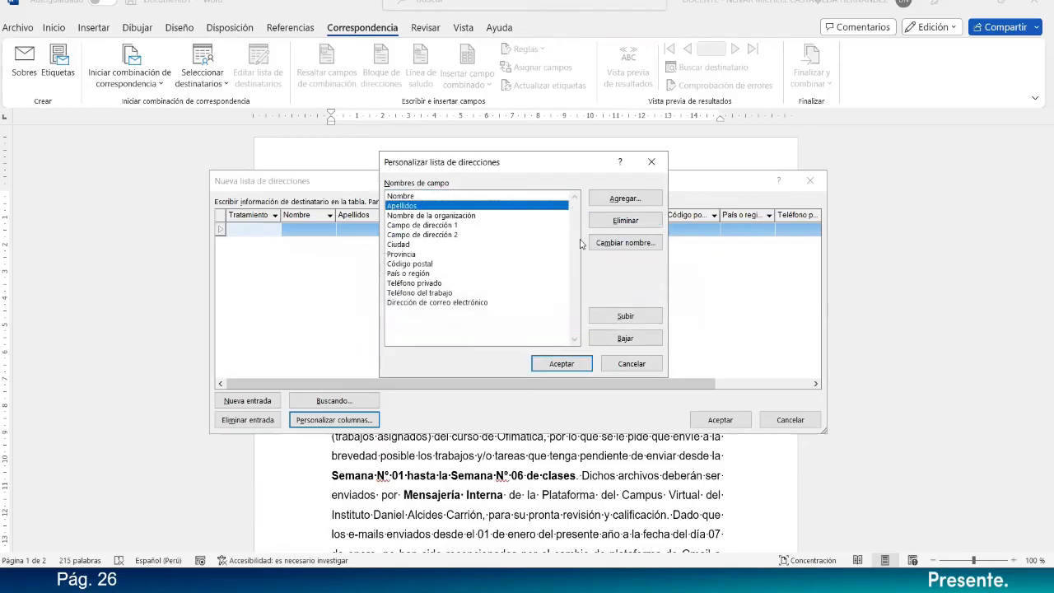
click(622, 316)
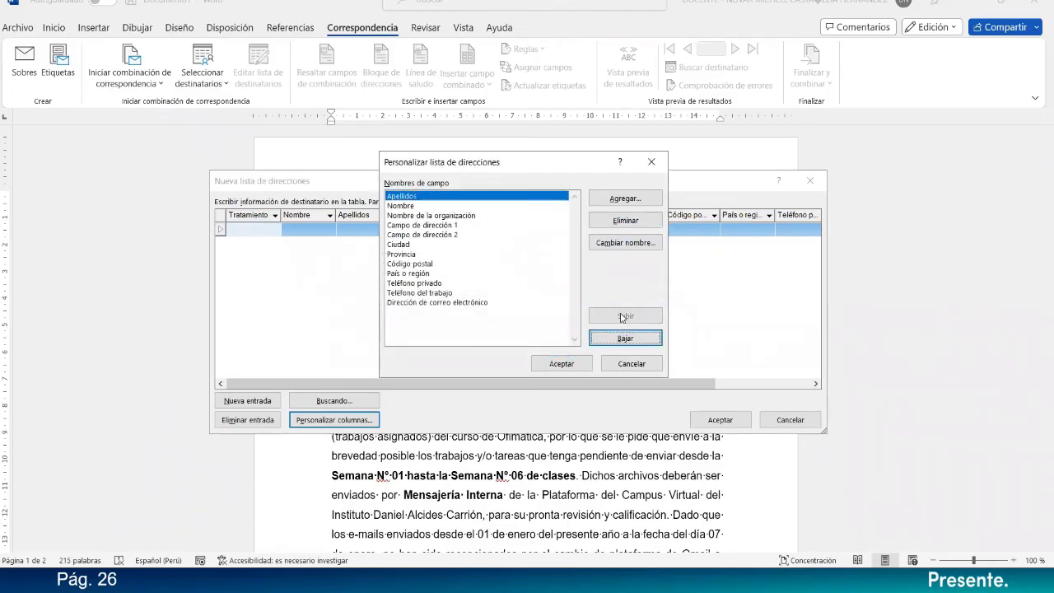
Delete the Teléfono del trabajo, Código postal and Nombre de la organización fields from the address list.
click(425, 216)
click(447, 303)
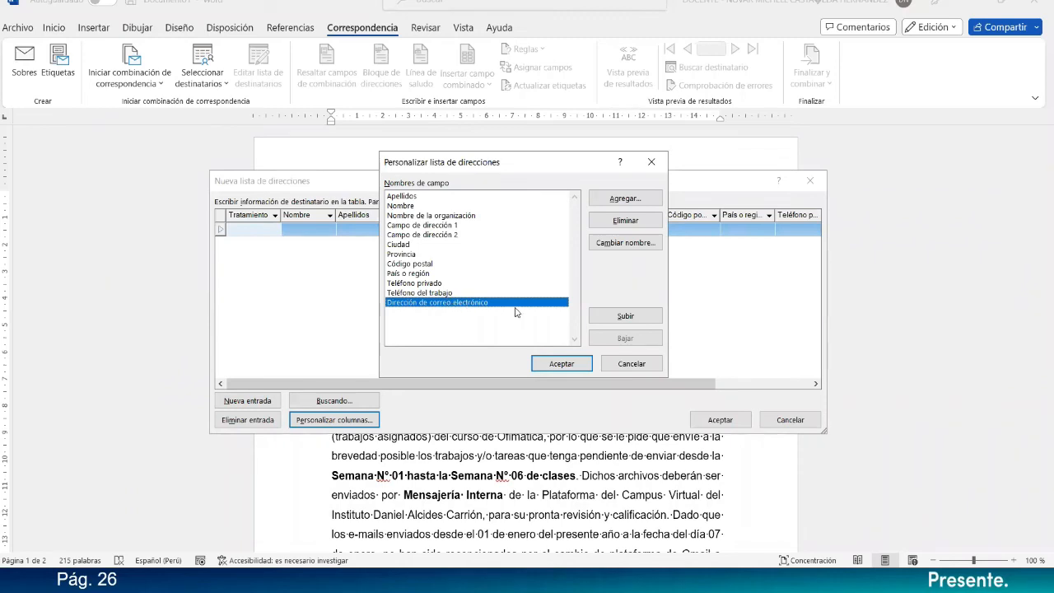
click(469, 293)
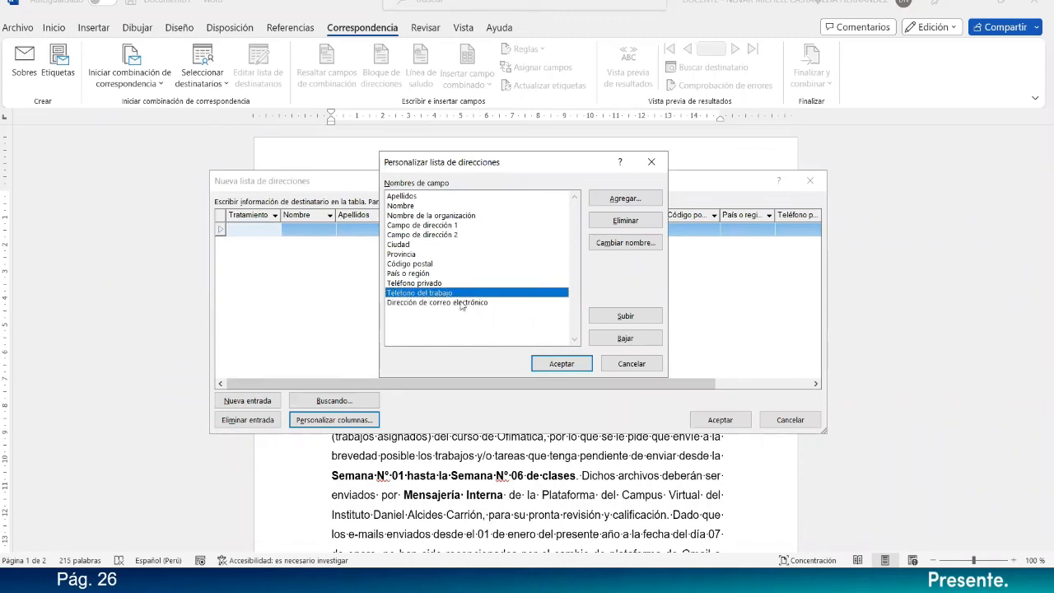
click(626, 221)
click(497, 322)
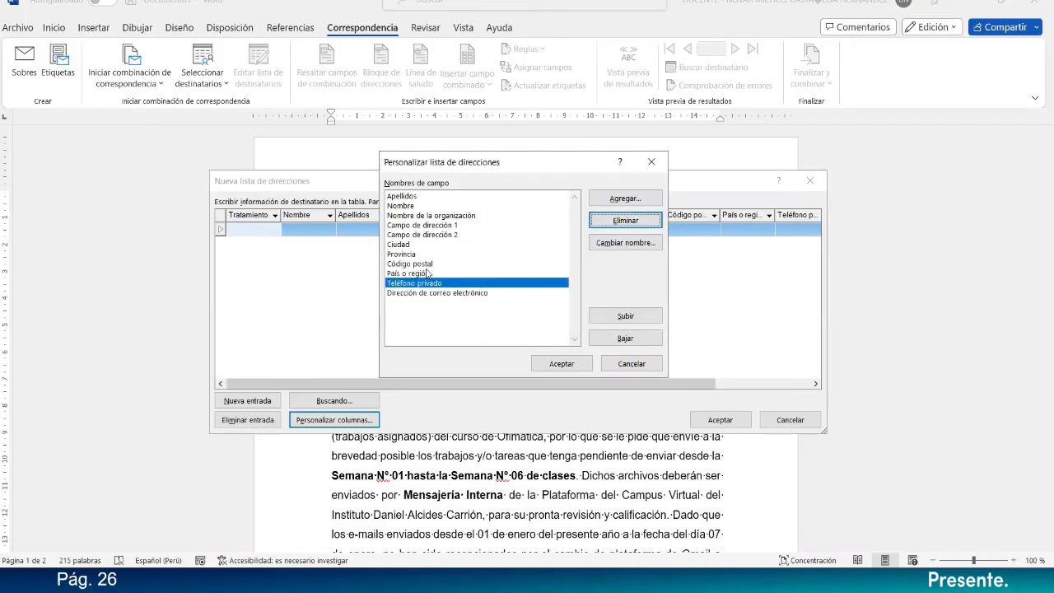
click(428, 263)
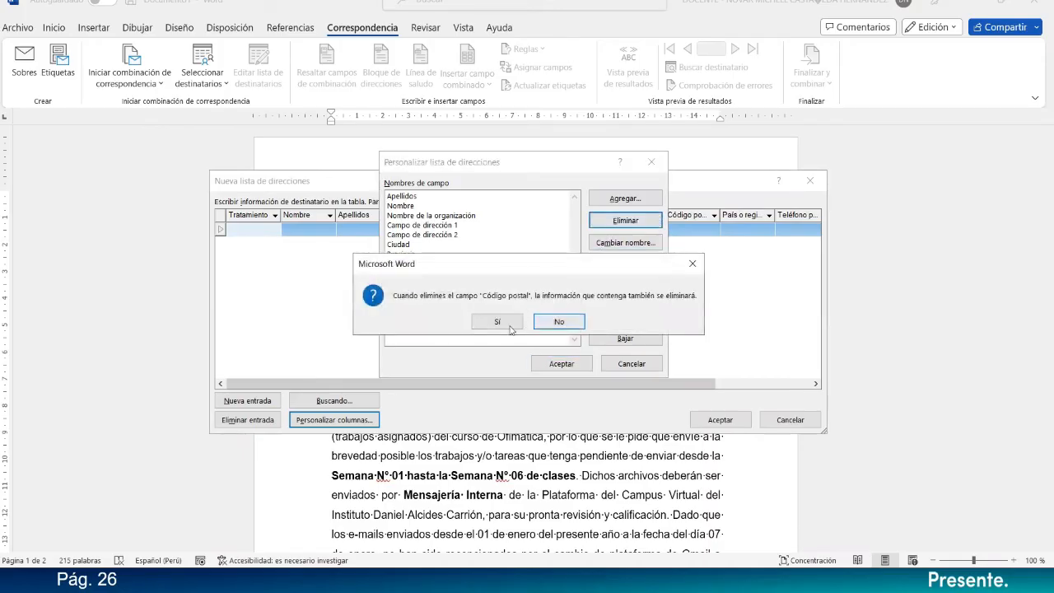
click(506, 322)
click(436, 215)
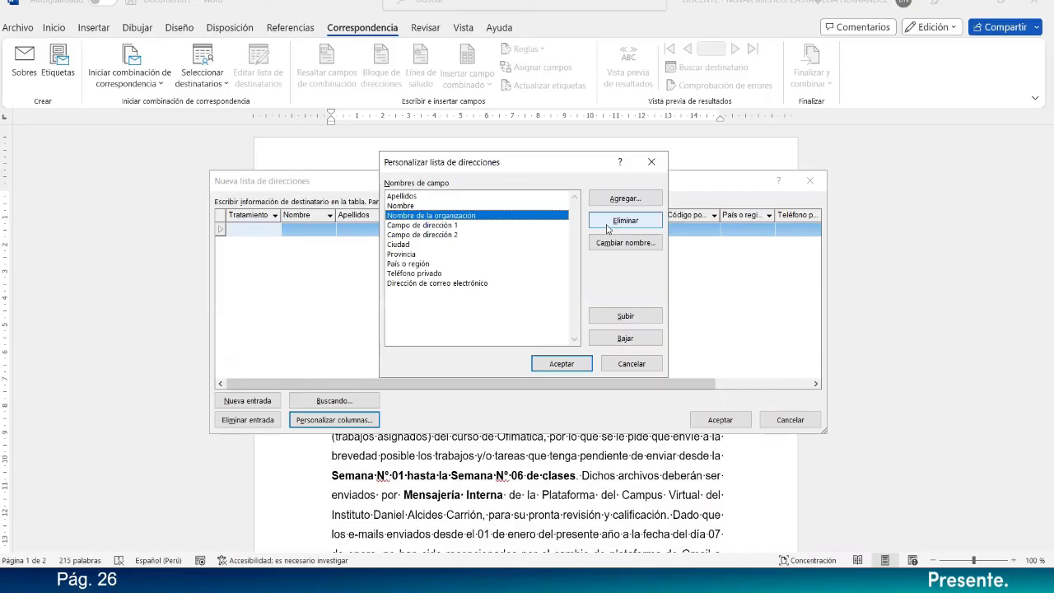
click(608, 229)
click(502, 321)
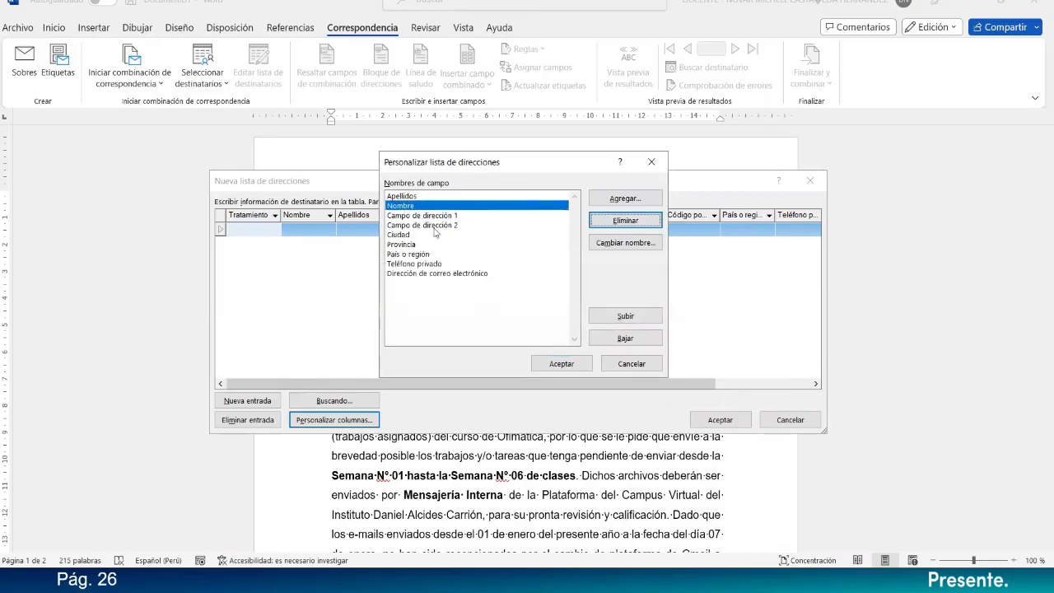
Delete the Campo de dirección 2, País o región and Teléfono privado fields from the address list.
click(436, 225)
click(625, 221)
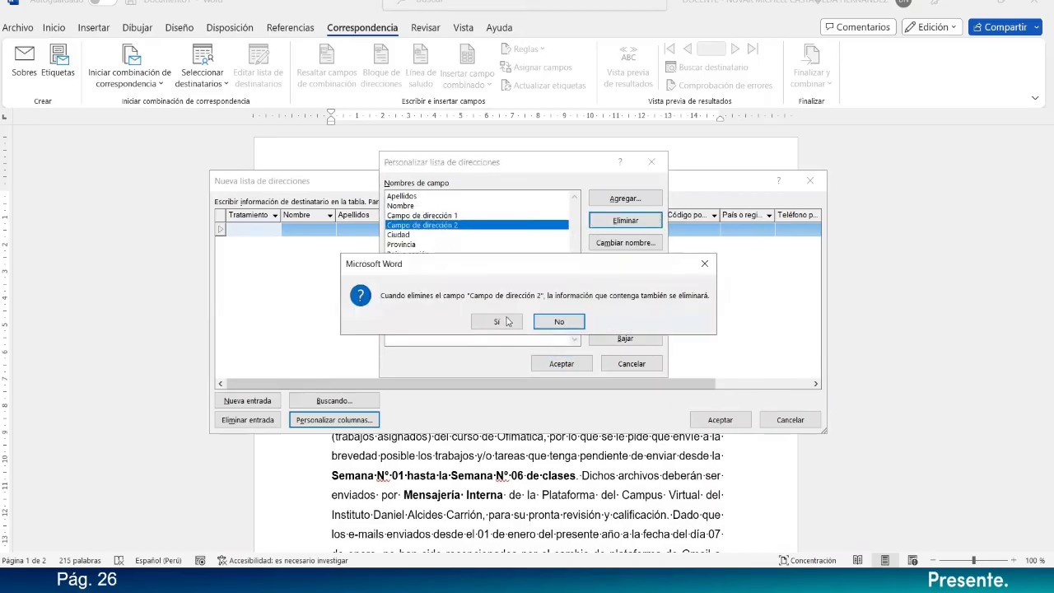
click(505, 322)
click(437, 245)
click(625, 221)
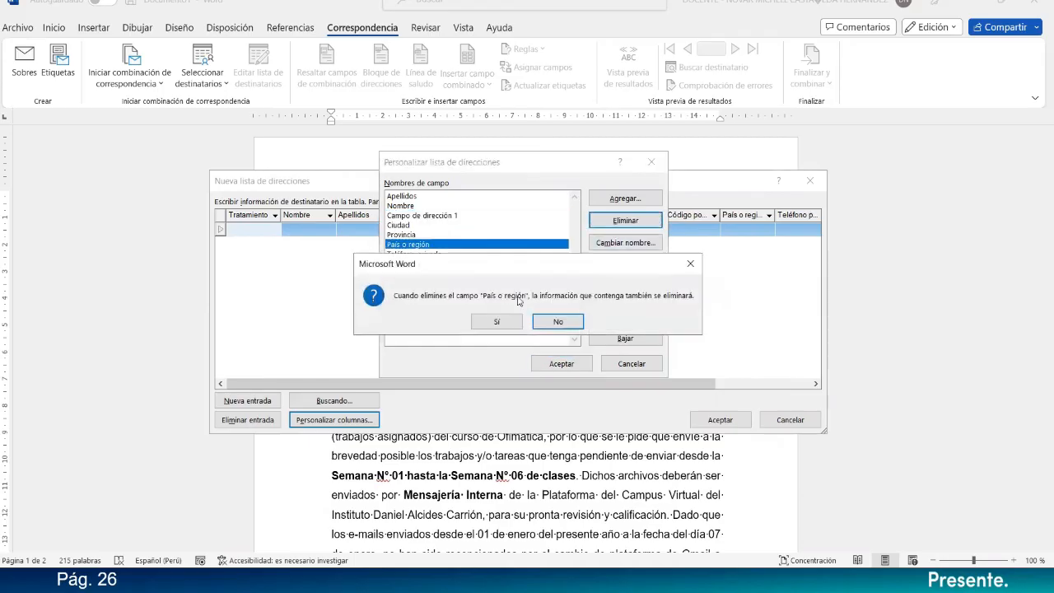
click(502, 321)
click(501, 244)
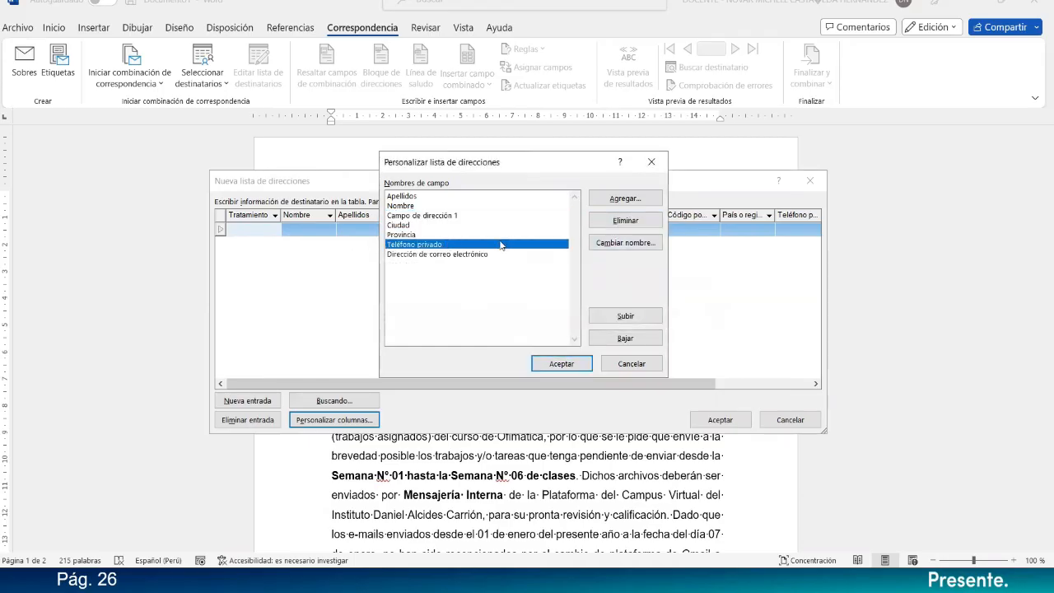
click(625, 221)
click(498, 322)
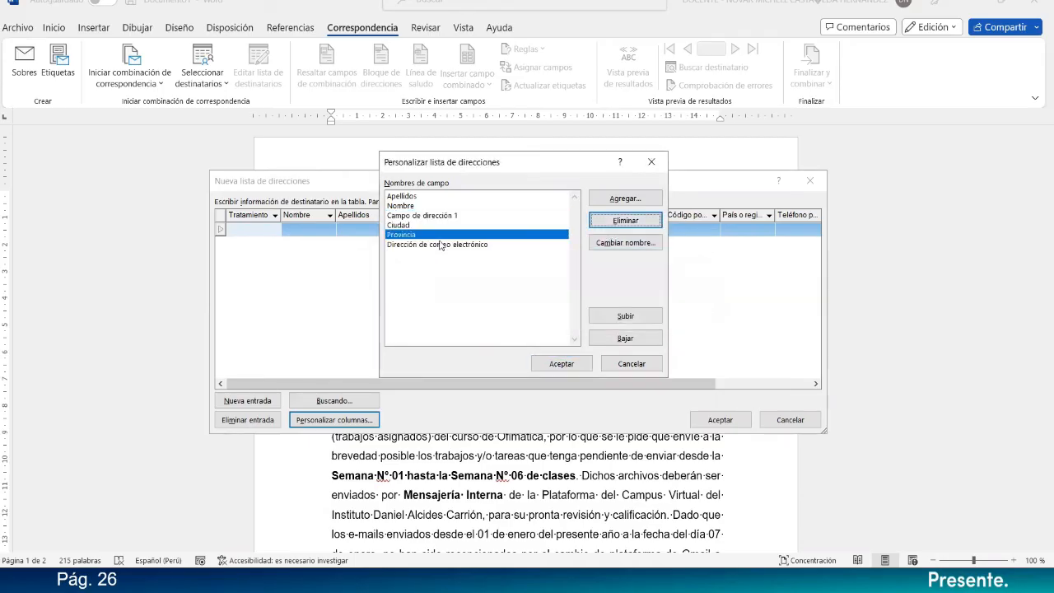
Delete the Provincia, Ciudad and Campo de dirección 1 fields and apply the column customization to the address list.
click(625, 221)
click(497, 322)
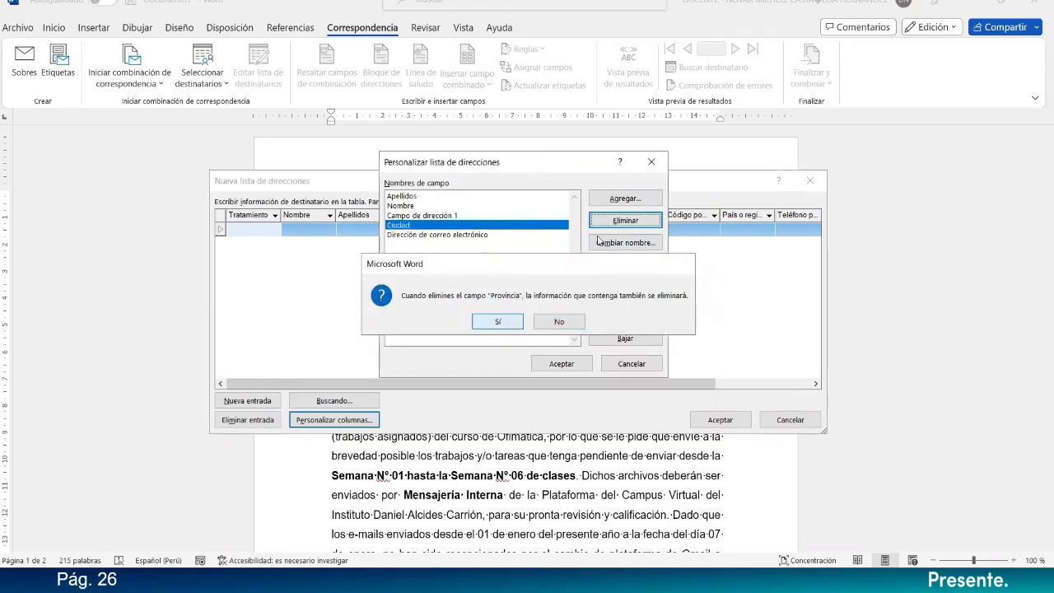
click(625, 221)
click(498, 322)
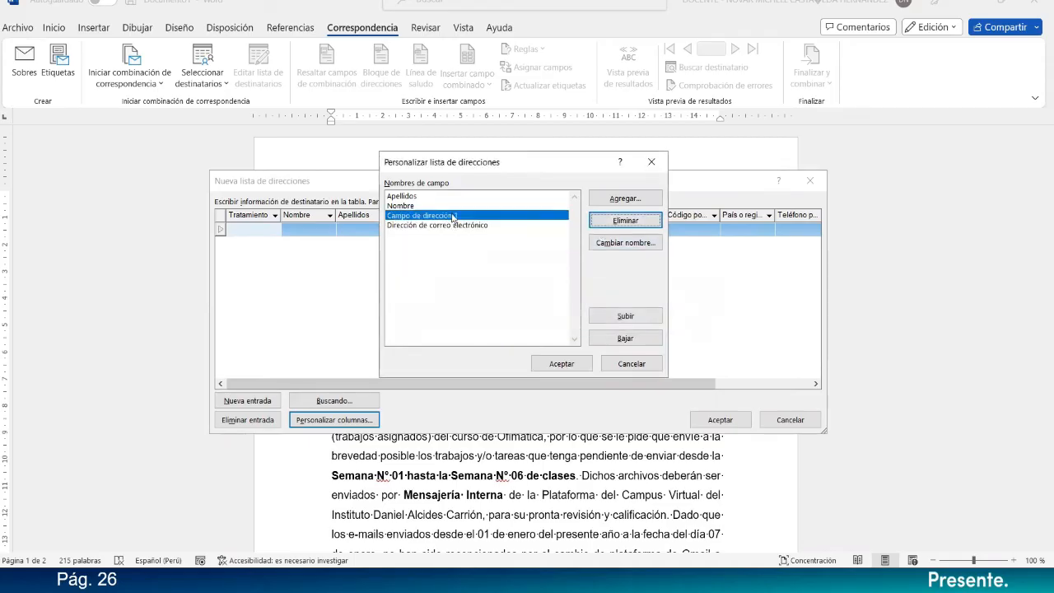
click(624, 221)
click(510, 327)
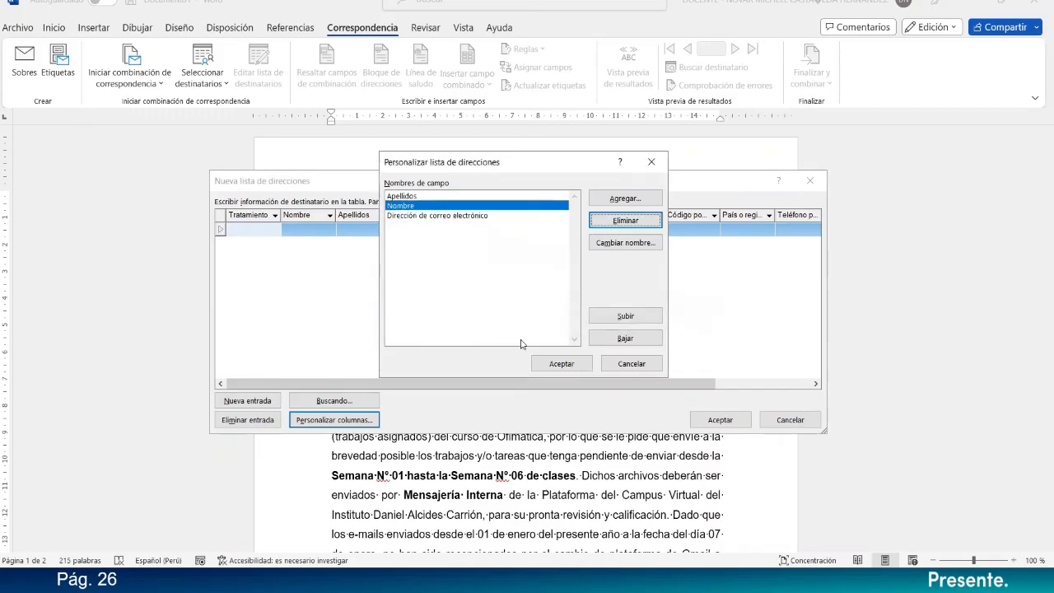
click(558, 367)
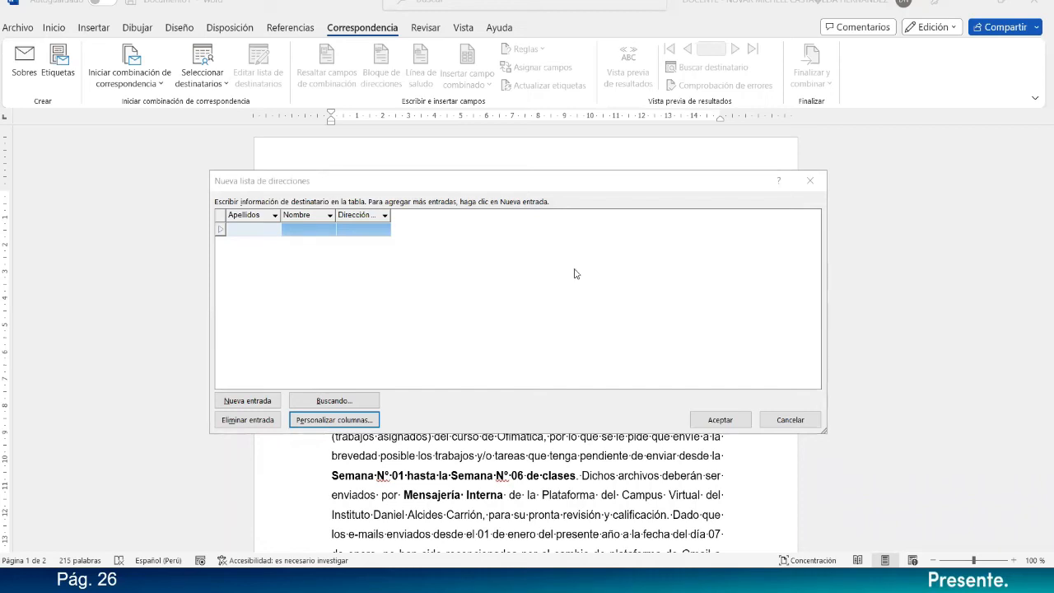
Enter the first recipient's surnames under Apellidos and given names under Nombre.
click(276, 228)
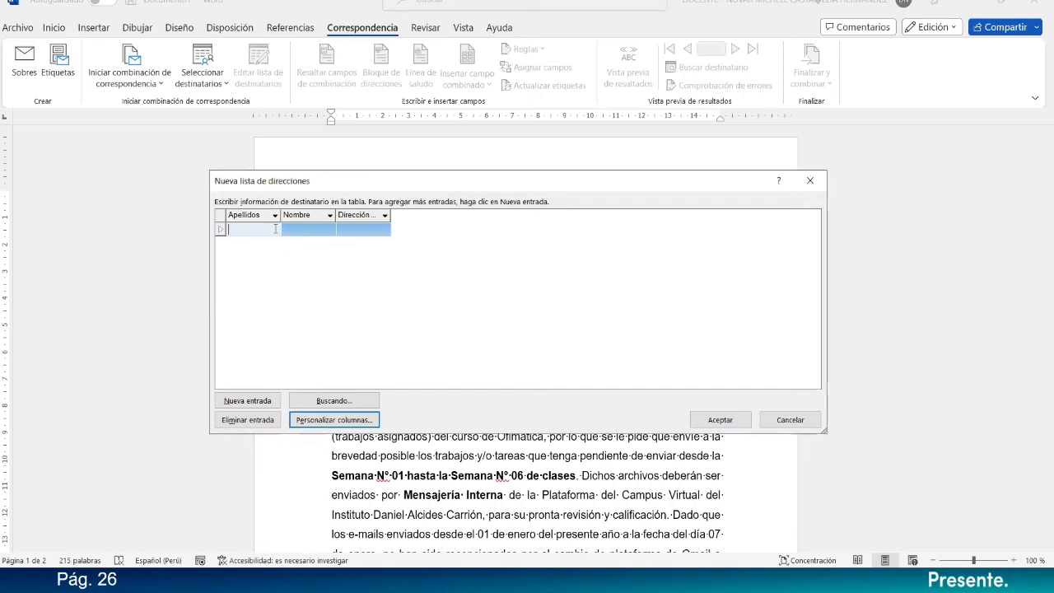
key(Tab)
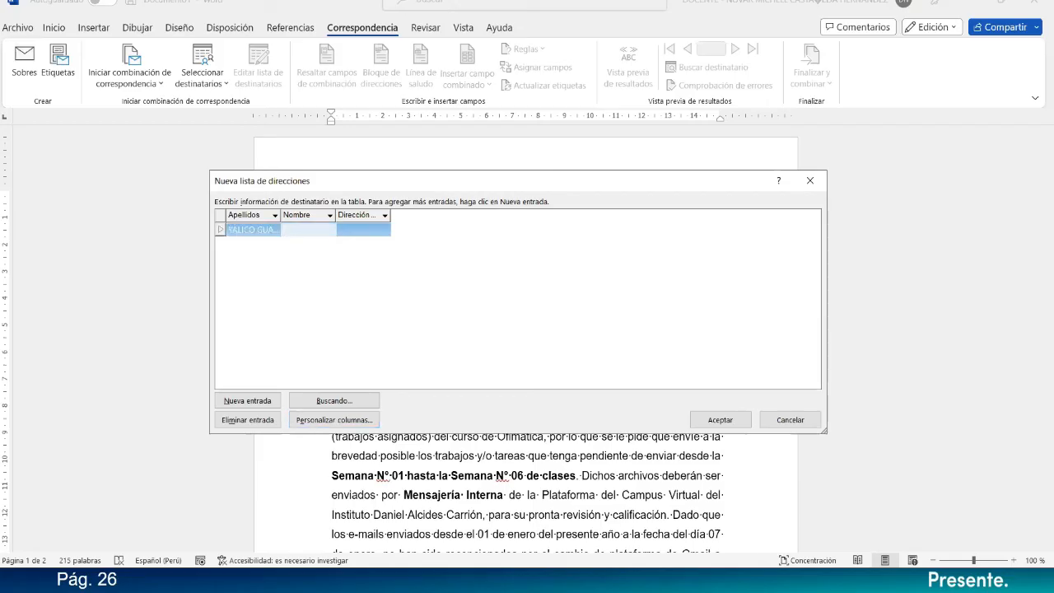
click(331, 249)
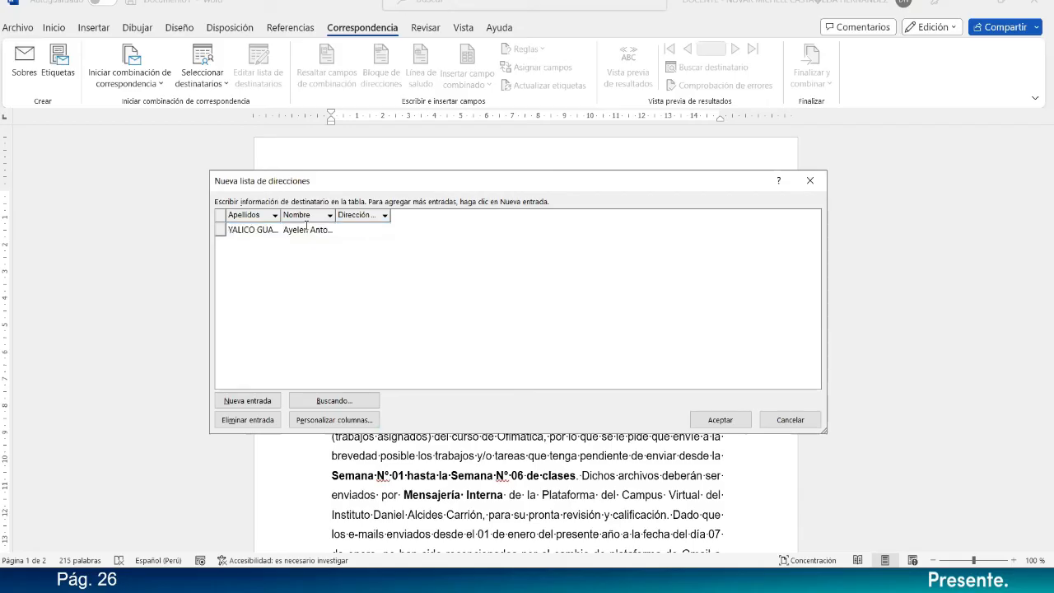
Widen the Nombre, Apellidos and Dirección de correo electrónico columns so their full contents and headings fit.
drag(335, 215, 375, 215)
drag(281, 215, 310, 215)
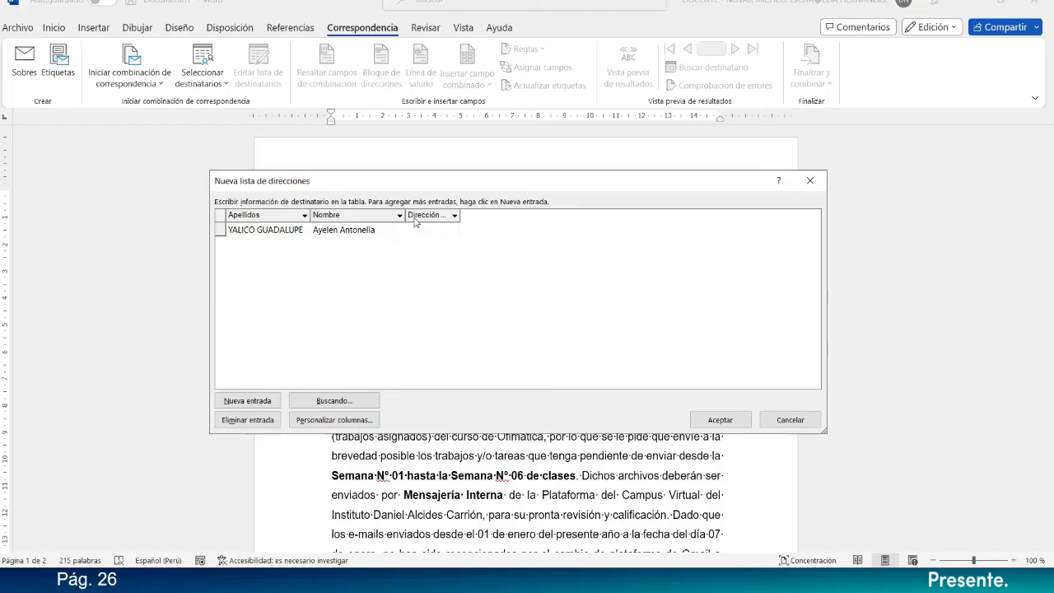
drag(458, 215, 574, 215)
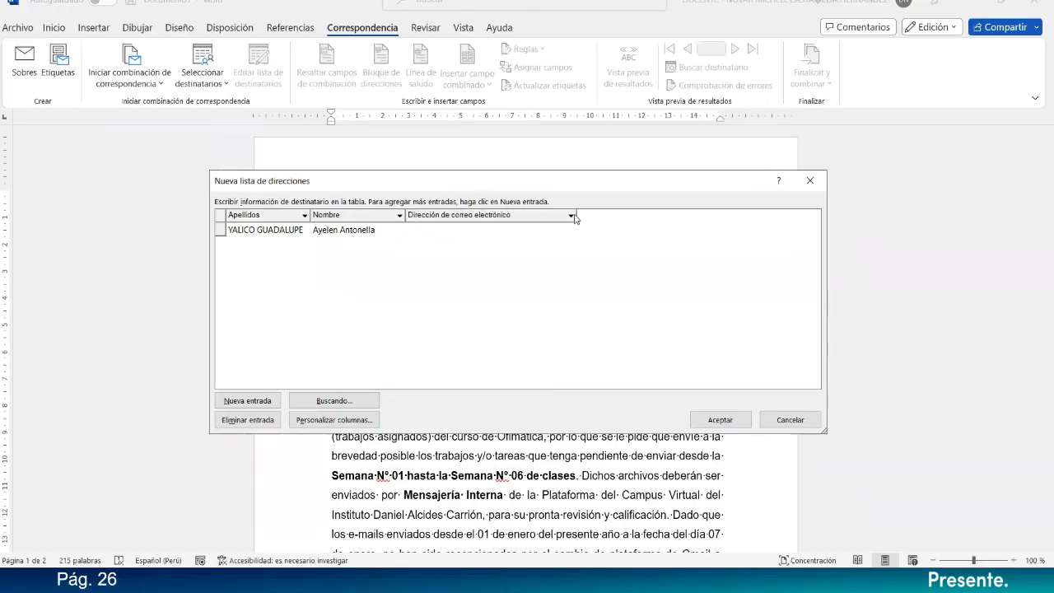
click(473, 234)
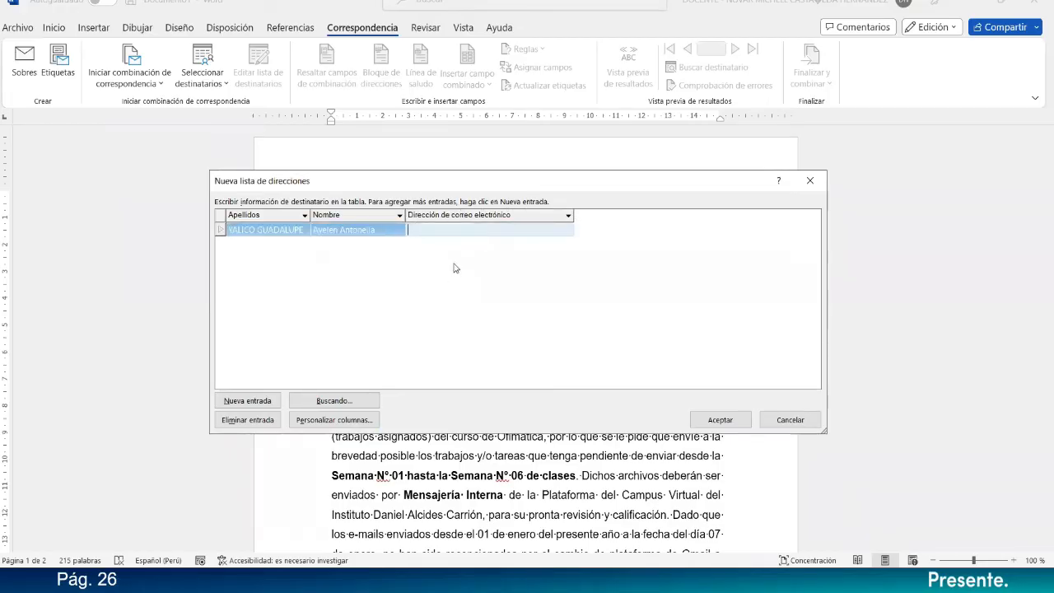
click(453, 264)
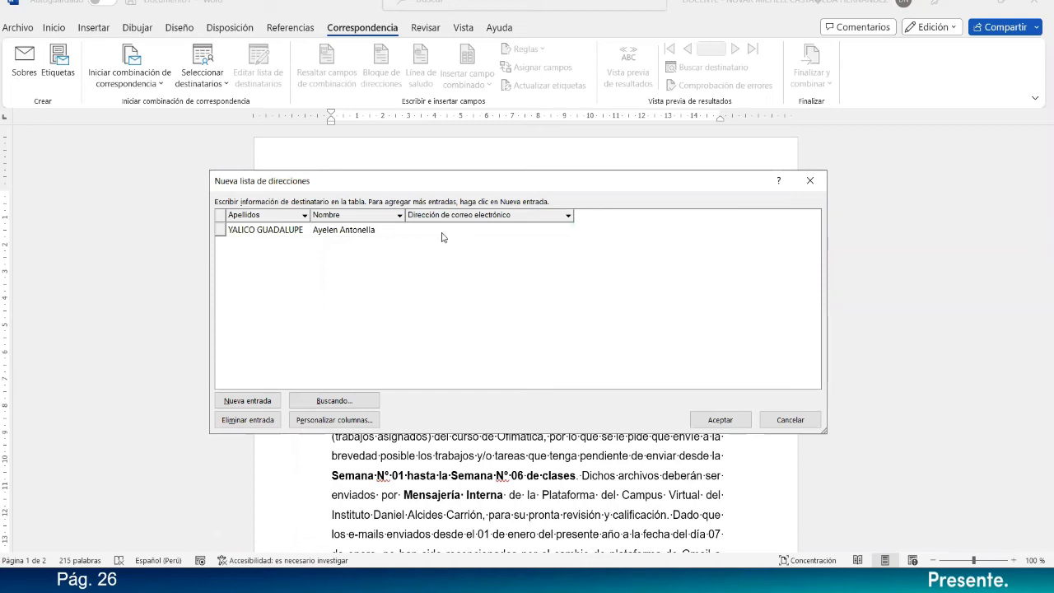
click(442, 234)
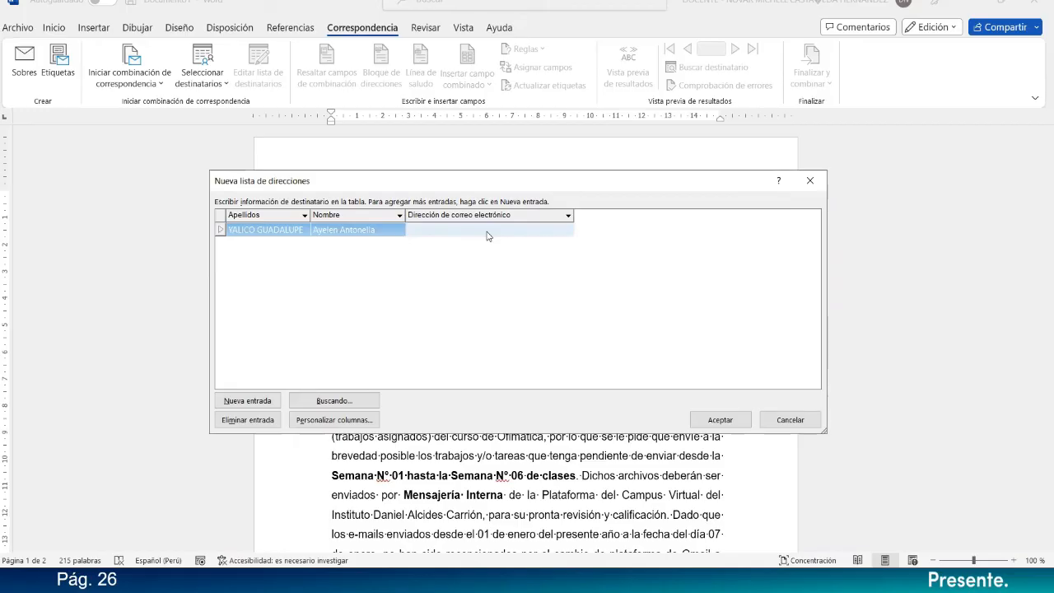
click(395, 84)
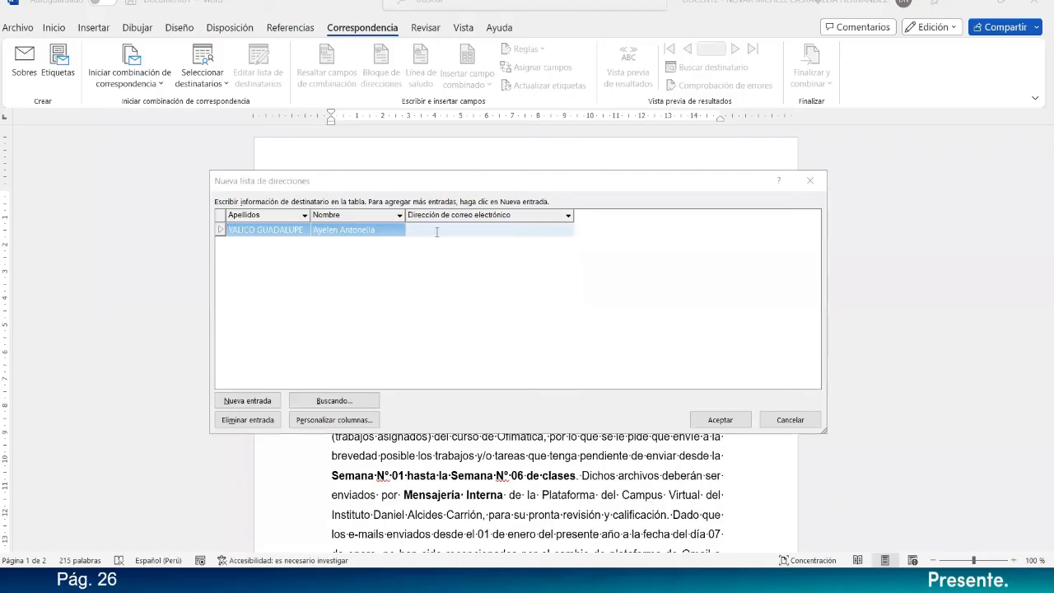
Add a second entry to the address list and fill in that recipient's surnames and given names.
click(258, 398)
key(alt+Tab)
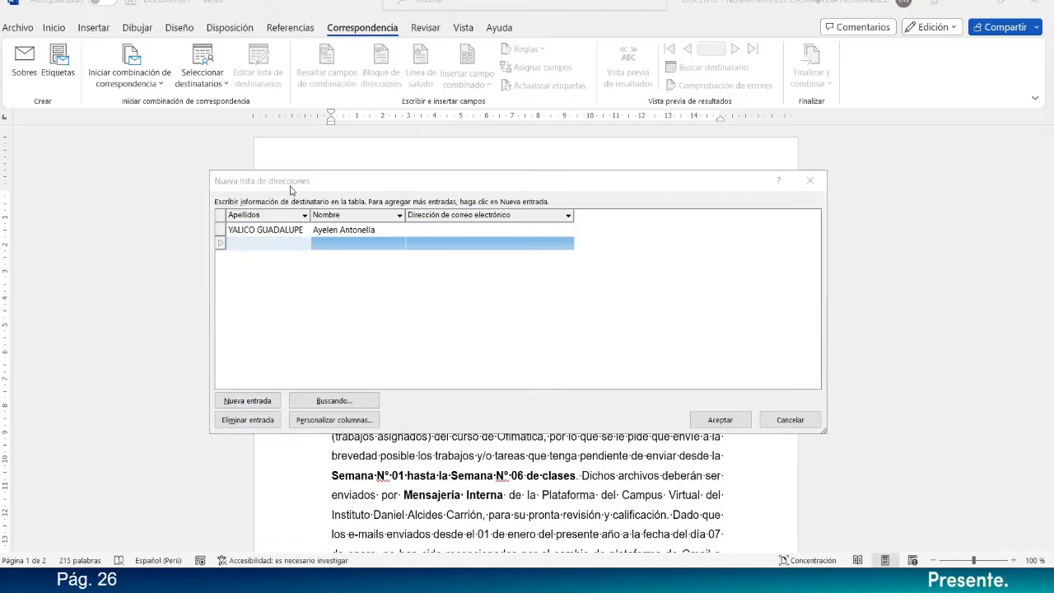
click(449, 230)
click(262, 244)
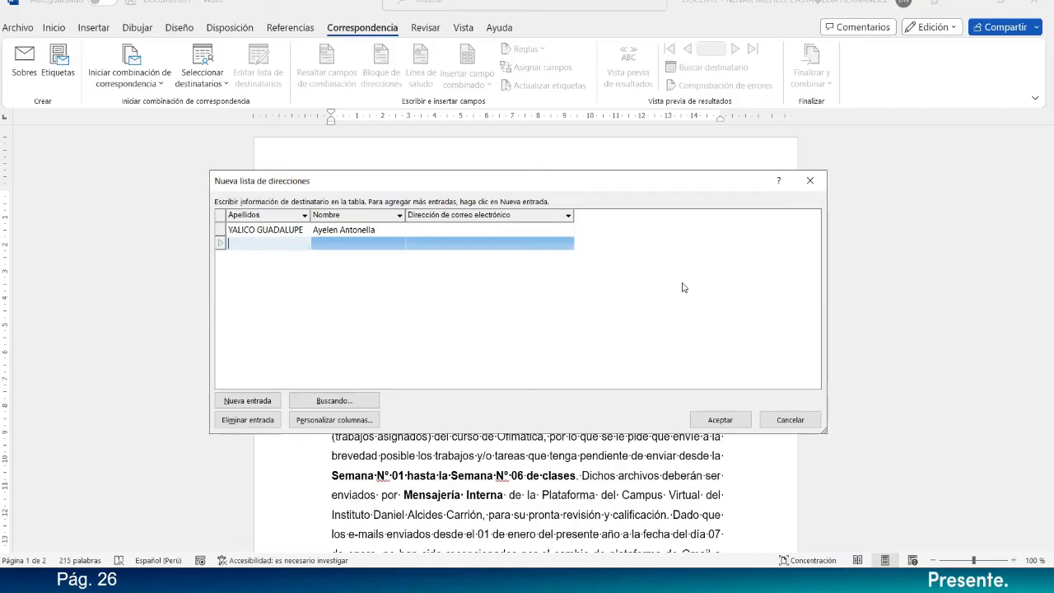
click(251, 247)
key(Tab)
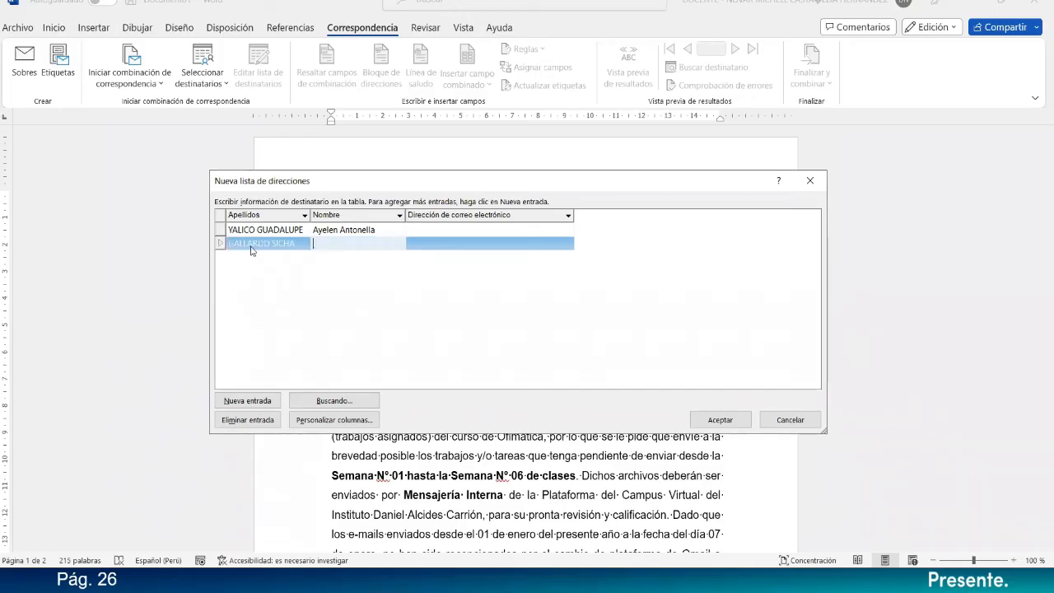
Add a third entry to the address list with the recipient's surnames and given name.
click(256, 407)
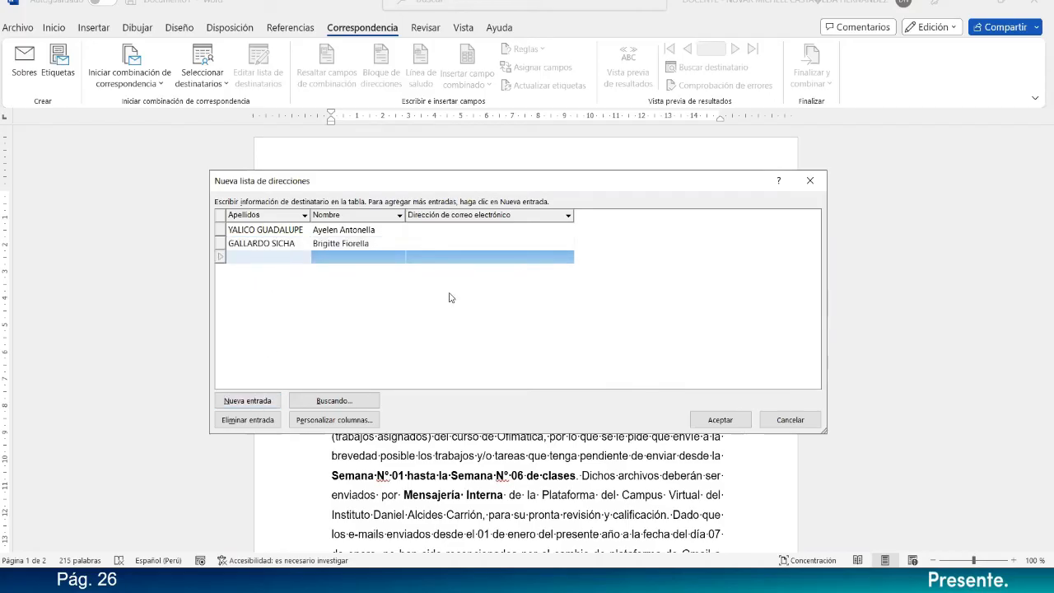
key(Tab)
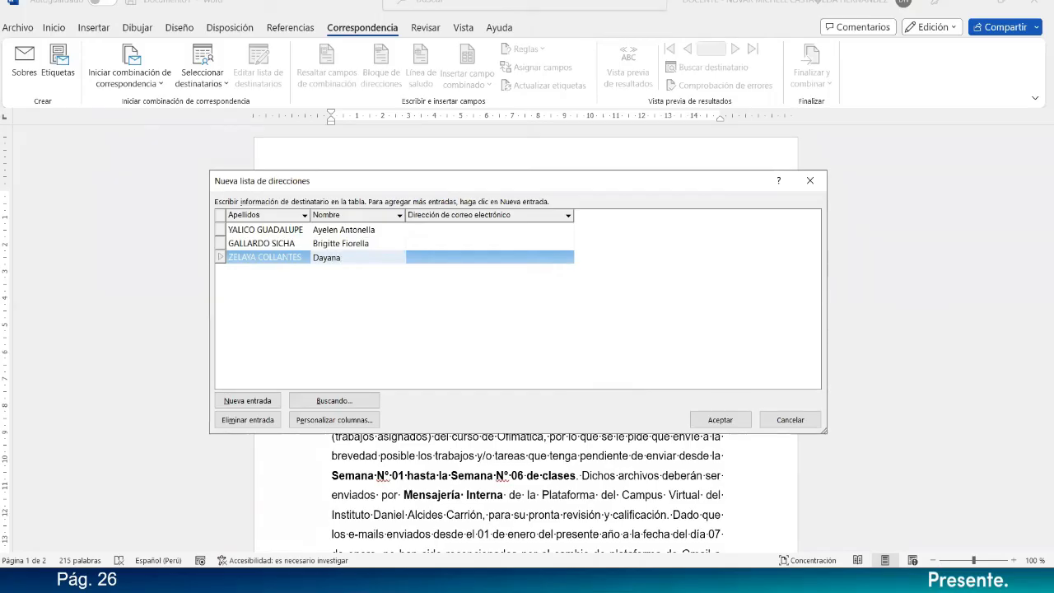
Add a fourth entry to the address list with the recipient's first surname and given name.
click(244, 401)
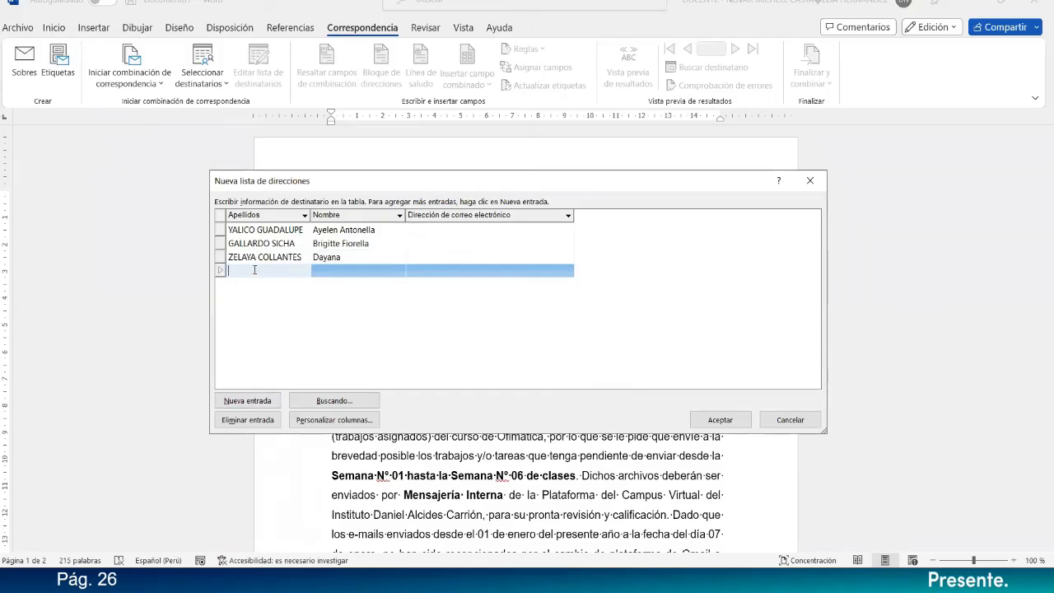
click(329, 275)
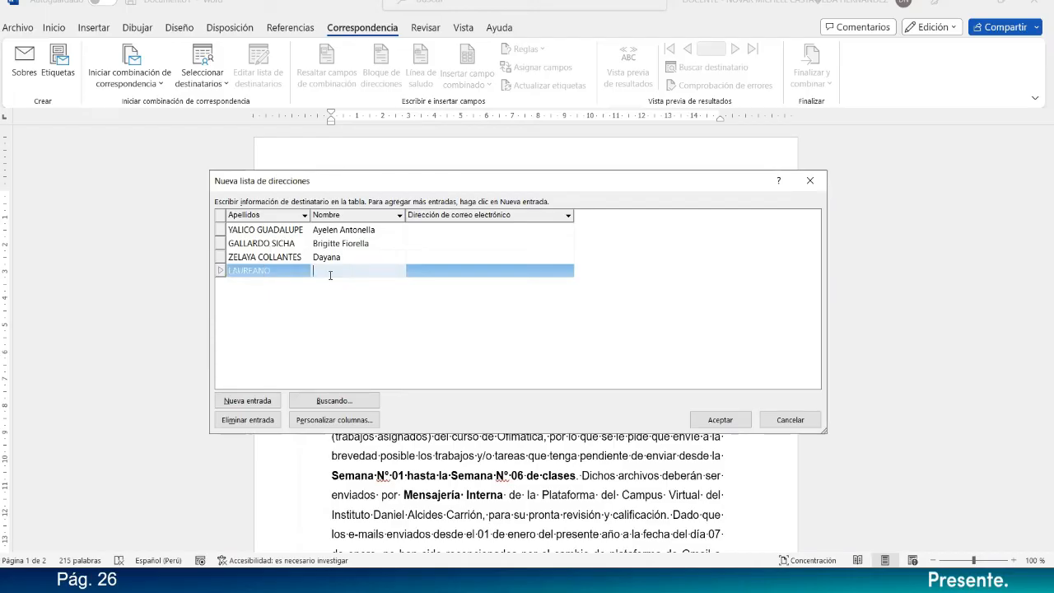
click(280, 273)
Widen the Apellidos column and add the second surname to the fourth recipient's entry.
drag(311, 207, 338, 209)
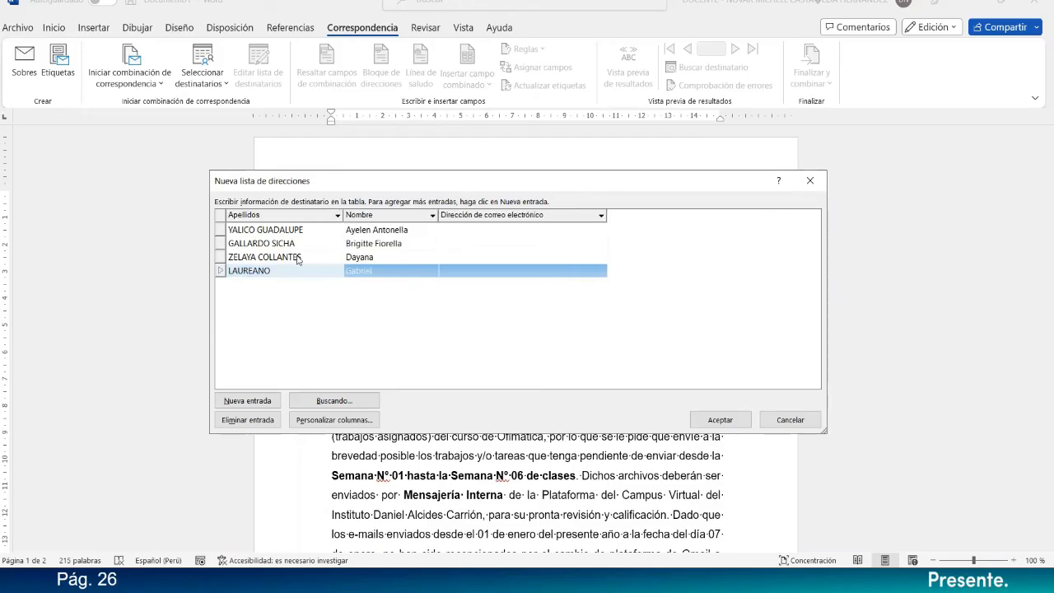
click(304, 272)
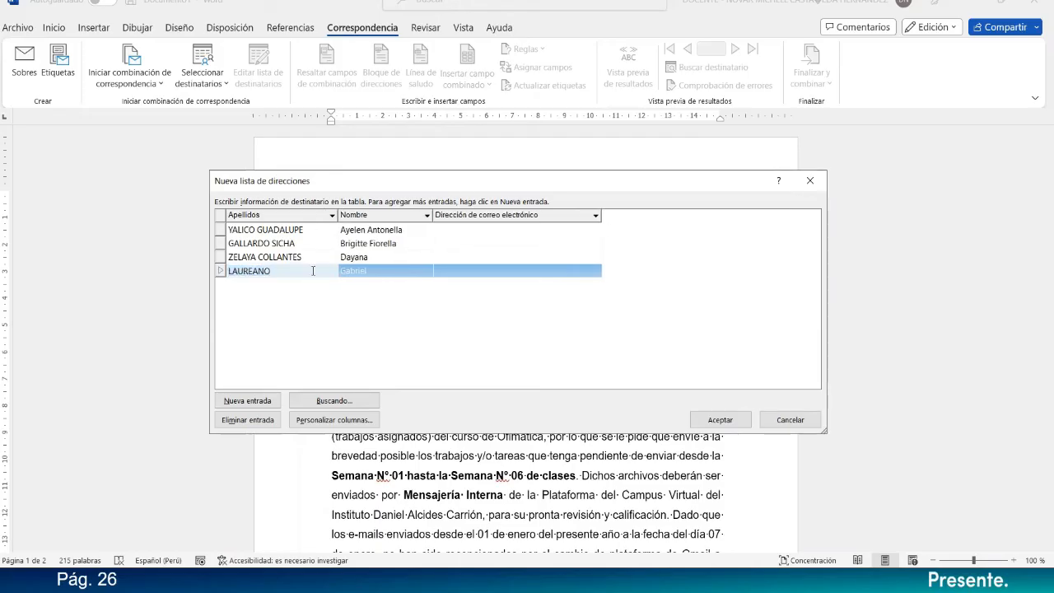
text(LAUREANO)
click(467, 271)
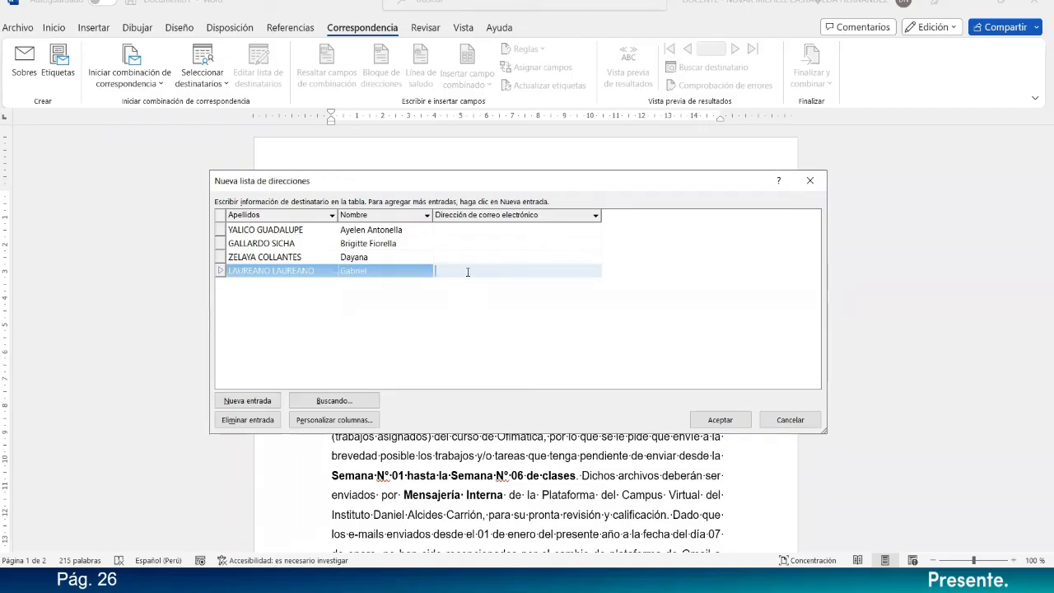
Add a blank fifth entry and paste the first recipient's e-mail address into Dirección de correo electrónico.
click(247, 401)
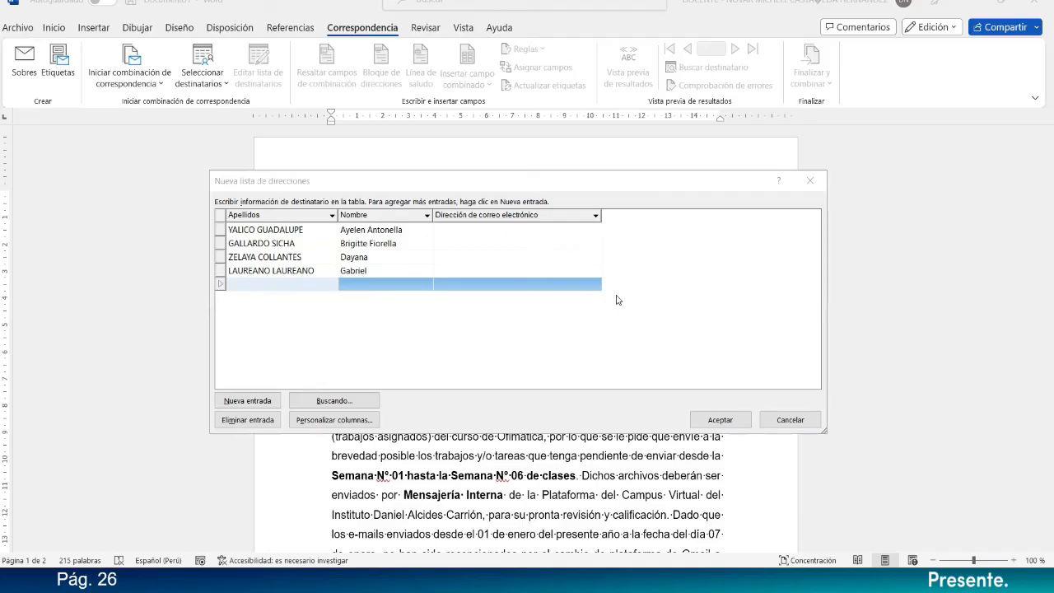
click(459, 242)
click(464, 228)
key(ctrl+v)
click(463, 241)
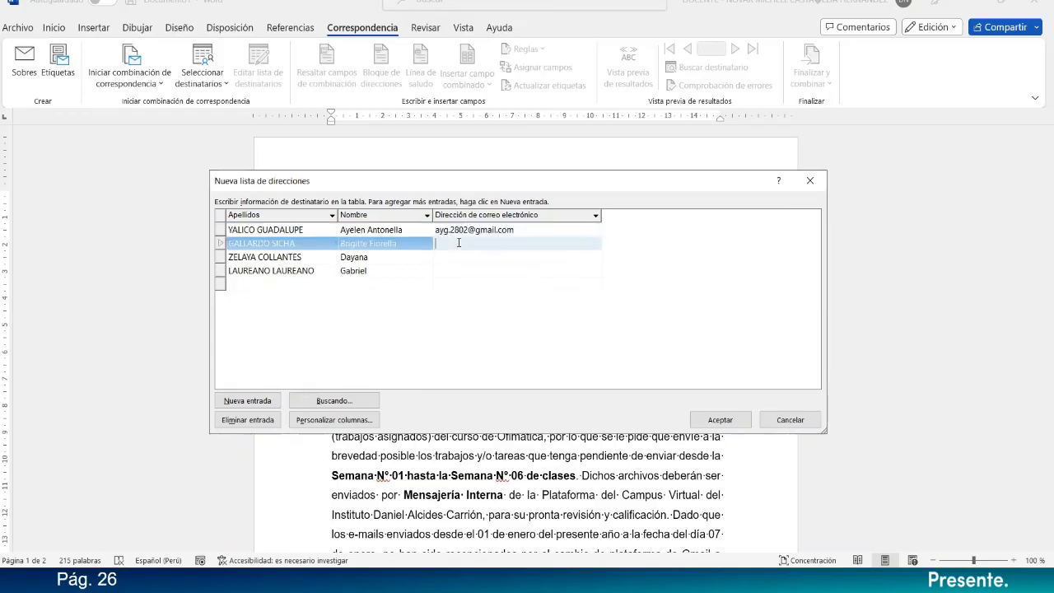
click(456, 258)
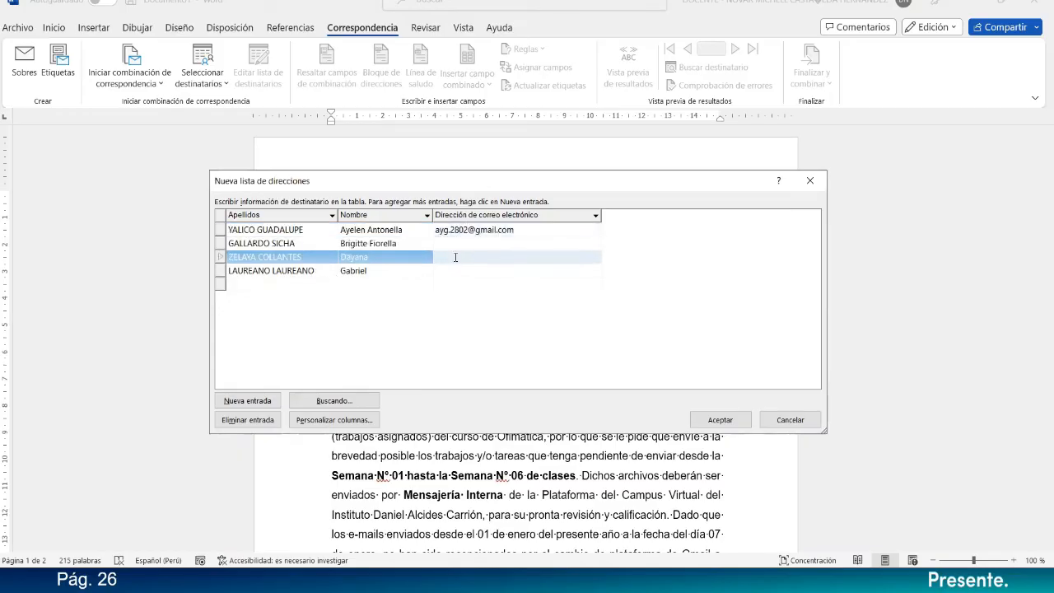
click(455, 270)
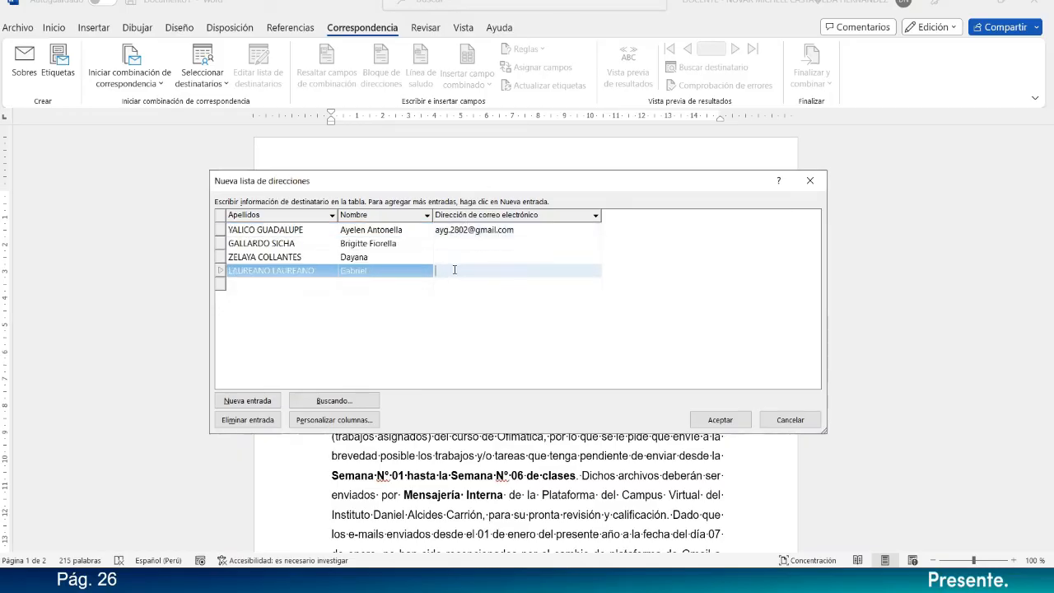
Enter the recipient's two surnames in capital letters in the Apellidos field of the blank fifth entry.
click(279, 284)
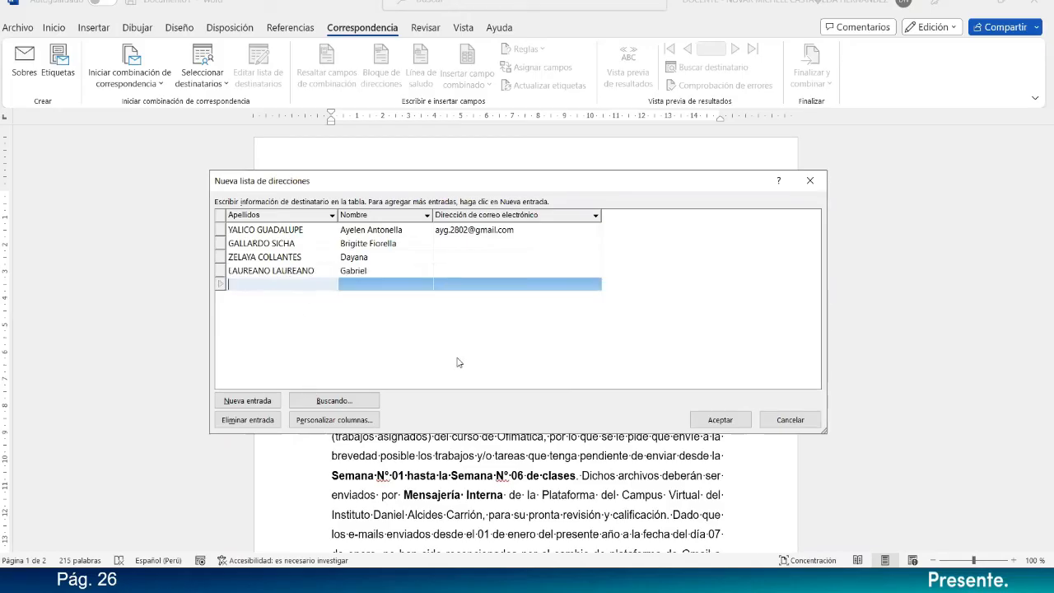
key(alt+Tab)
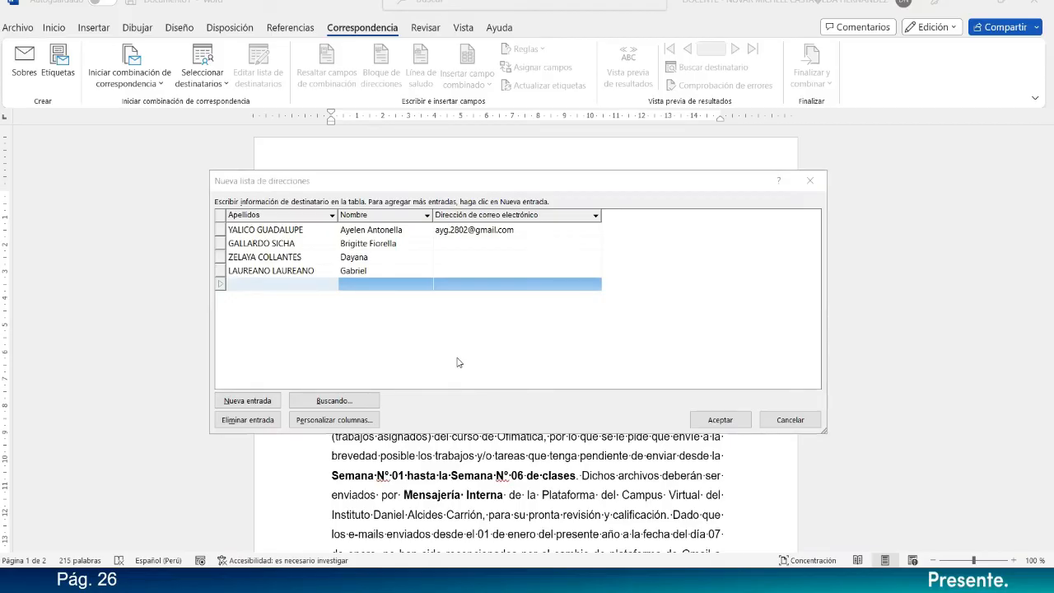
key(alt+Tab)
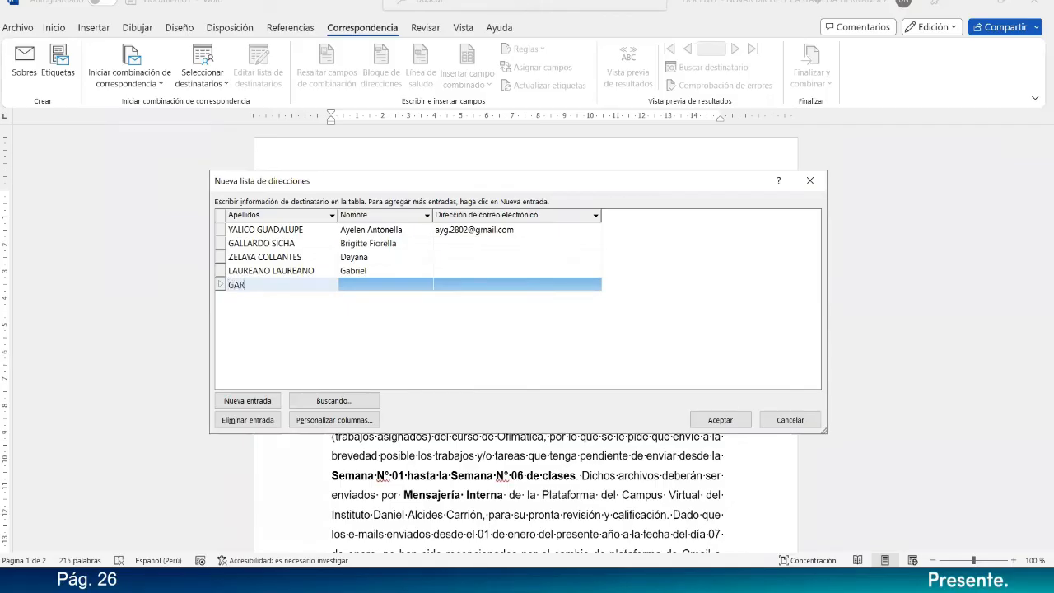
key(Tab)
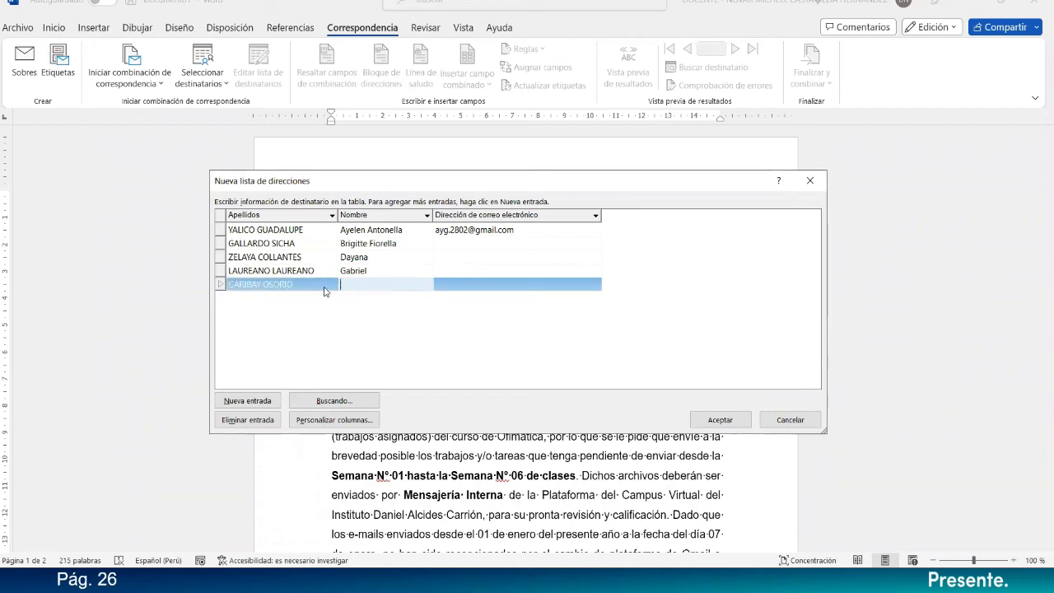
Paste the second recipient's e-mail address into Dirección de correo electrónico and make its first letter lowercase.
key(alt+Tab)
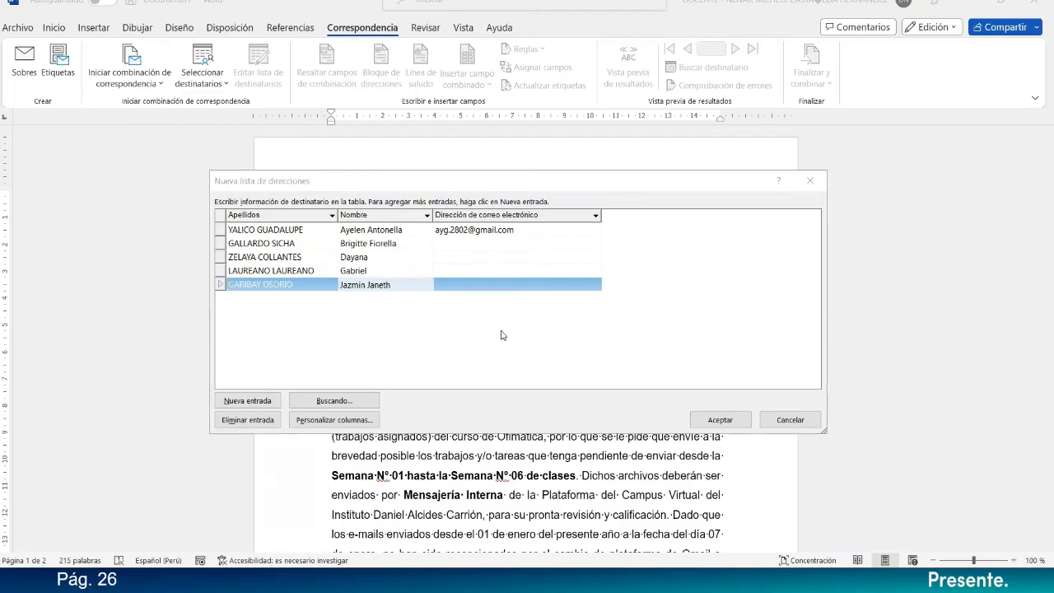
click(457, 244)
key(ctrl+v)
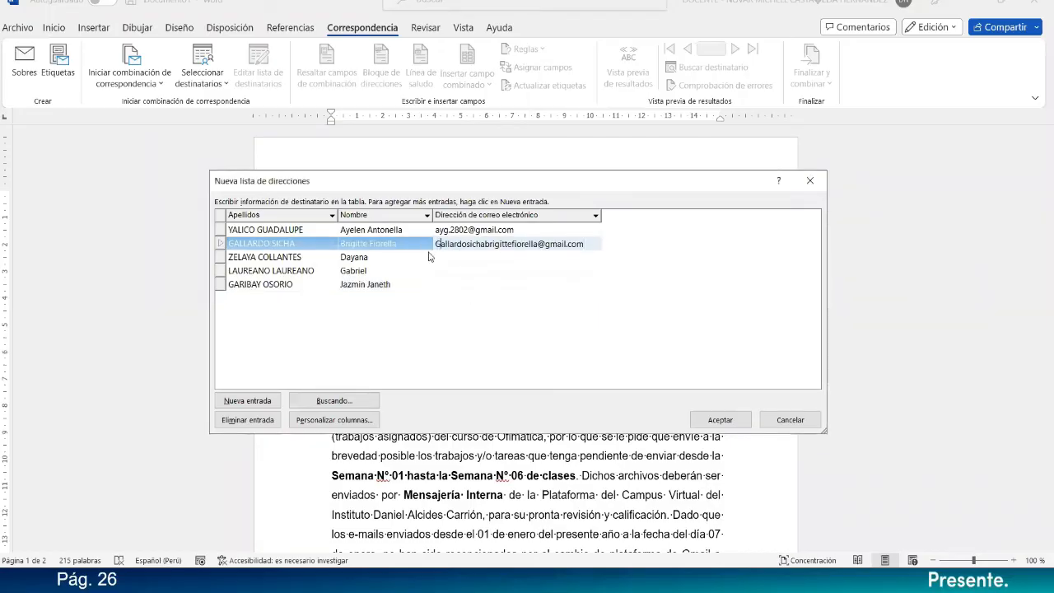
key(Delete)
text(g)
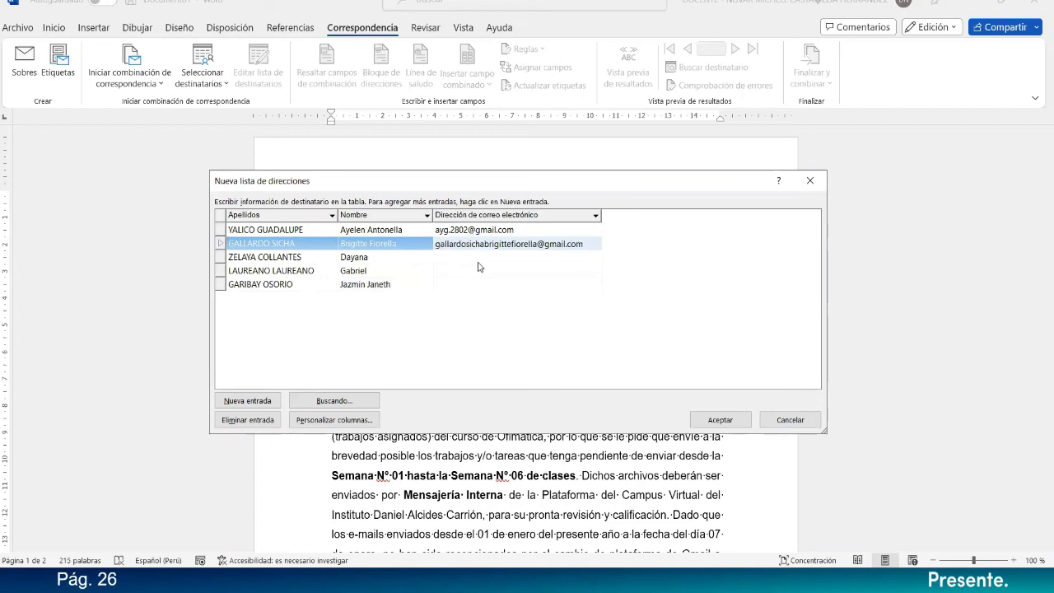
click(478, 259)
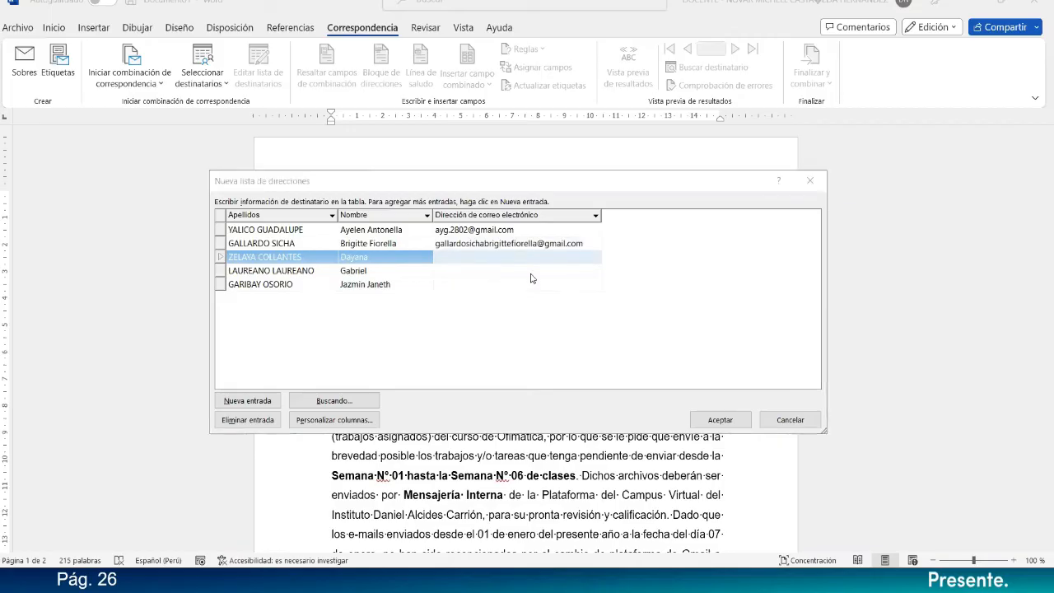
Add a sixth entry to the address list with the recipient's surnames and given names.
click(274, 302)
click(257, 394)
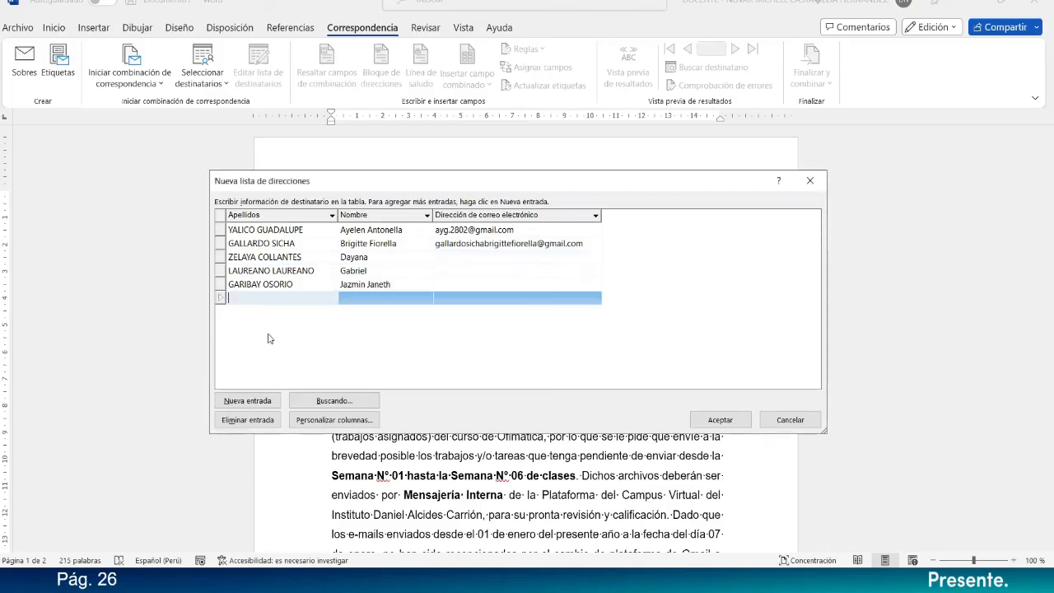
click(277, 304)
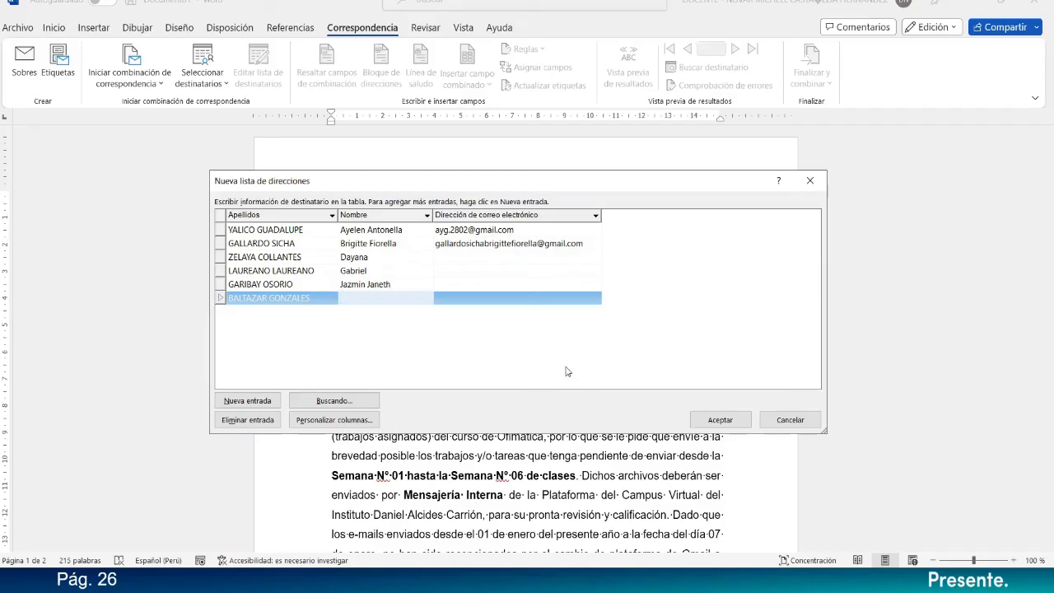
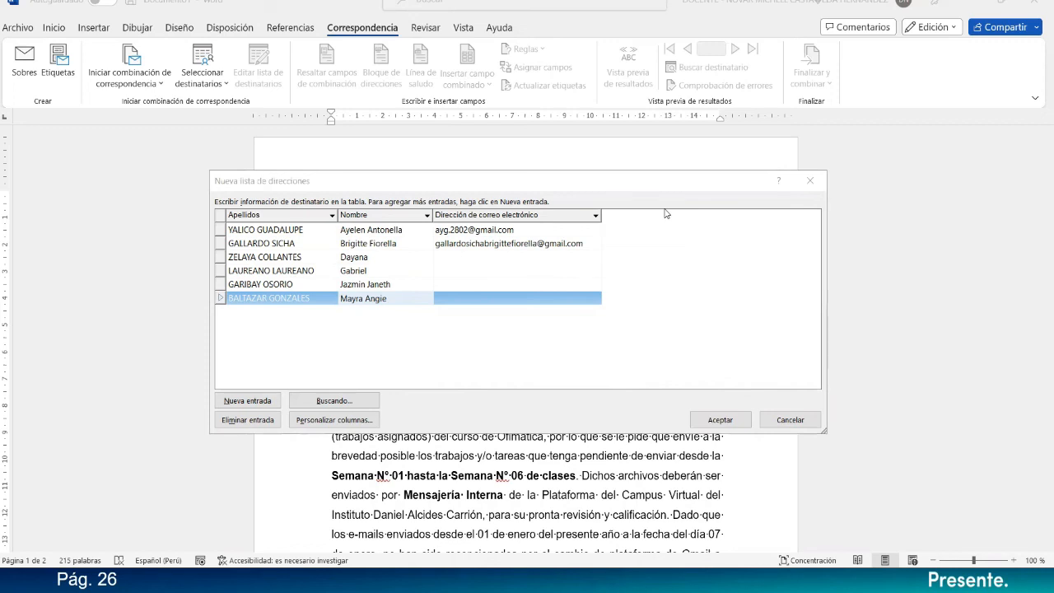
Paste the fourth recipient's e-mail address into the list and add a blank seventh entry.
click(472, 270)
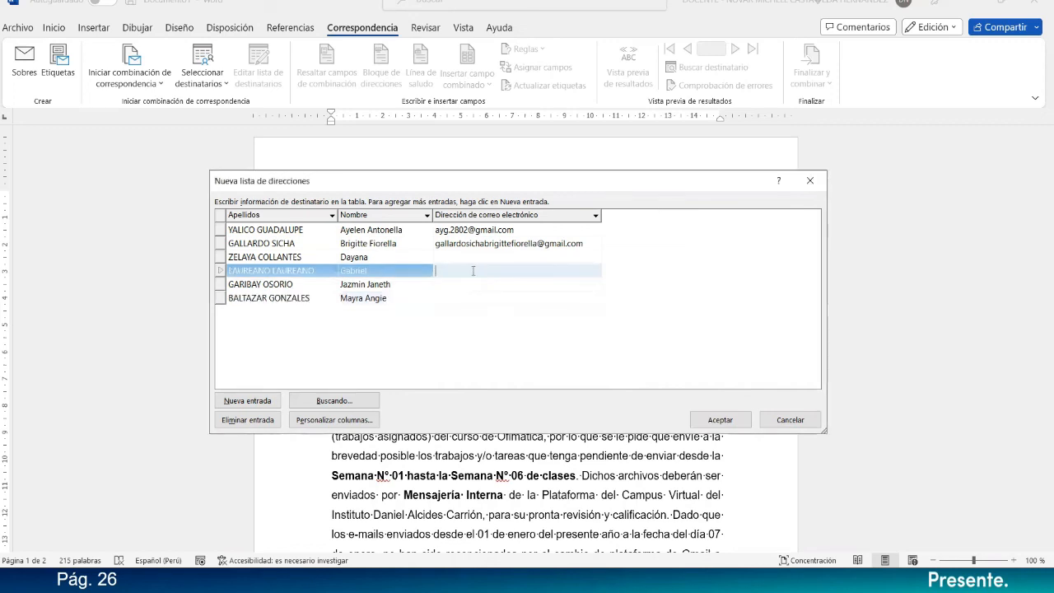
key(ctrl+v)
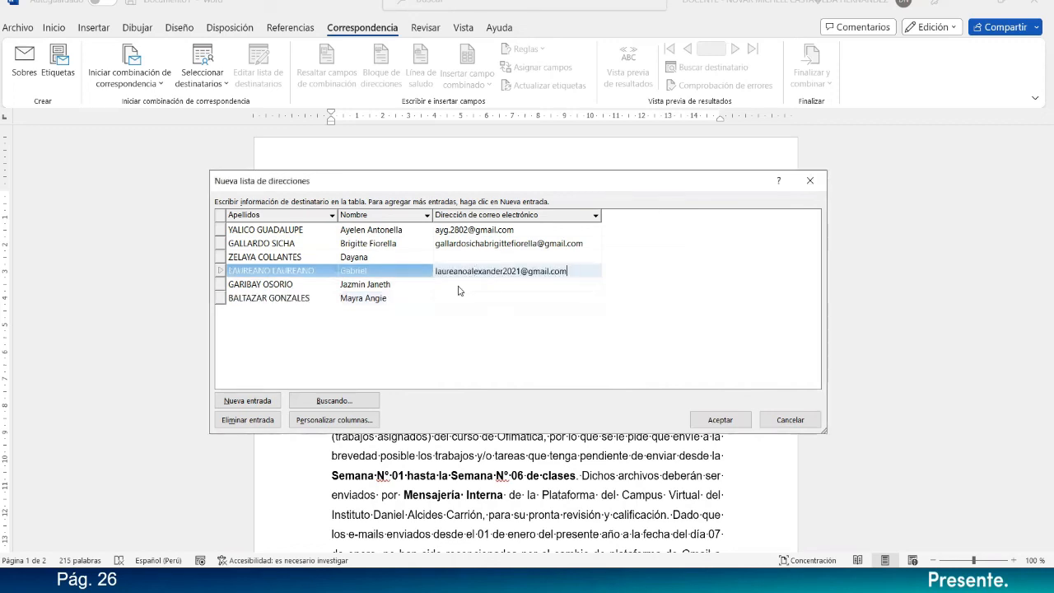
click(273, 400)
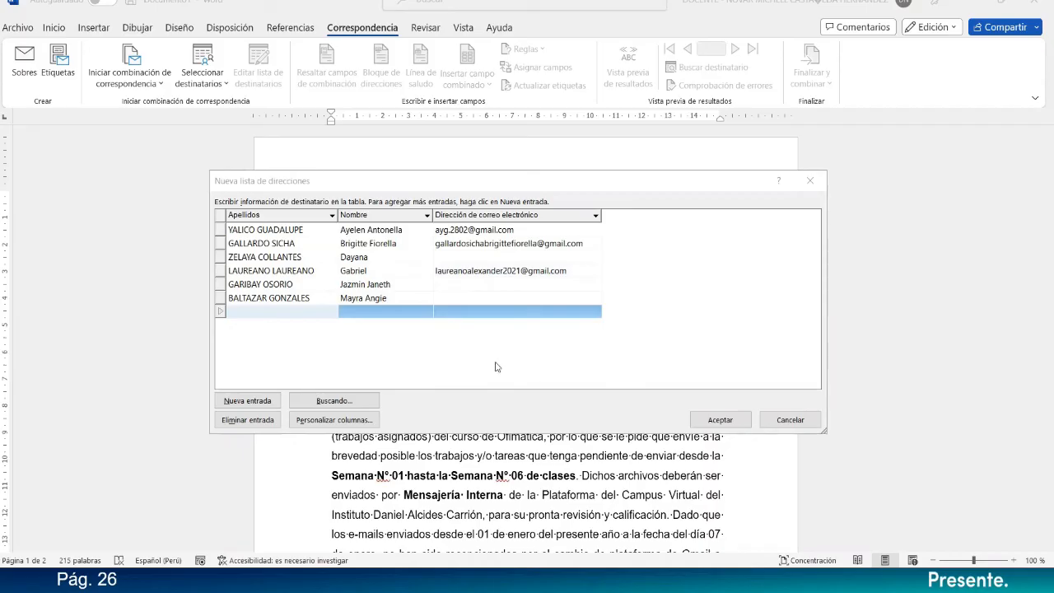
Fill in the seventh entry with the recipient's surnames and given names.
click(301, 317)
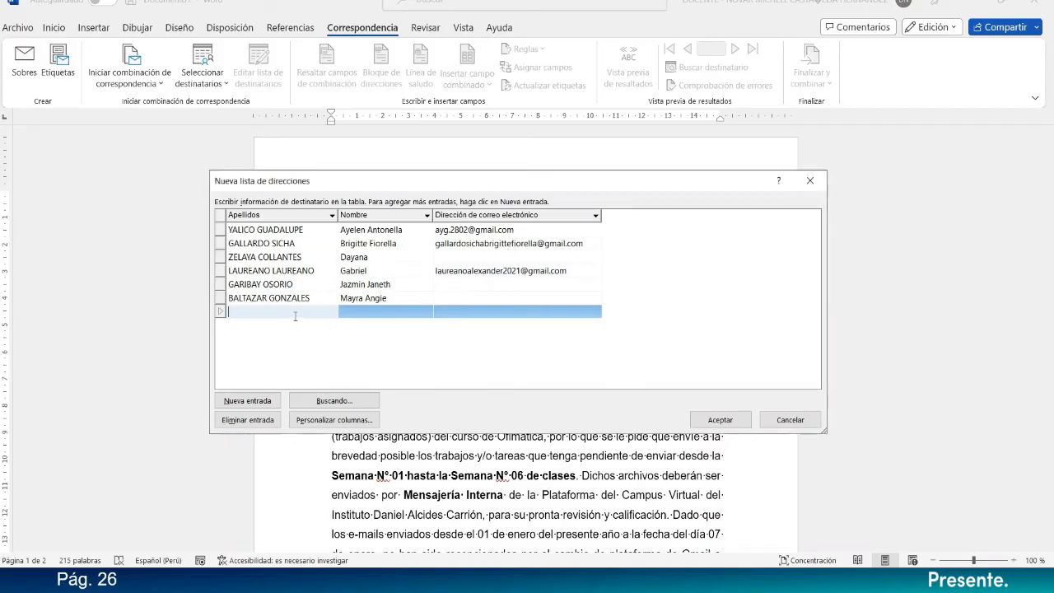
key(Tab)
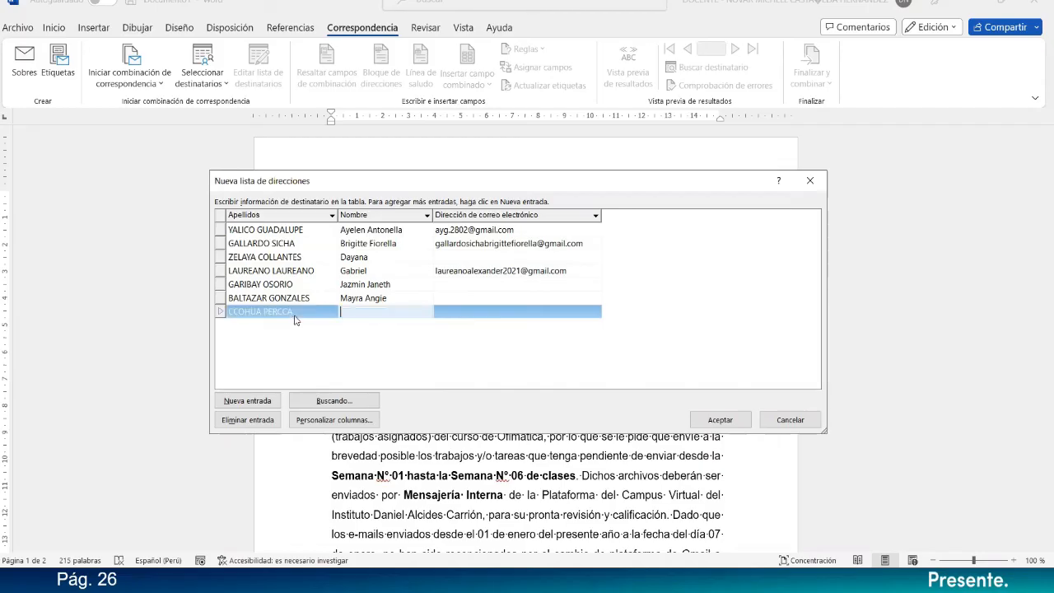
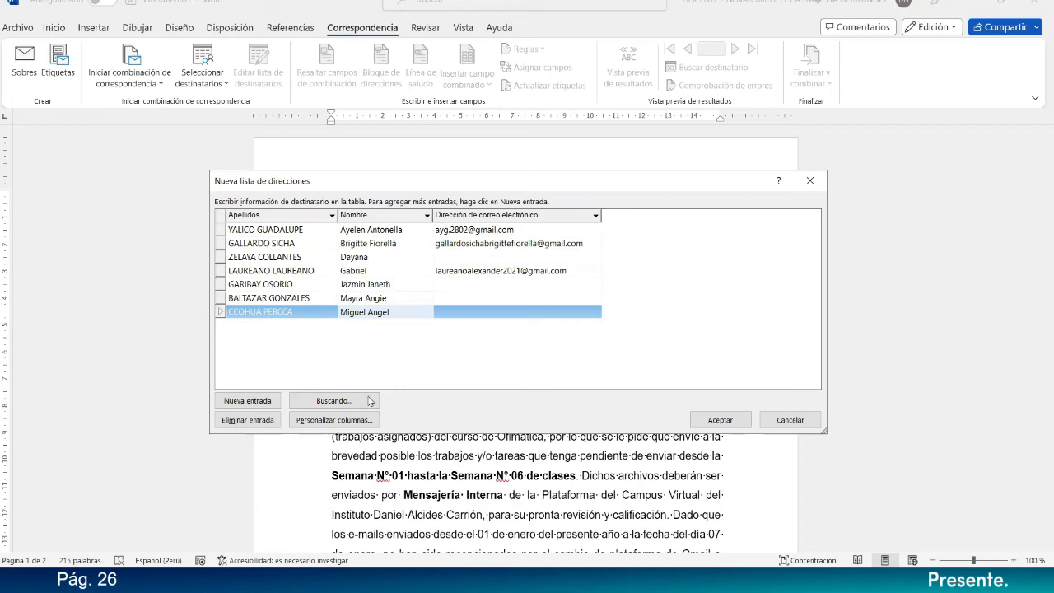
Add an eighth entry to the address list with the recipient's surnames and given name.
click(255, 392)
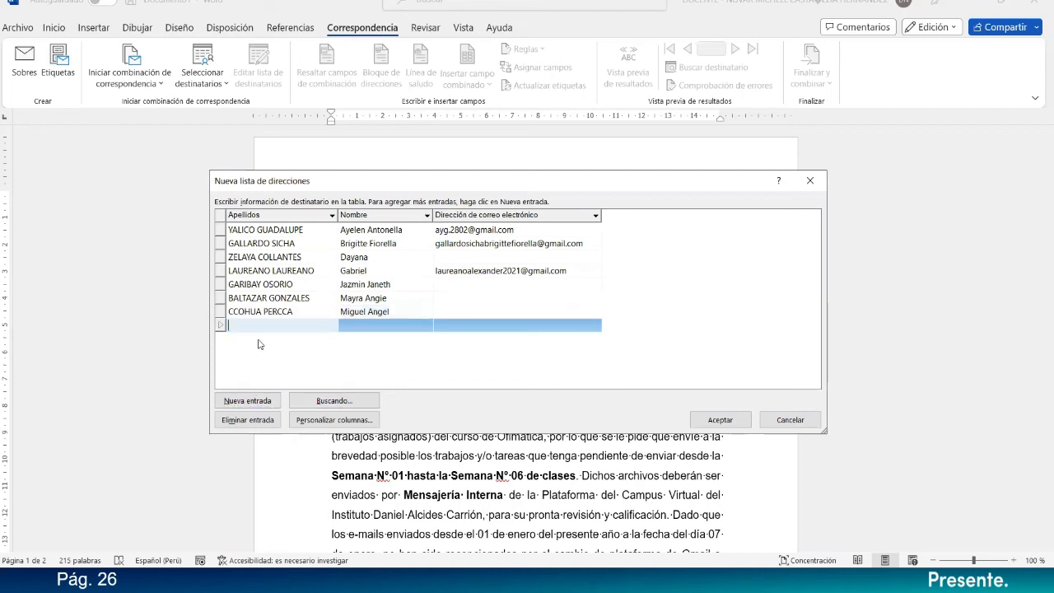
key(Tab)
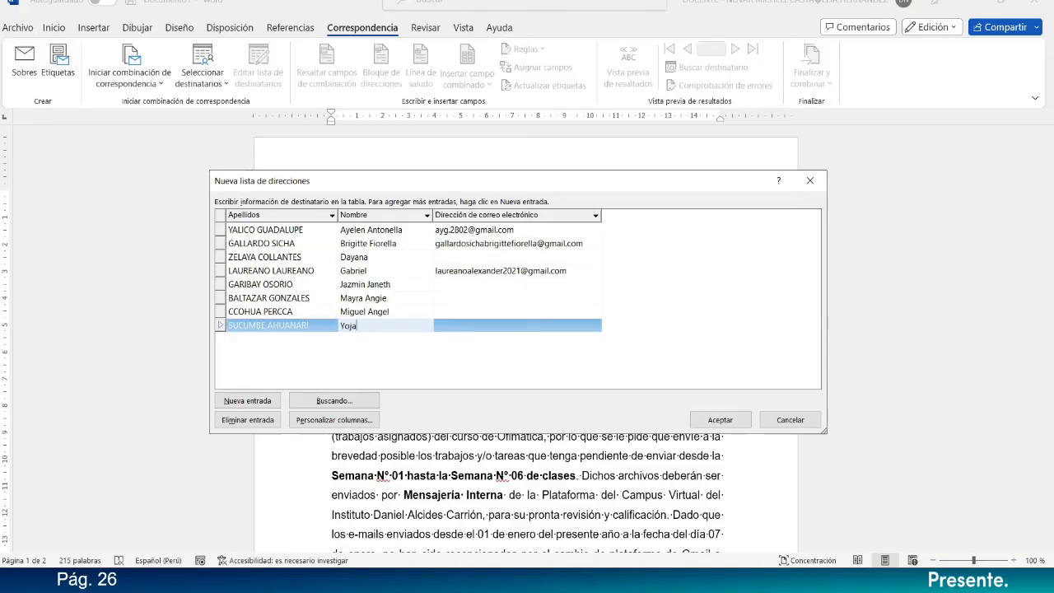
Paste the e-mail addresses of the seventh and sixth recipients into Dirección de correo electrónico.
key(alt+Tab)
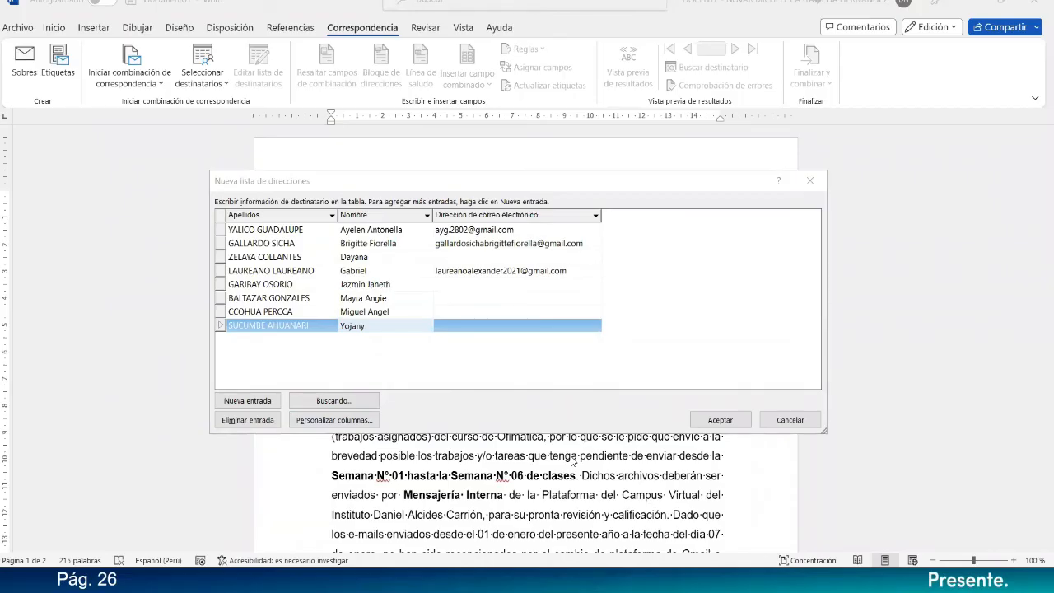
click(475, 312)
click(476, 311)
key(ctrl+v)
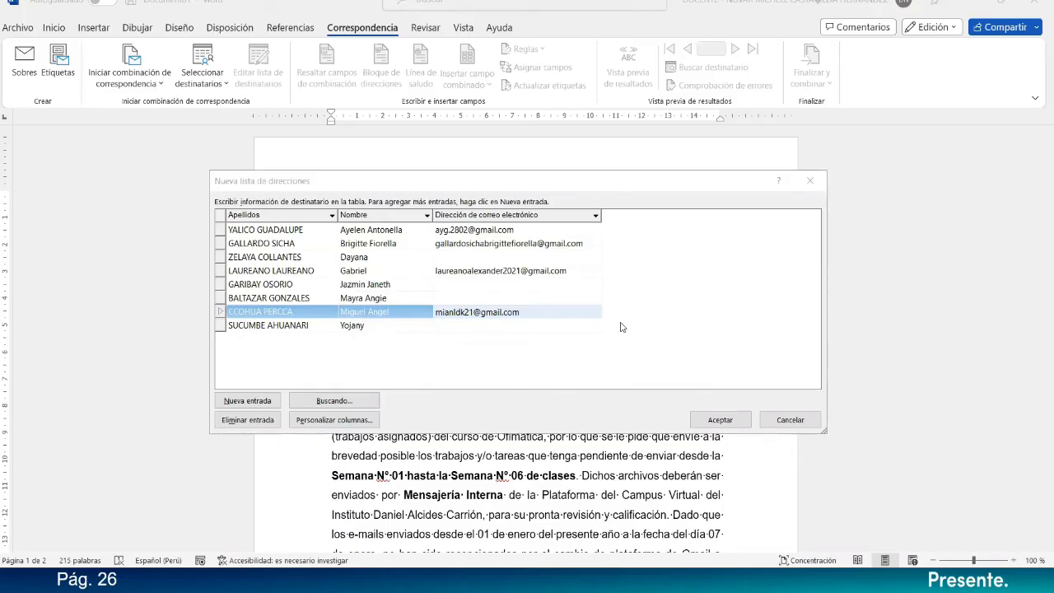
click(480, 299)
key(ctrl+v)
key(Up)
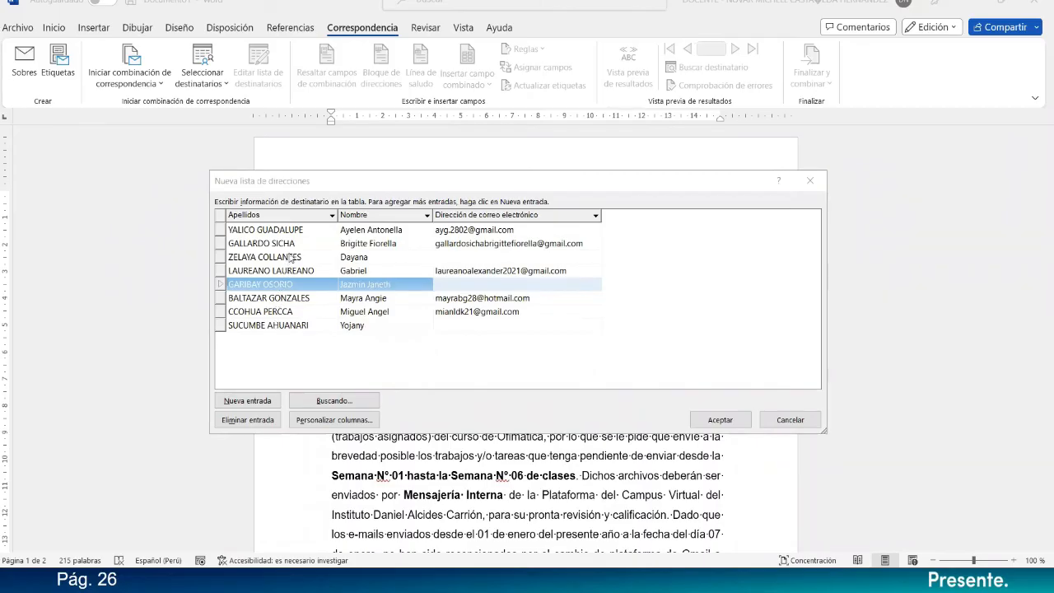
Paste the e-mail addresses of the fifth and third recipients into their entries.
click(492, 284)
key(ctrl+v)
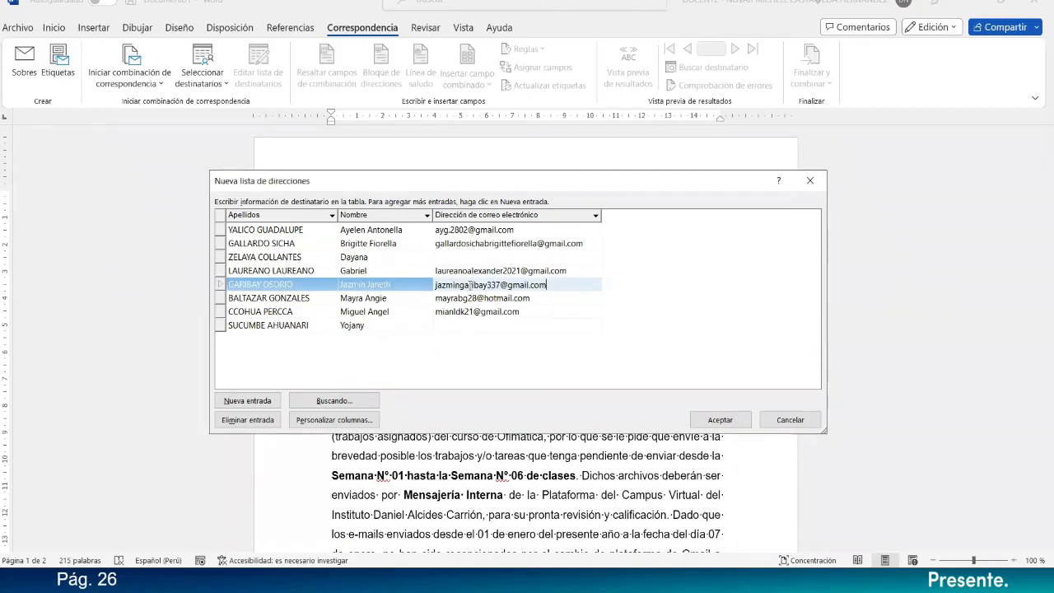
click(465, 260)
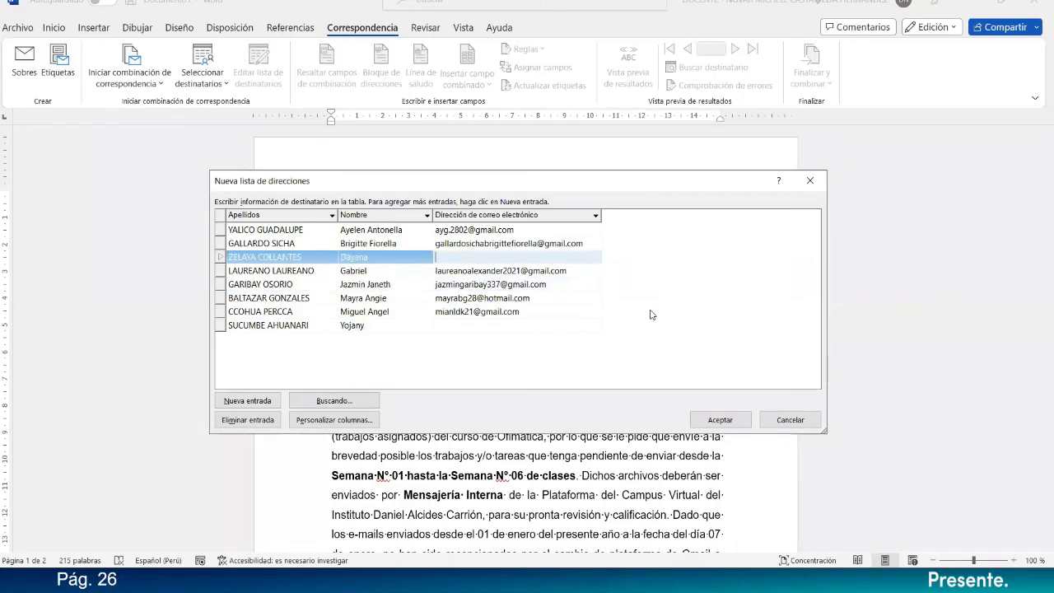
key(alt+Tab)
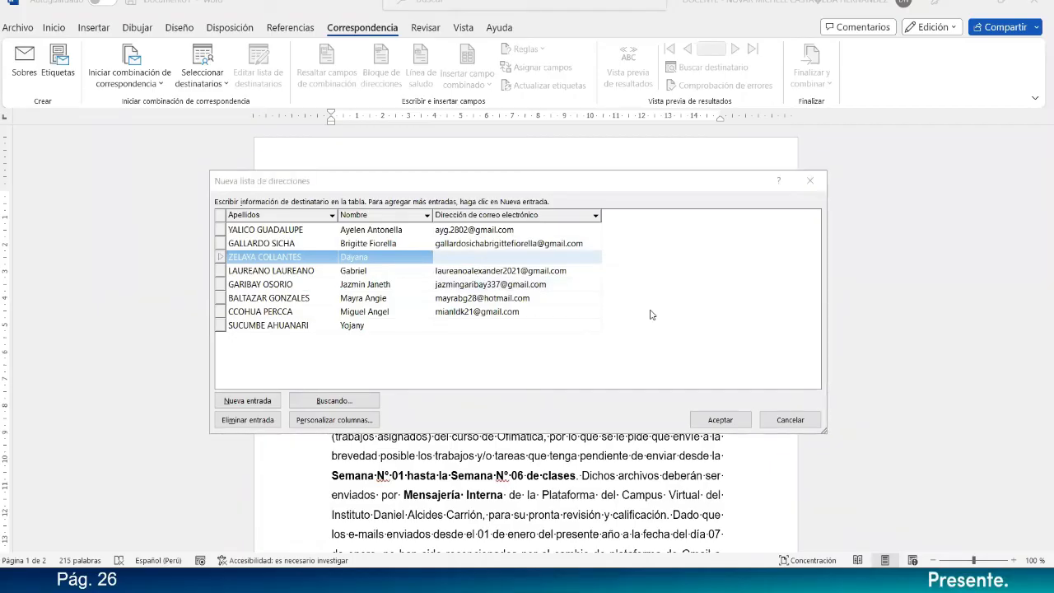
click(517, 248)
click(511, 253)
key(ctrl+v)
Paste the eighth recipient's e-mail address into Dirección de correo electrónico.
click(524, 327)
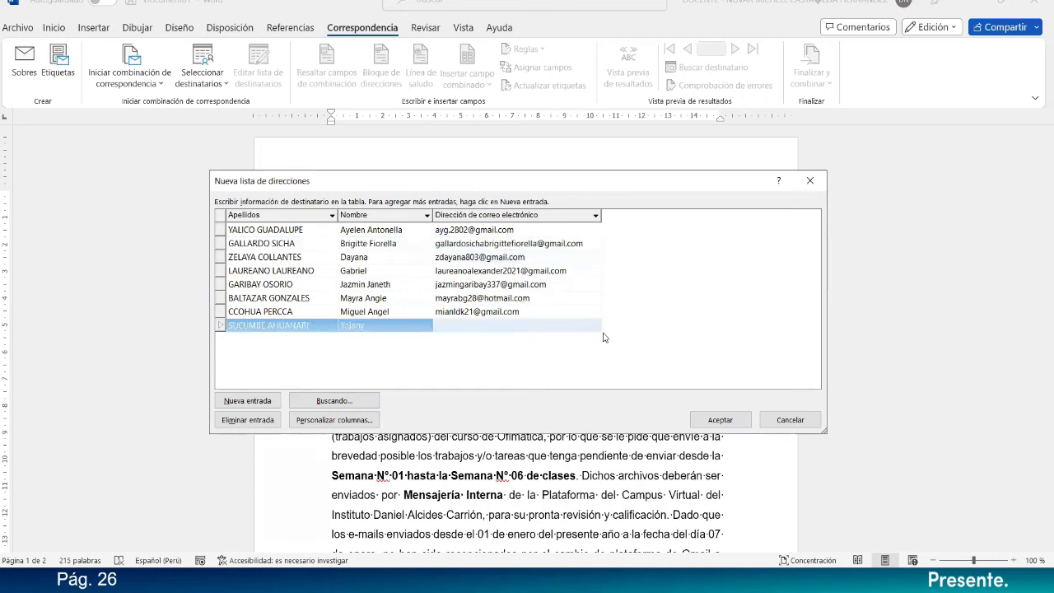
key(alt+Tab)
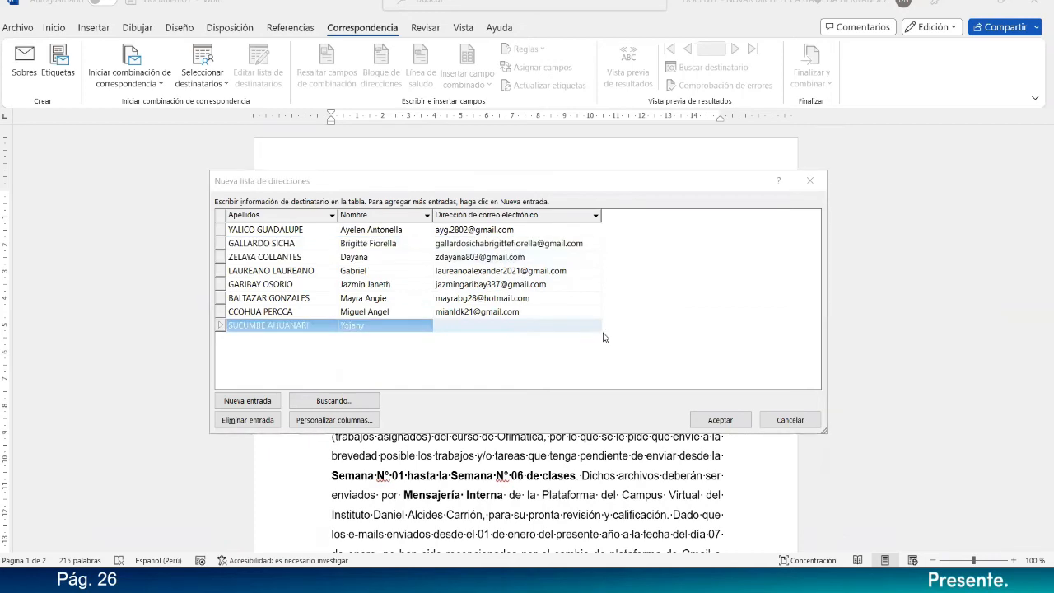
key(alt+Tab)
key(ctrl+v)
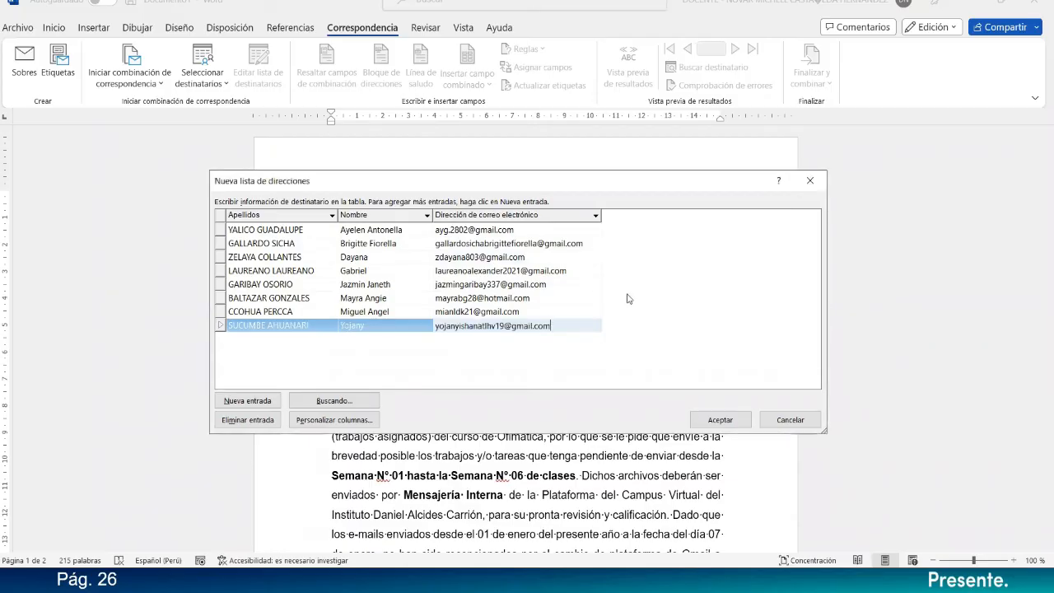
Move the Nueva lista de direcciones dialog below the document's COMUNICADO title and review the recipient entries.
key(alt+Tab)
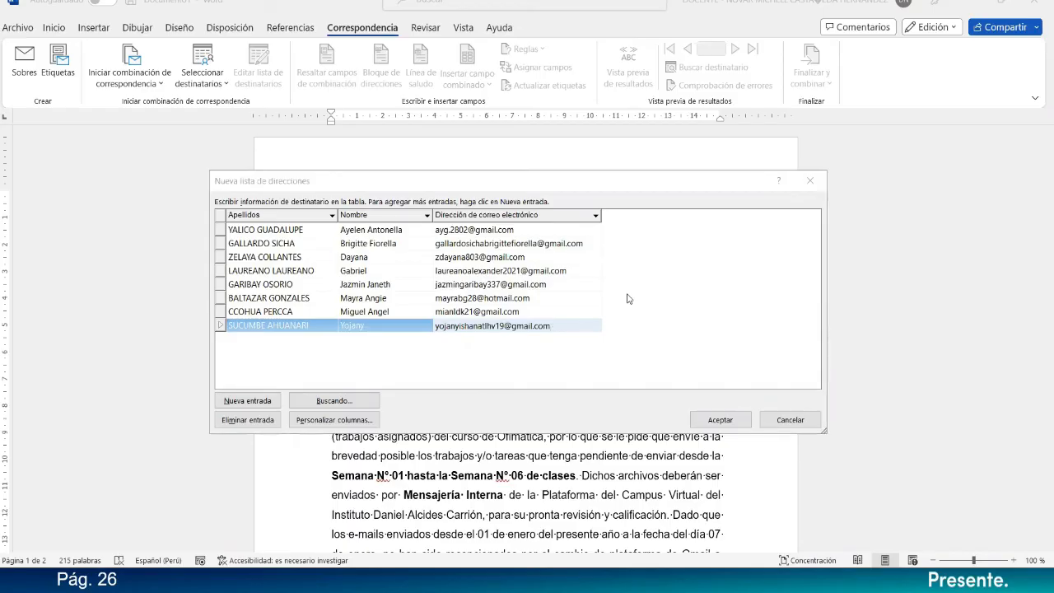
click(438, 180)
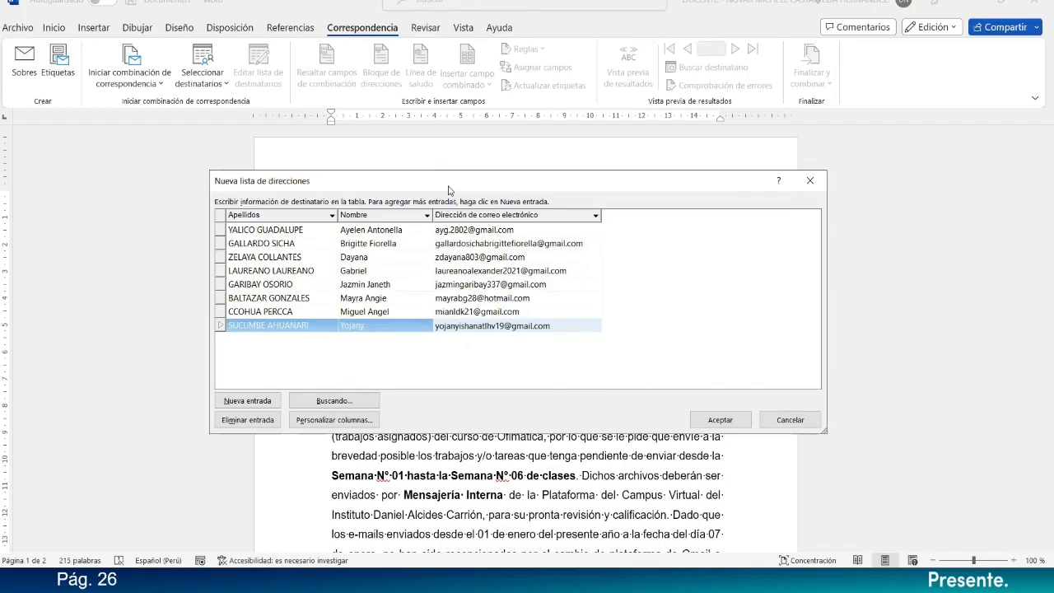
drag(448, 190, 468, 233)
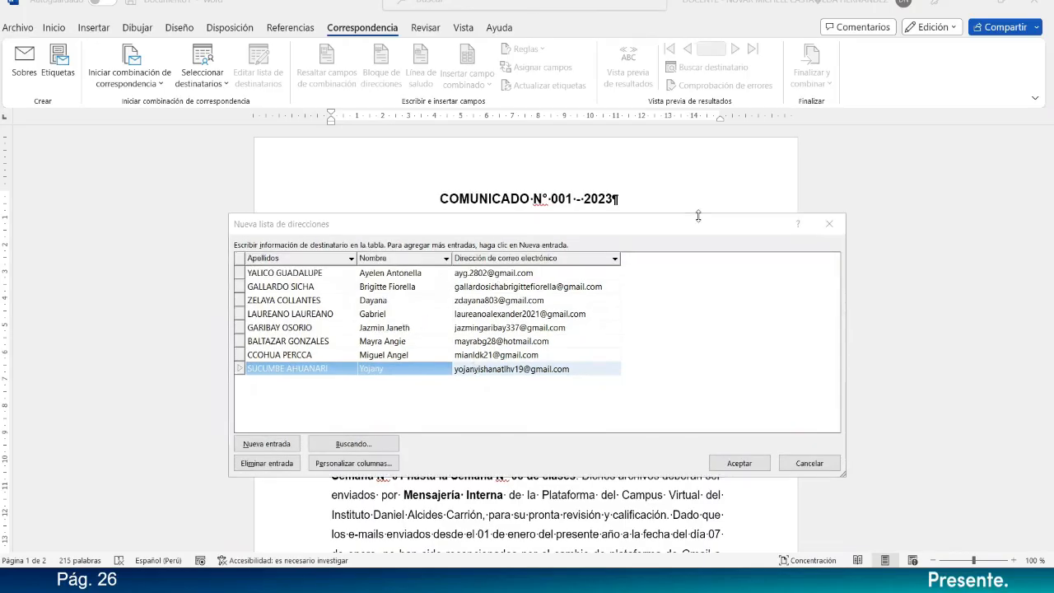
click(489, 231)
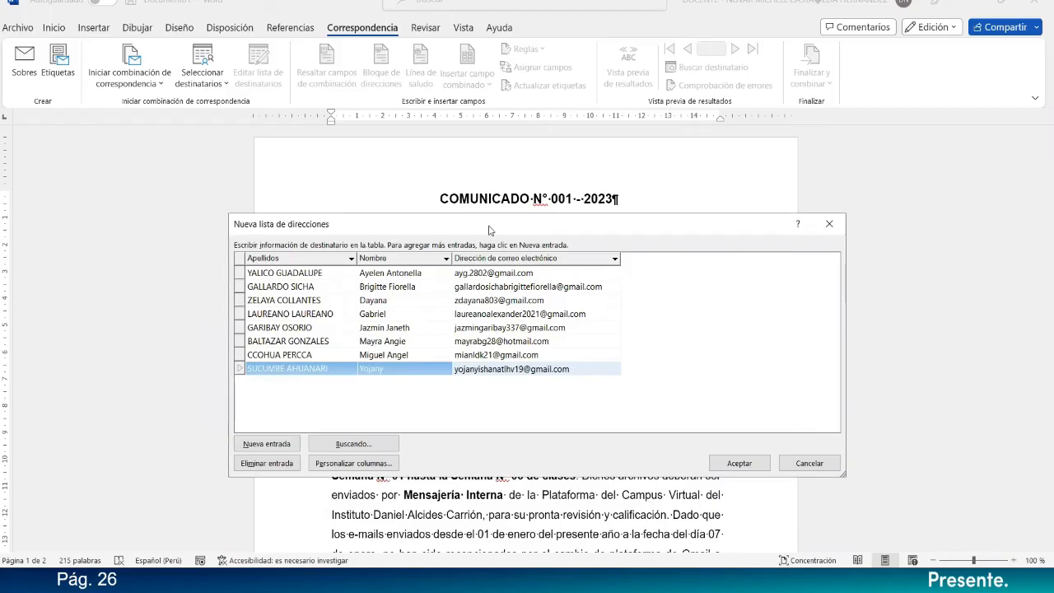
drag(489, 231, 475, 254)
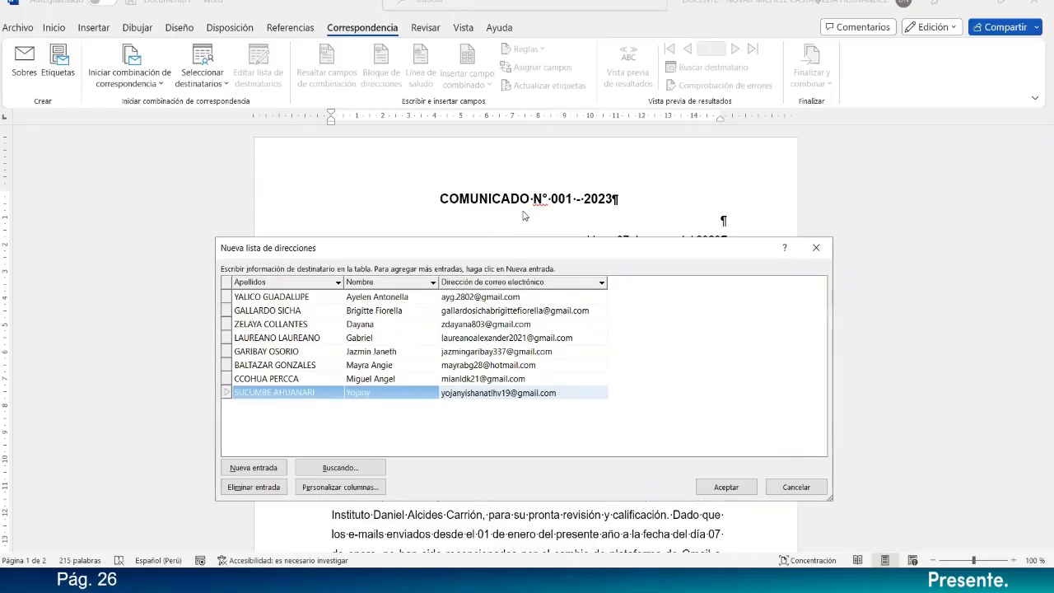
click(319, 298)
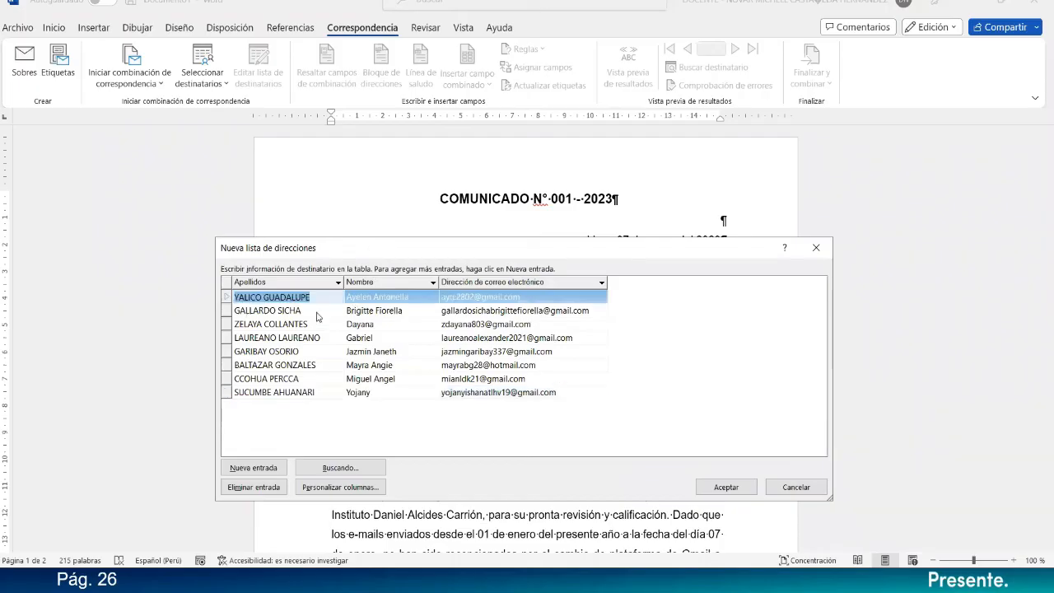
click(406, 340)
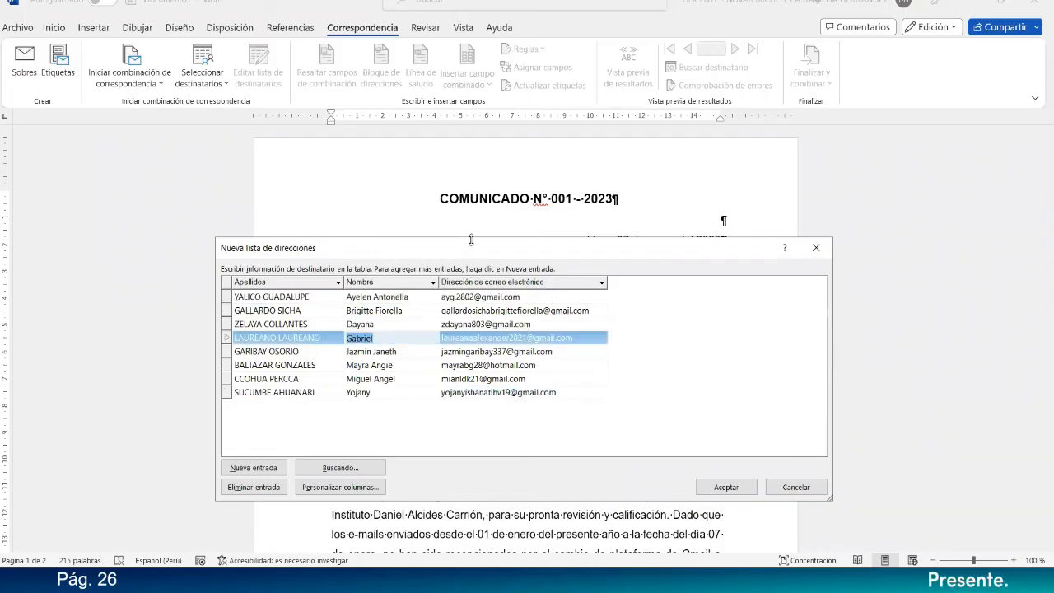
Accept the new recipient list and reposition and widen the Guardar lista de direcciones dialog over the document.
drag(474, 251, 466, 197)
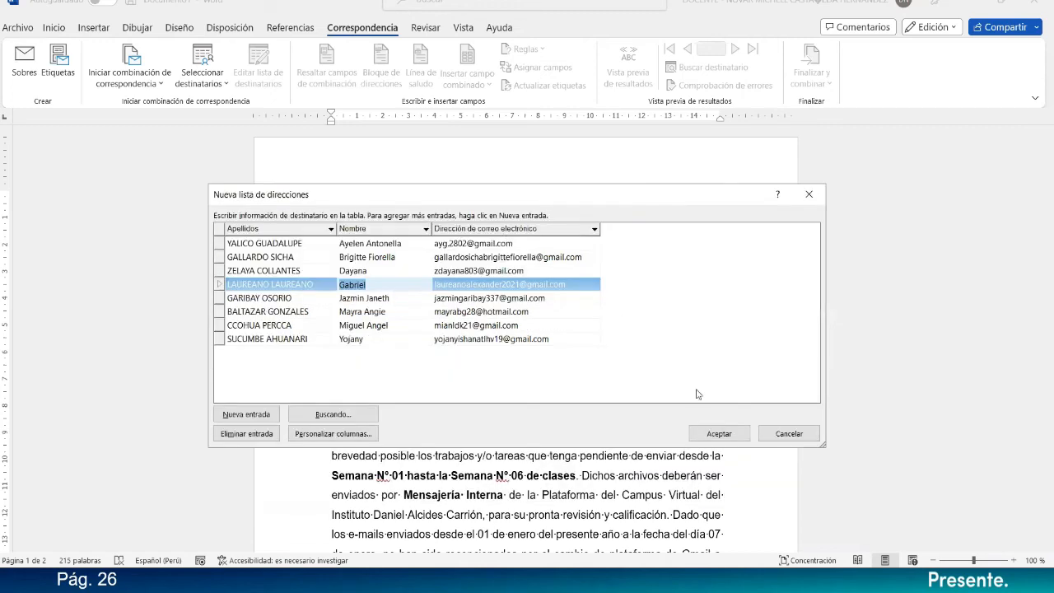
click(713, 434)
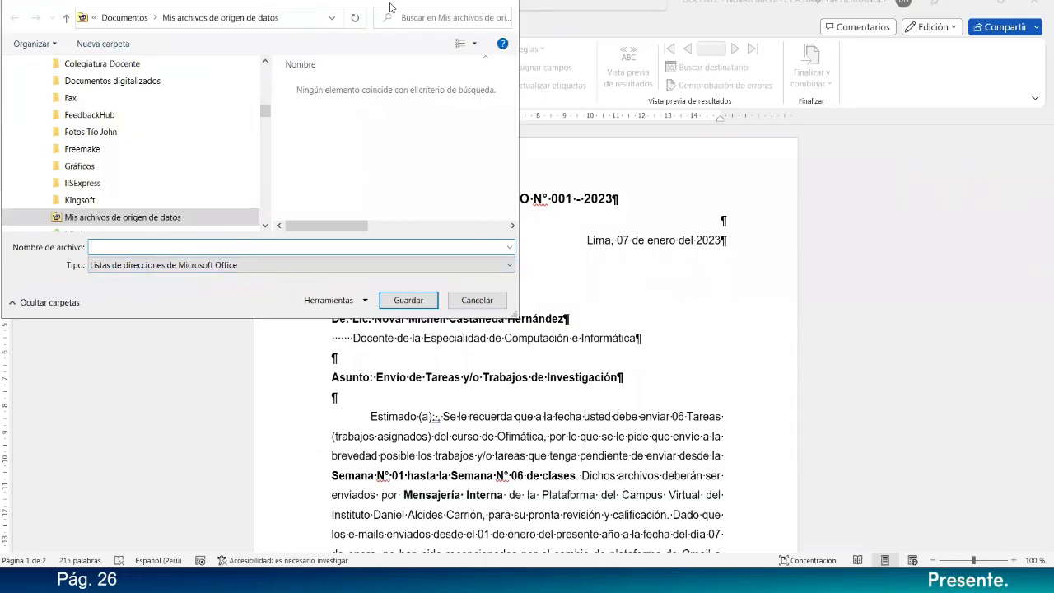
drag(390, 6, 607, 146)
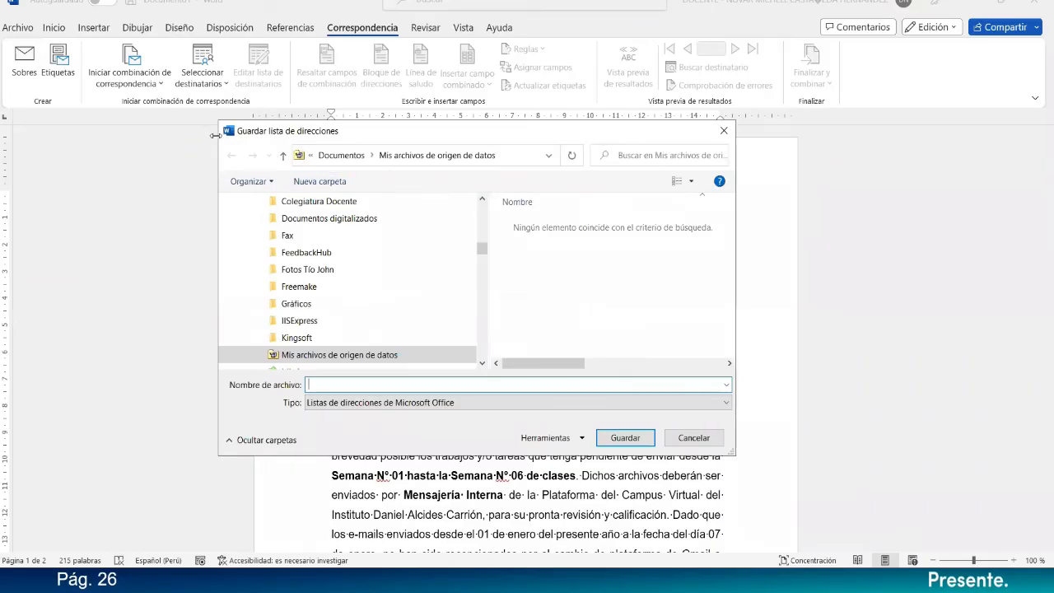
drag(215, 135, 110, 135)
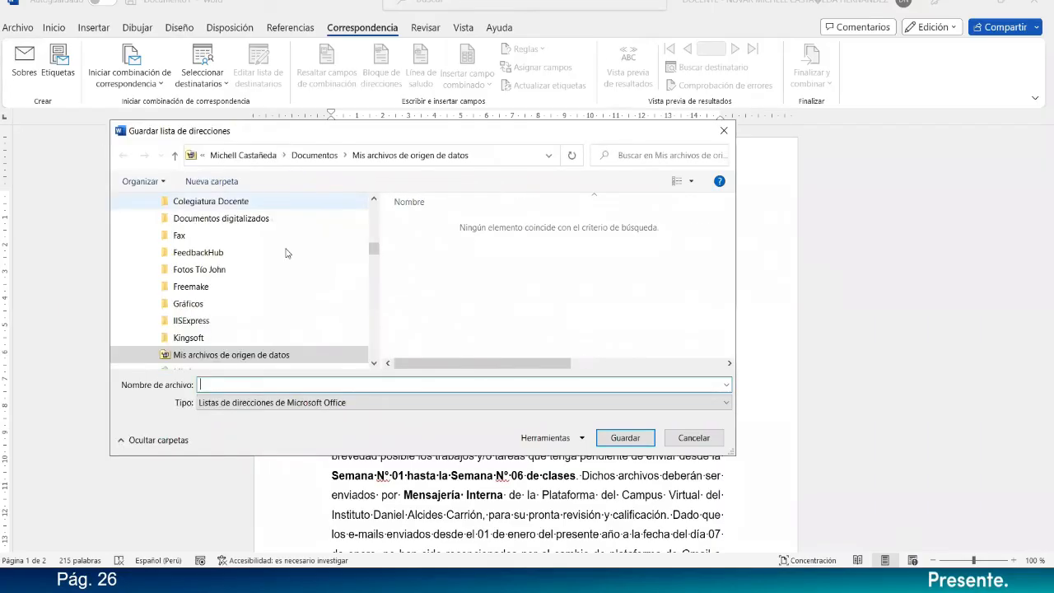
Set the save location of the address list to c:\Micash\Instituto_Carrión.
click(485, 158)
text(c)
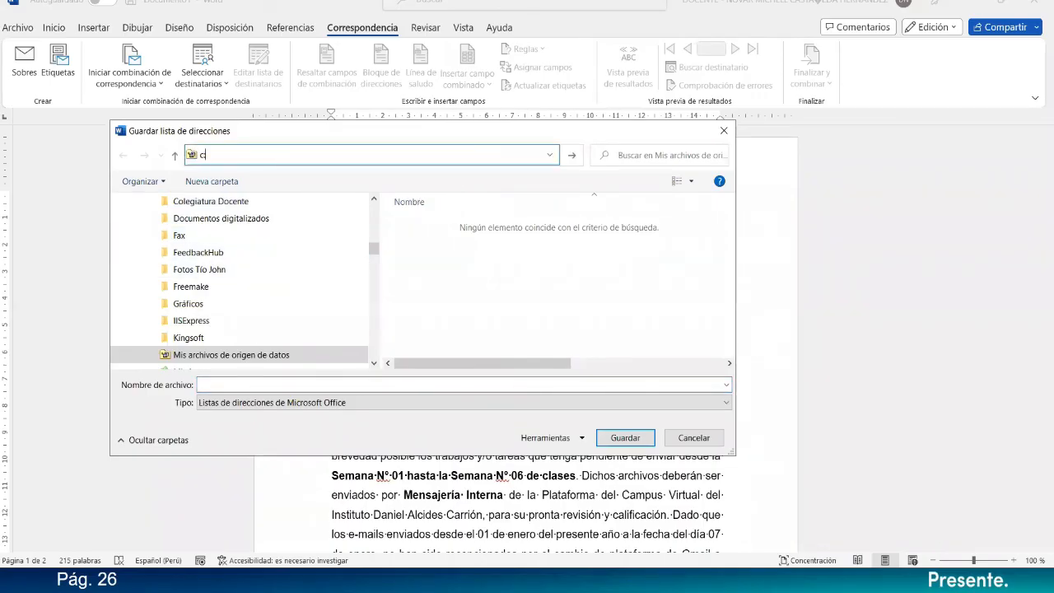
text(:\mic)
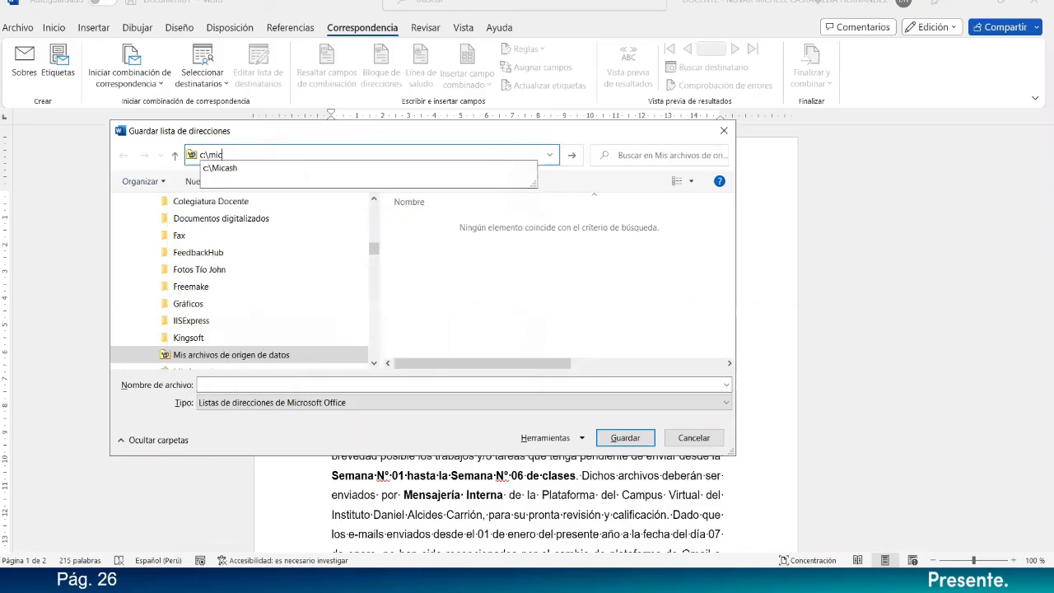
key(Down)
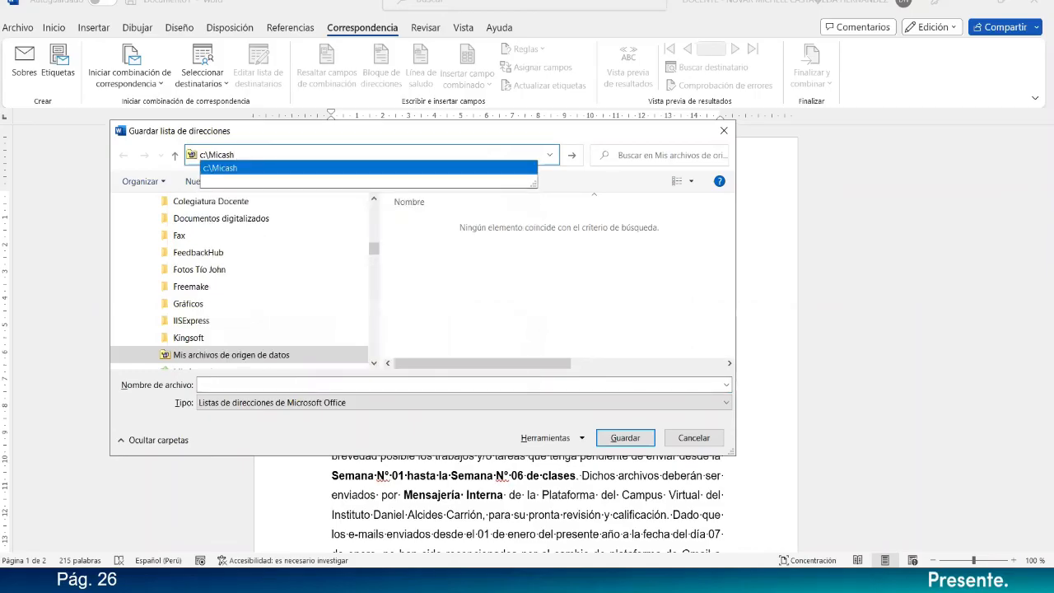
text(\i)
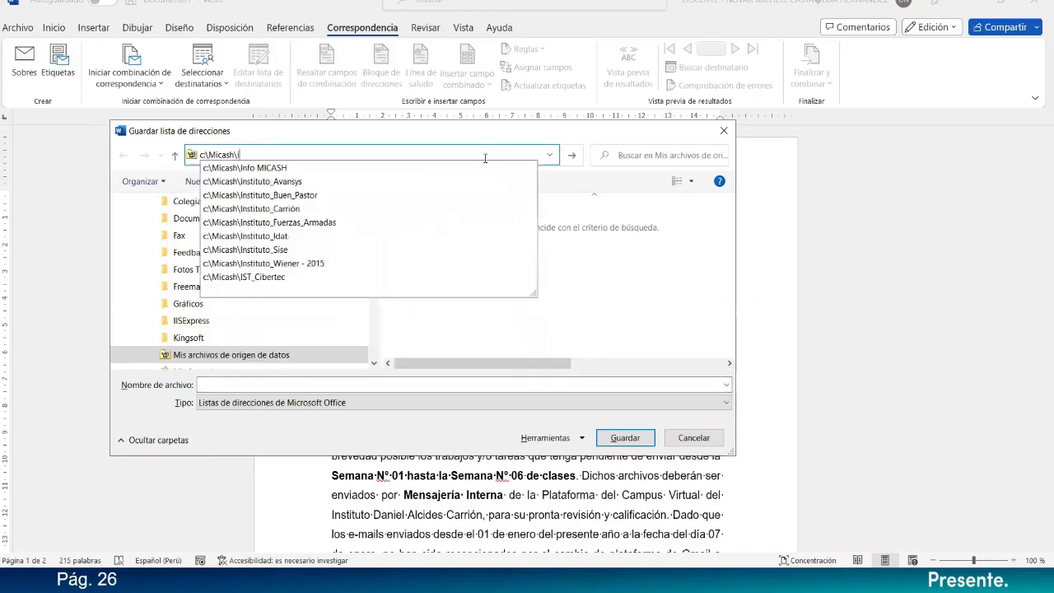
key(Down)
key(Down)
key(Down)
key(Down)
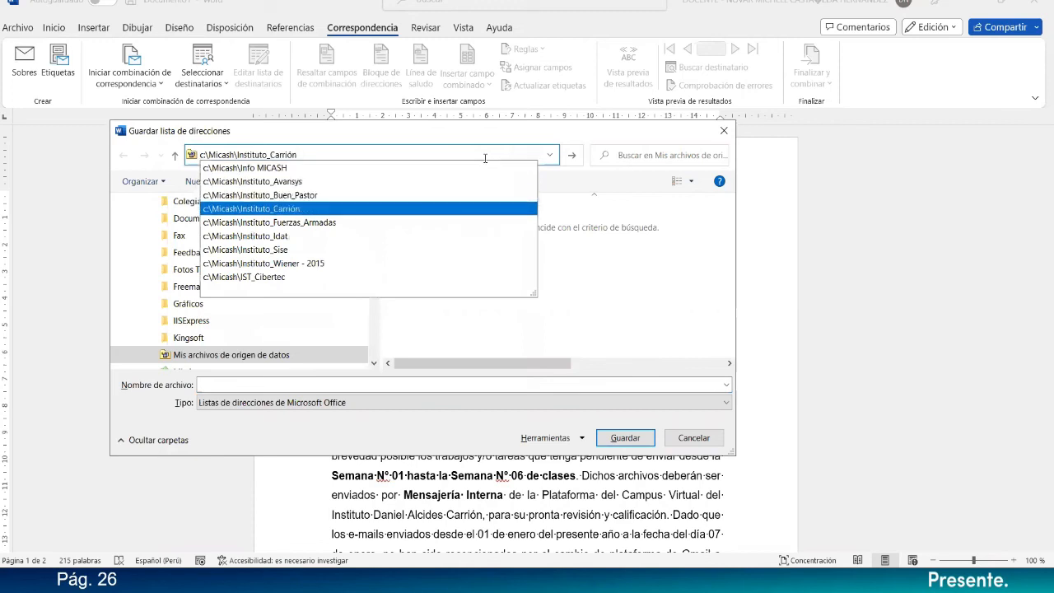
text(O)
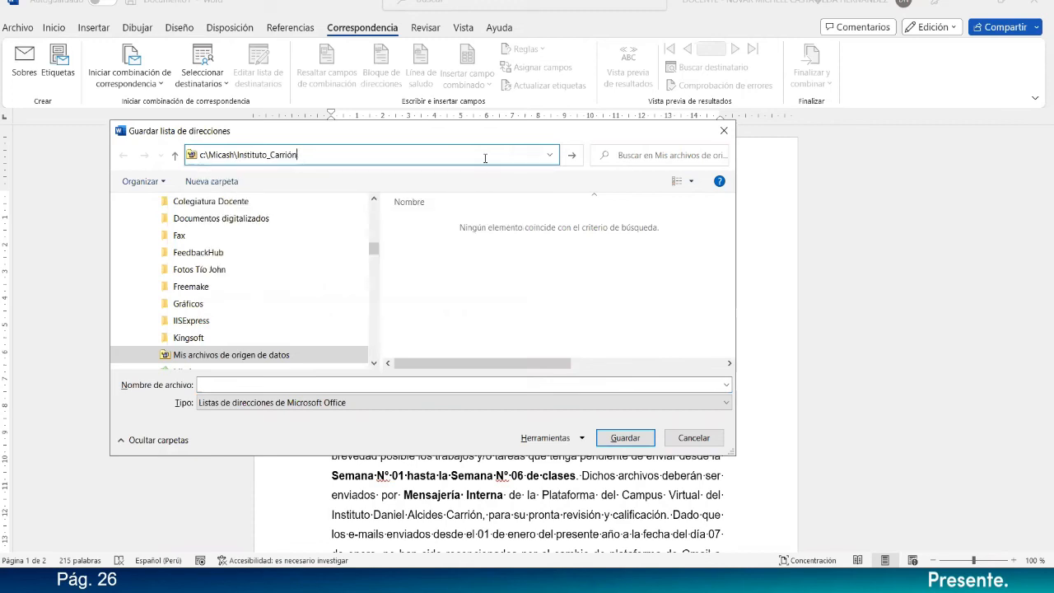
key(Return)
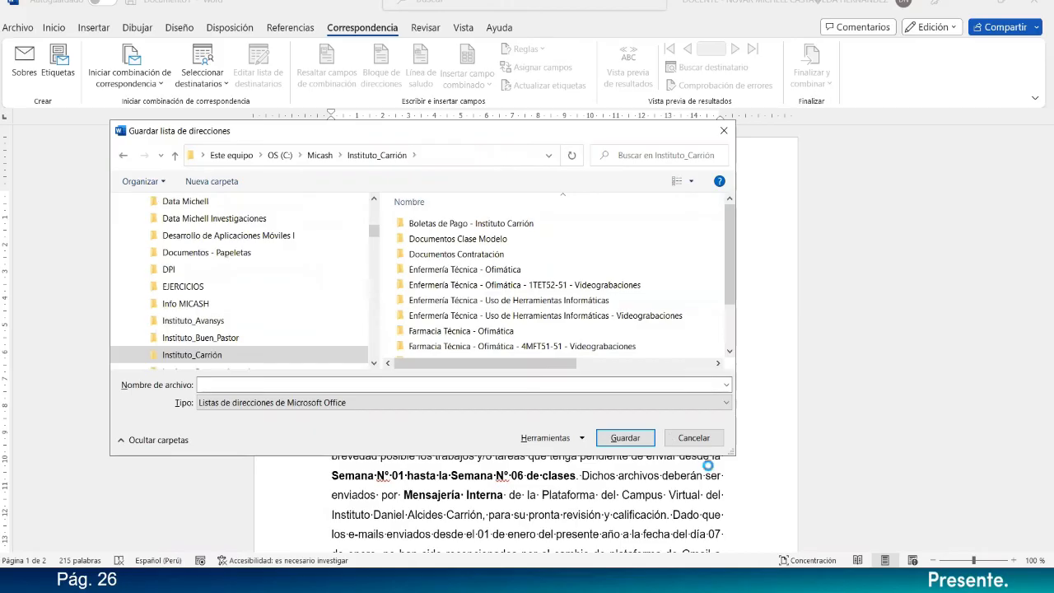
Enlarge the save dialog and open the folder Enfermería Técnica - Ofimática, then its subfolder Semana 06 - Ofimática.
drag(730, 453, 793, 500)
click(500, 272)
double_click(500, 272)
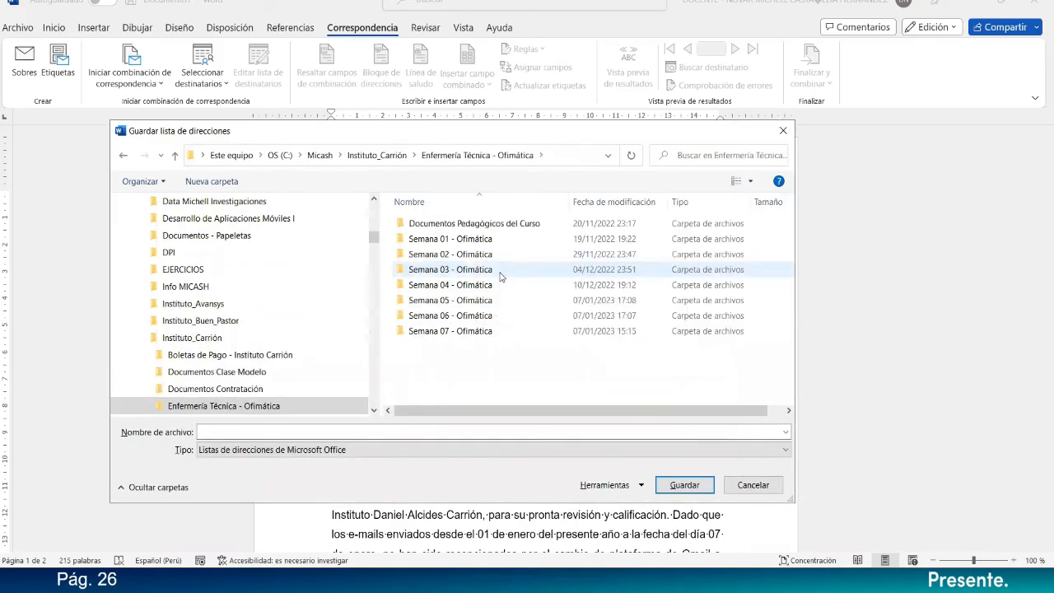
click(466, 323)
double_click(465, 322)
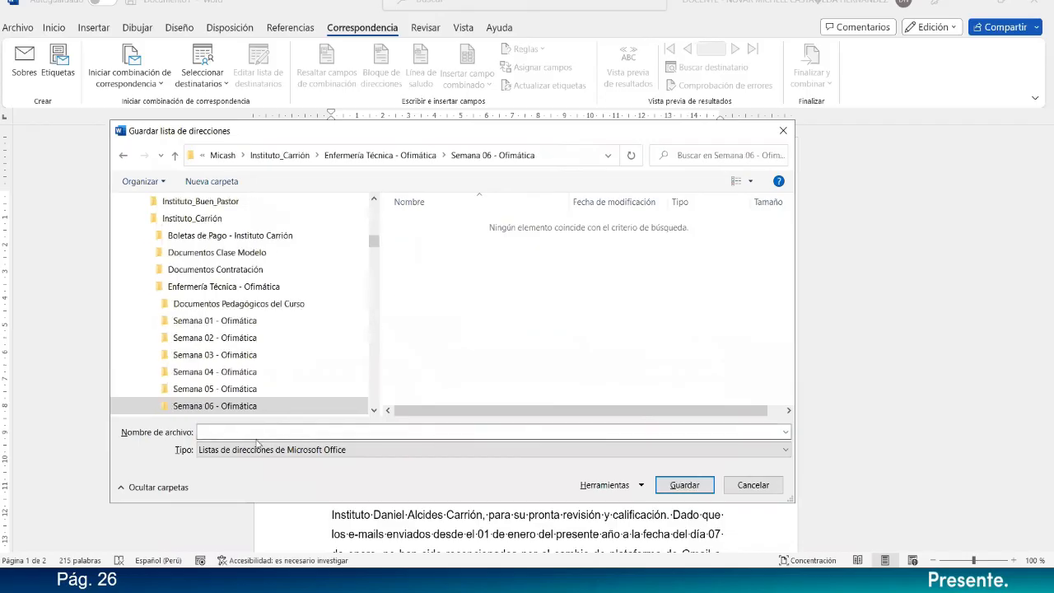
Name the address list Lista_Estudiantes and save it in the Semana 06 - Ofimática folder.
text(List)
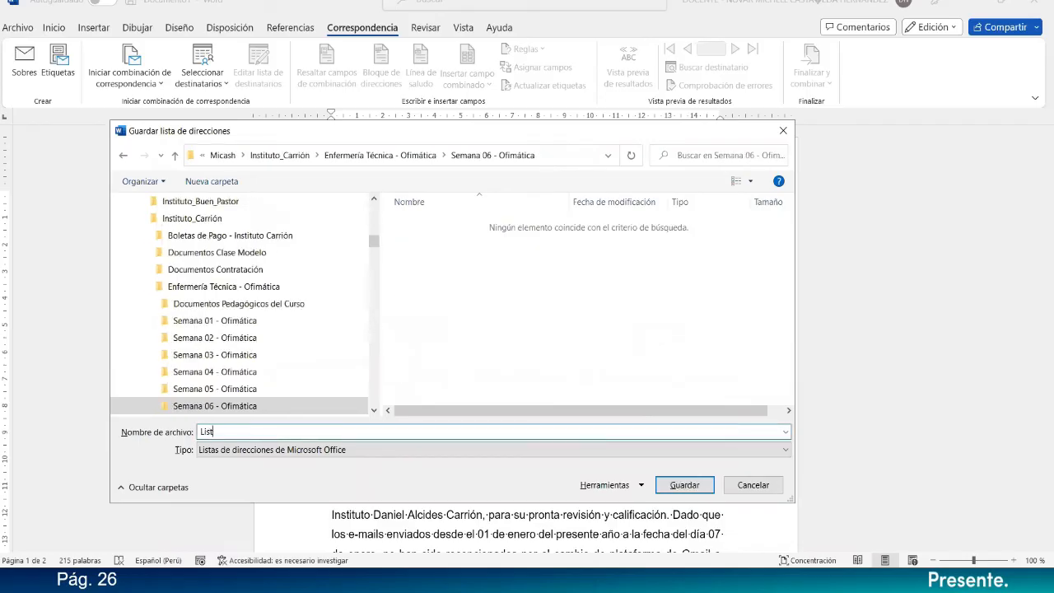
text(a_Estudiantes)
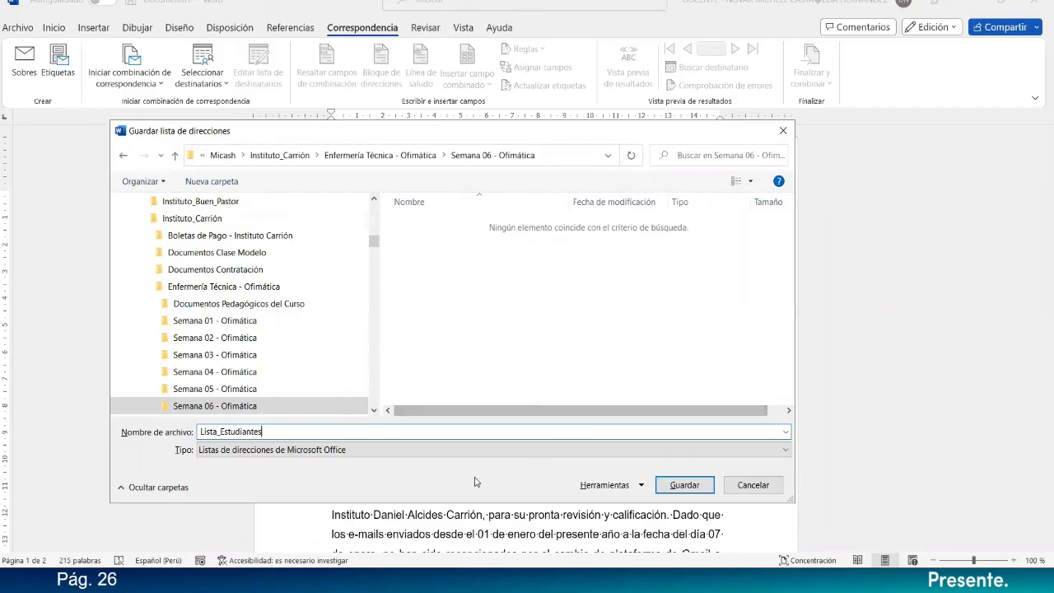
click(671, 486)
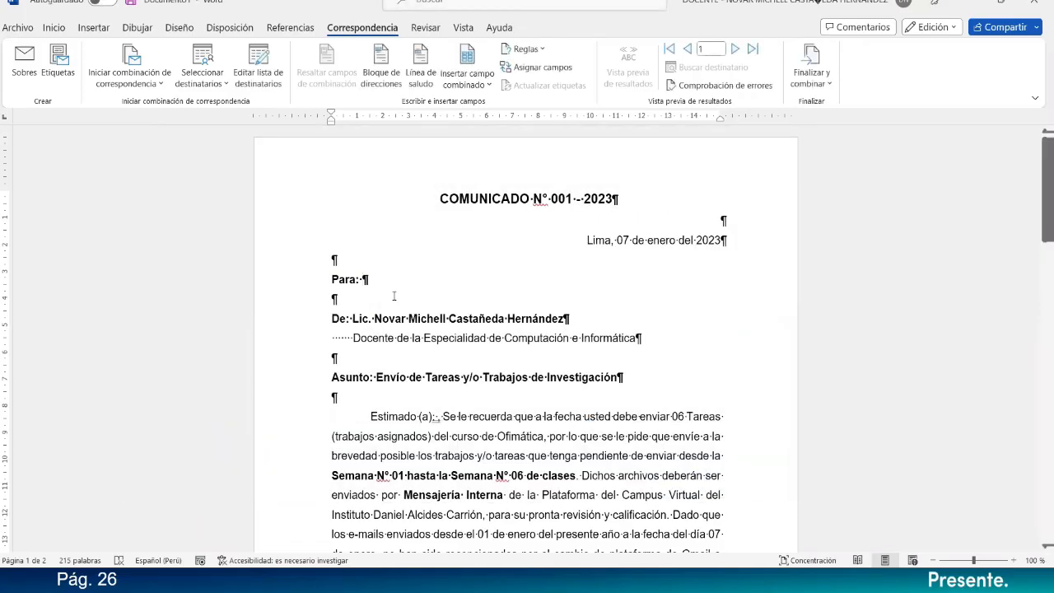
Choose to use an existing recipient list and browse to the folder C:\Micash.
click(225, 86)
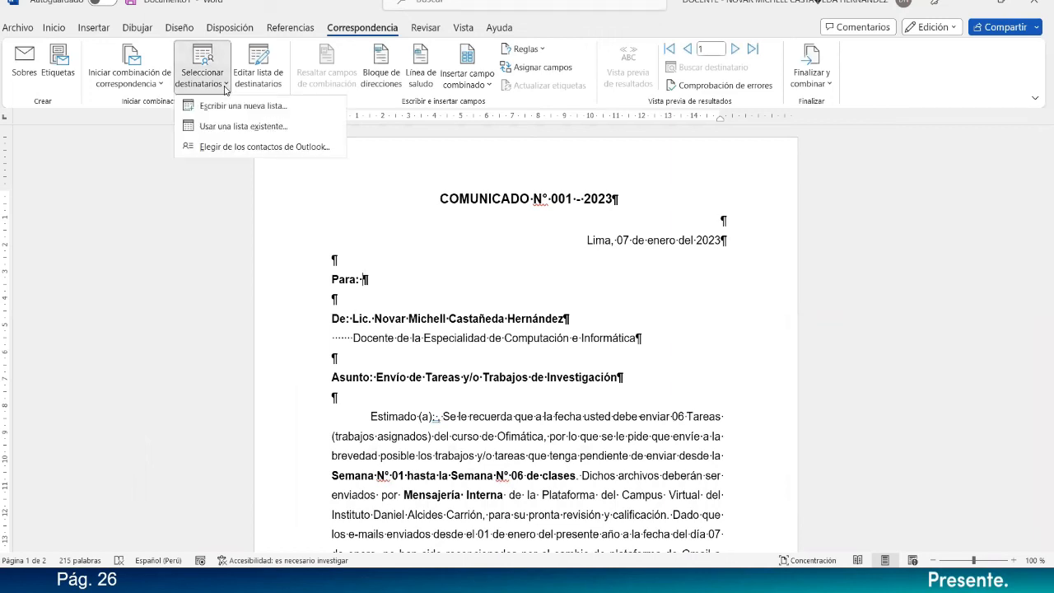
click(243, 128)
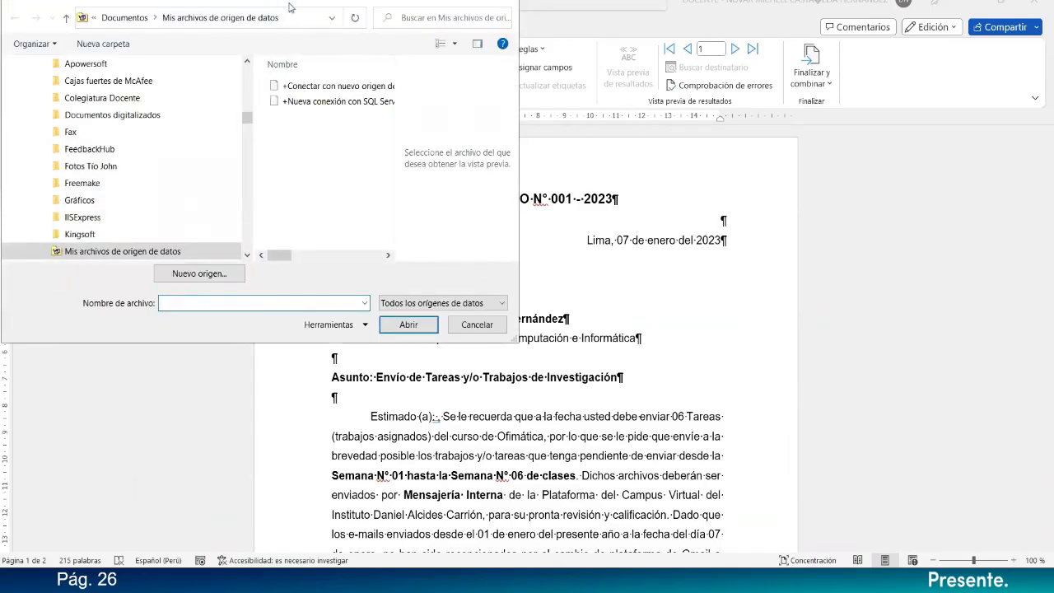
click(434, 77)
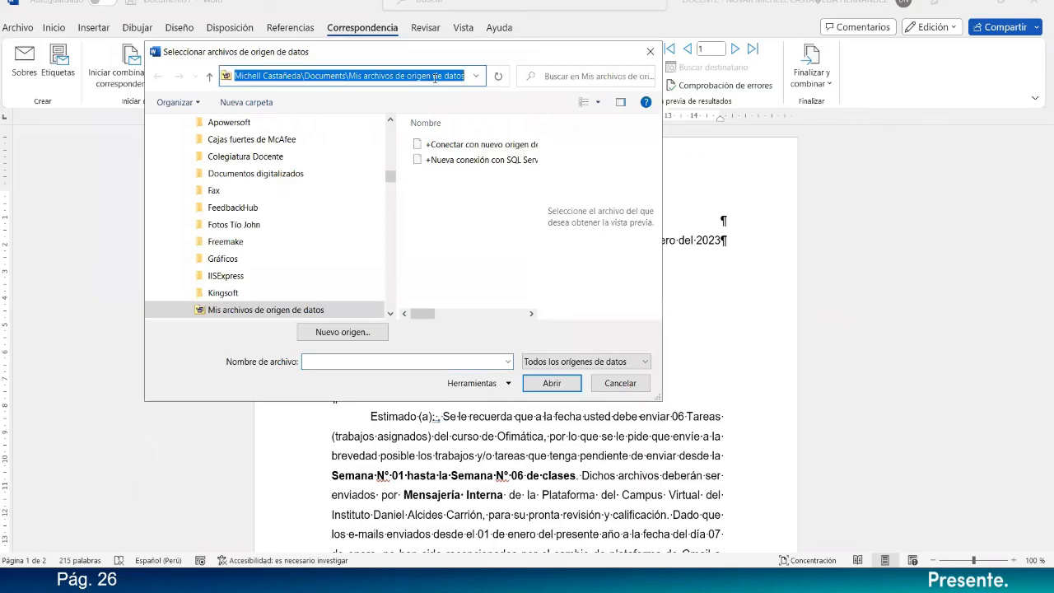
text(c:\)
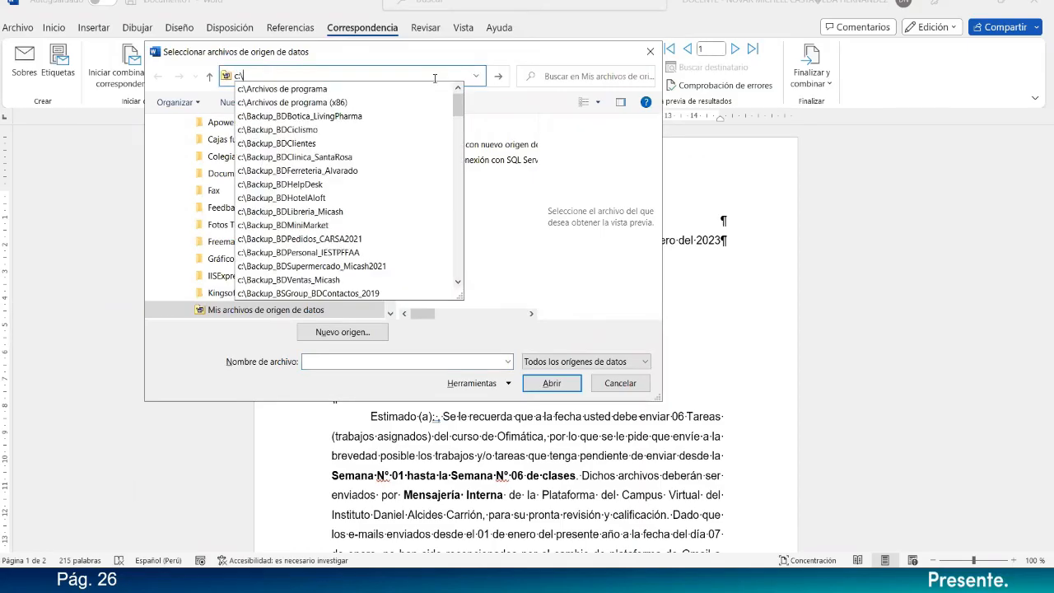
text(mi)
key(Down)
key(Return)
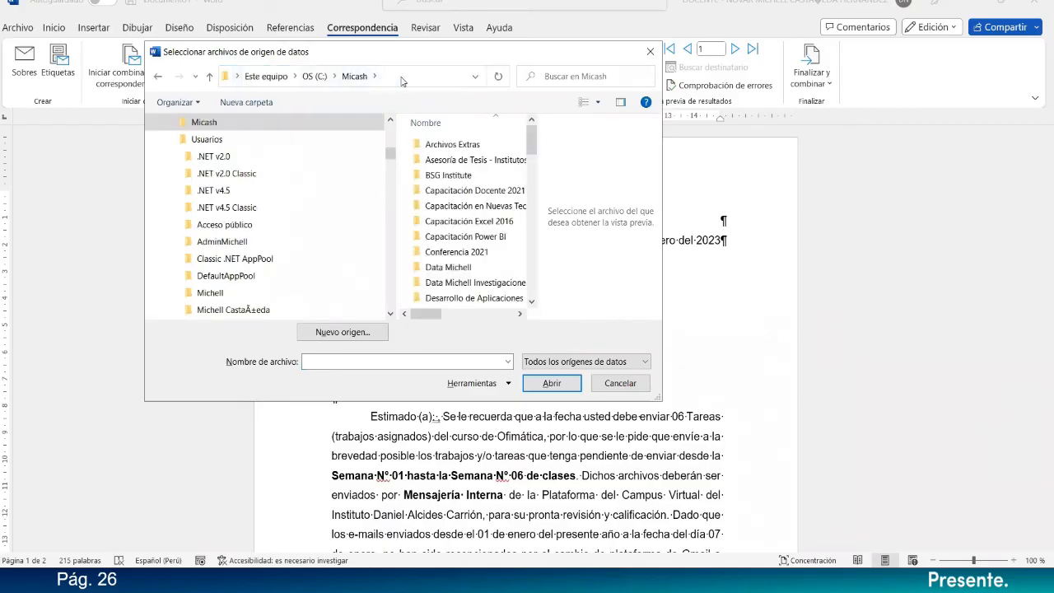
Browse from C:\Micash to its Instituto_Carrión subfolder in the data source dialog.
click(401, 76)
click(401, 76)
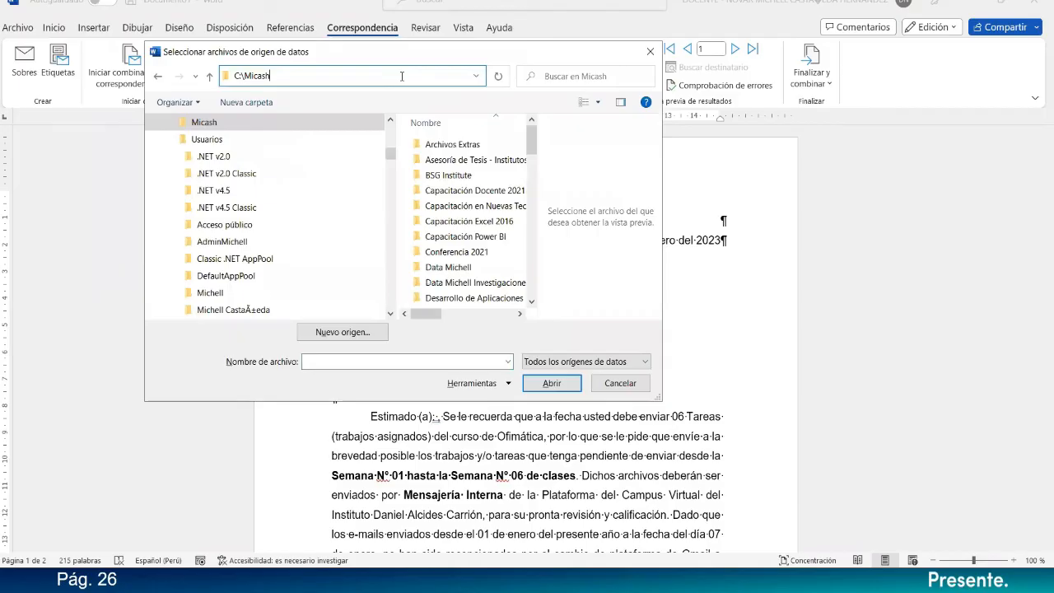
text(\in)
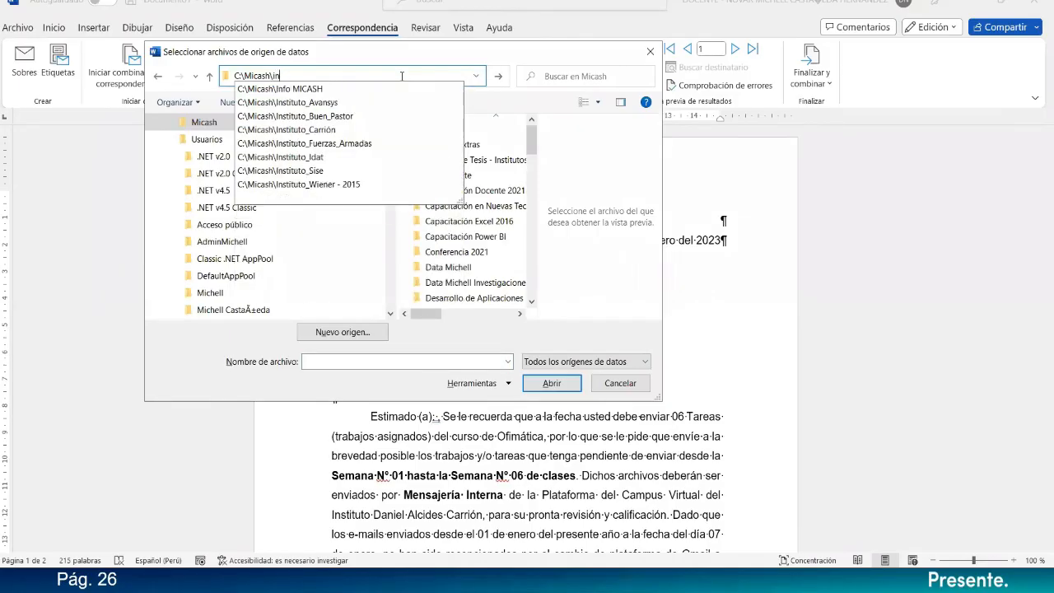
click(339, 130)
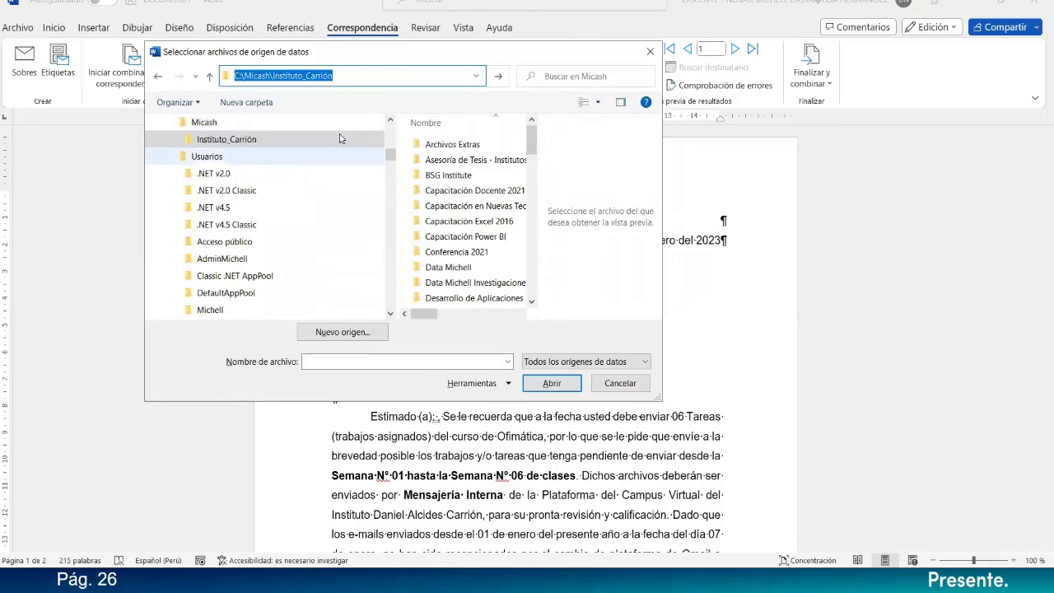
Hide the file preview and load Lista_Estudiantes from Enfermería Técnica - Ofimática, Semana 06 - Ofimática, as the recipient list.
click(620, 101)
double_click(494, 190)
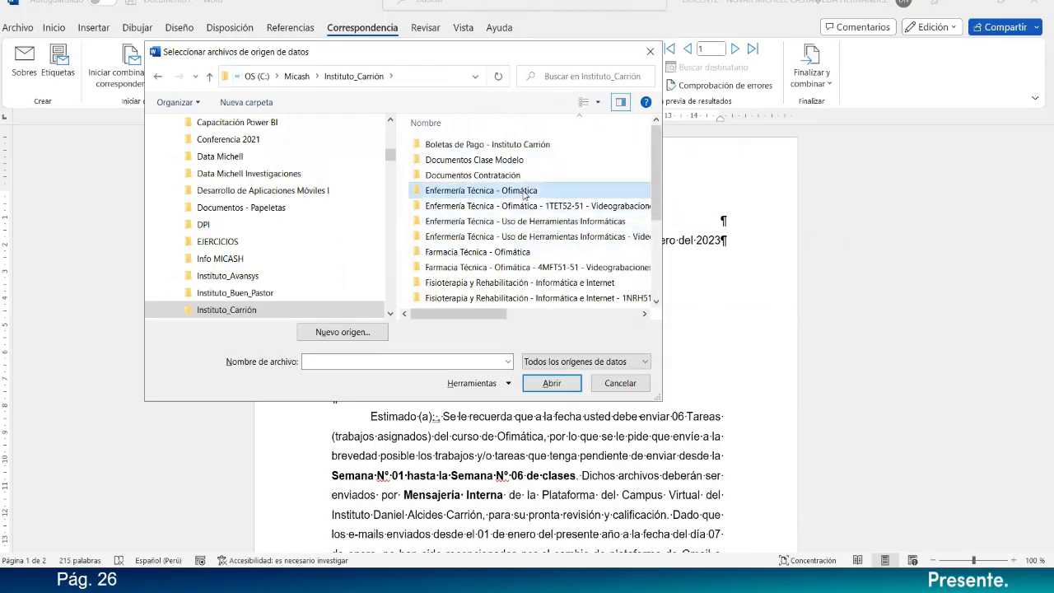
click(469, 236)
double_click(469, 236)
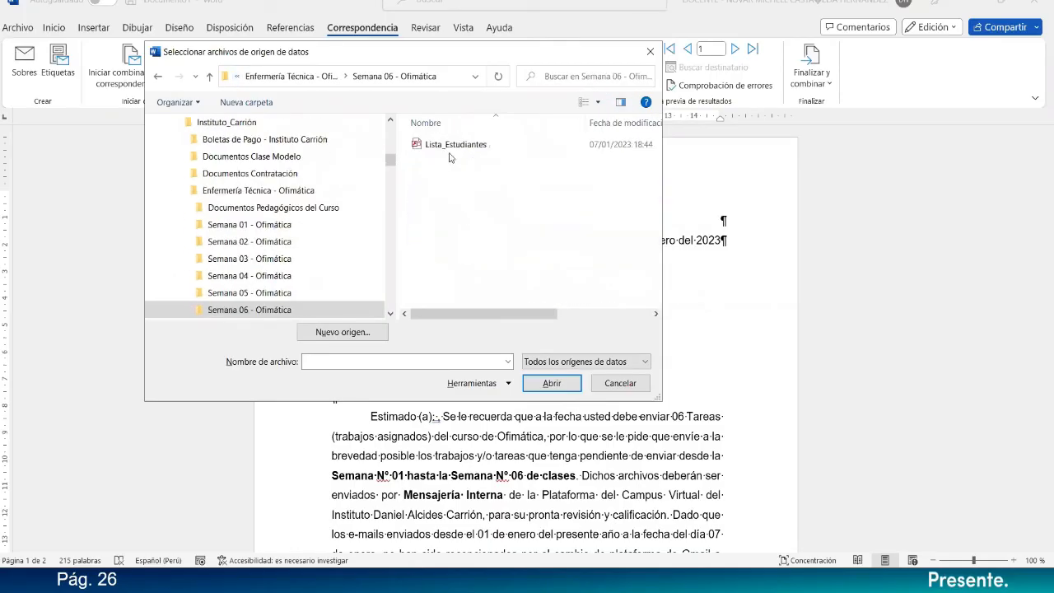
click(455, 146)
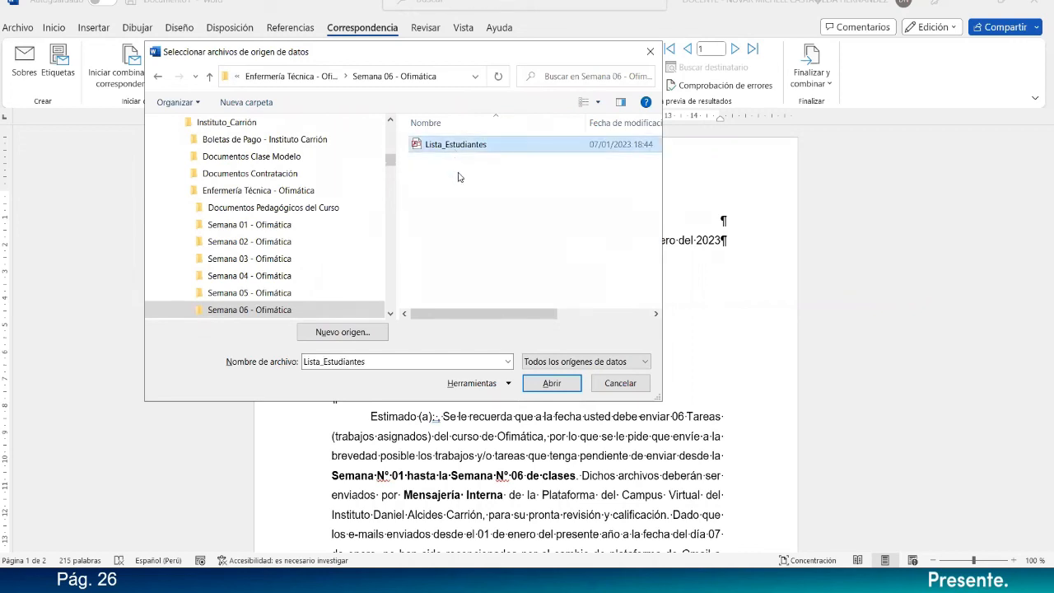
click(543, 382)
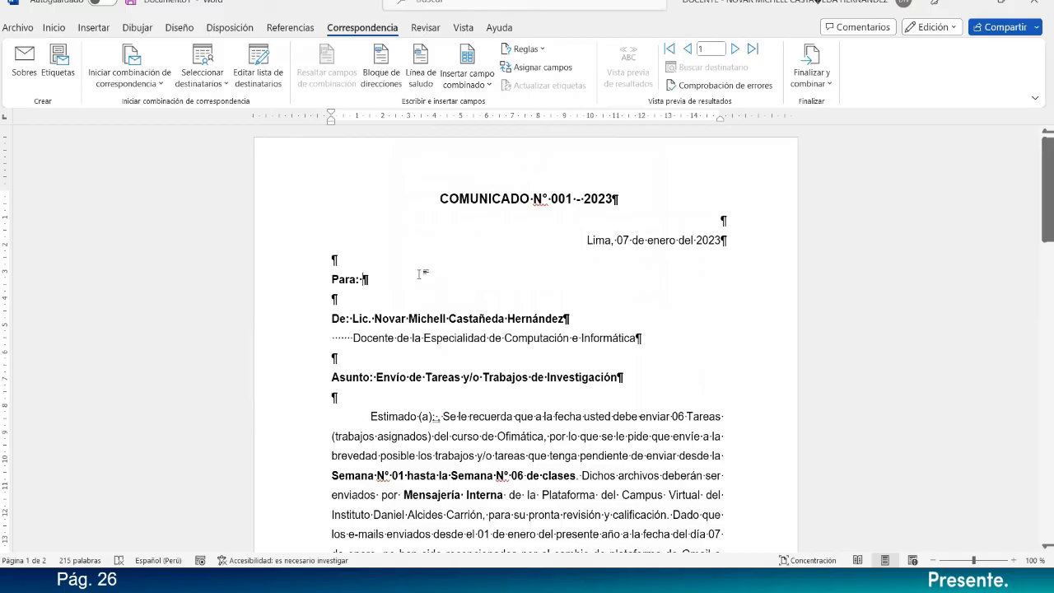
Insert the Apellidos merge field after "Para:" and add a comma directly behind it.
click(488, 86)
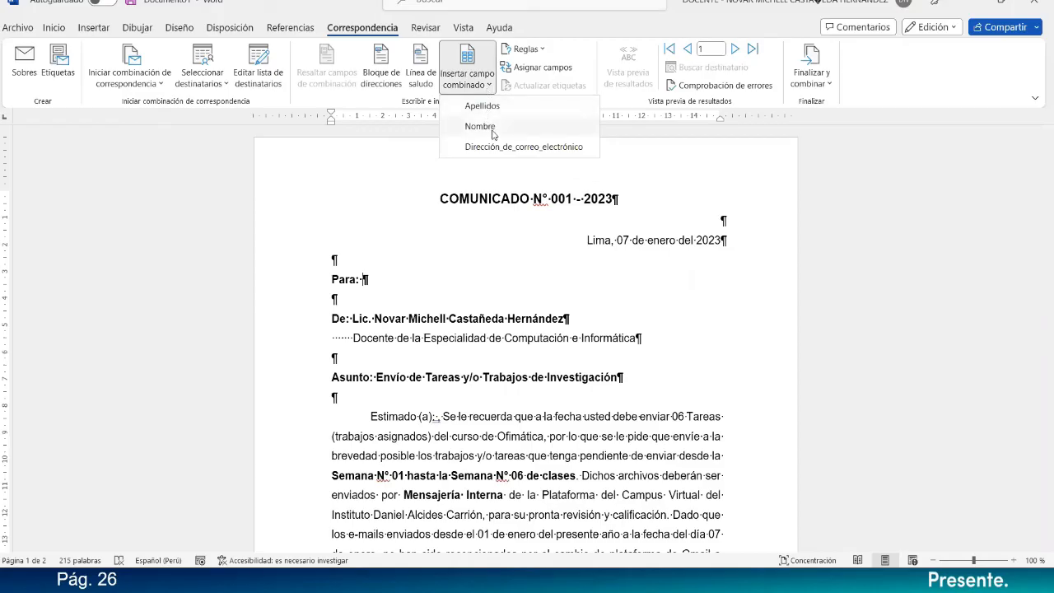
click(492, 113)
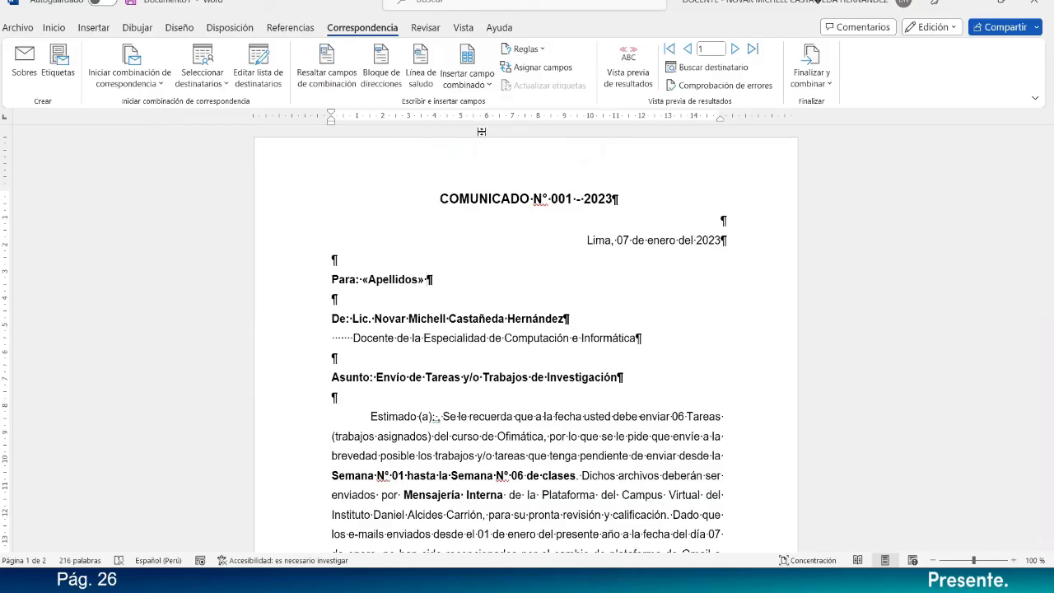
key(BackSpace)
text(,)
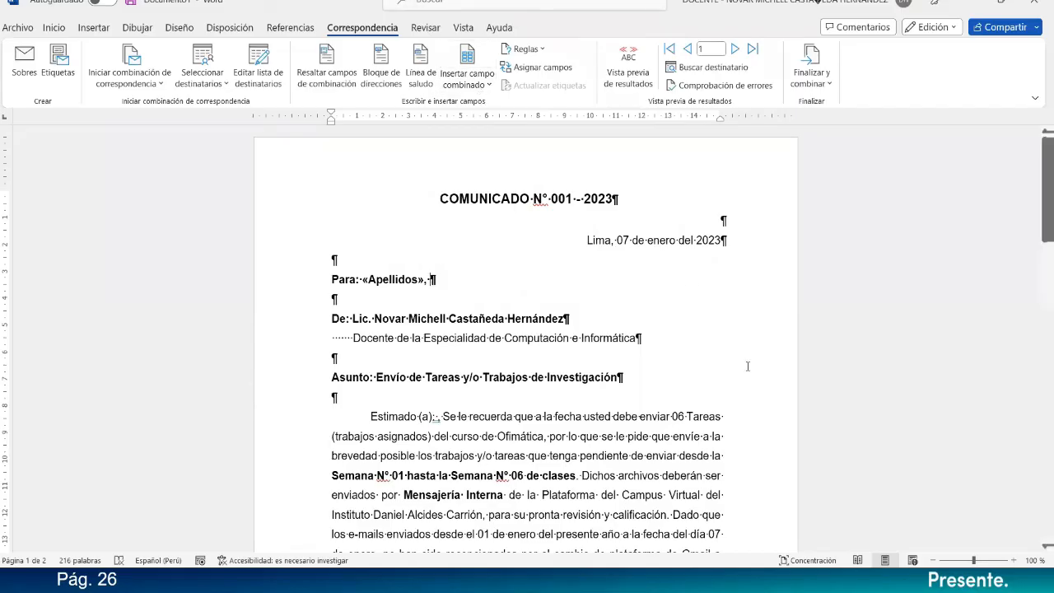
Insert the Nombre merge field after the Apellidos field and comma on the "Para:" line.
click(1014, 562)
click(1014, 563)
click(1014, 563)
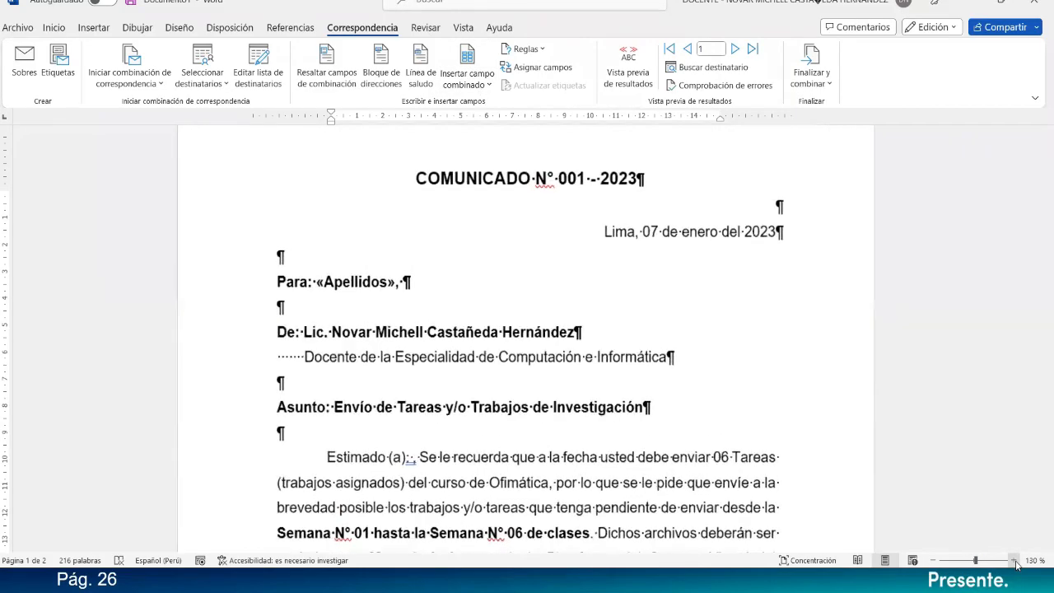
click(1014, 563)
click(1014, 563)
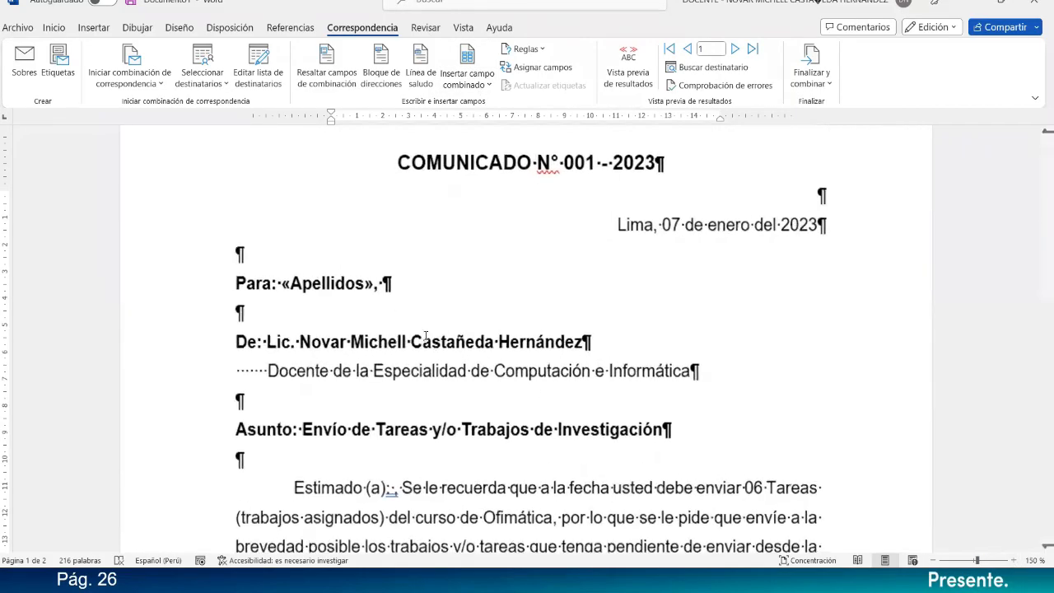
click(347, 282)
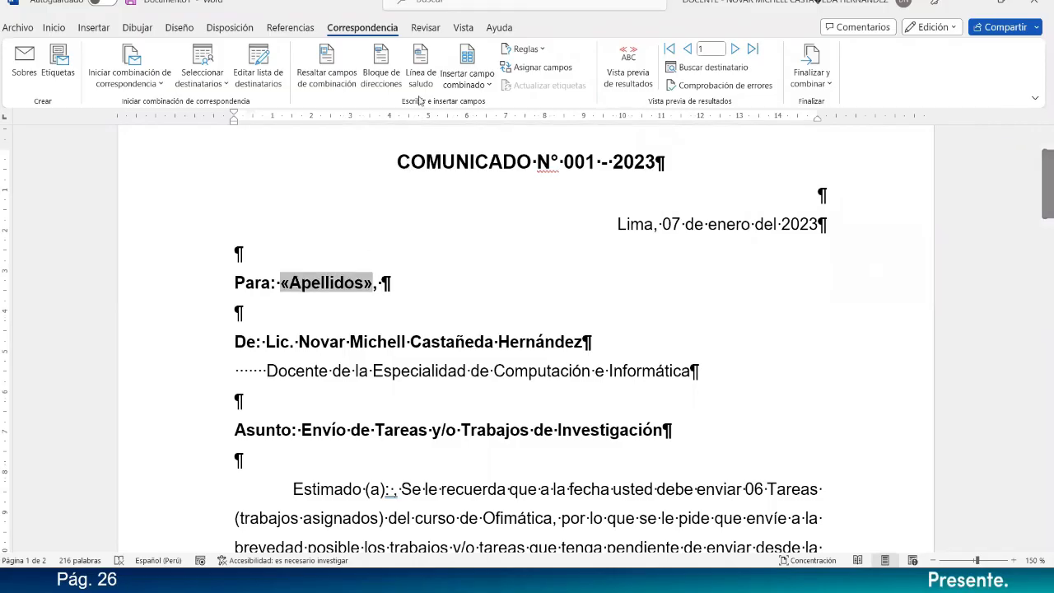
click(488, 86)
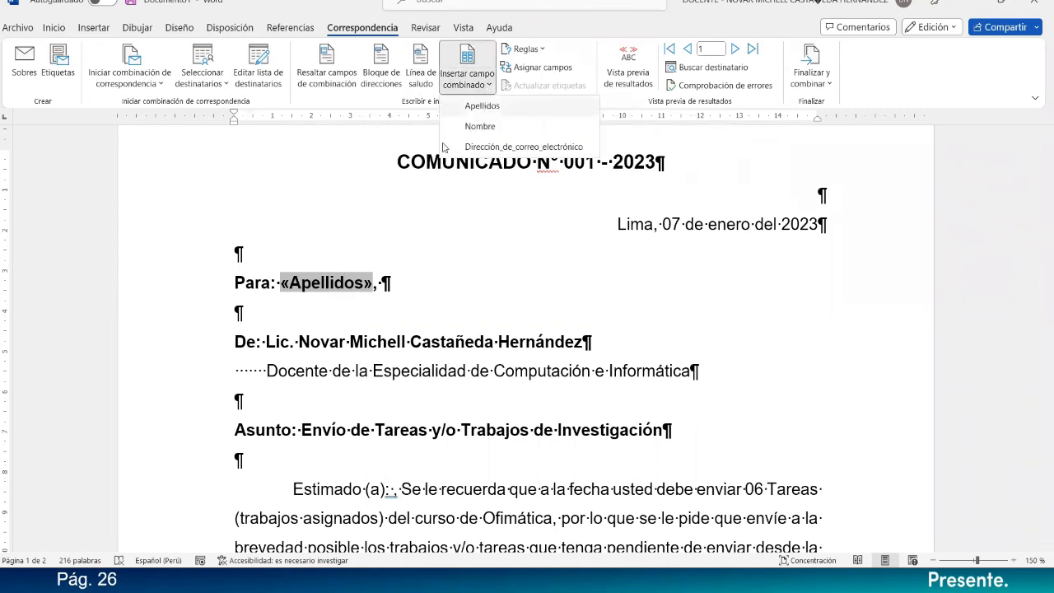
click(417, 249)
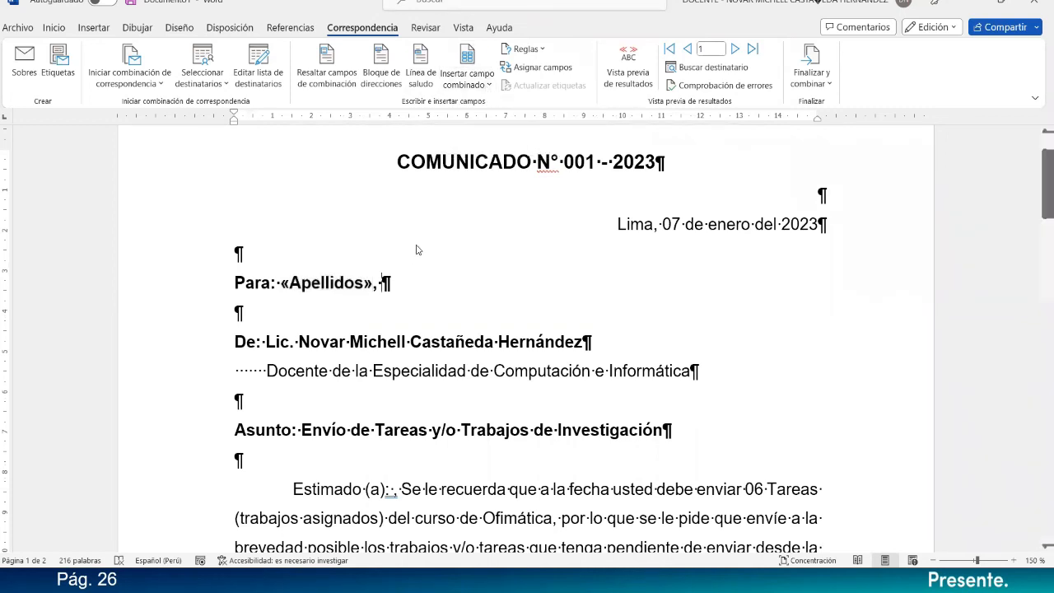
click(473, 90)
click(481, 126)
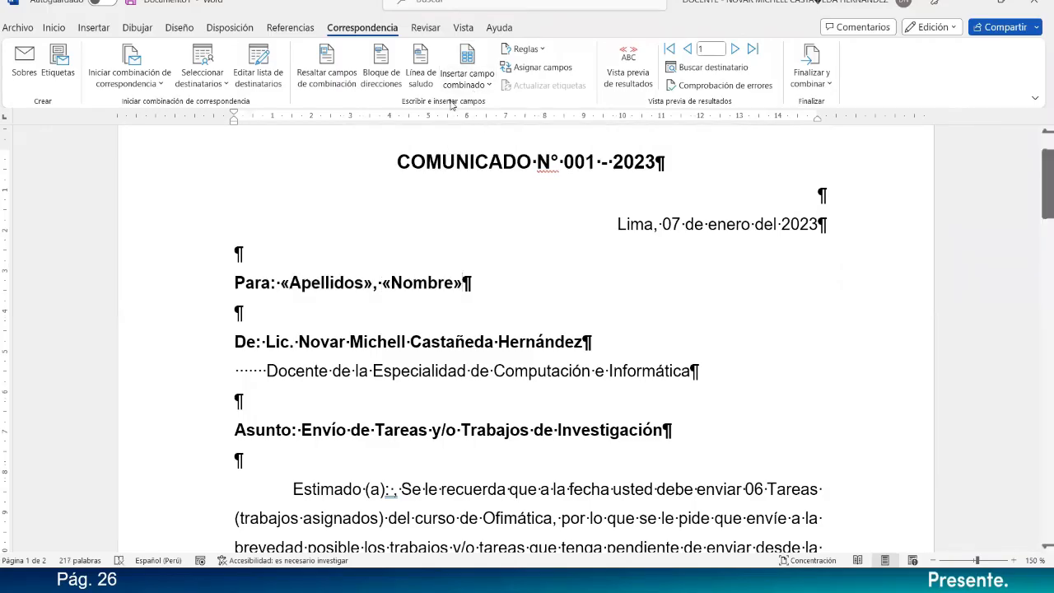
Write "Email:" on the empty line below "Para:" and add a blank line under it.
click(466, 89)
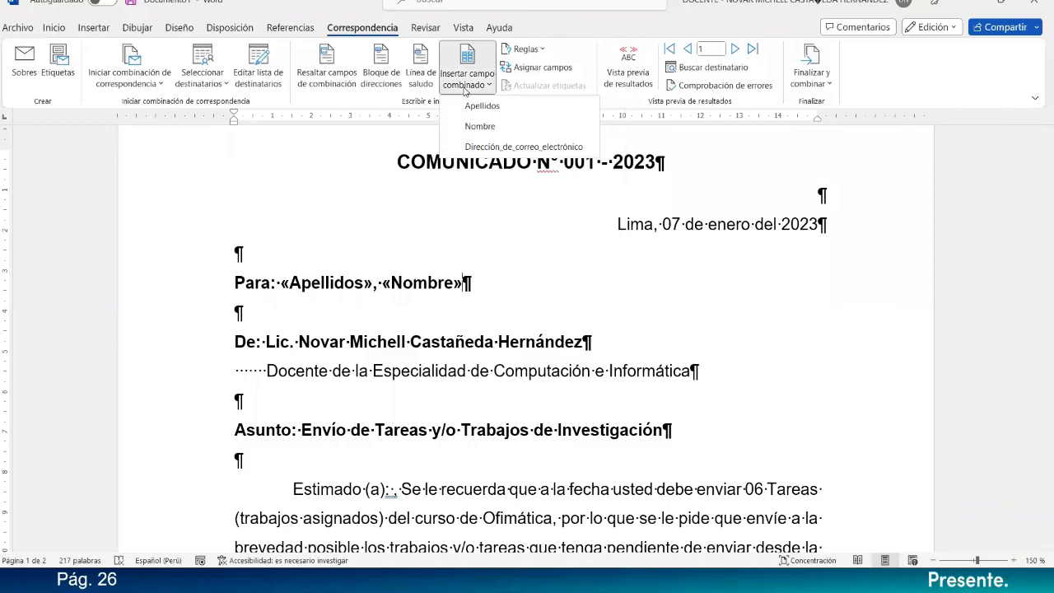
click(492, 297)
click(476, 310)
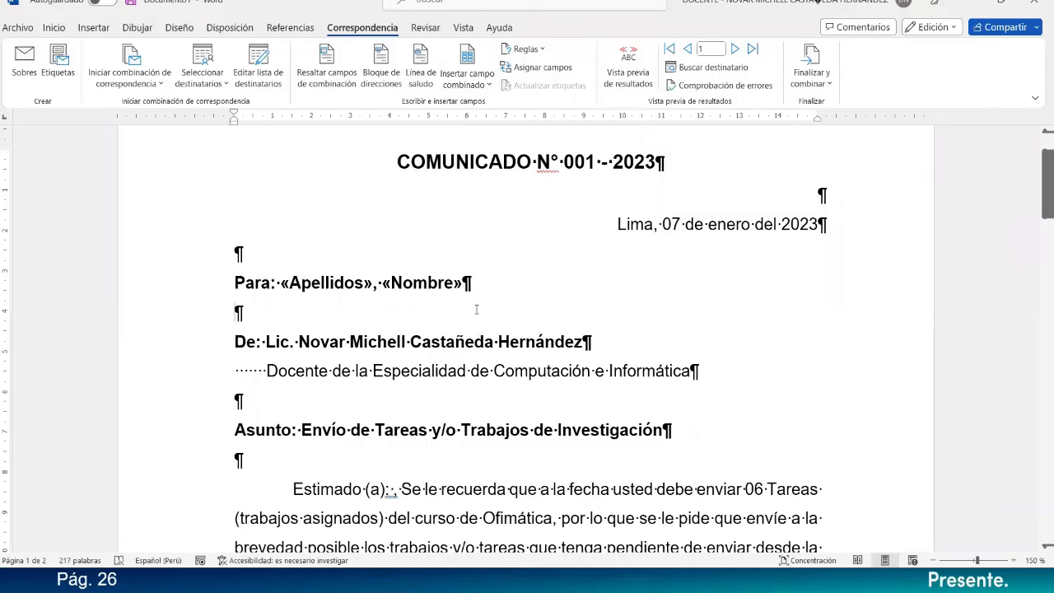
text(e)
key(BackSpace)
text(Email)
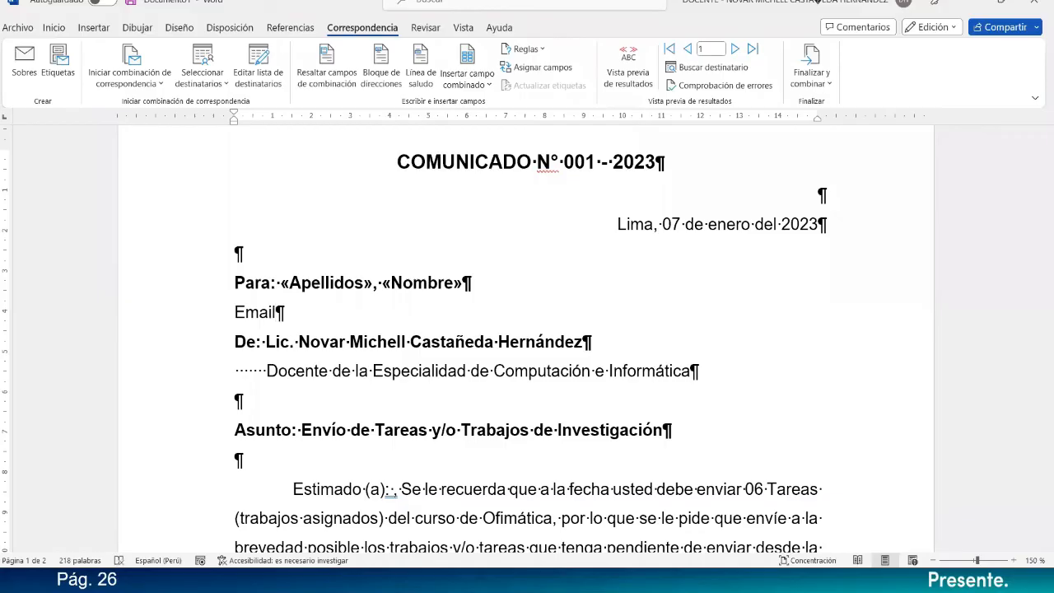
key(BackSpace)
text(l:)
key(Return)
Insert the Dirección_de_correo_electrónico merge field after "Email:".
click(334, 319)
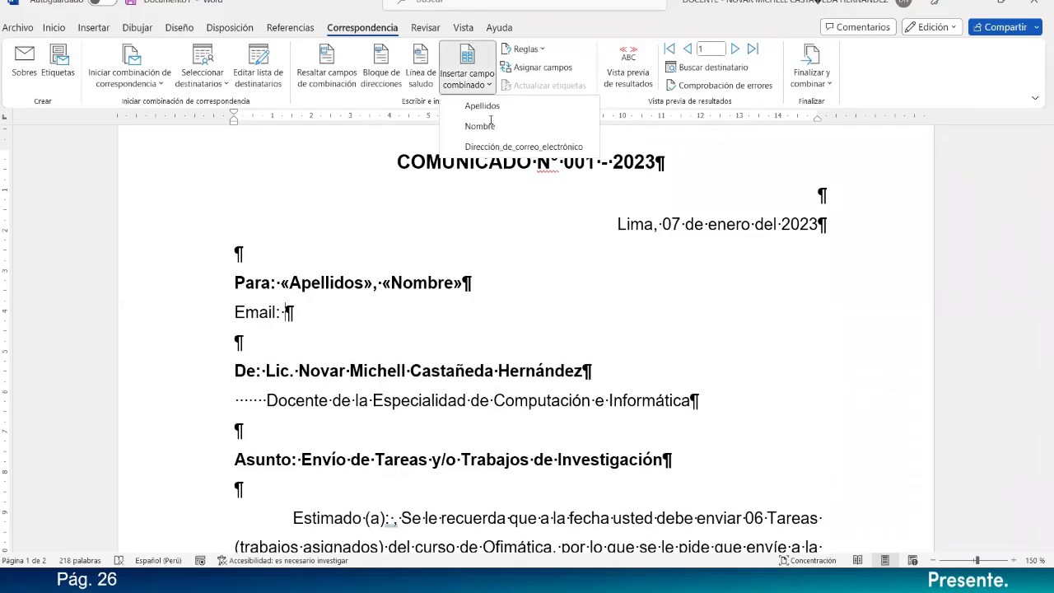
click(498, 147)
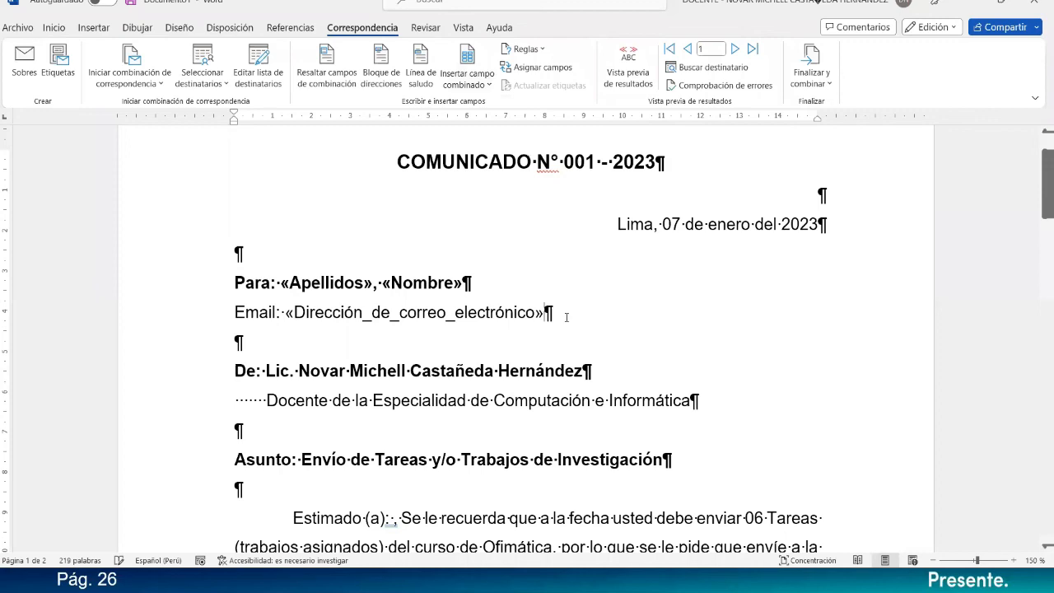
drag(558, 316, 285, 314)
click(286, 333)
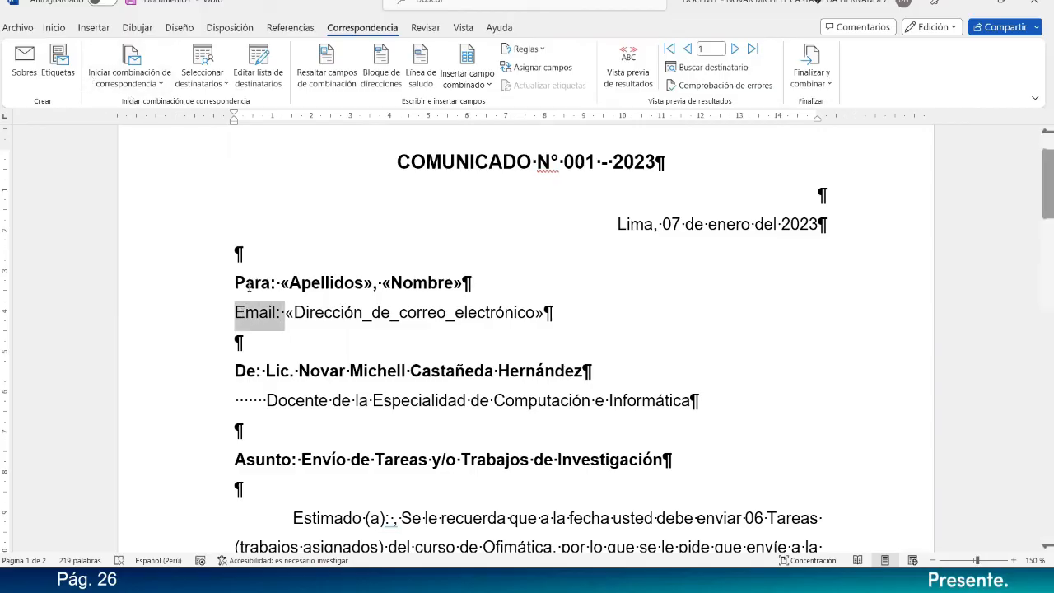
click(326, 326)
click(515, 344)
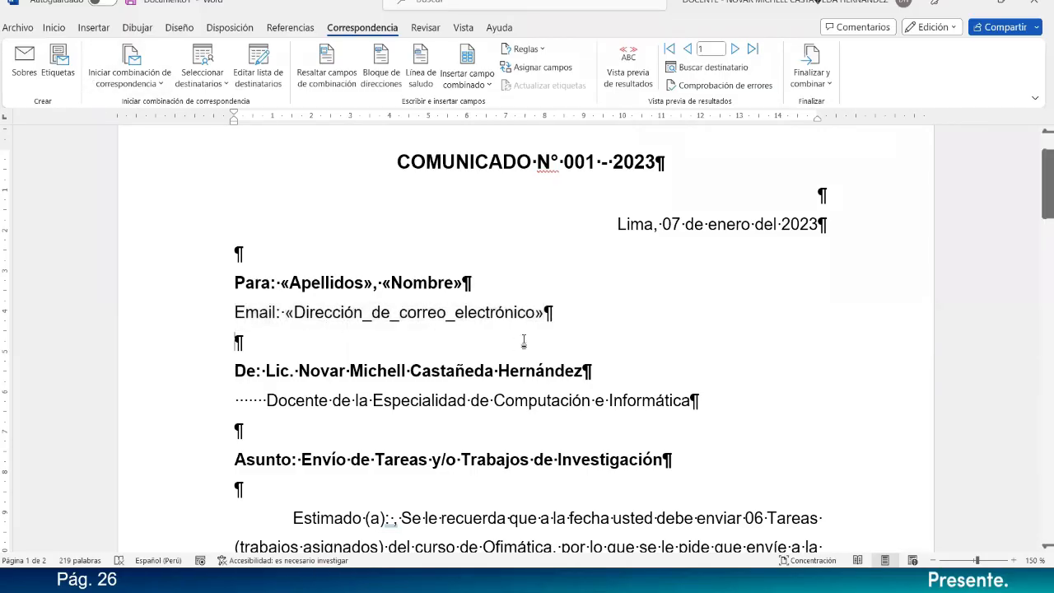
Insert the Apellidos and Nombre merge fields after "Estimado (a):", one on each side of the comma, and end with a period.
ctrl+scroll(547, 346, down, 5)
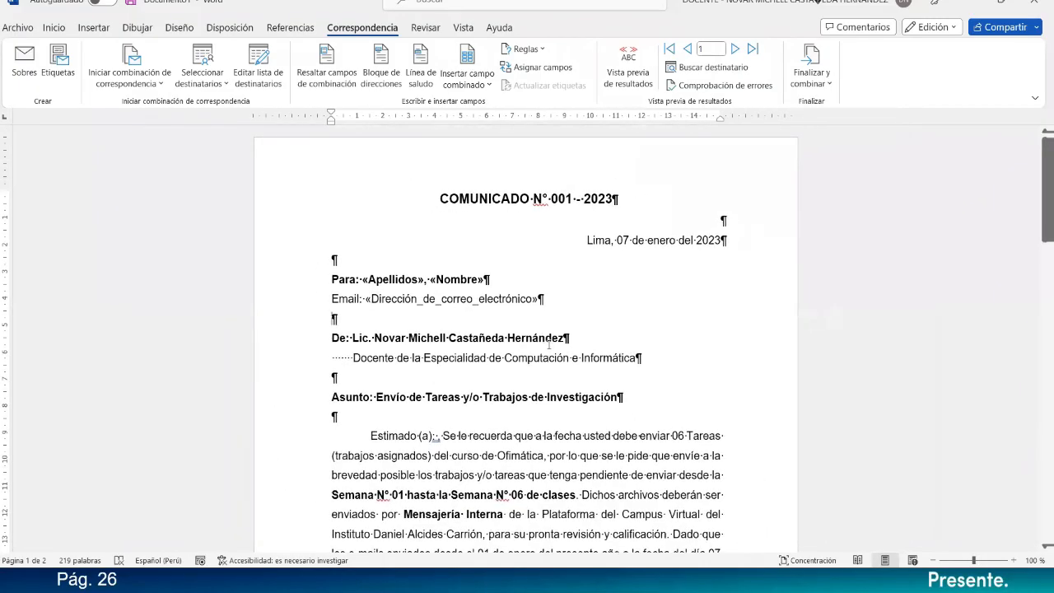
click(404, 285)
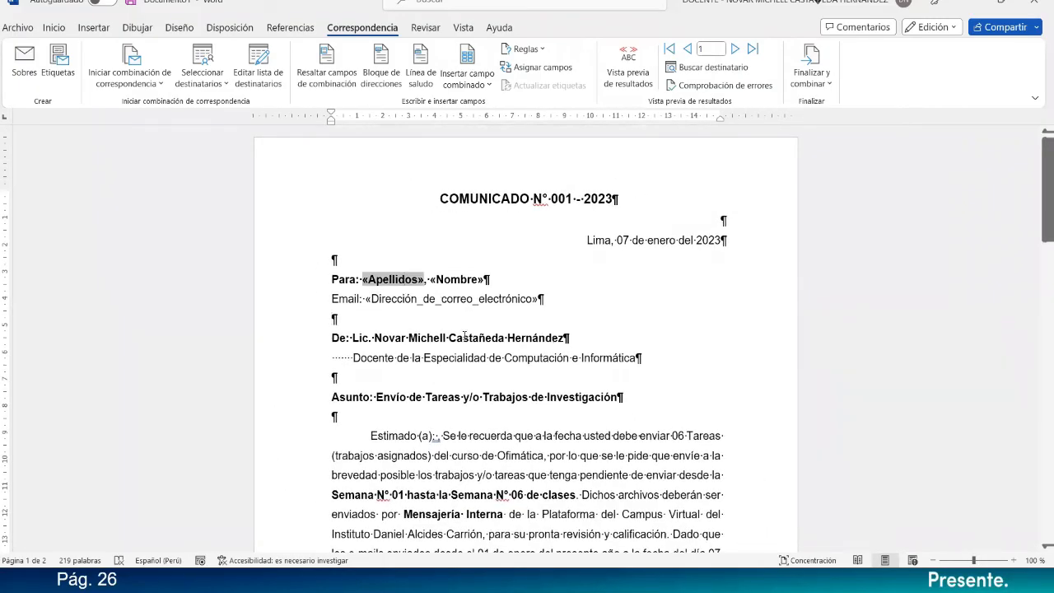
click(434, 437)
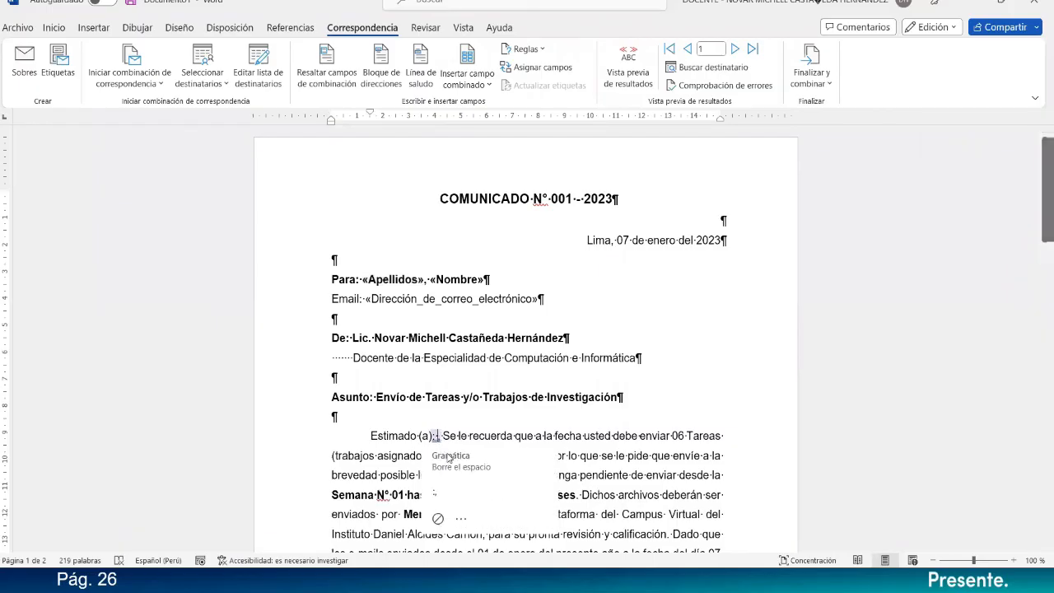
click(473, 90)
click(485, 107)
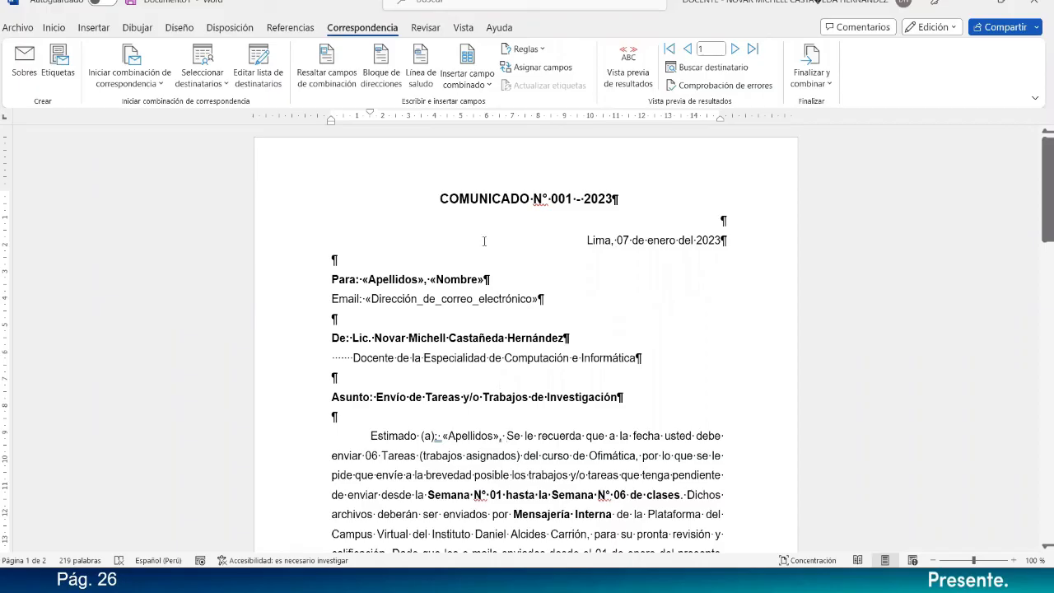
click(469, 85)
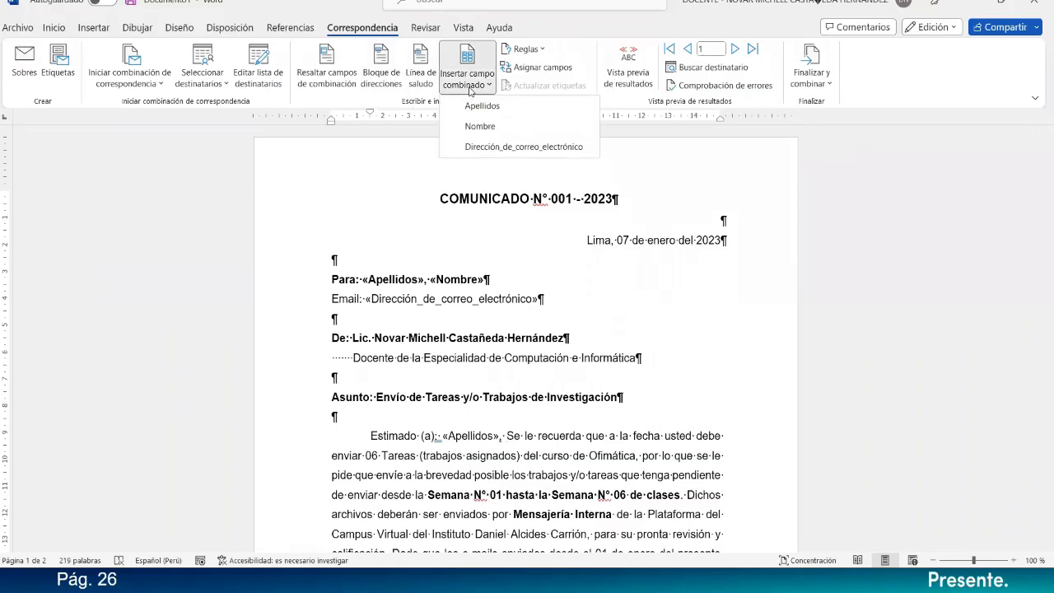
click(482, 125)
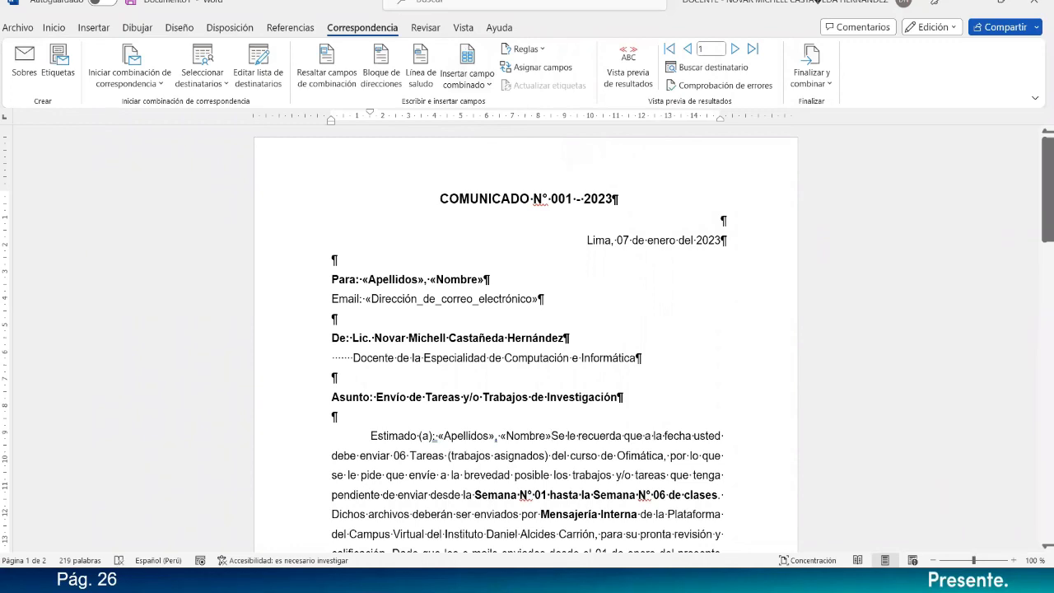
text(.)
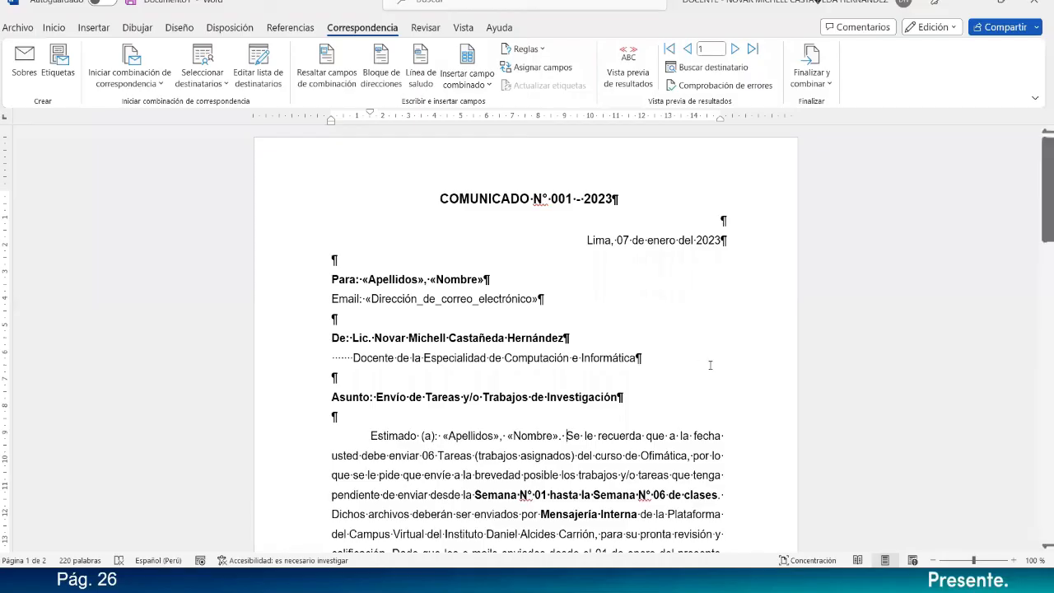
Make the Apellidos and Nombre merge fields in the "Estimado (a):" greeting bold.
scroll(447, 371, down, 2)
drag(444, 367, 559, 367)
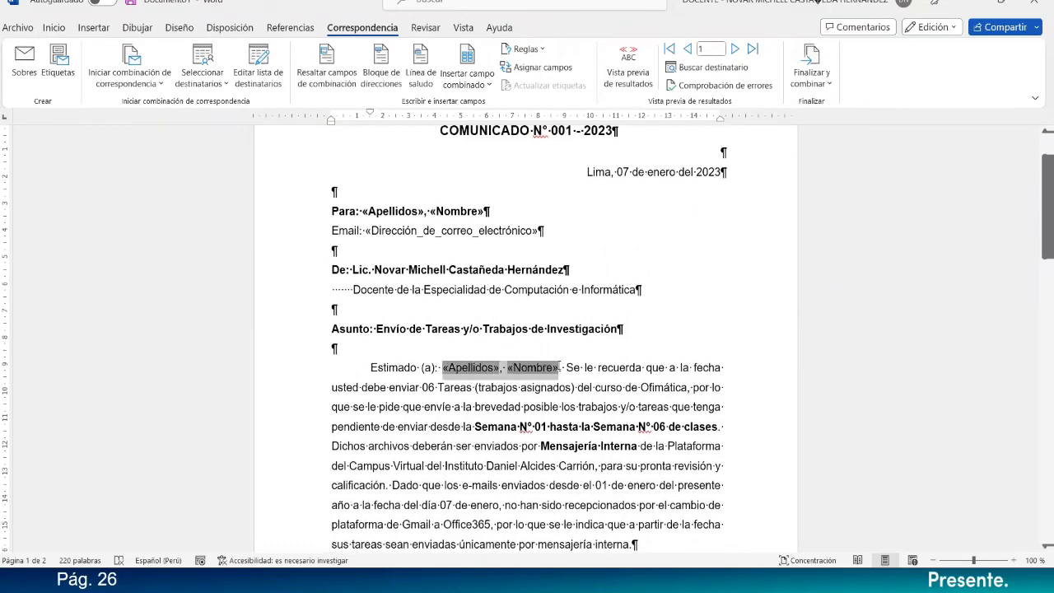
click(54, 27)
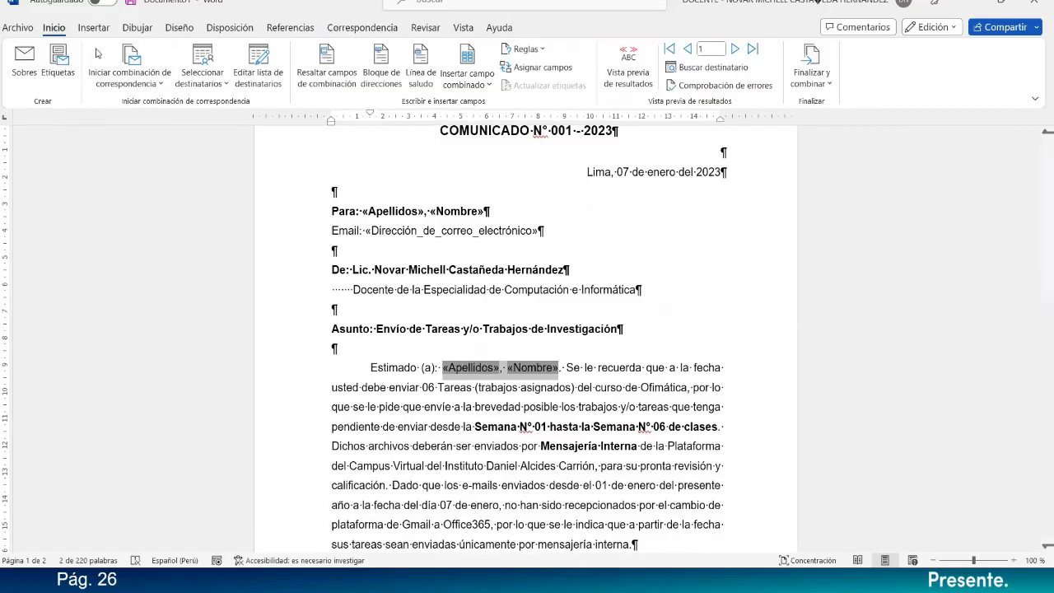
click(116, 77)
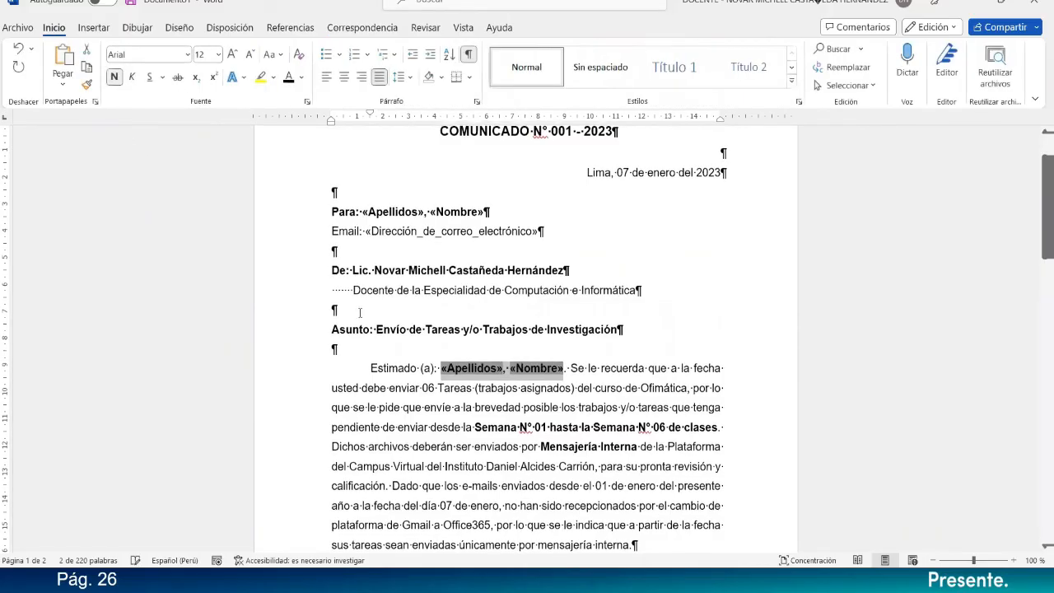
click(466, 408)
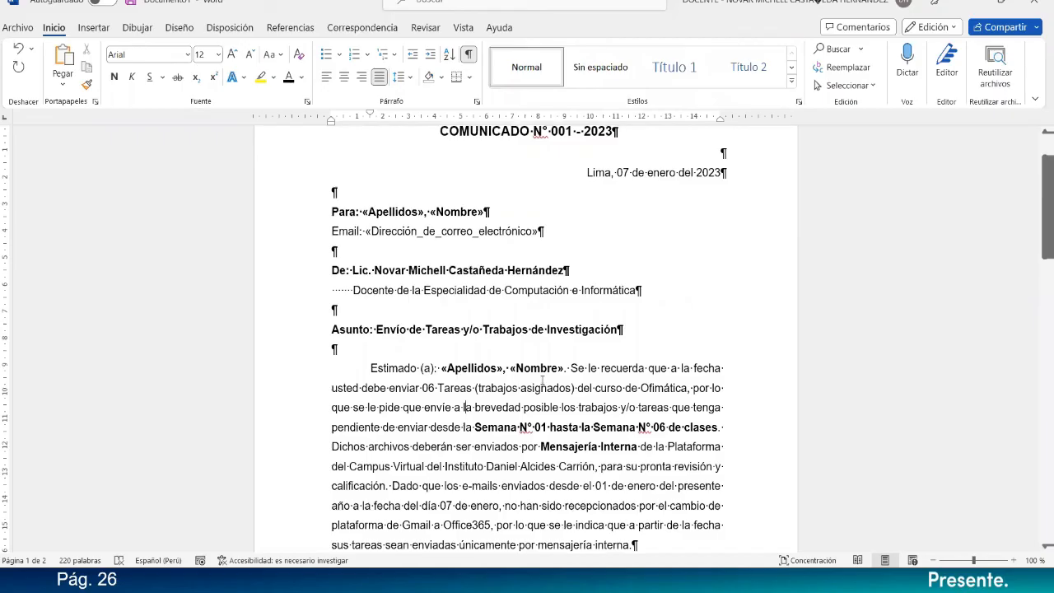
click(476, 365)
click(529, 368)
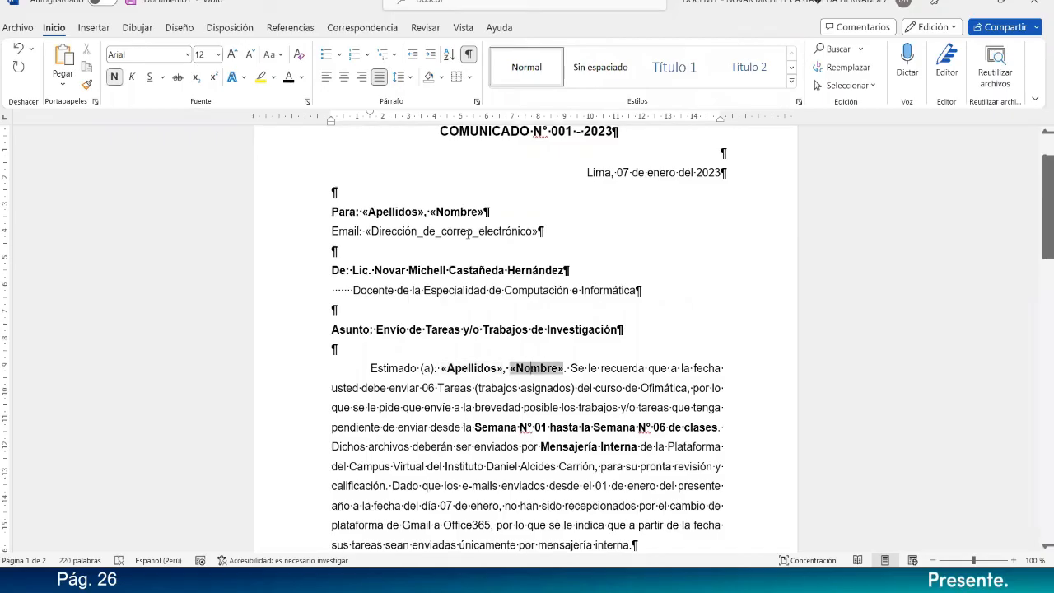
Reduce the N° de Estudiantes pie chart's height so it fits at the end of page 1 at nearly full text width.
click(362, 27)
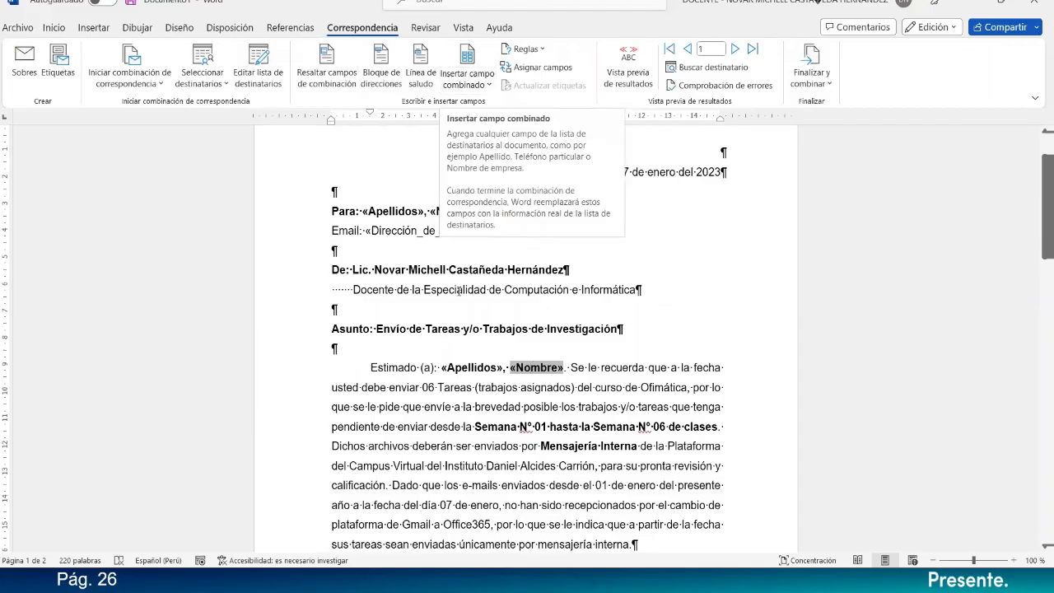
click(463, 290)
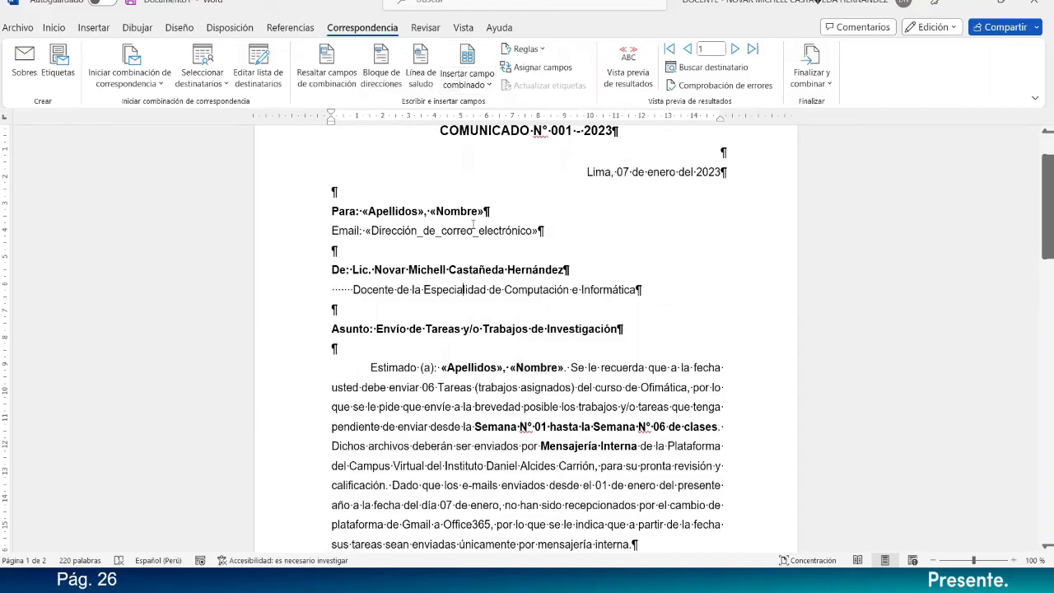
scroll(508, 210, up, 1)
scroll(506, 222, down, 5)
scroll(504, 236, down, 10)
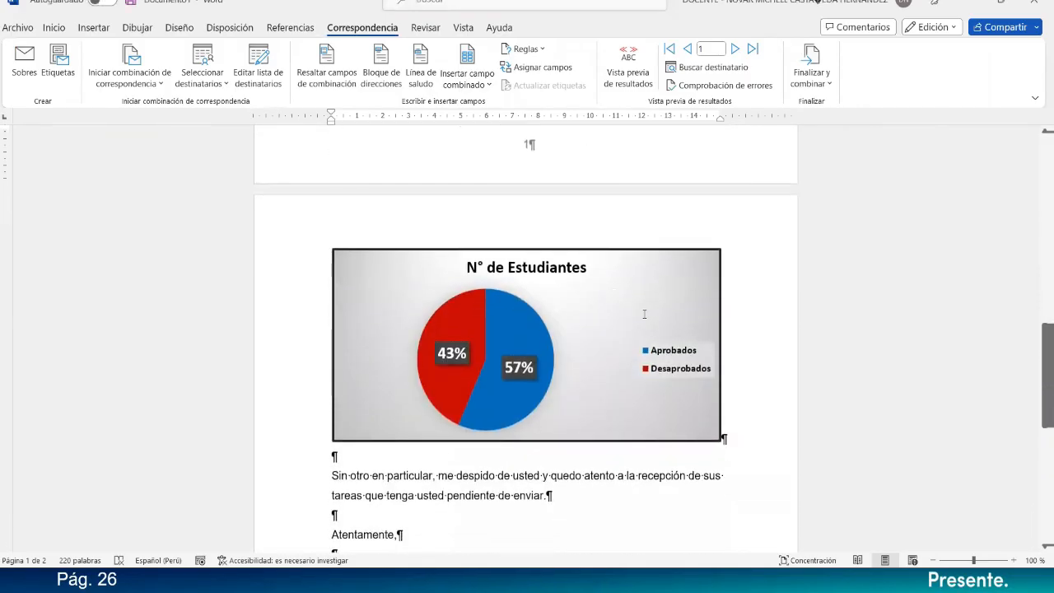
click(696, 298)
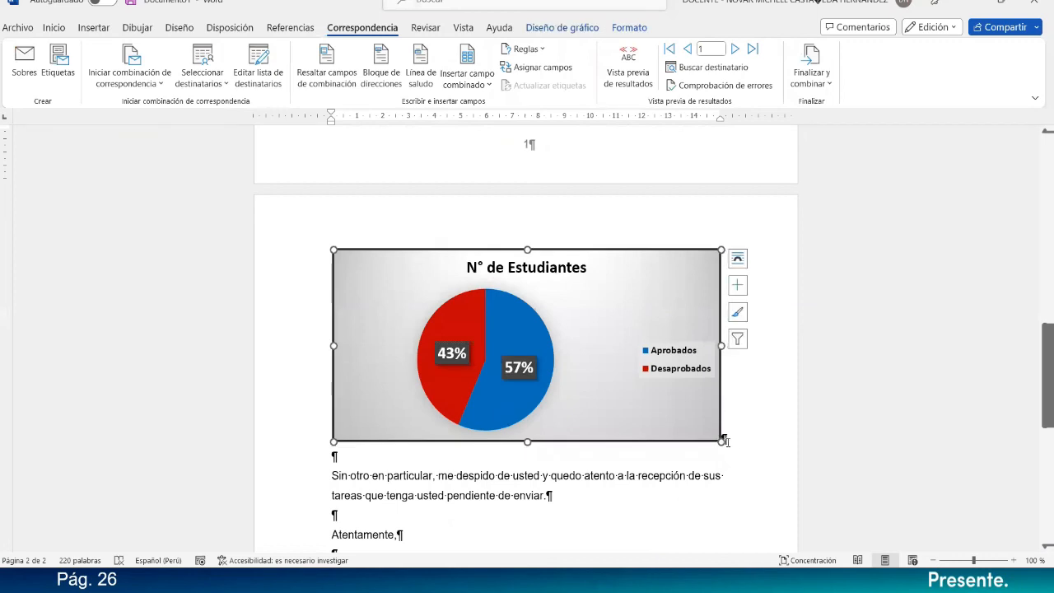
drag(721, 441, 682, 397)
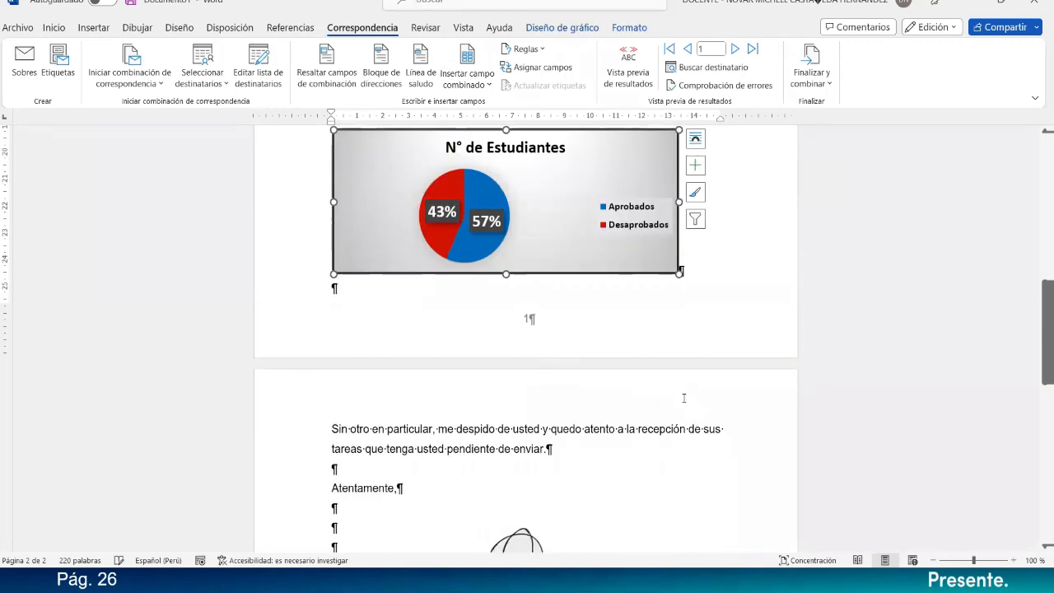
drag(679, 277, 719, 294)
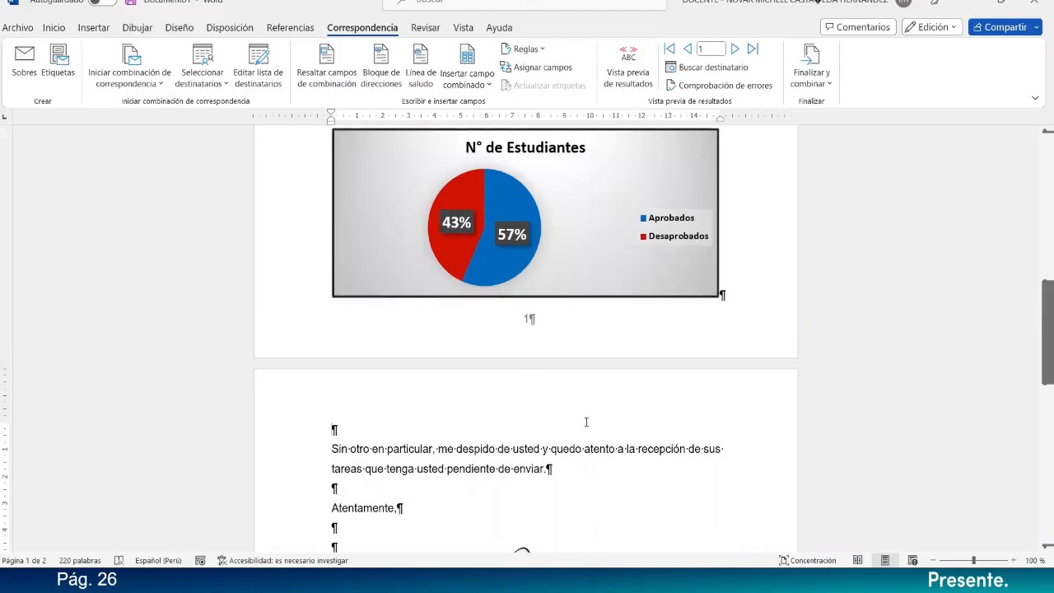
Finish the merge as editable individual documents with all records, and hide the paragraph marks in the resulting letters.
scroll(585, 423, up, 9)
scroll(585, 425, up, 3)
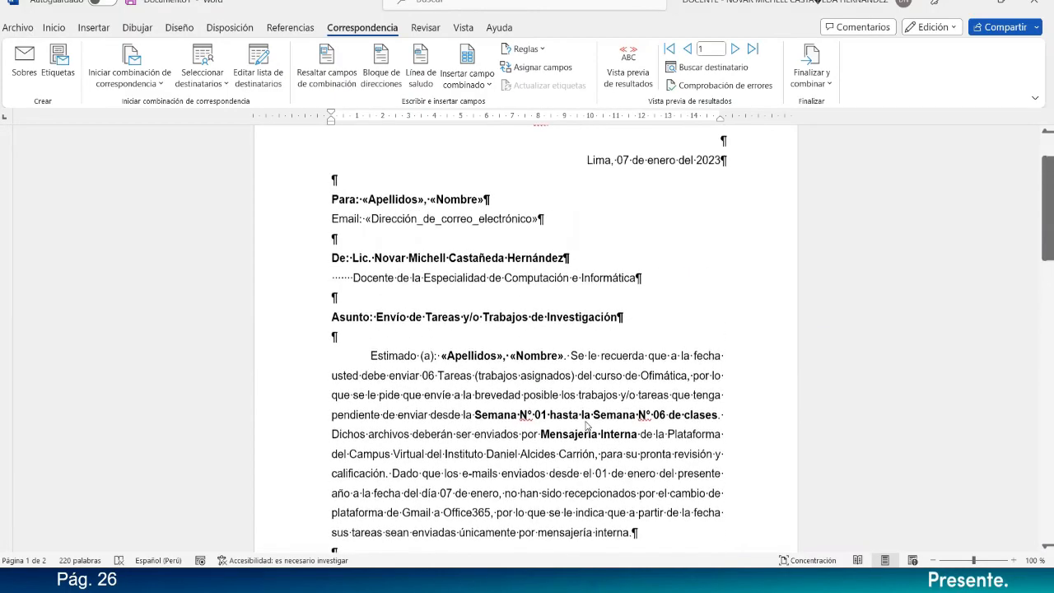
click(428, 252)
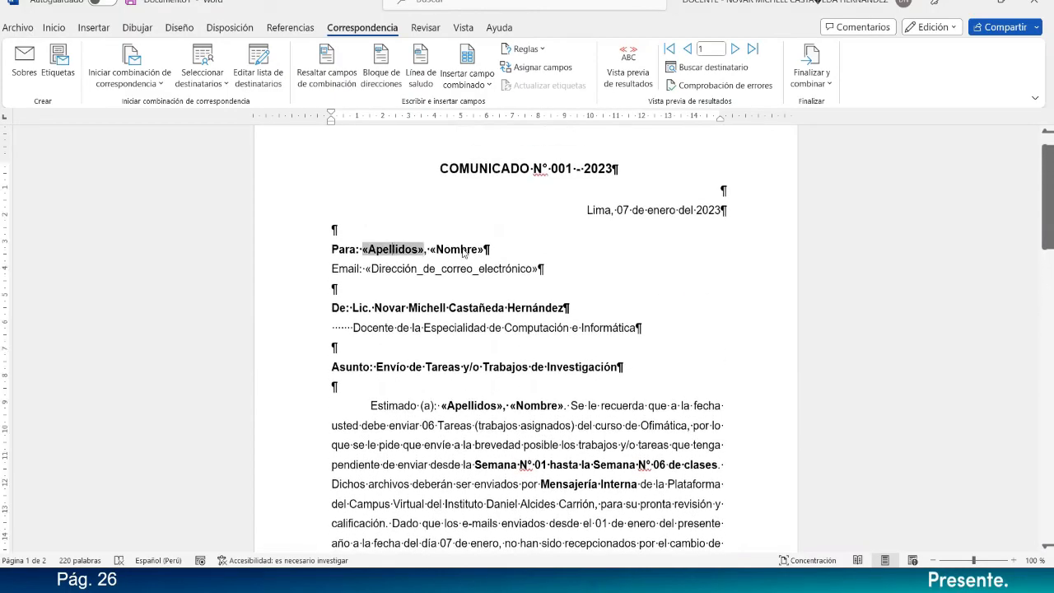
click(463, 251)
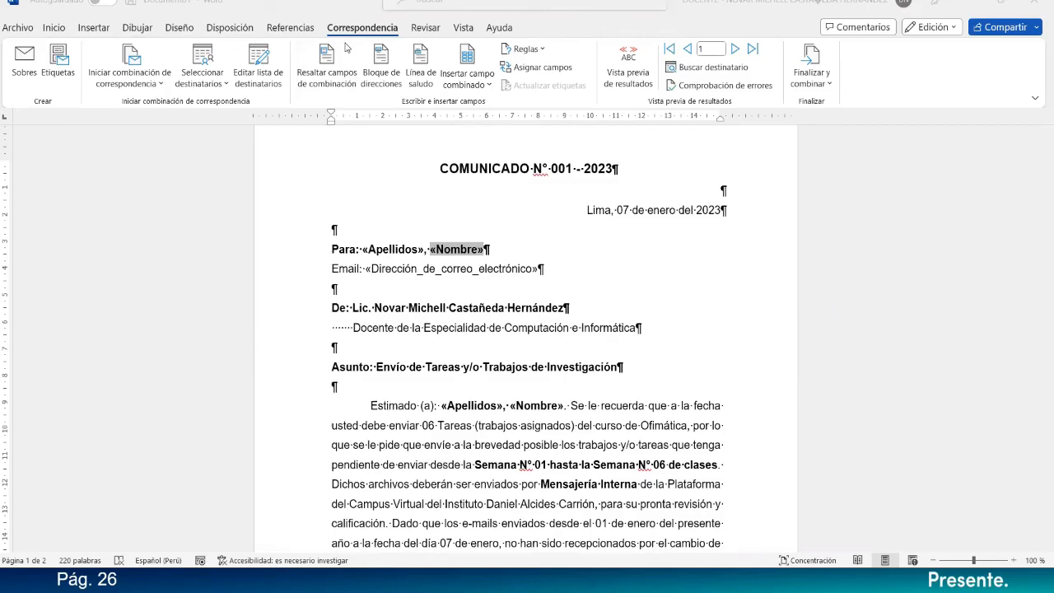
click(827, 91)
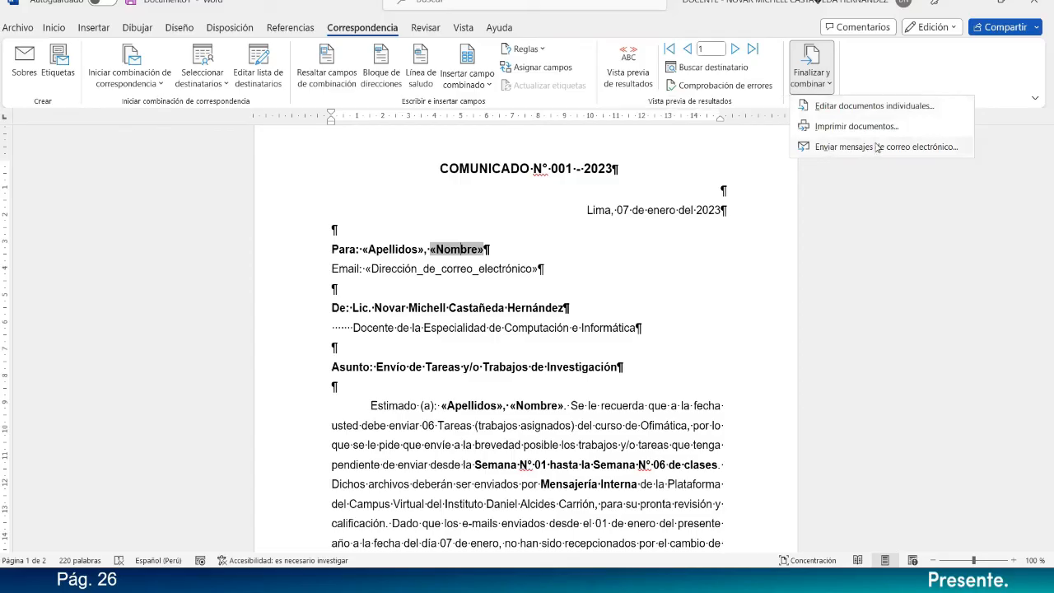
click(855, 107)
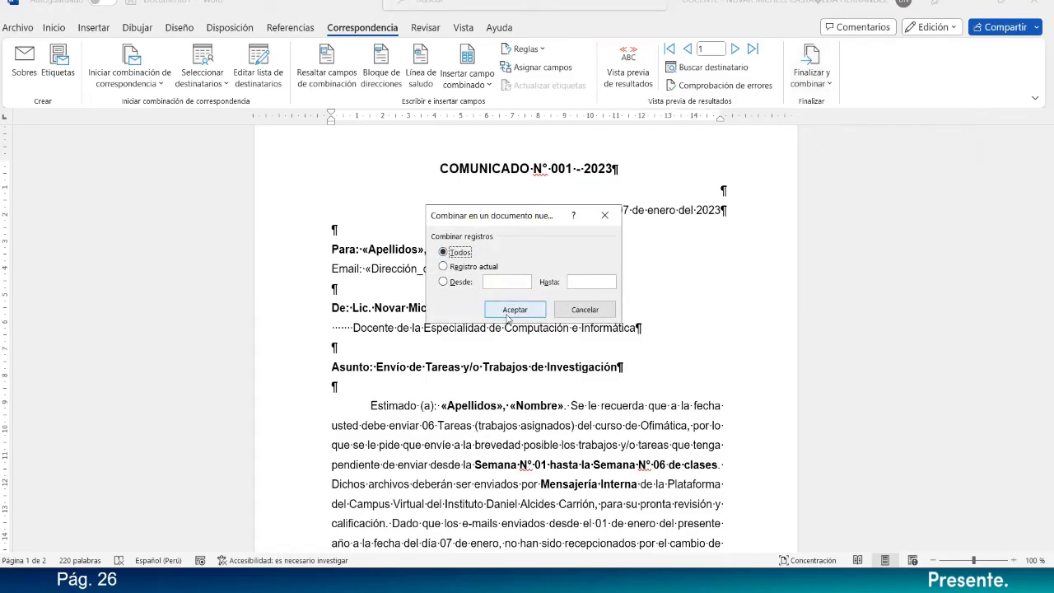
click(512, 309)
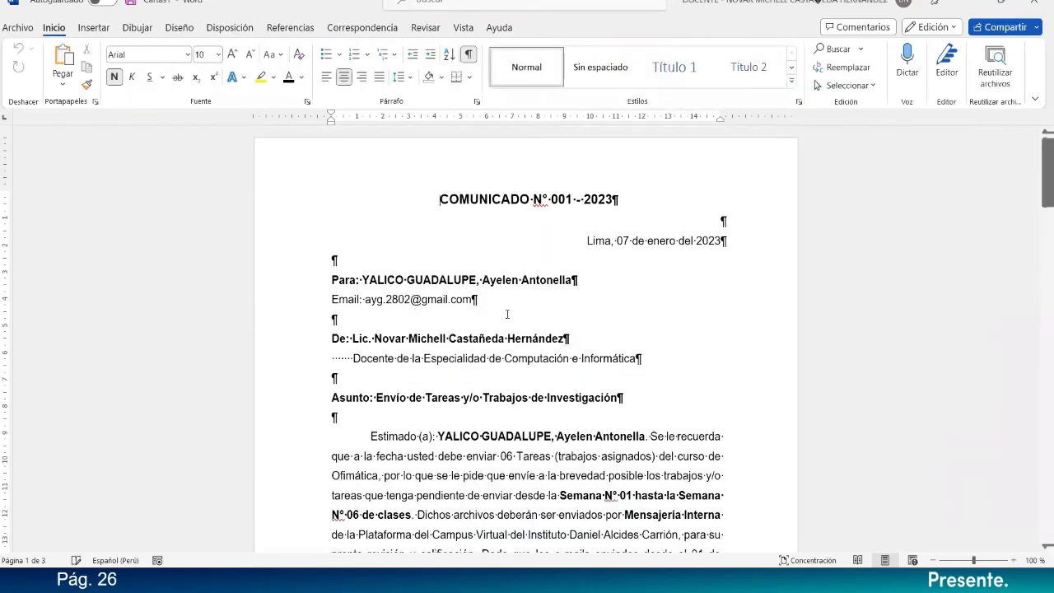
click(468, 55)
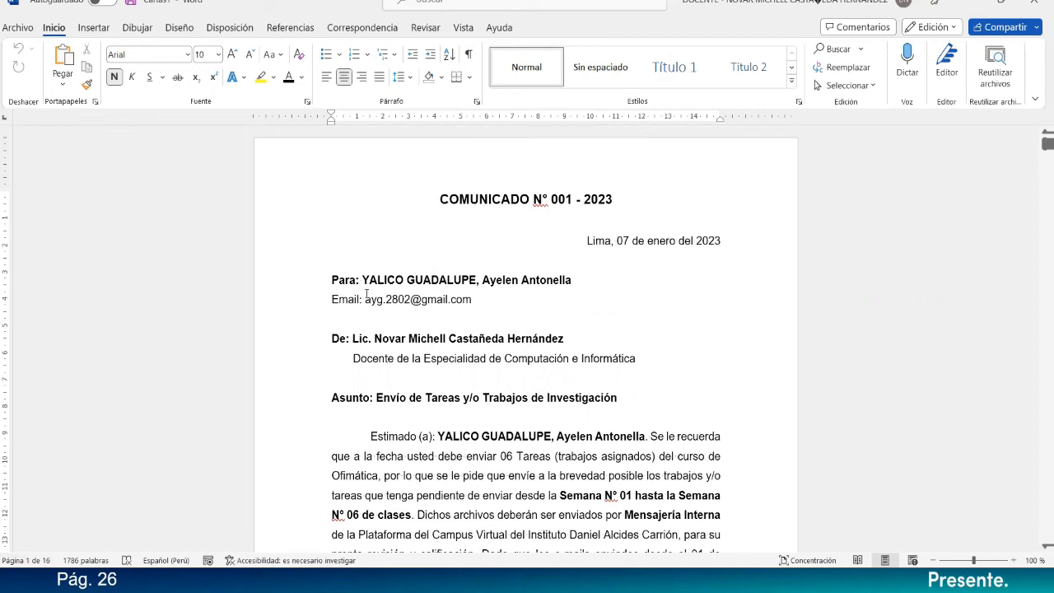
Examine the merged letters from first to last, checking each one's recipient name, email, greeting, pie chart and signature.
scroll(674, 301, down, 1)
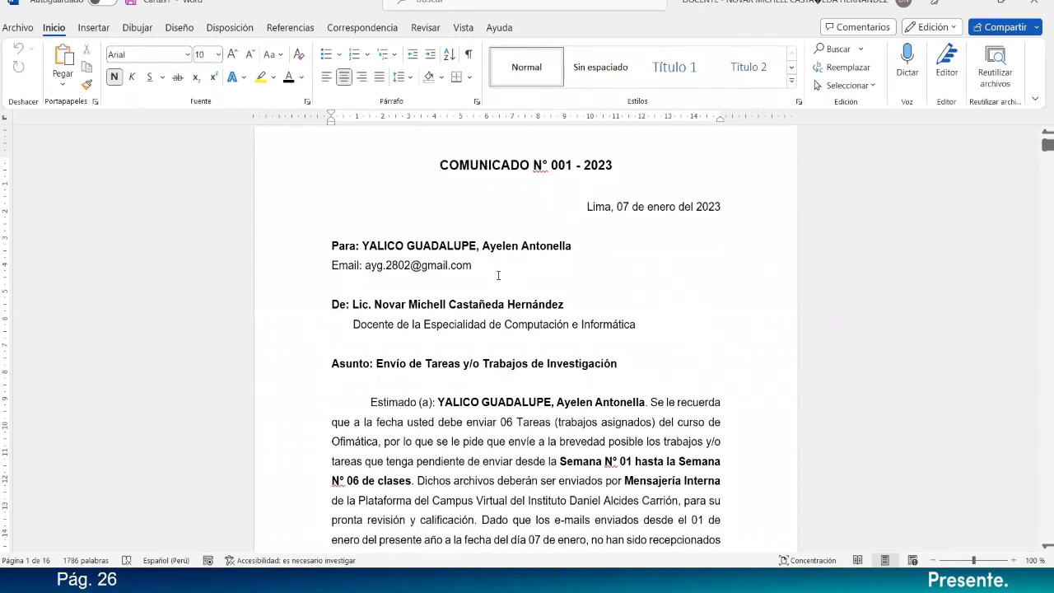
scroll(494, 272, down, 1)
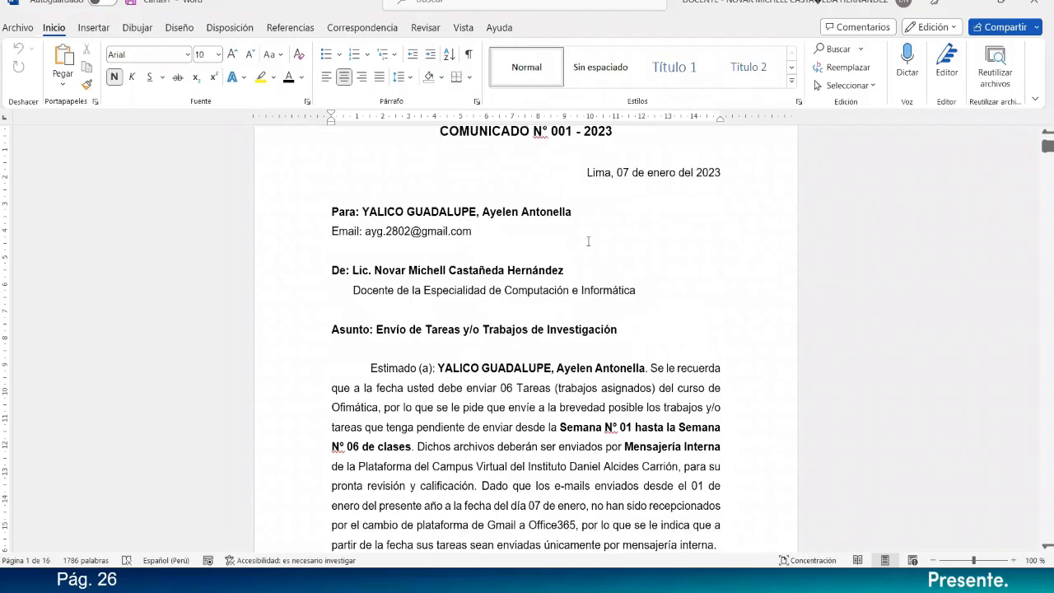
scroll(494, 251, down, 3)
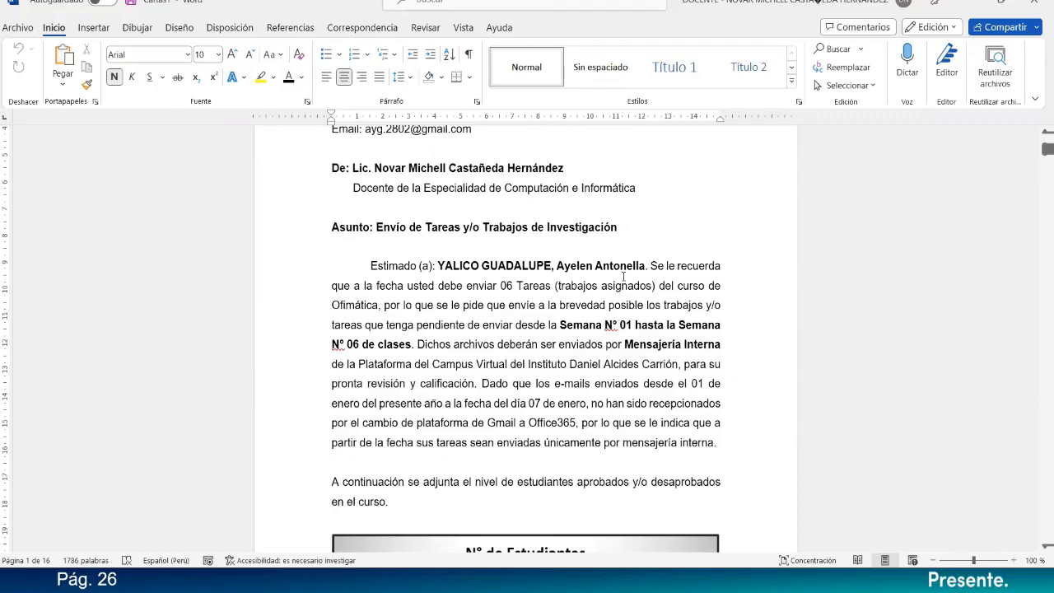
scroll(623, 276, down, 18)
scroll(623, 276, down, 10)
scroll(623, 275, down, 3)
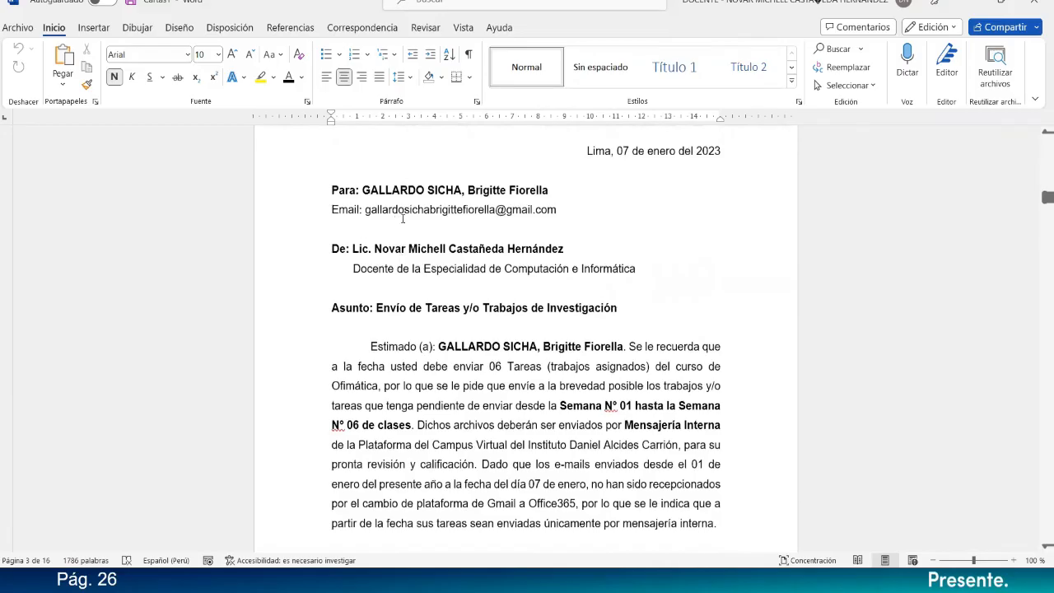
scroll(505, 329, down, 1)
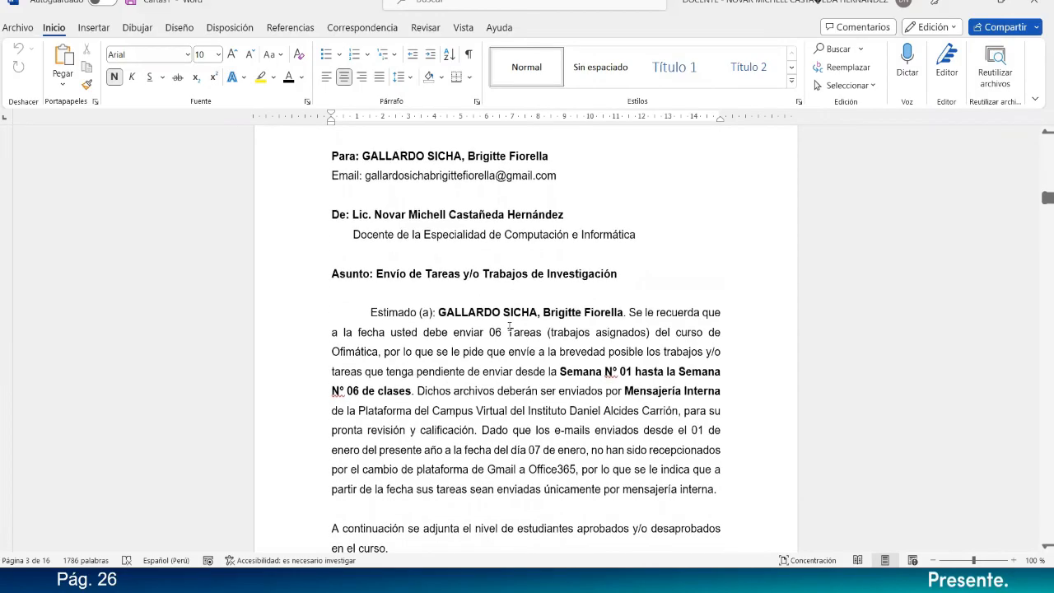
scroll(637, 321, down, 20)
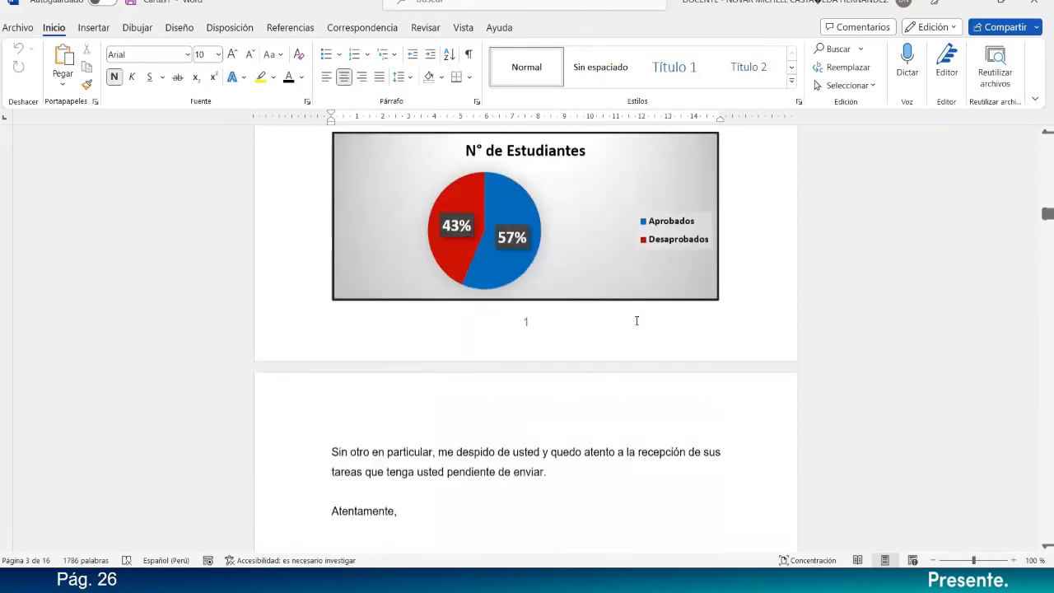
scroll(637, 321, down, 15)
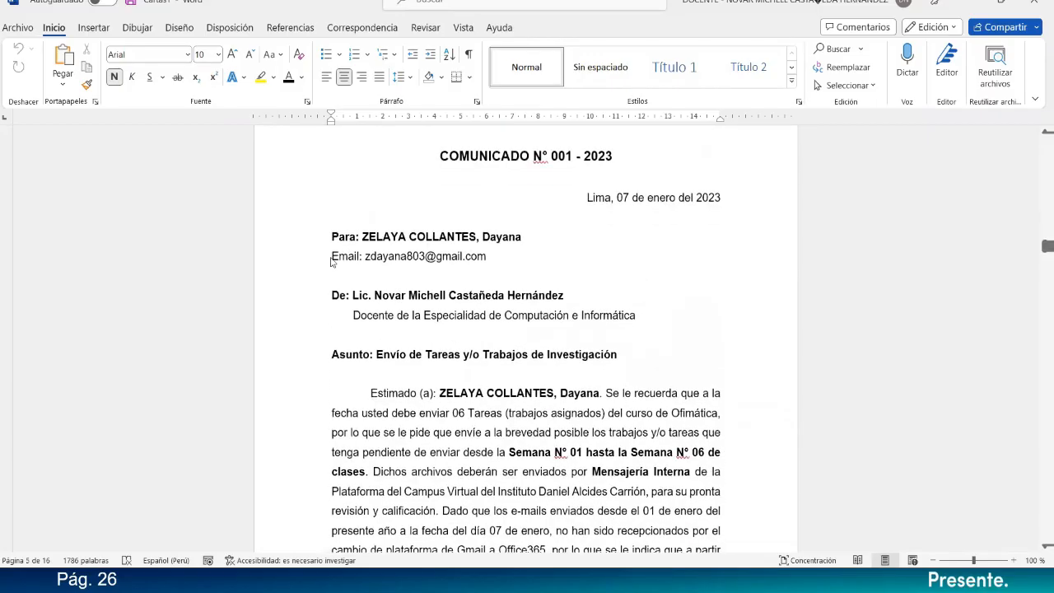
scroll(487, 270, down, 3)
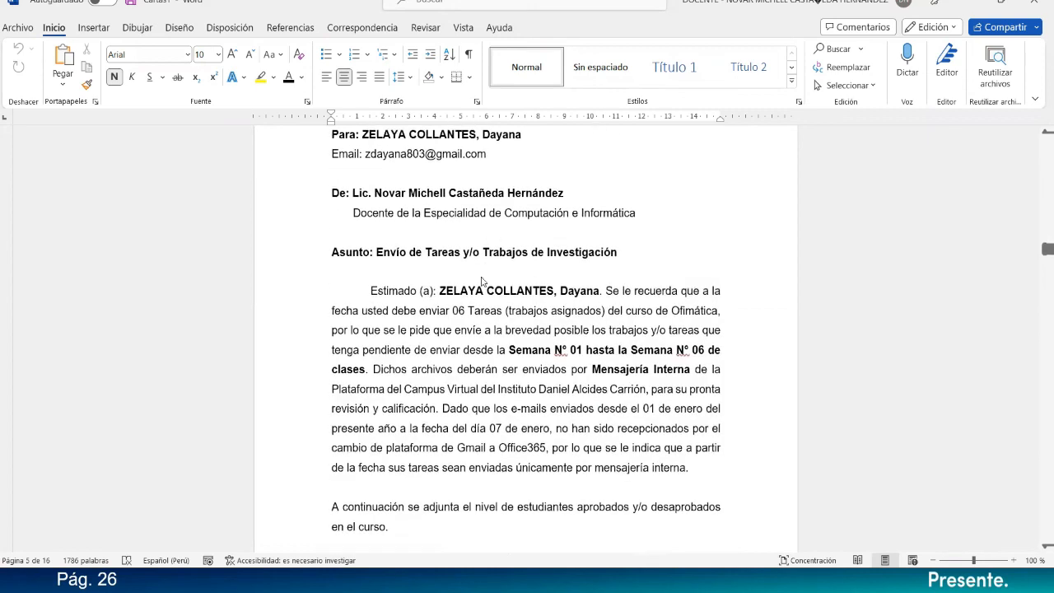
scroll(467, 296, down, 14)
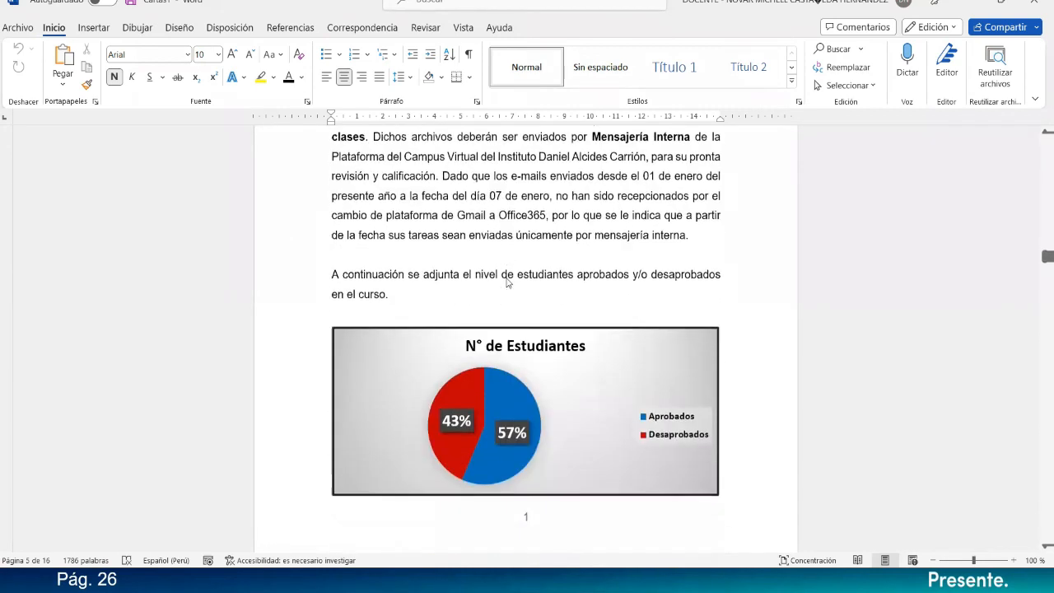
scroll(506, 282, down, 15)
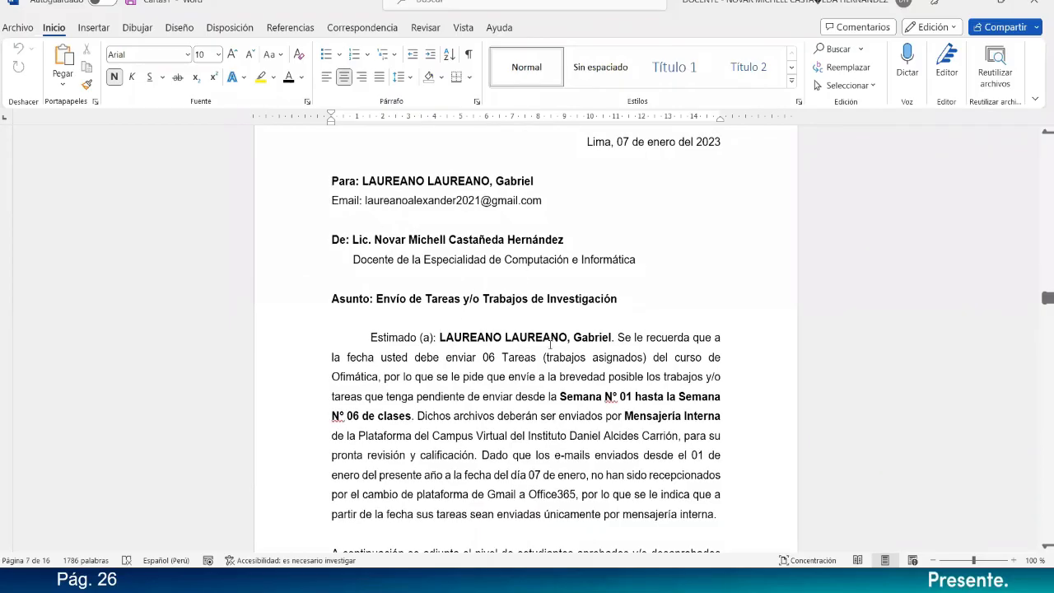
scroll(549, 344, down, 15)
scroll(512, 338, down, 15)
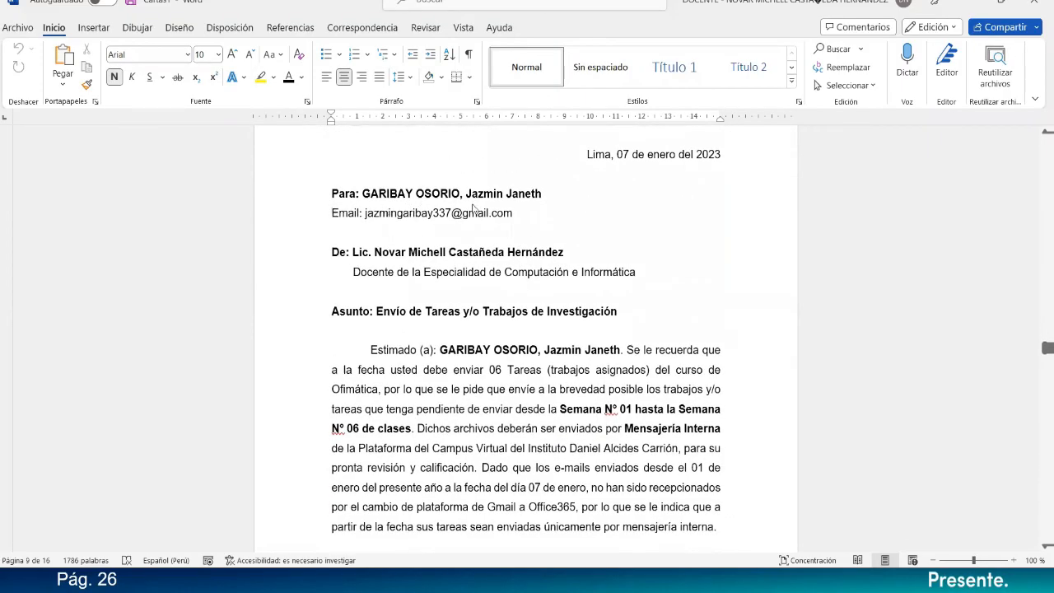
scroll(484, 342, down, 1)
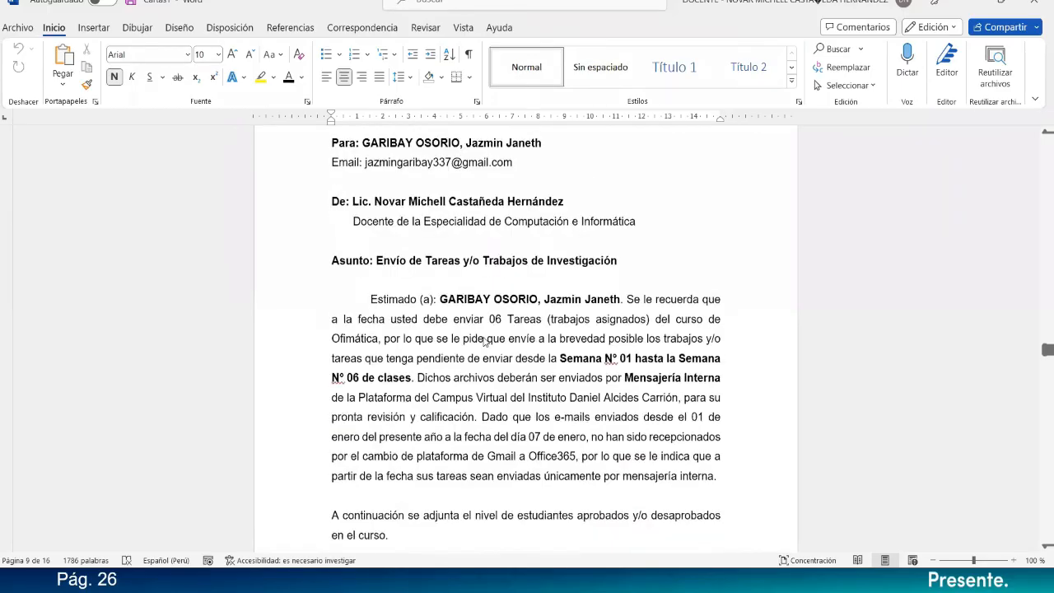
scroll(548, 327, down, 2)
scroll(548, 327, down, 15)
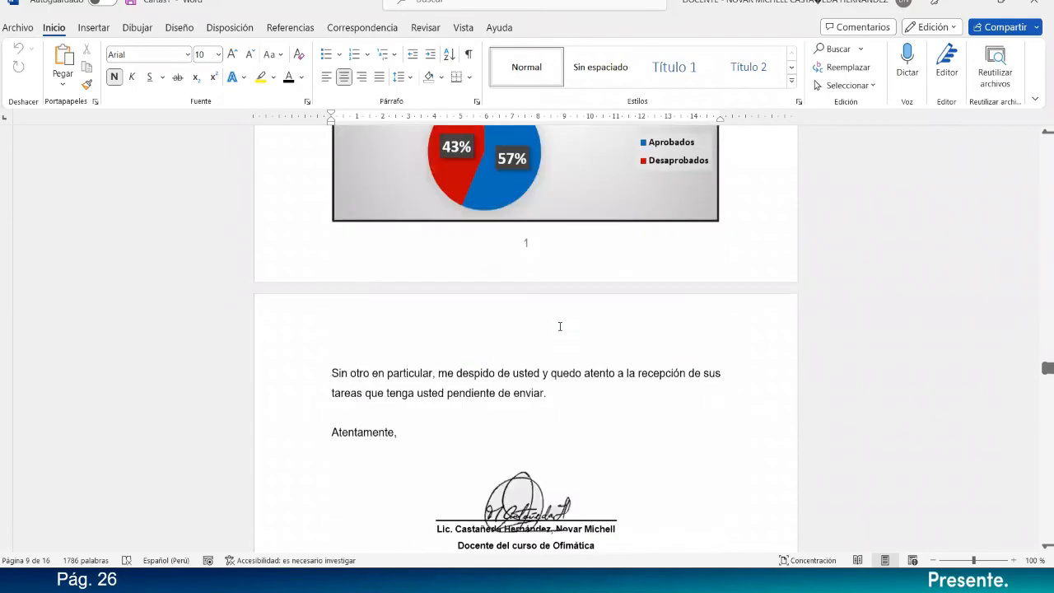
scroll(559, 326, down, 2)
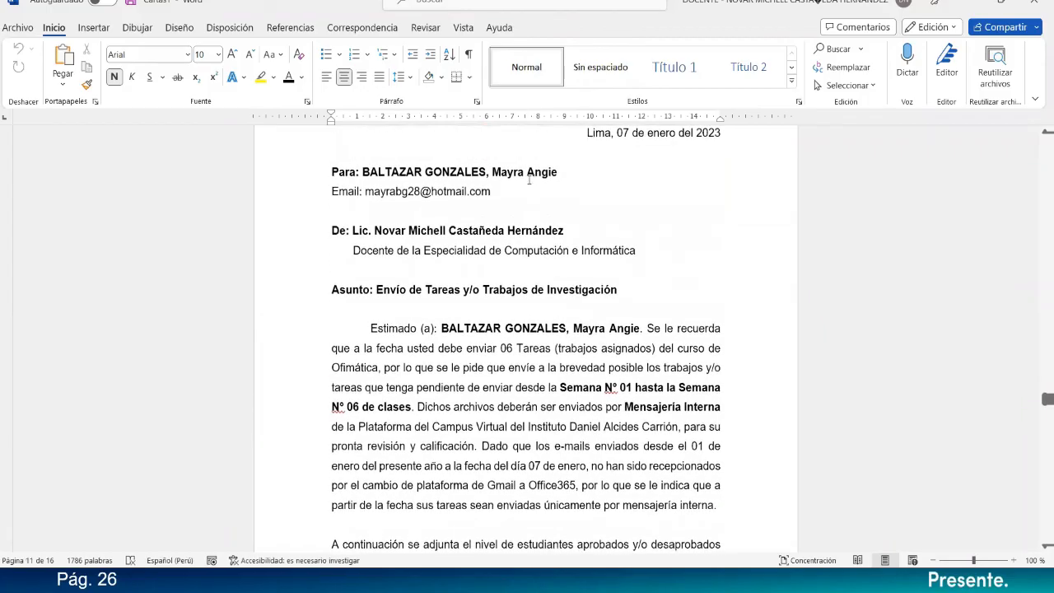
scroll(511, 194, down, 12)
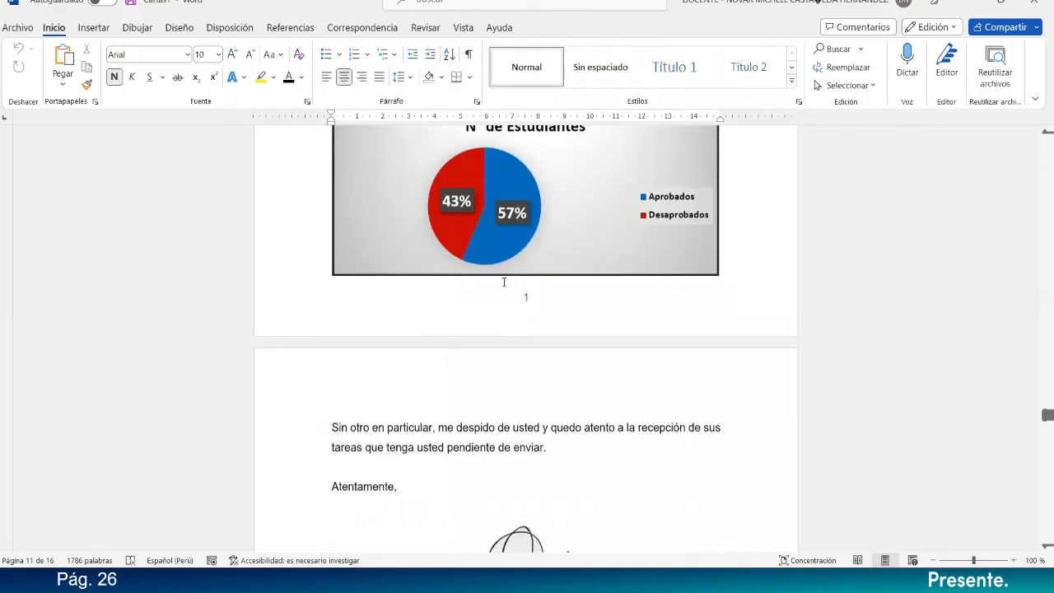
scroll(503, 282, down, 9)
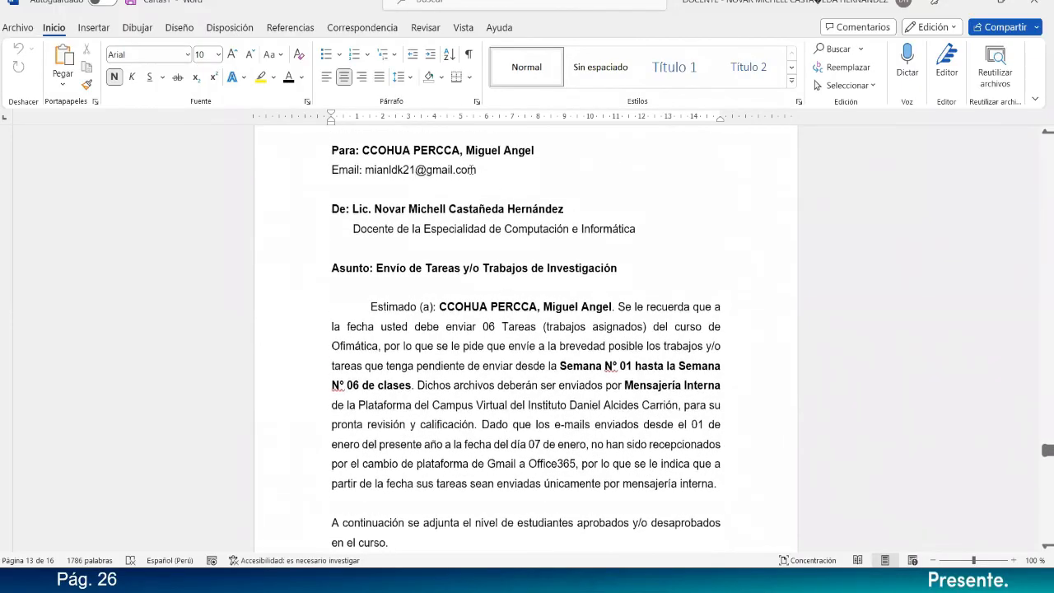
scroll(556, 287, down, 12)
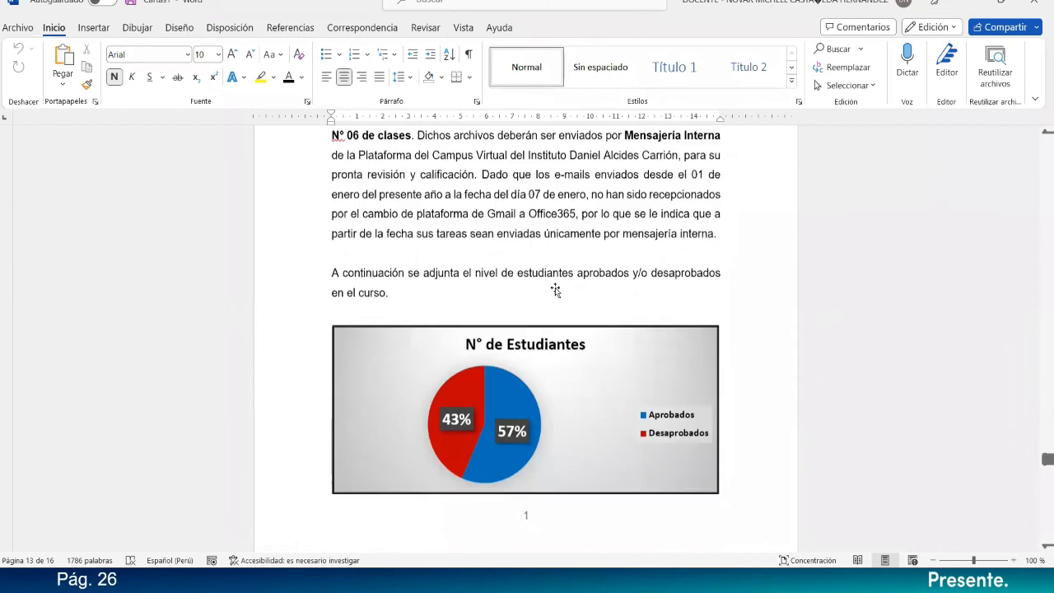
scroll(557, 287, down, 12)
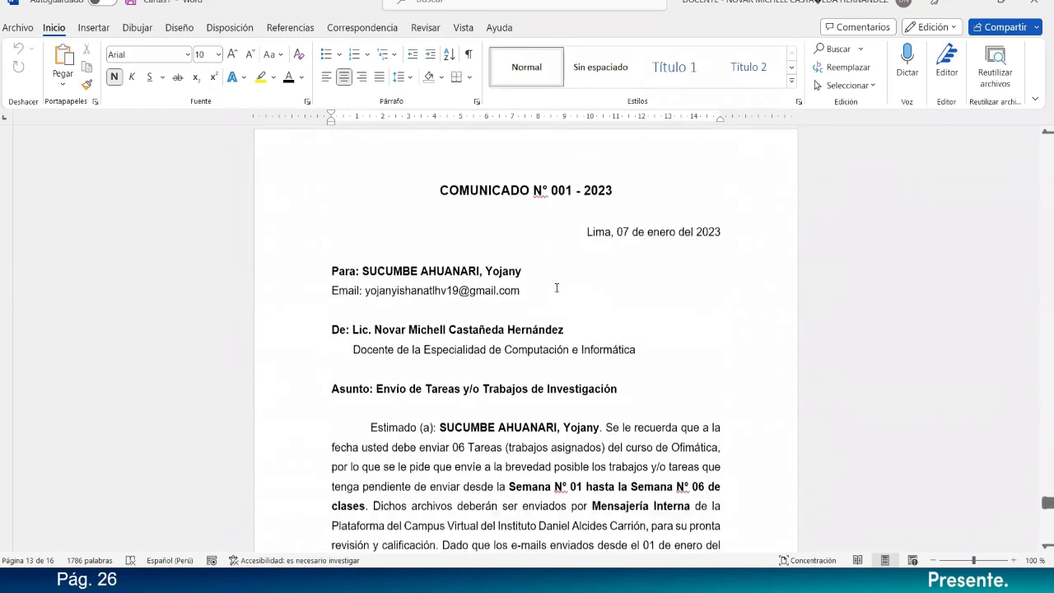
scroll(491, 241, up, 4)
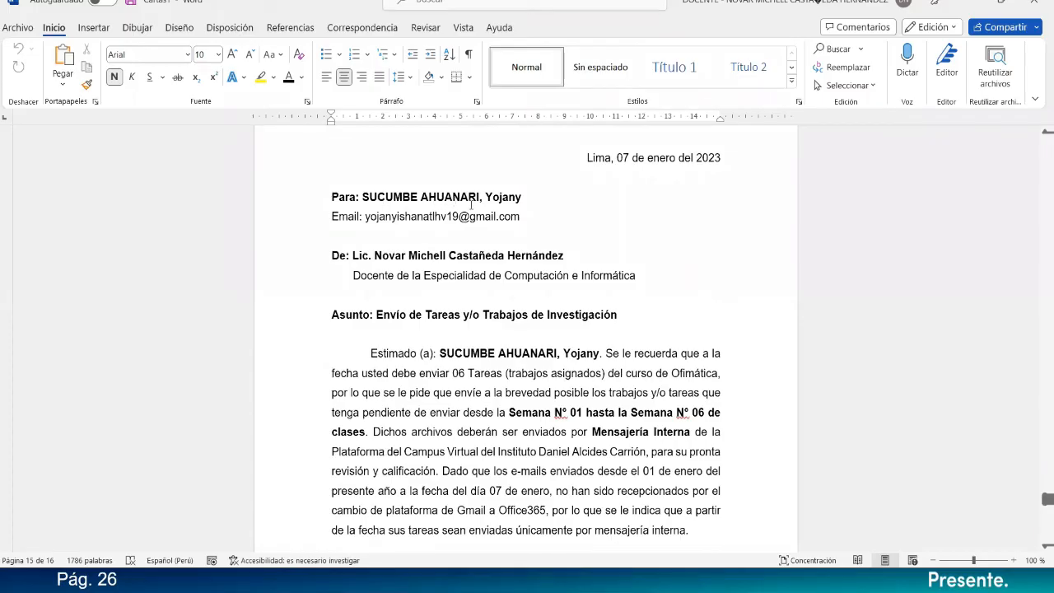
scroll(538, 219, down, 10)
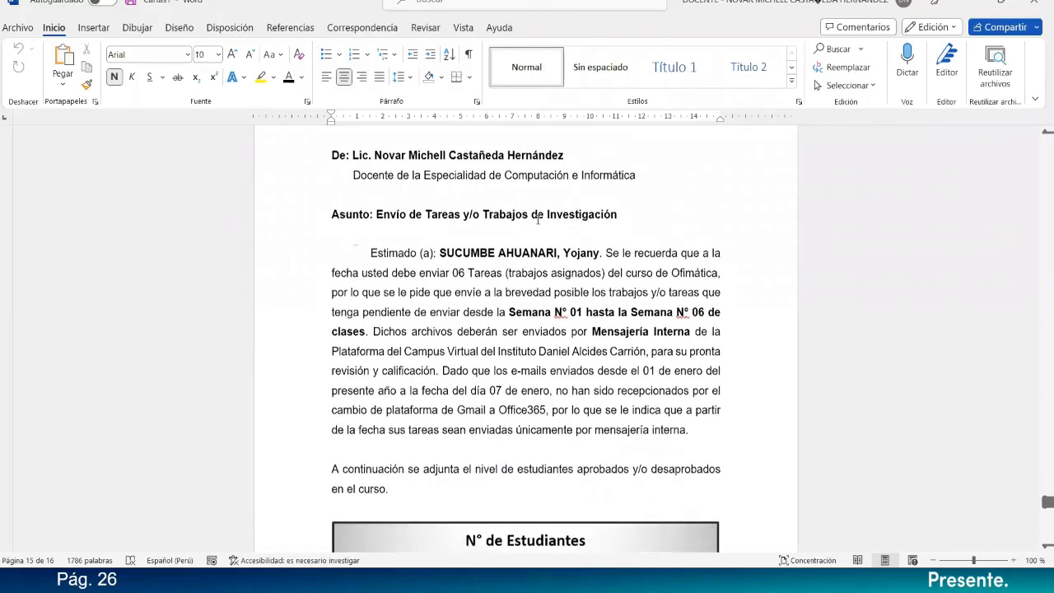
scroll(537, 219, down, 1)
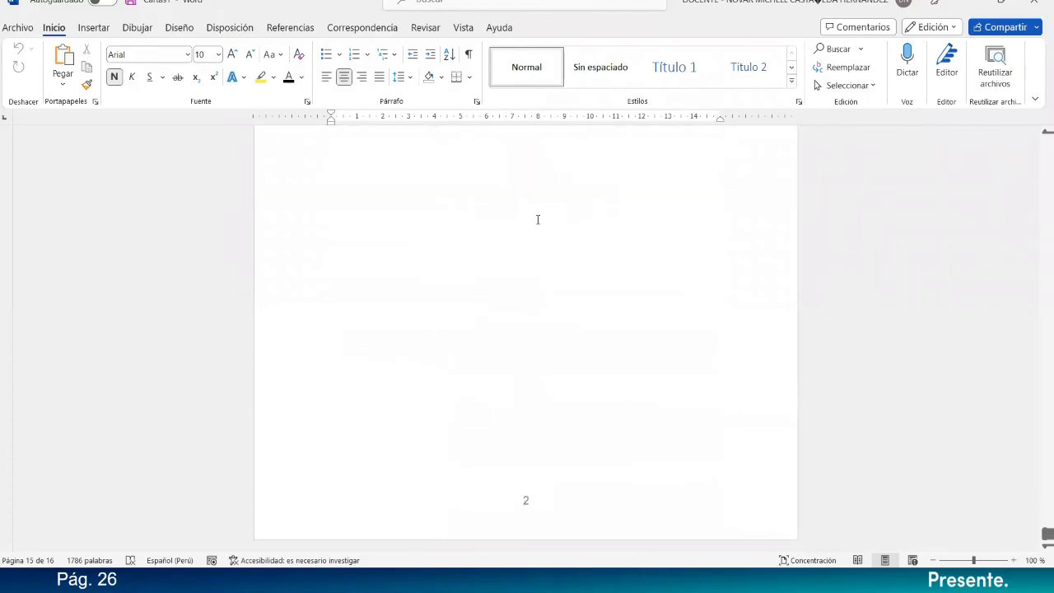
scroll(538, 219, up, 10)
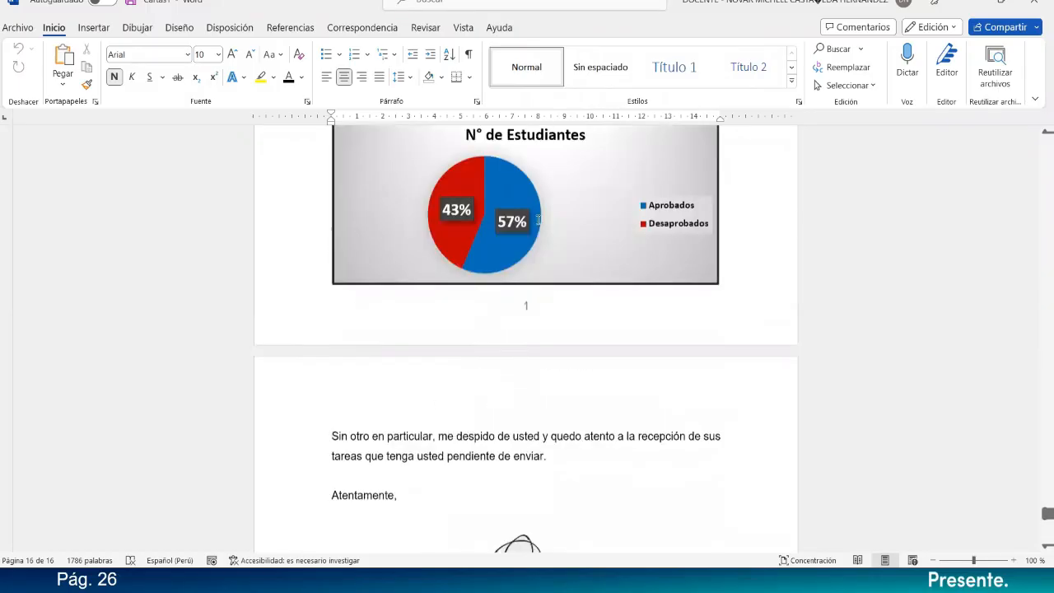
scroll(537, 219, down, 15)
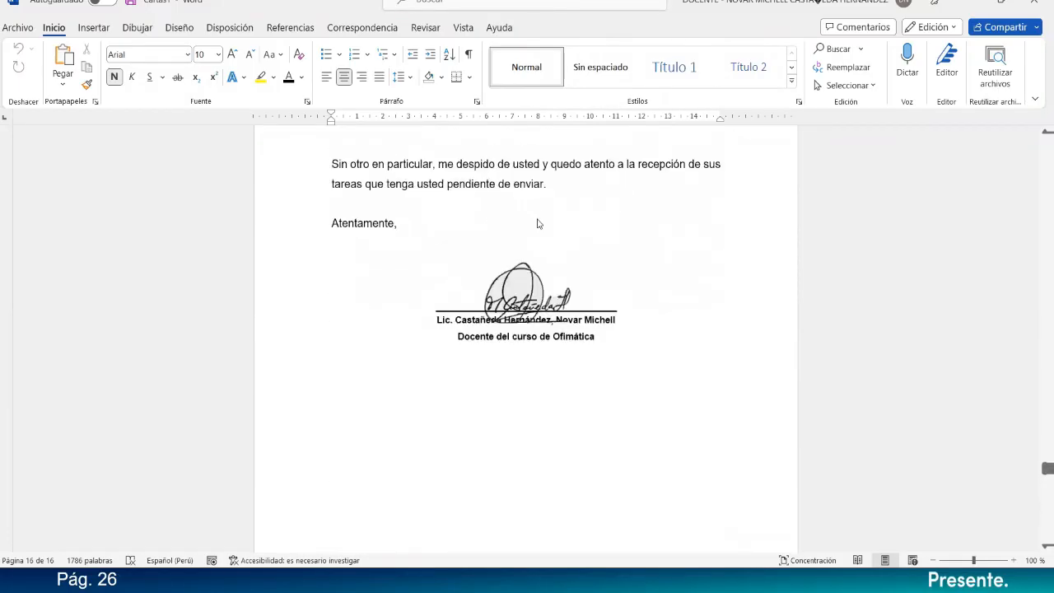
scroll(540, 222, up, 10)
scroll(543, 222, up, 20)
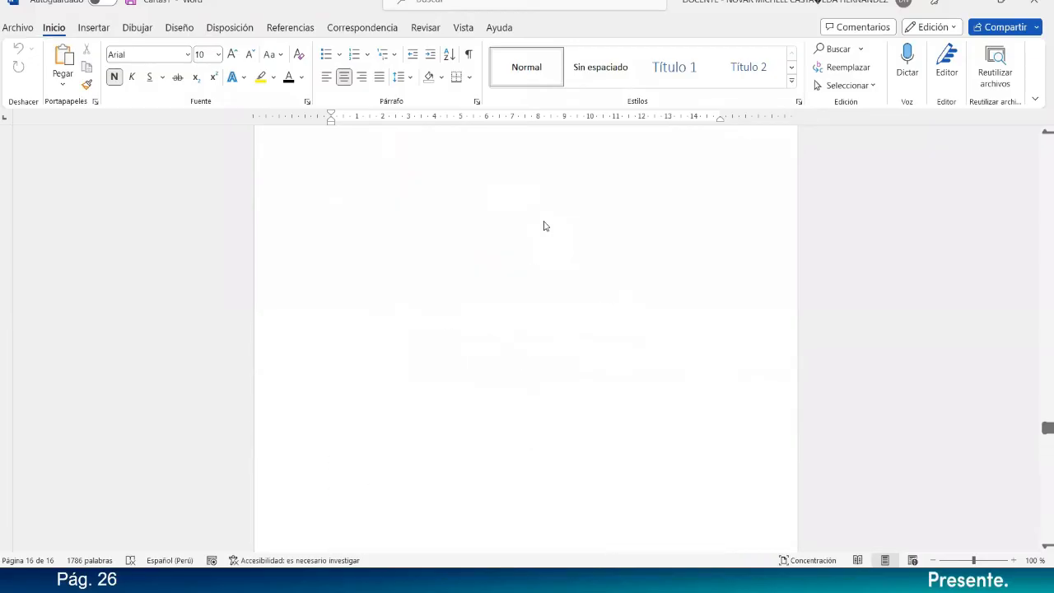
scroll(543, 221, up, 20)
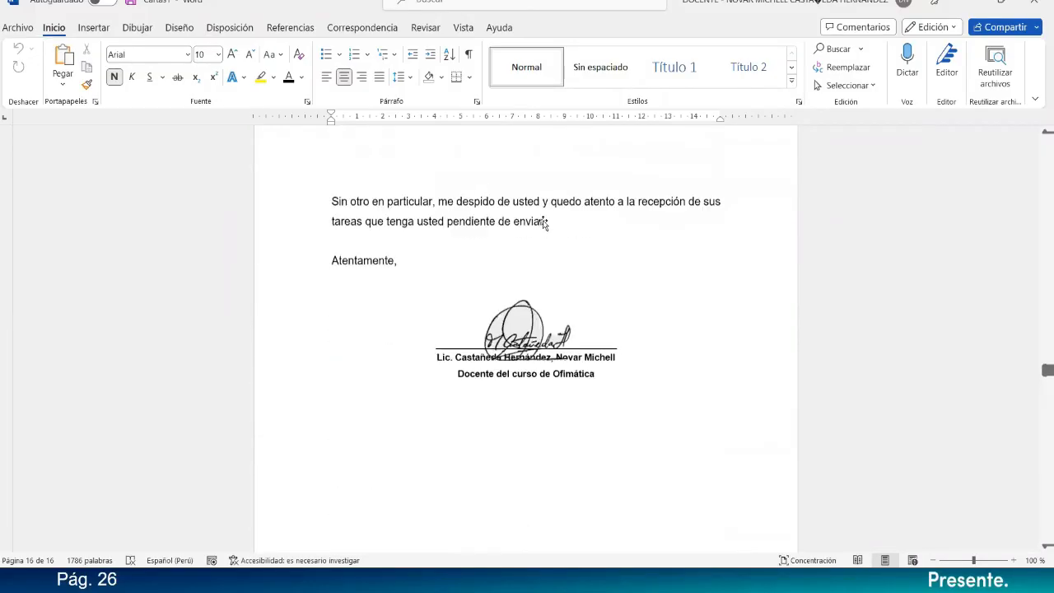
scroll(544, 220, up, 20)
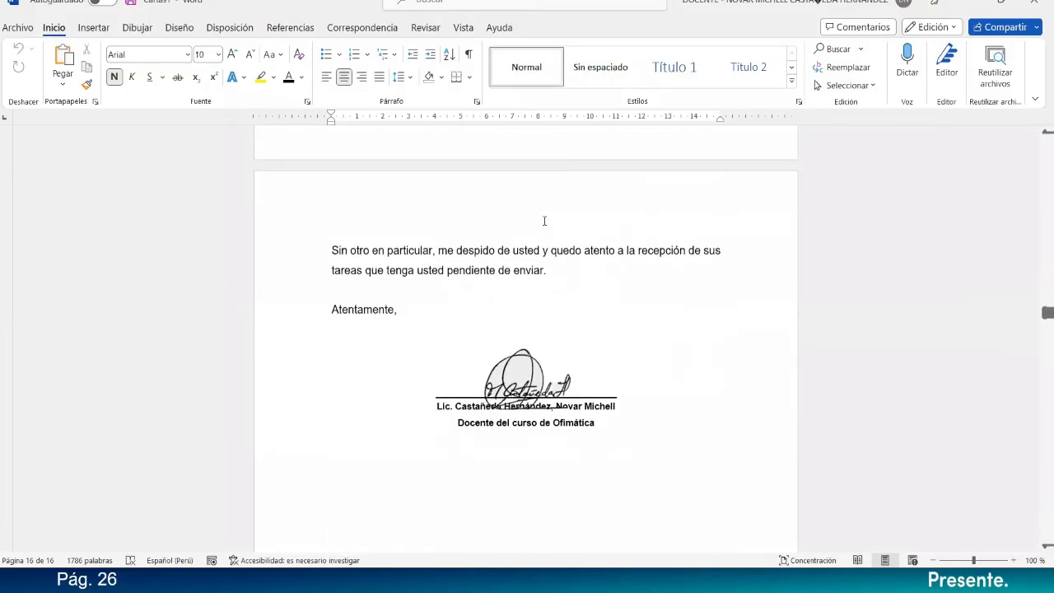
scroll(544, 221, up, 20)
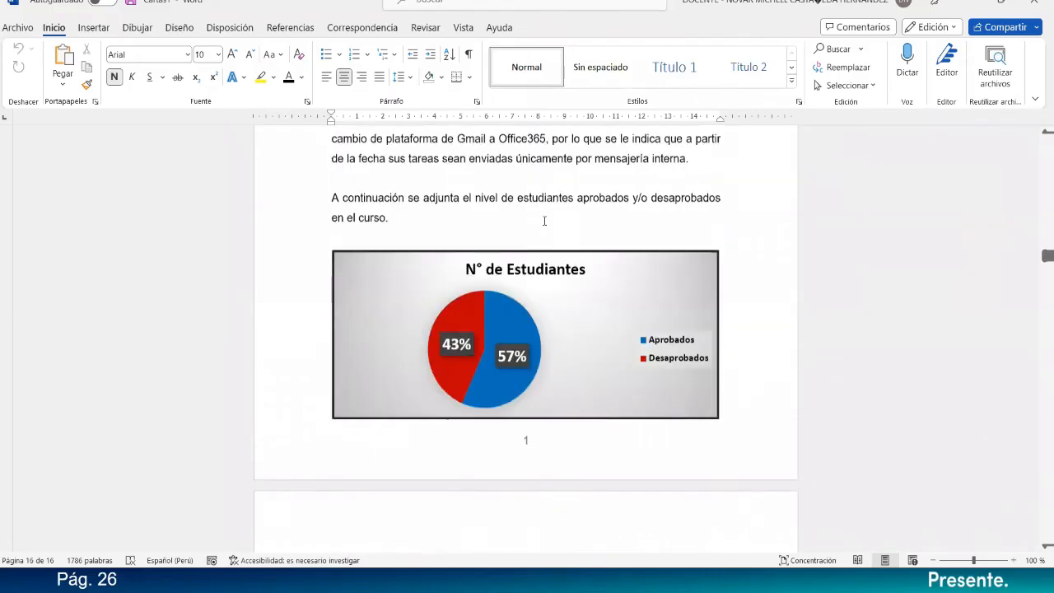
scroll(544, 221, up, 20)
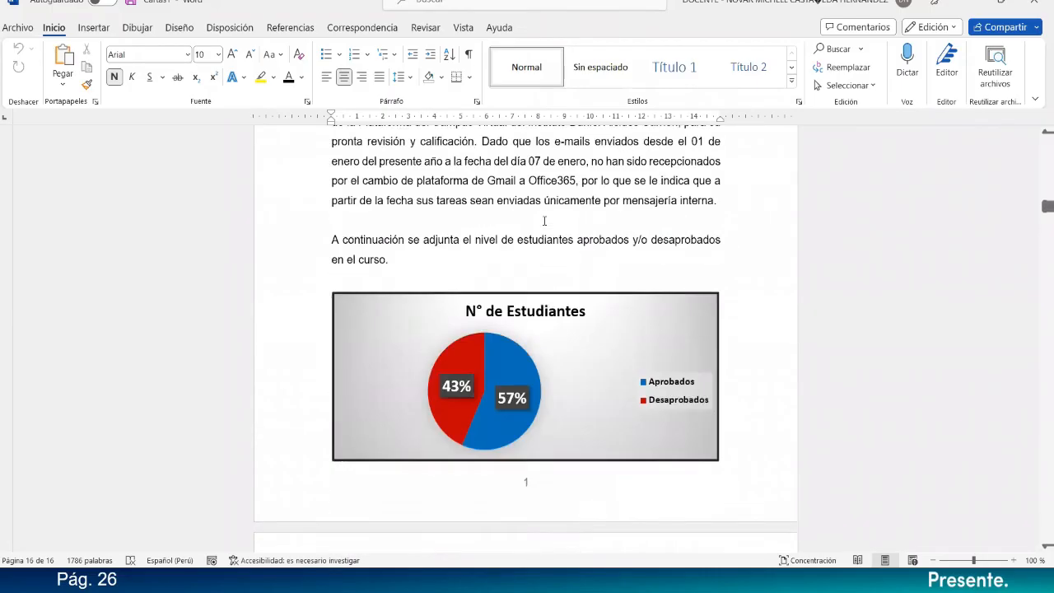
Start saving the merged letters as a new file and go to the C:\Micash folder.
scroll(544, 221, up, 20)
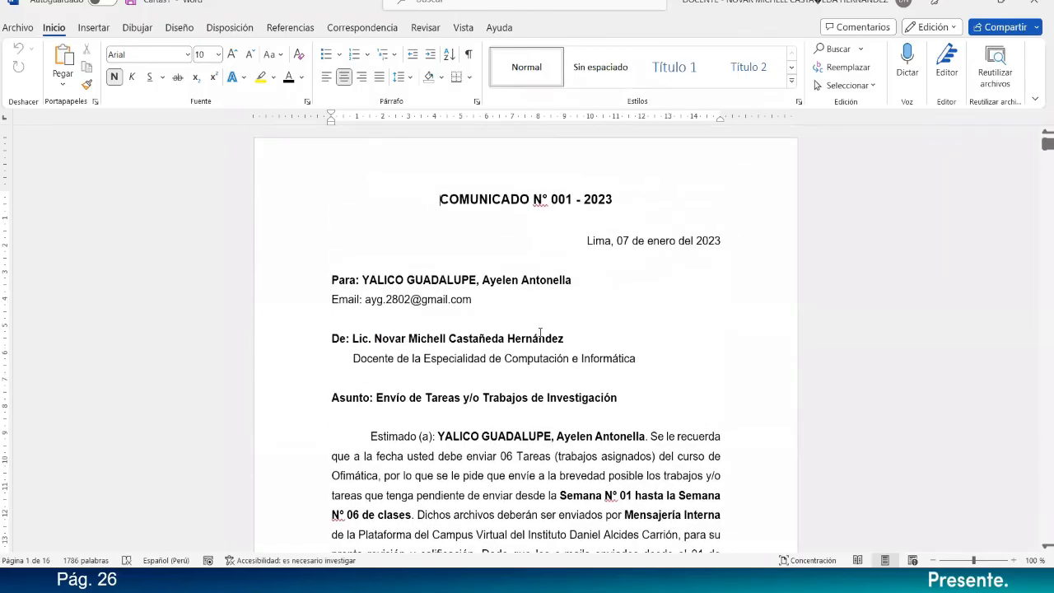
click(540, 327)
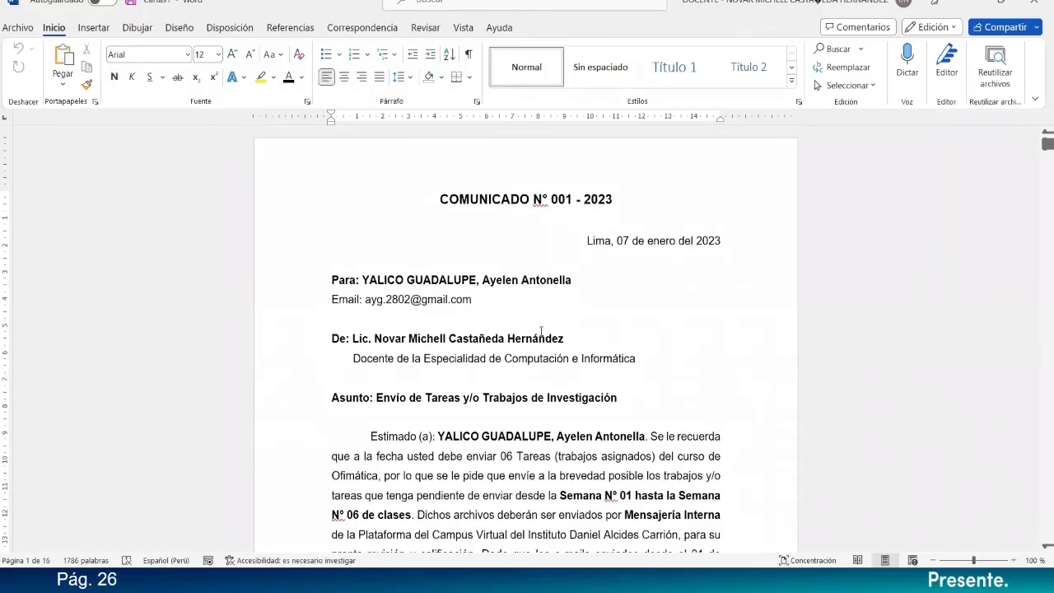
key(F12)
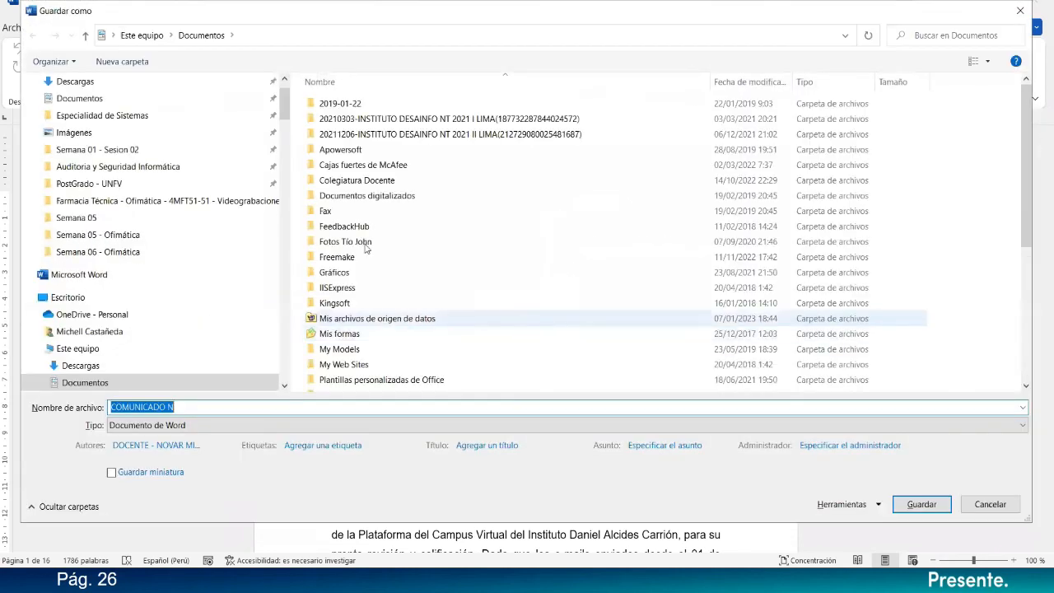
click(330, 37)
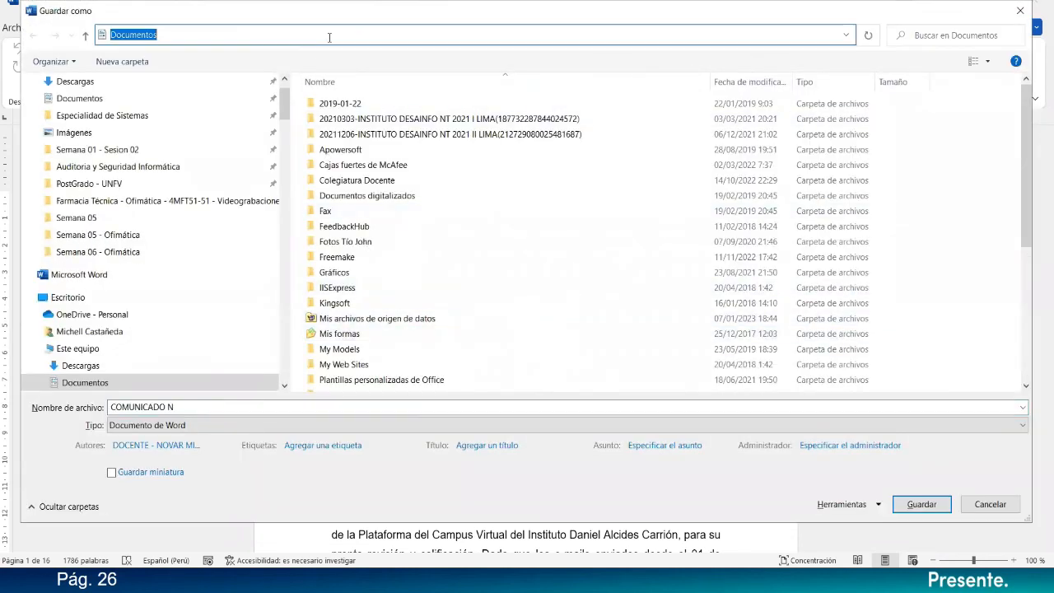
text(c:\m,i)
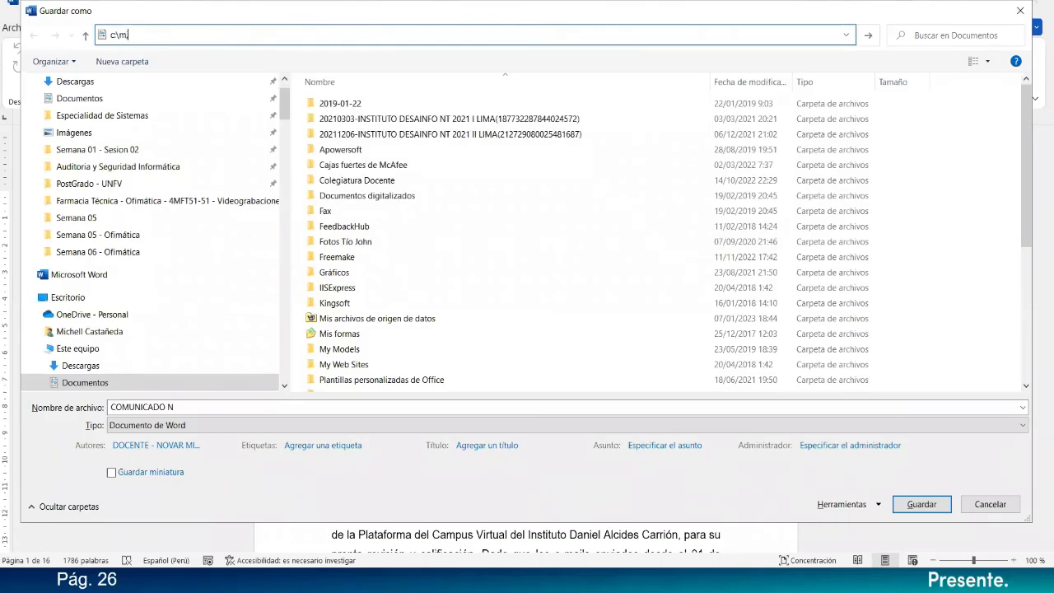
key(BackSpace)
key(Down)
key(Down)
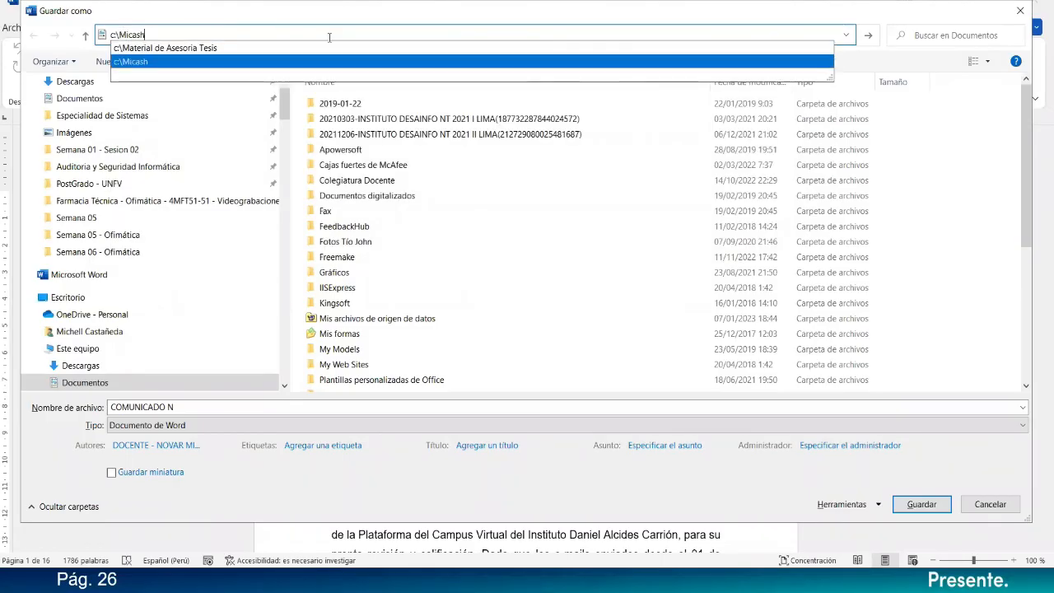
key(alt+space)
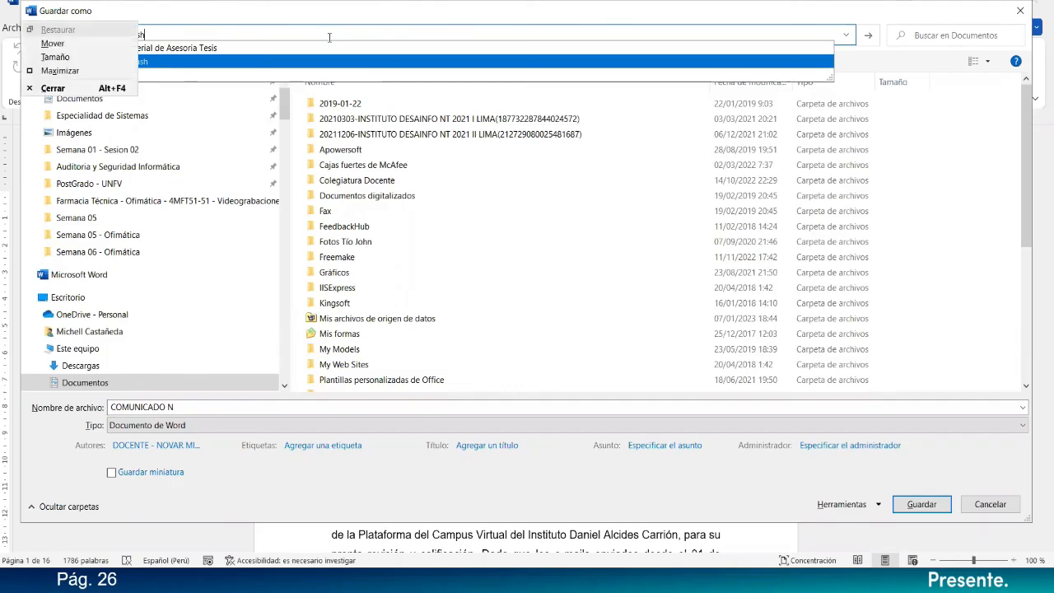
key(Escape)
click(304, 62)
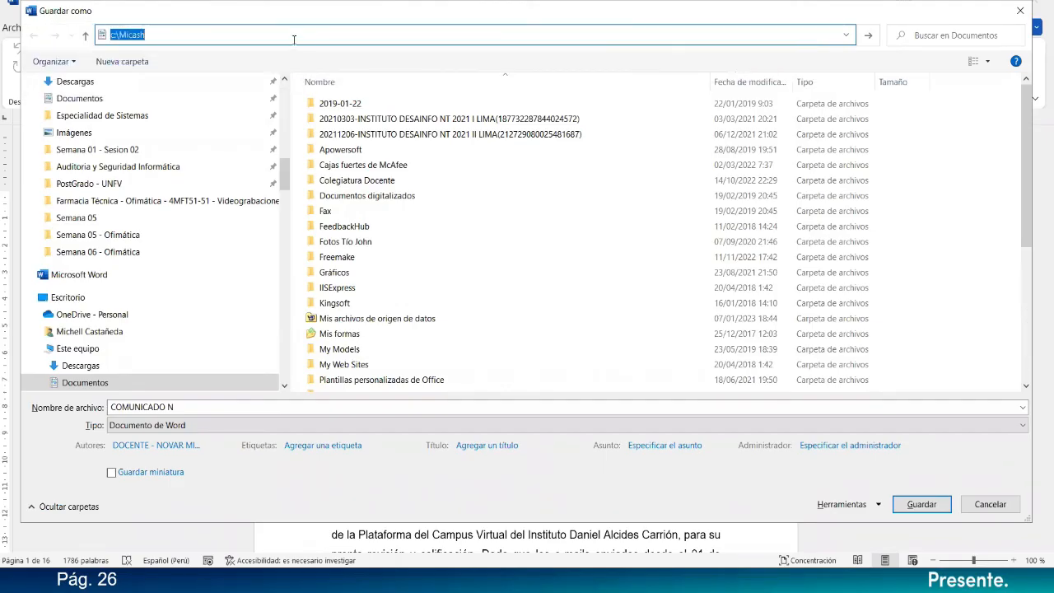
key(Return)
Choose Instituto_Carrión\Enfermería Técnica - Ofimática\Semana 06 - Ofimática inside C:\Micash as the save location.
click(315, 34)
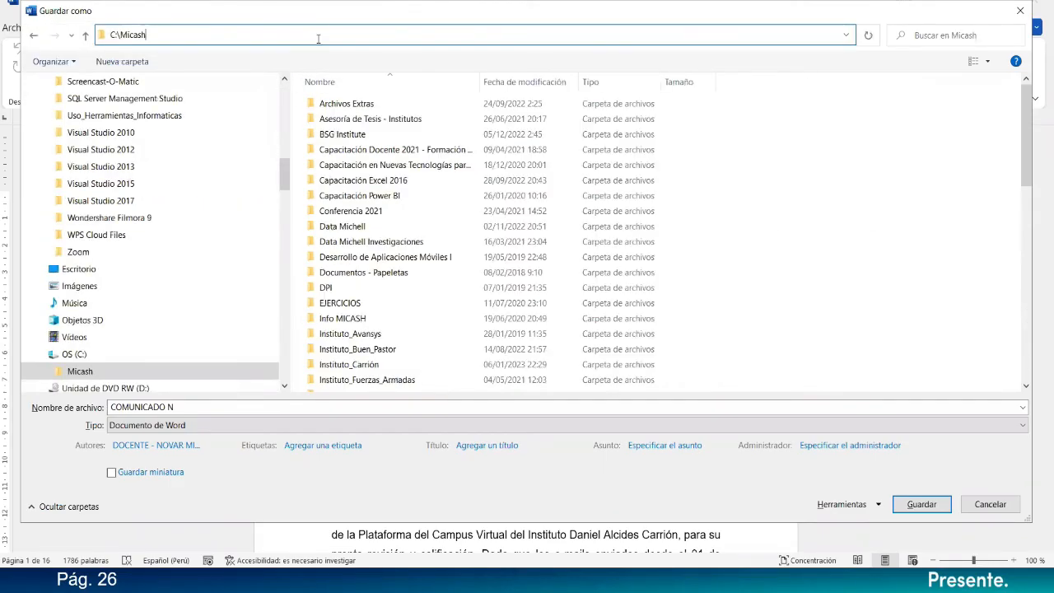
text(\)
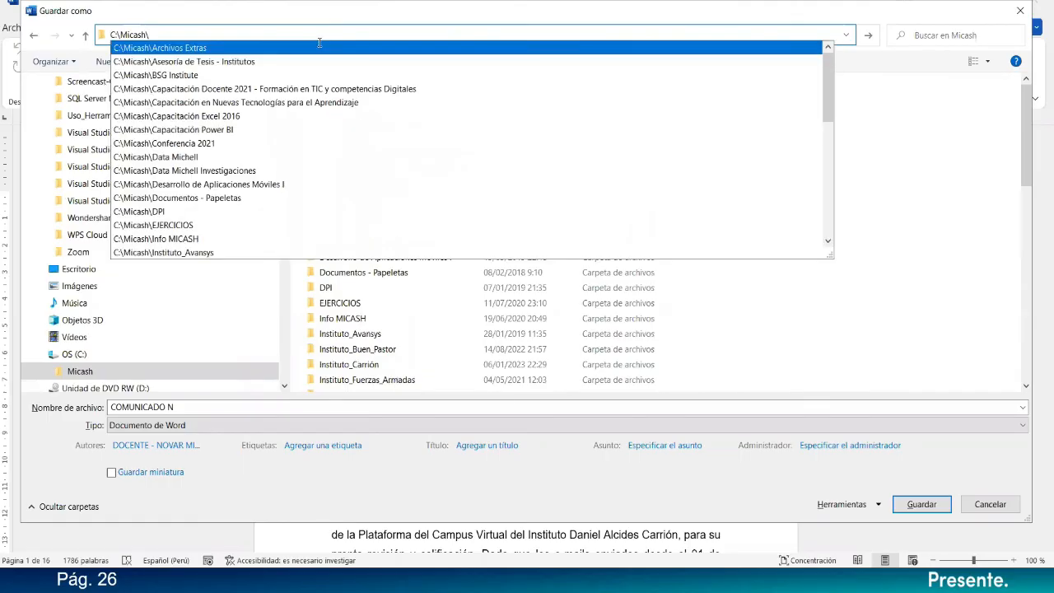
text(I)
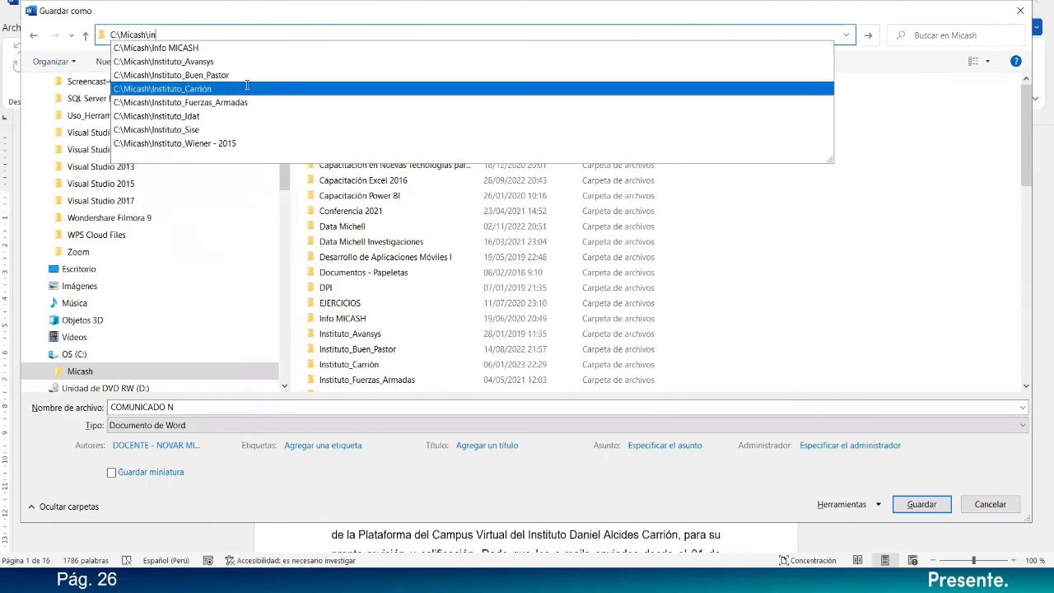
click(292, 85)
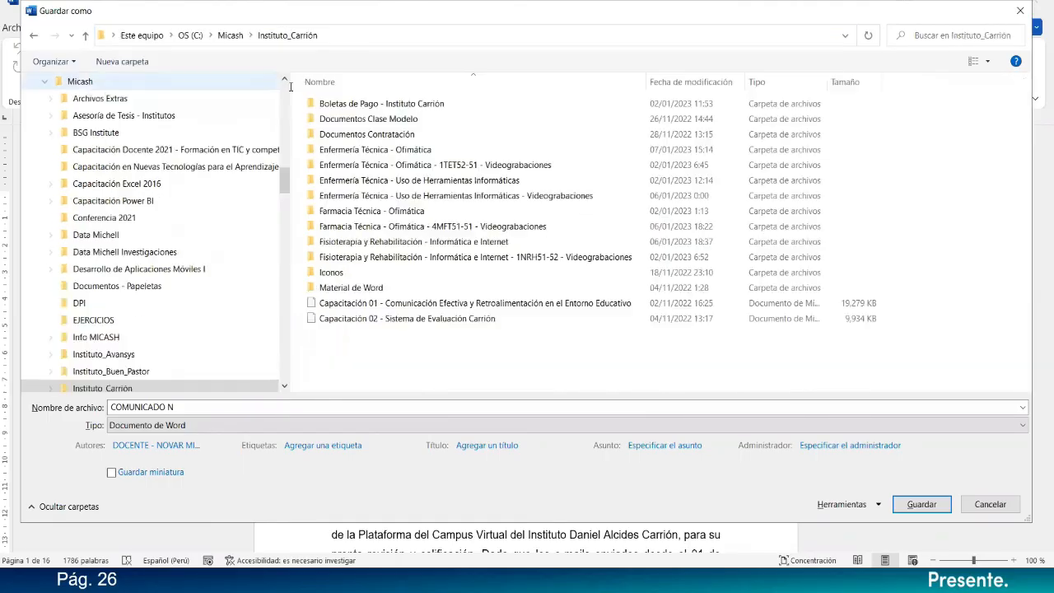
click(407, 151)
double_click(407, 151)
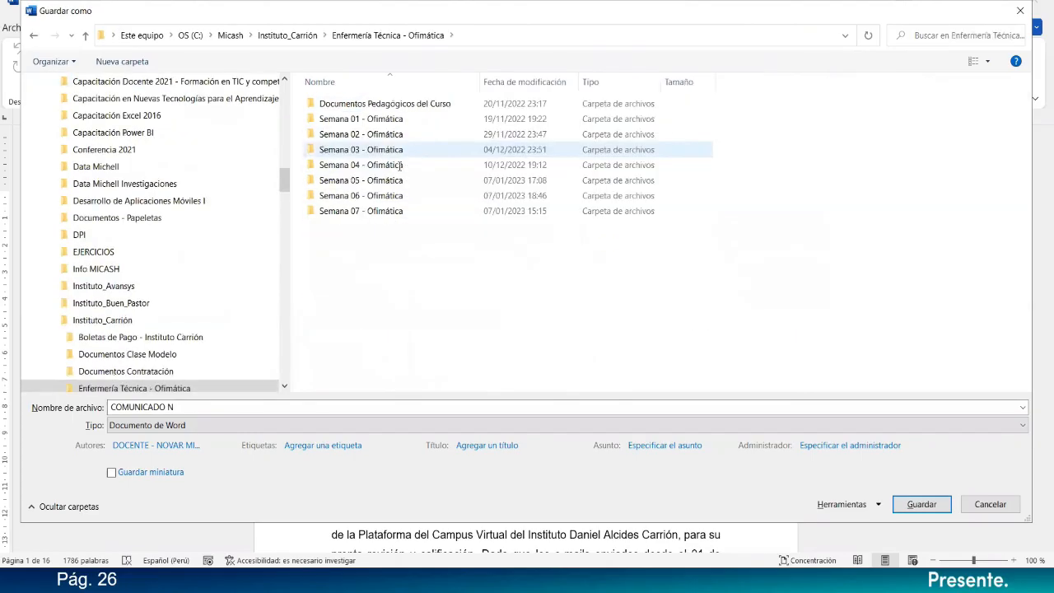
double_click(368, 195)
Save the merged letters as a Word document named "Labotario N° 06".
click(238, 406)
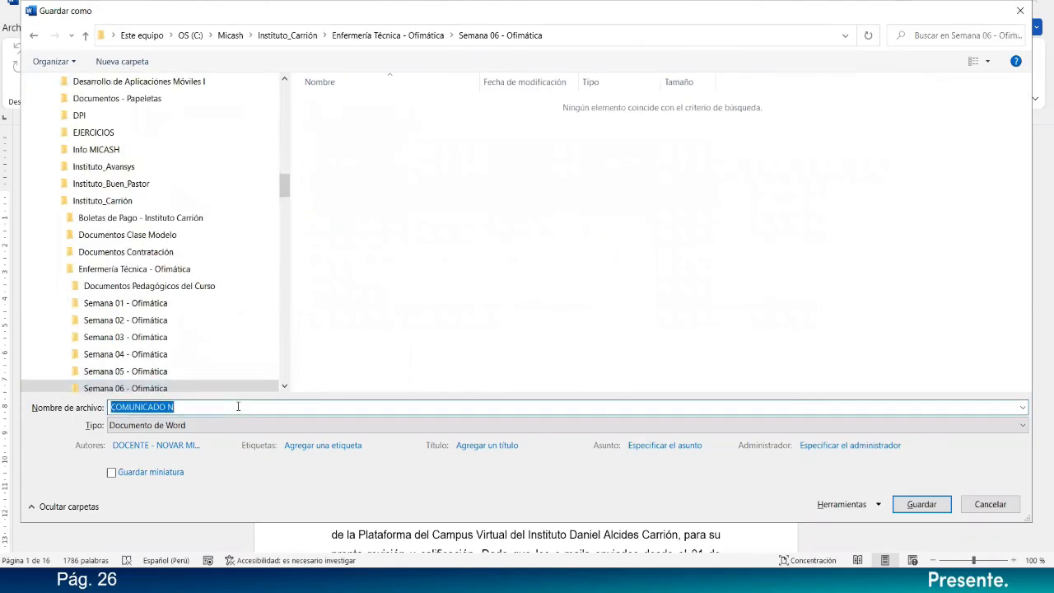
text(Labotario N° 06)
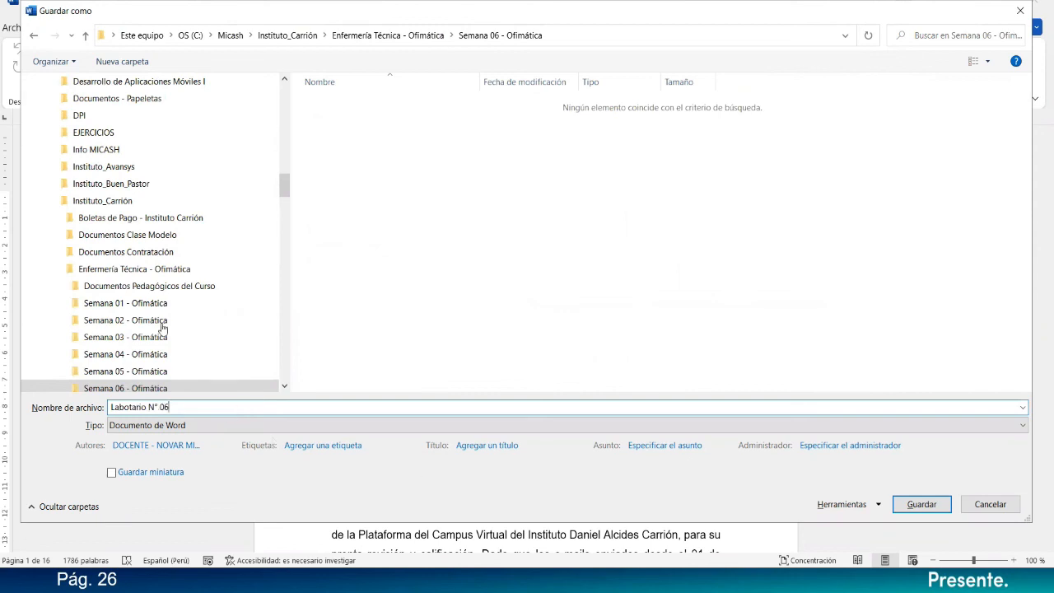
click(135, 407)
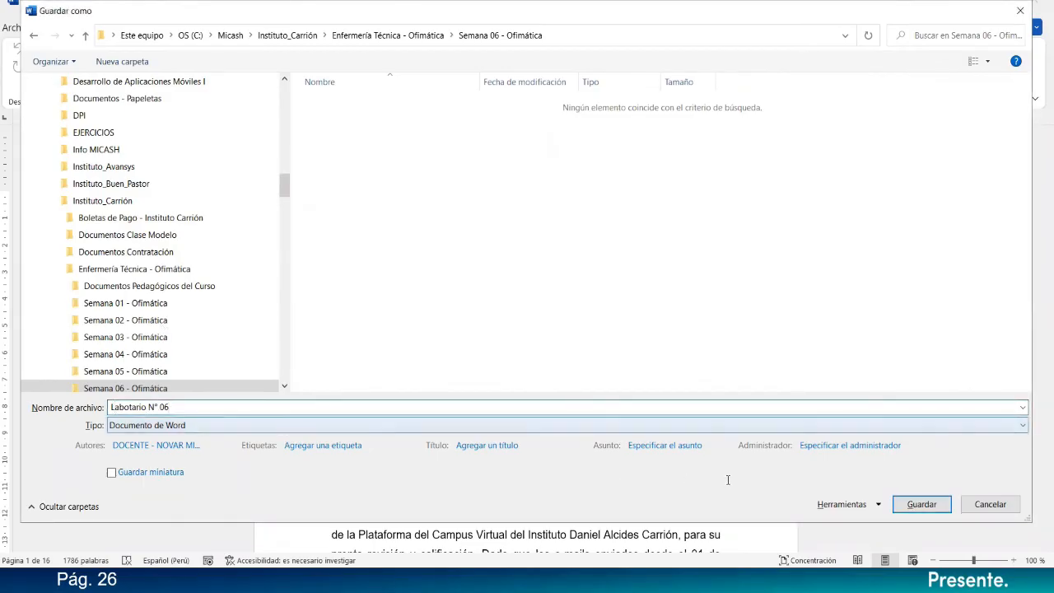
click(931, 504)
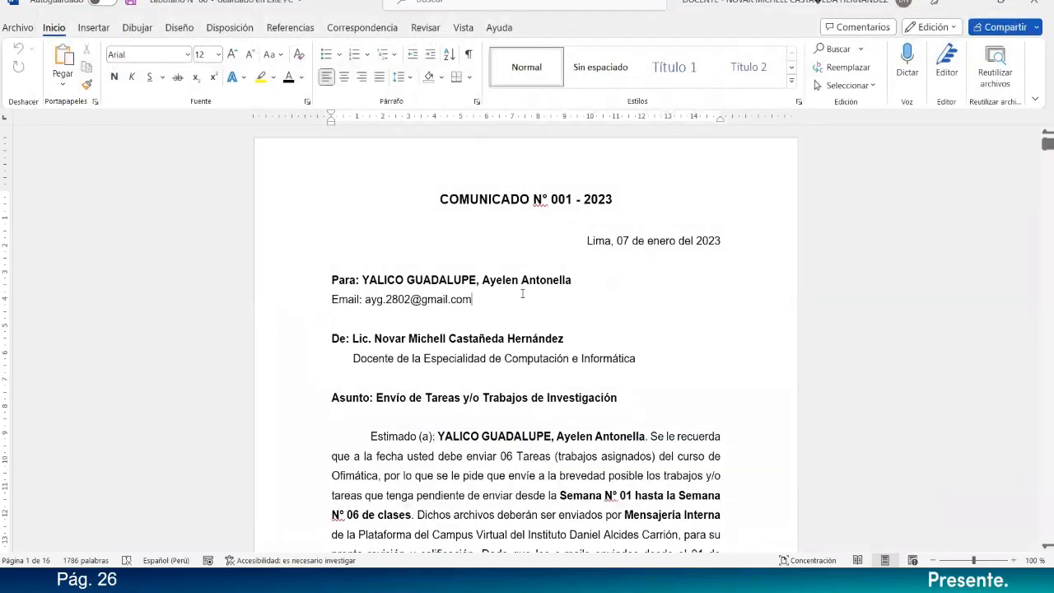
Save a PDF copy of the merged letters as "Labotario N° 06" in the same Semana 06 - Ofimática folder.
key(F12)
click(167, 425)
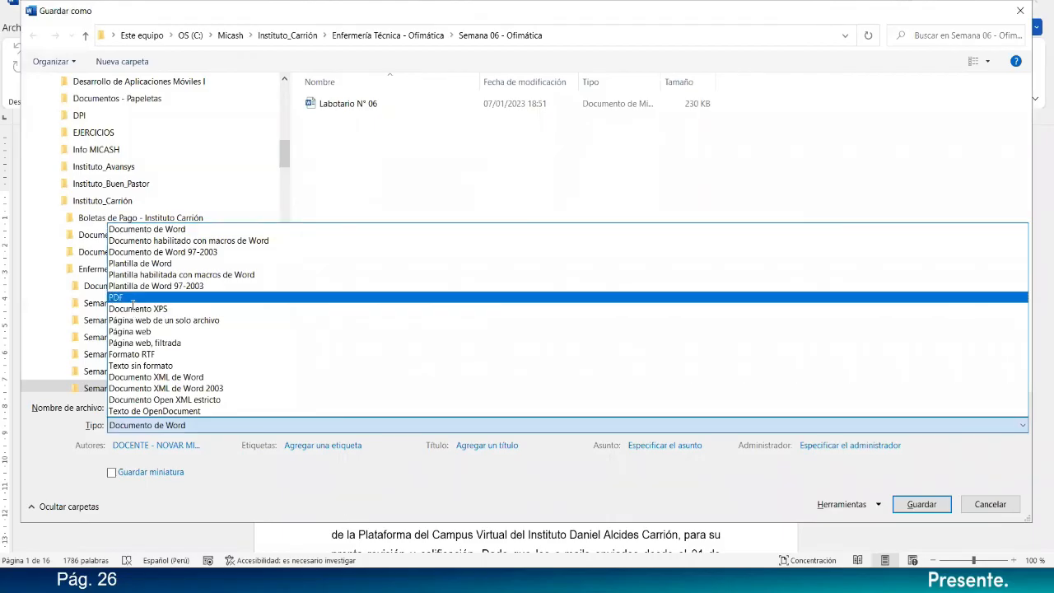
click(989, 503)
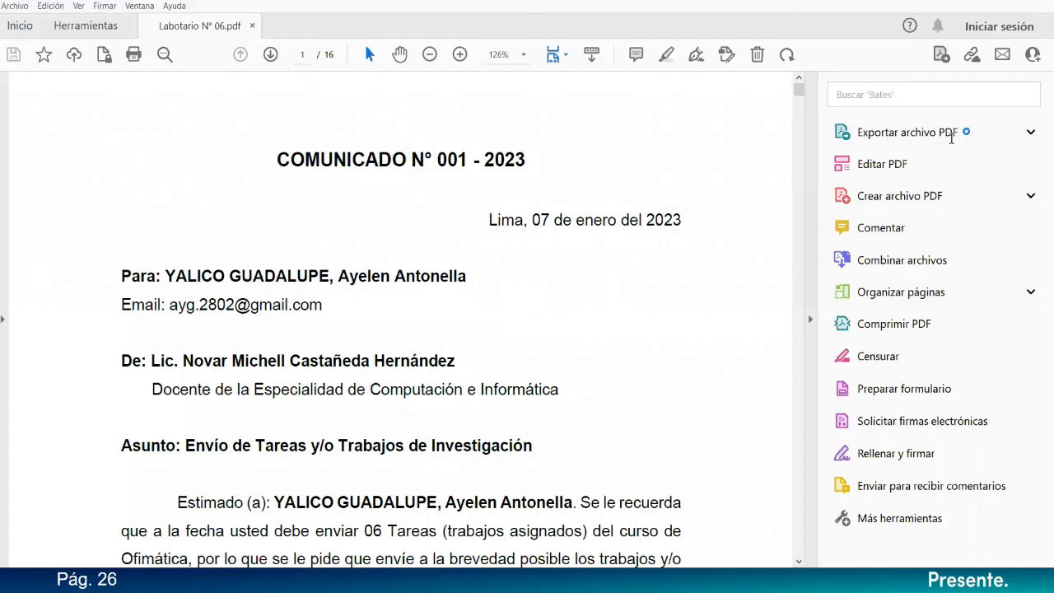
Collapse the tools pane in Adobe Acrobat and set the PDF's zoom to 100%.
click(809, 319)
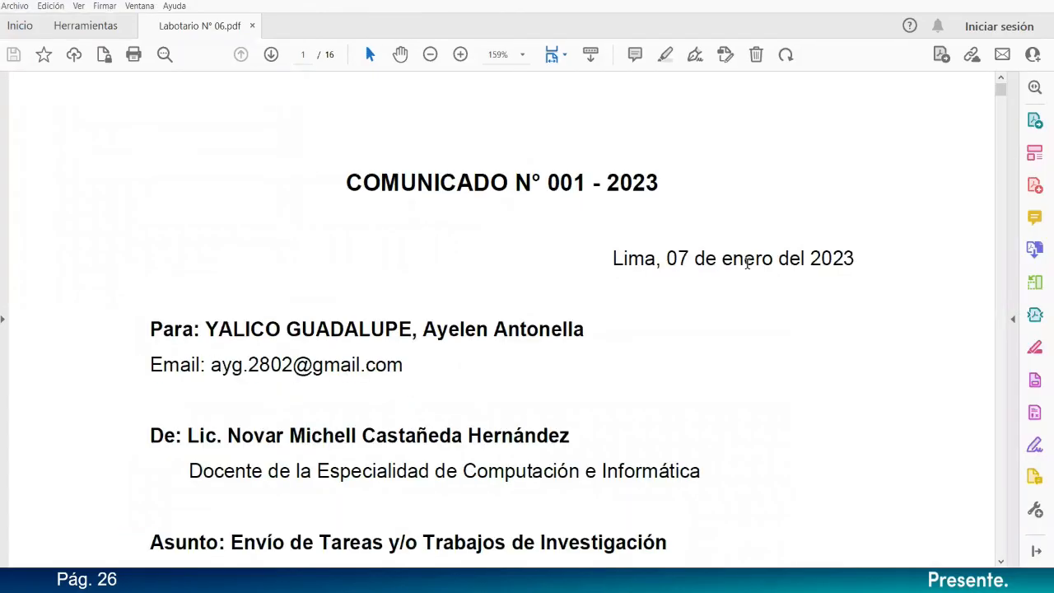
click(429, 55)
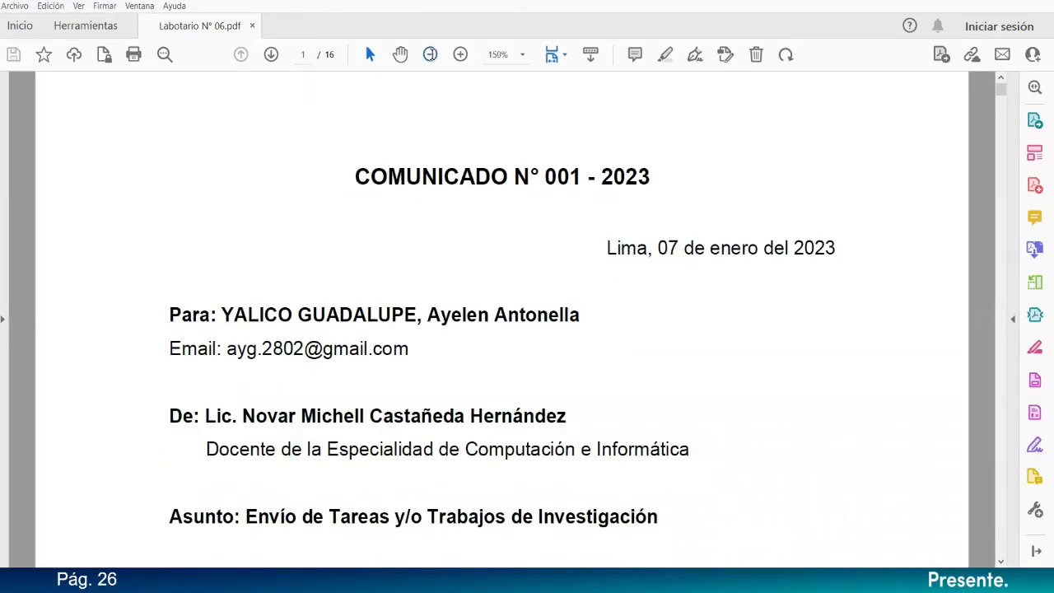
click(430, 54)
click(429, 55)
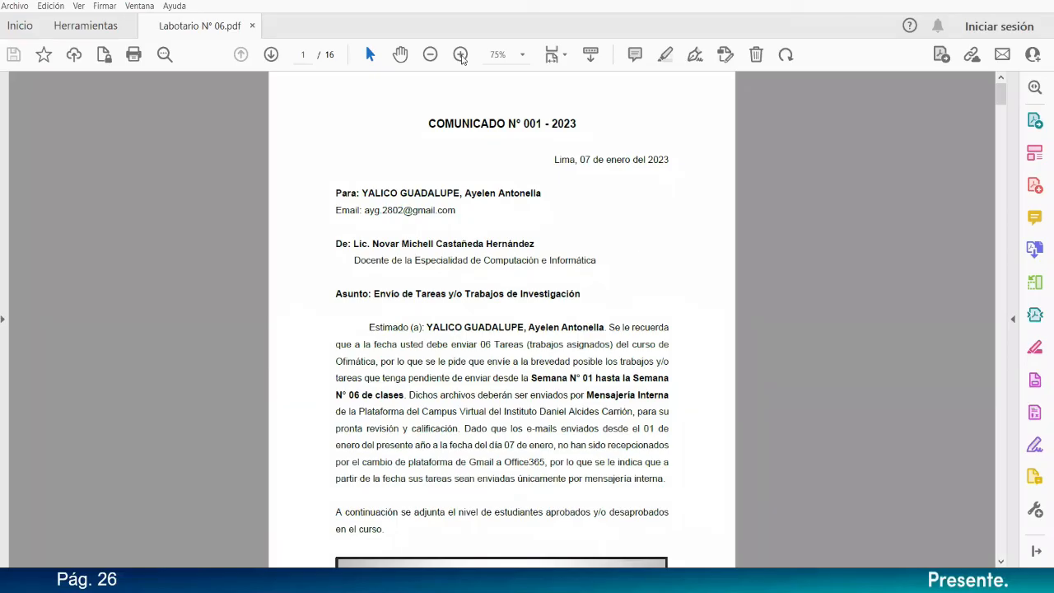
click(461, 55)
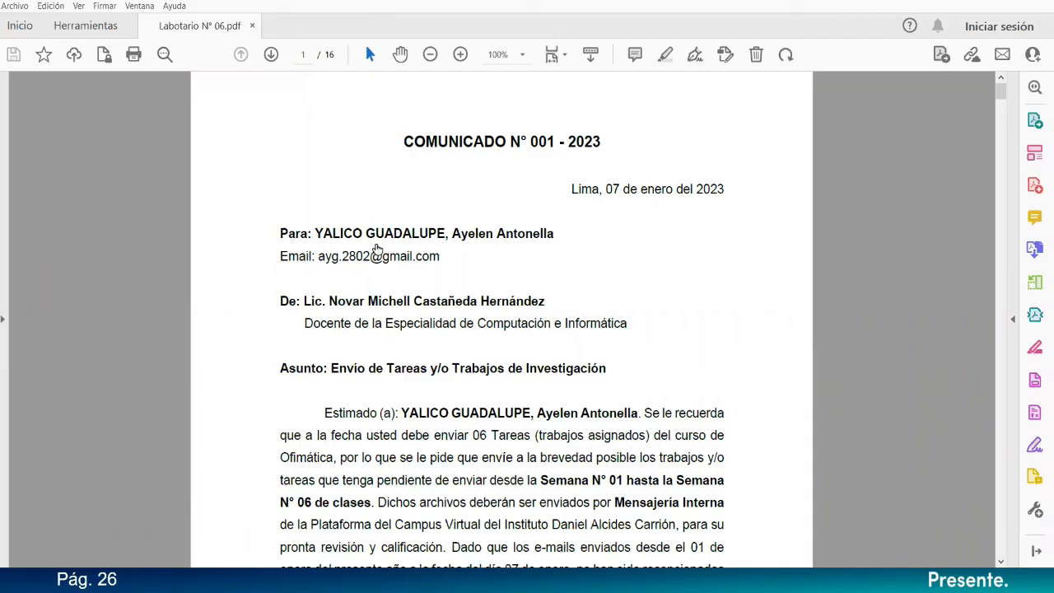
Examine the letters in the PDF for recipient data, pie chart and signature, return to its first page, and go back to the Word merge template.
scroll(510, 289, down, 10)
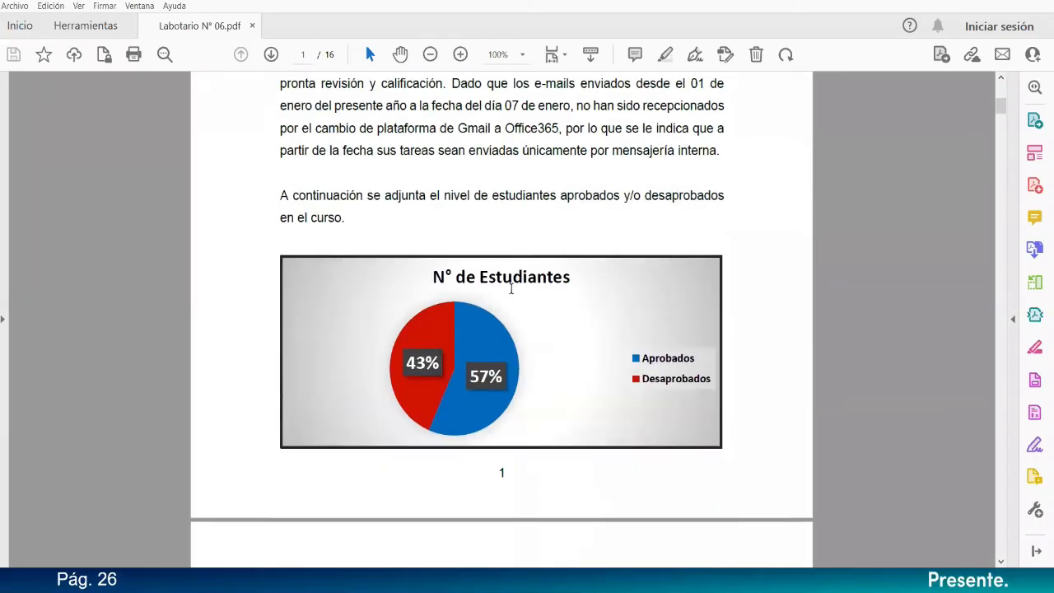
scroll(511, 289, down, 2)
scroll(510, 289, down, 7)
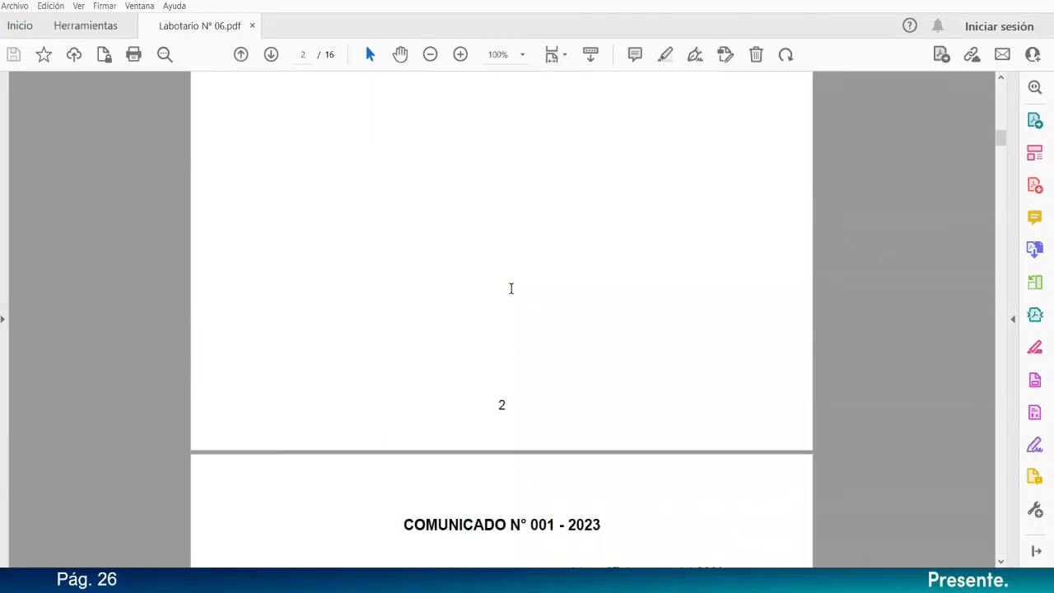
scroll(510, 289, down, 3)
scroll(512, 291, down, 9)
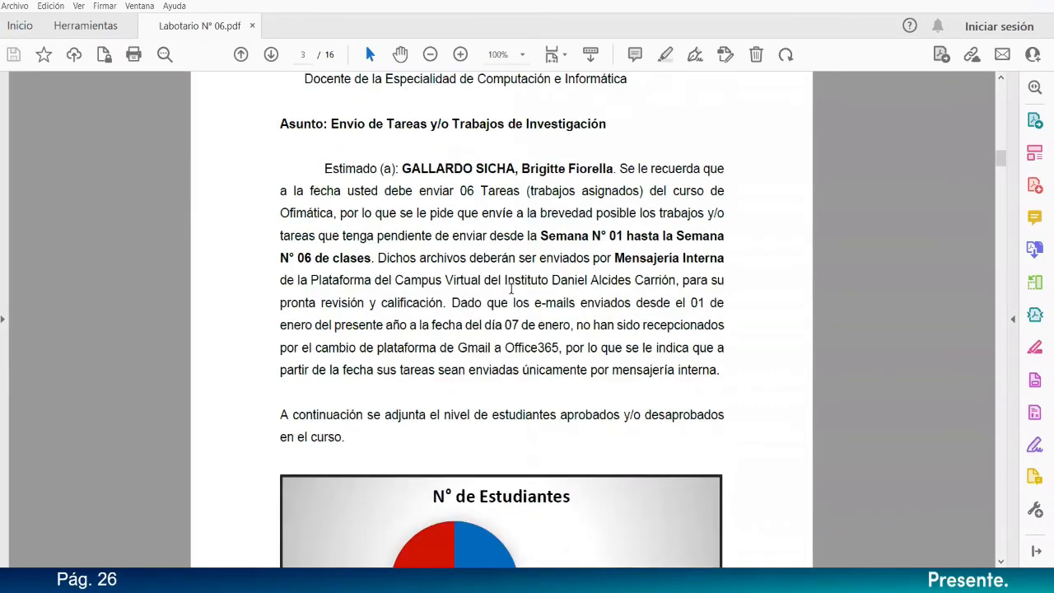
scroll(511, 291, down, 16)
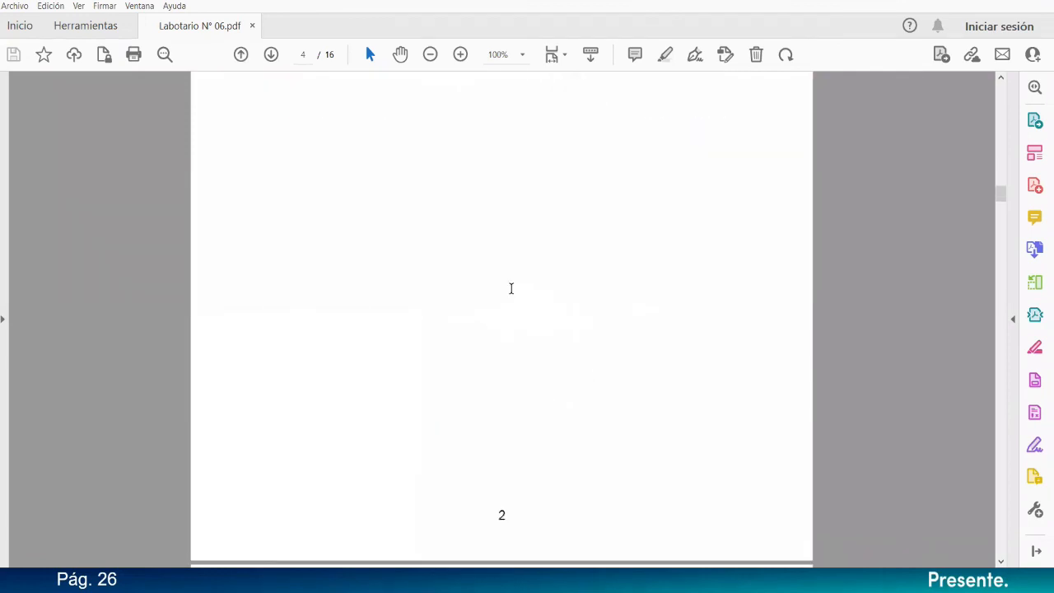
scroll(510, 289, down, 18)
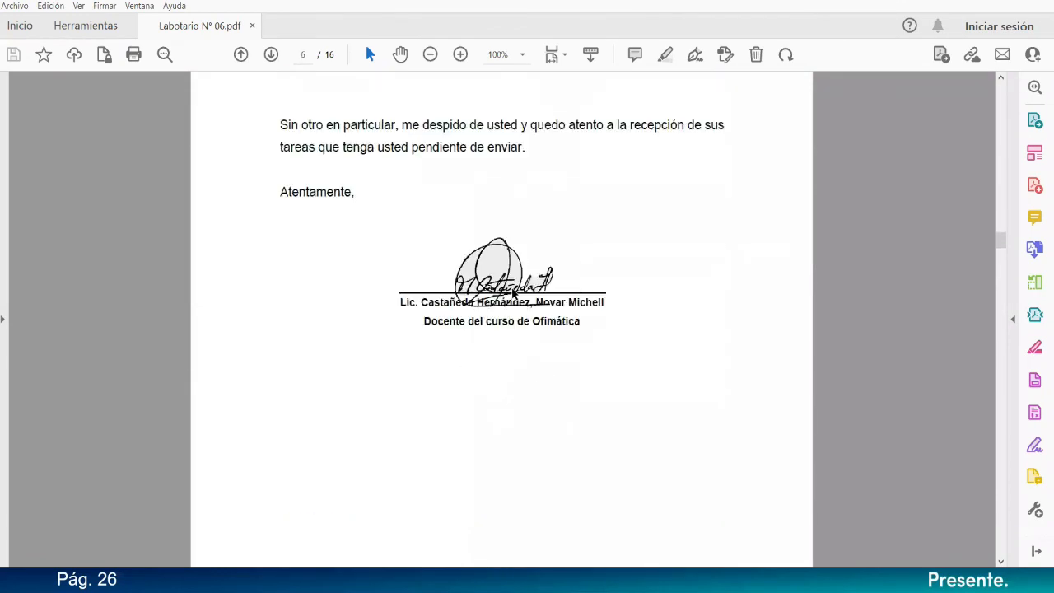
scroll(512, 294, down, 15)
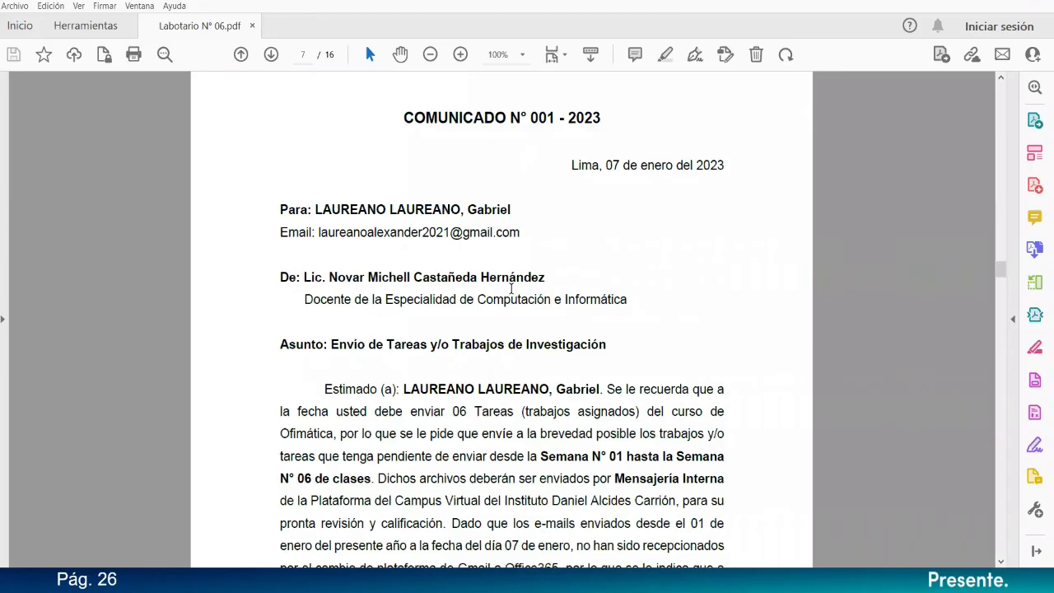
drag(1000, 270, 1019, 67)
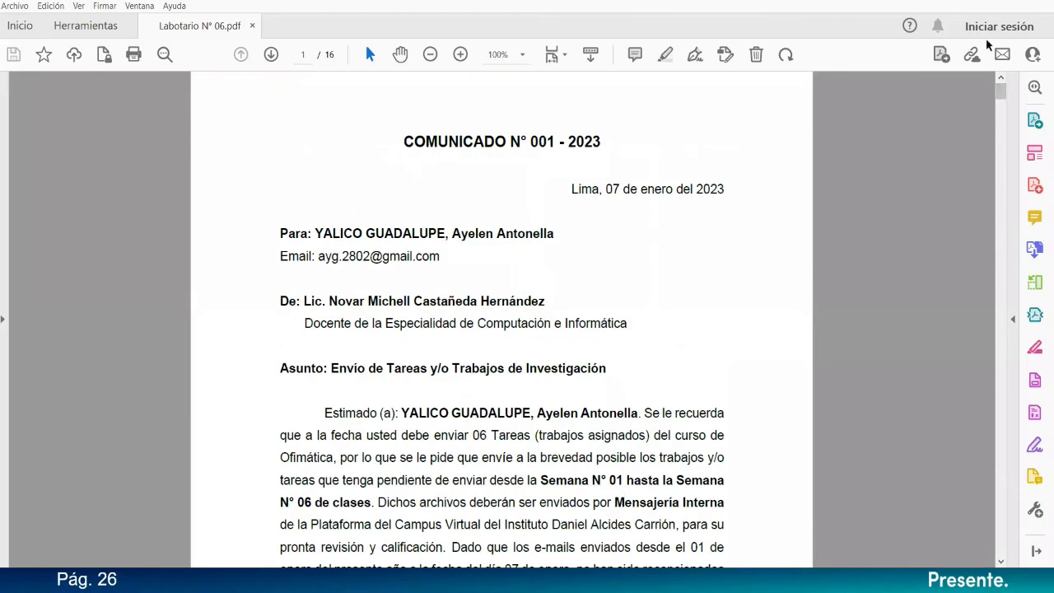
click(17, 8)
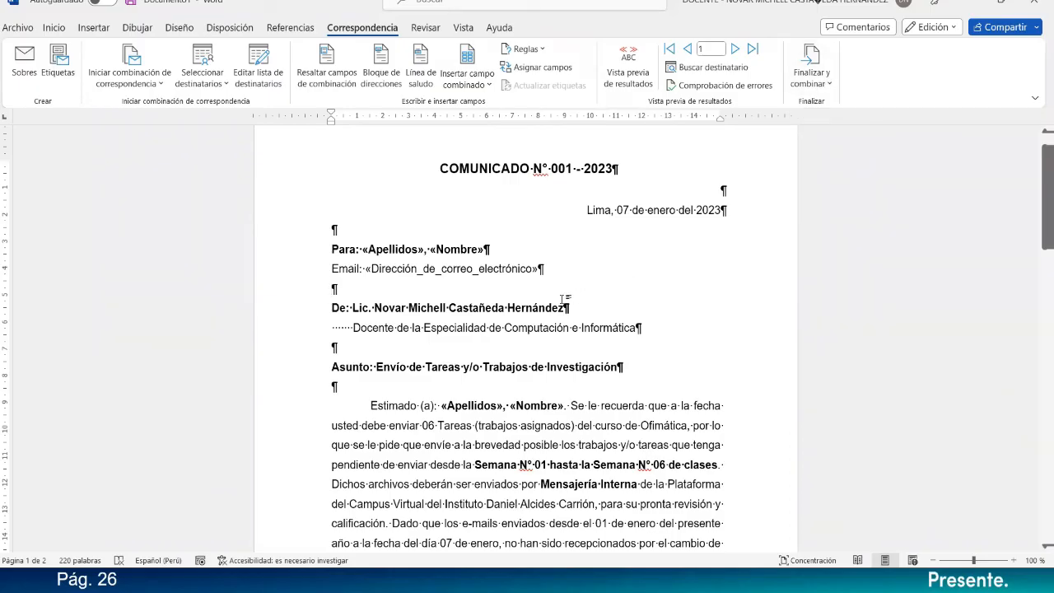
Save the mail merge template in Semana 06 - Ofimática as a Word document named "Plantilla de Comunicado - Laboratorio N° 06".
key(F12)
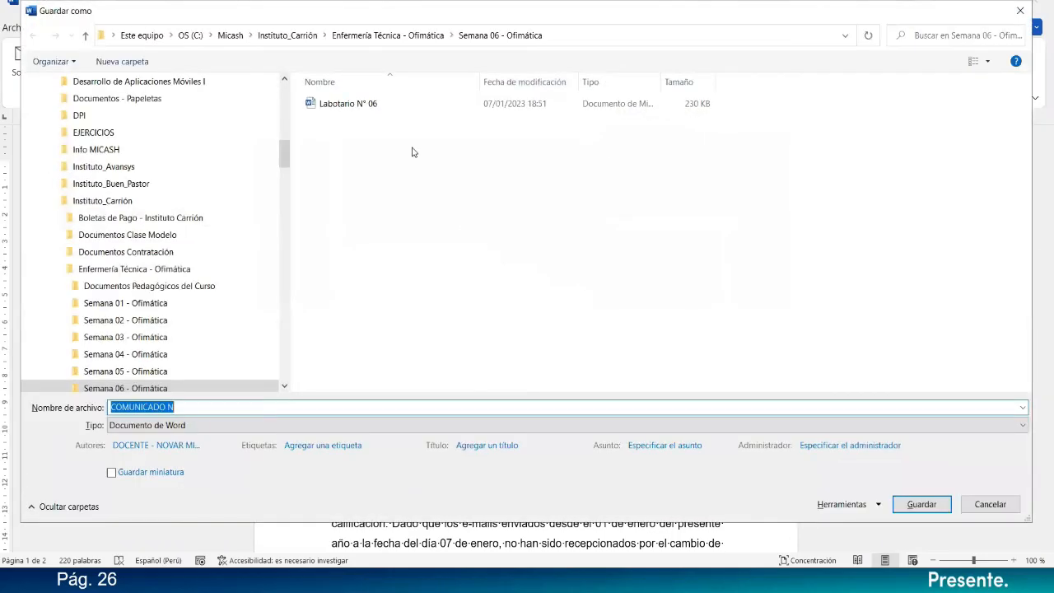
click(207, 405)
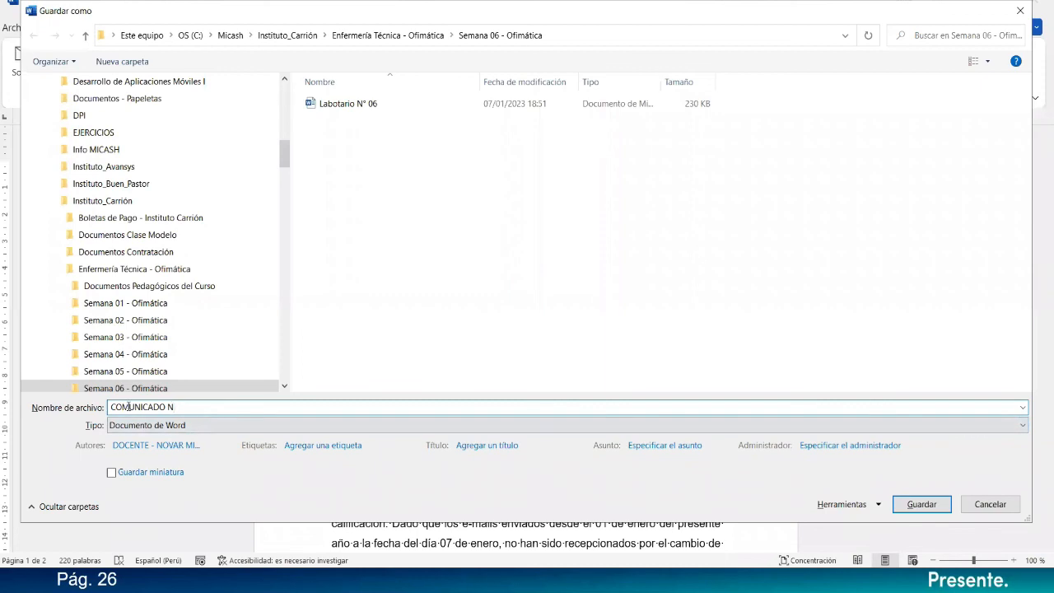
text(Plantilla de Comunicado)
key(Delete)
key(Delete)
key(Delete)
key(Delete)
key(Delete)
key(Delete)
key(Delete)
key(Delete)
key(Delete)
key(Delete)
key(Delete)
key(Delete)
text(- Laboratorio N° 06)
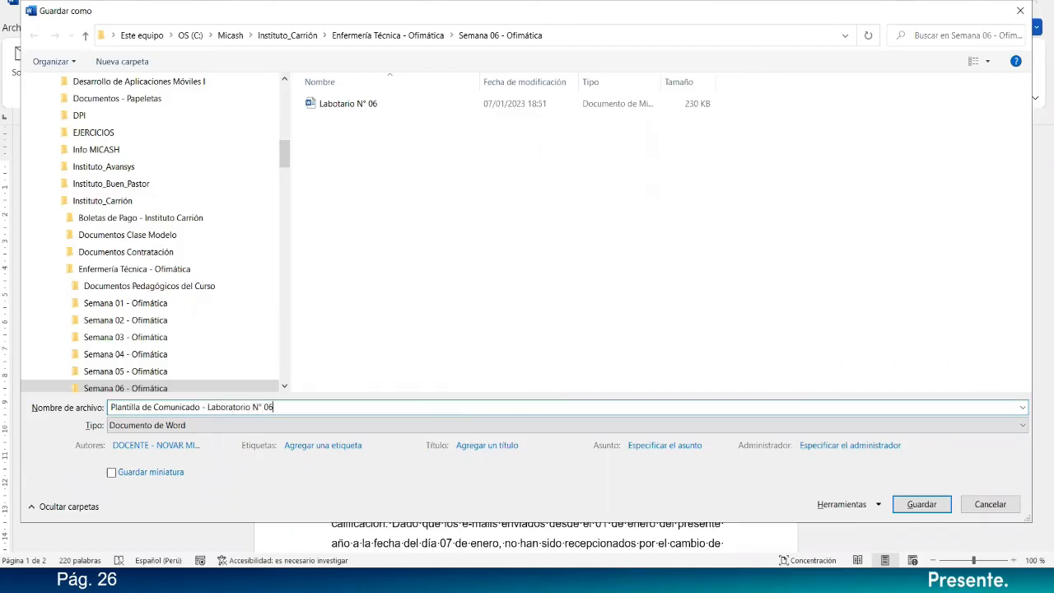
key(Return)
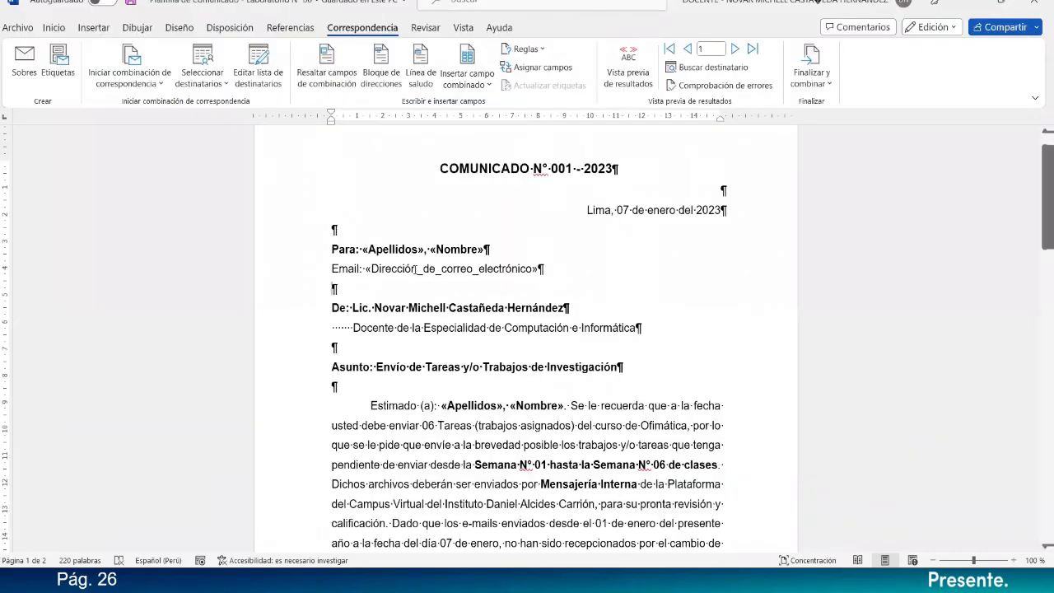